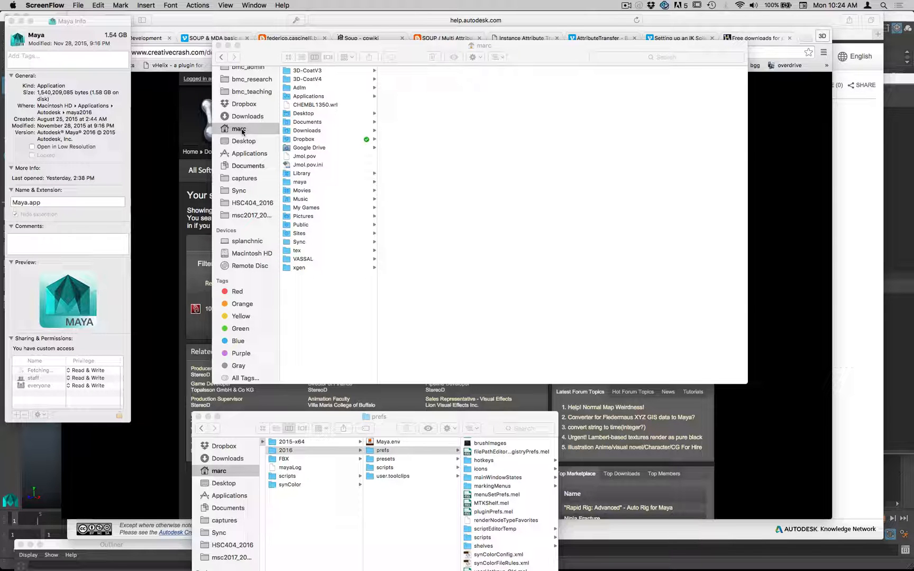
# Step: Open the Library folder inside the home folder
pyautogui.click(316, 177)
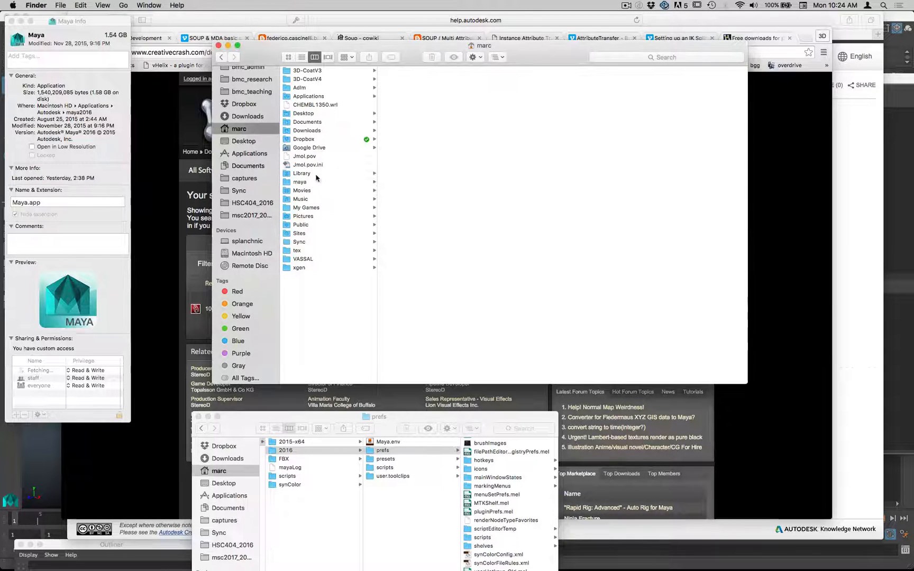
pyautogui.click(316, 176)
pyautogui.scroll(-3, 435, 319)
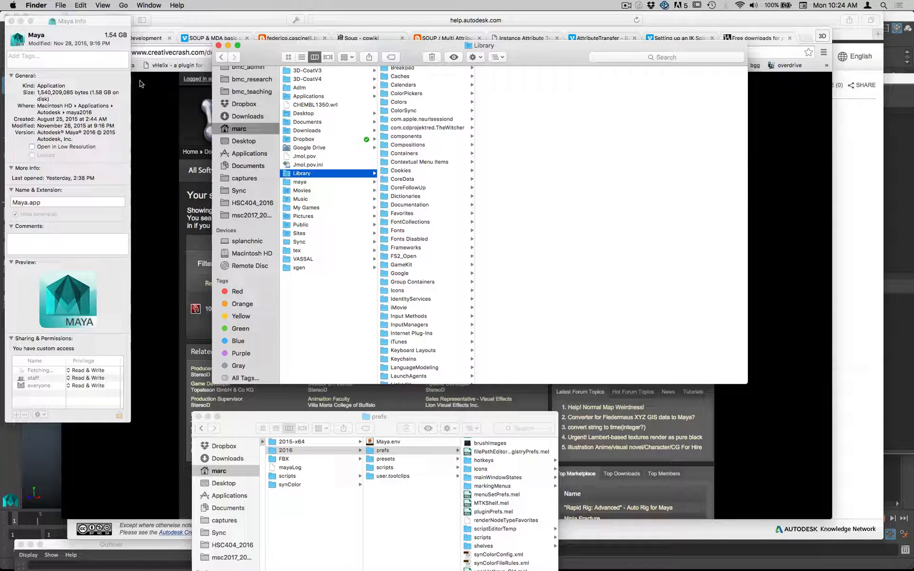
pyautogui.click(124, 5)
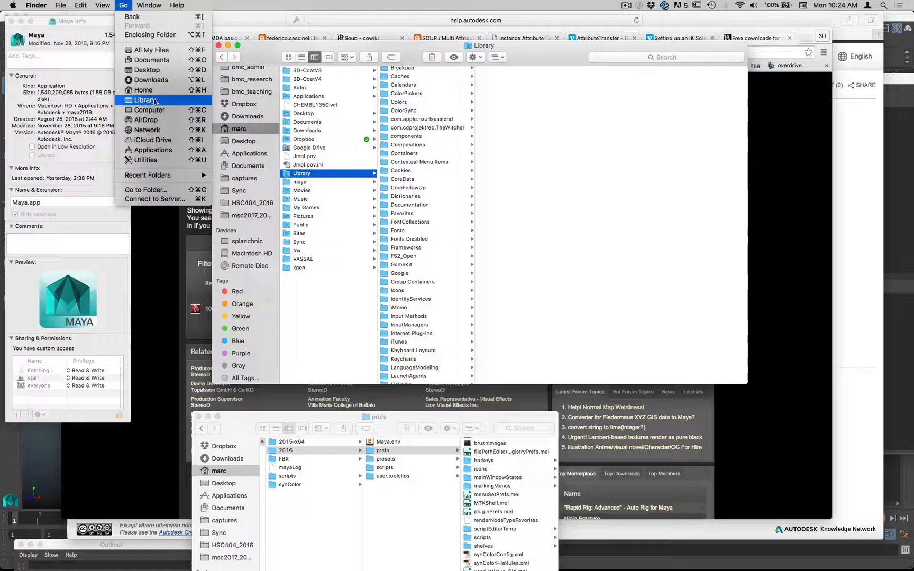
pyautogui.click(126, 5)
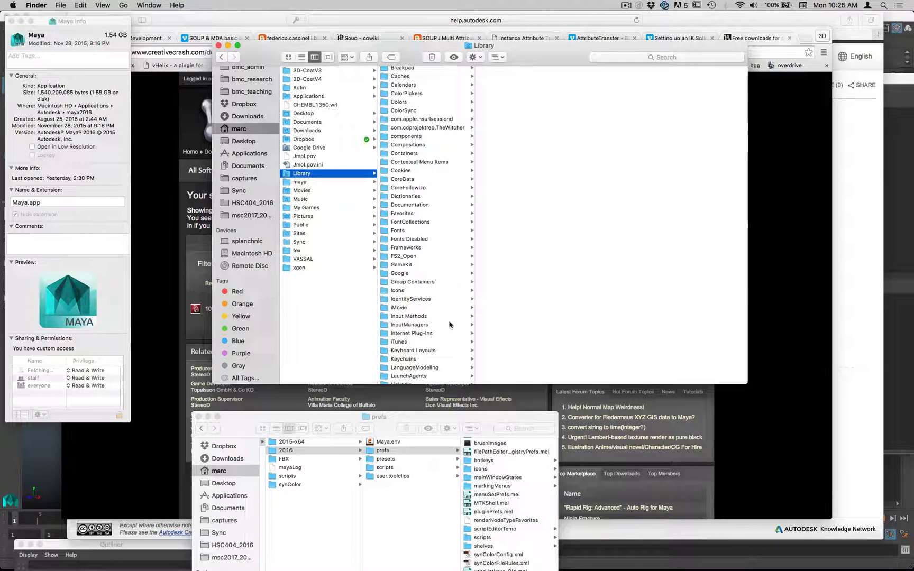
# Step: Navigate from Library through Preferences and Autodesk to the maya folder
pyautogui.scroll(-5, 449, 325)
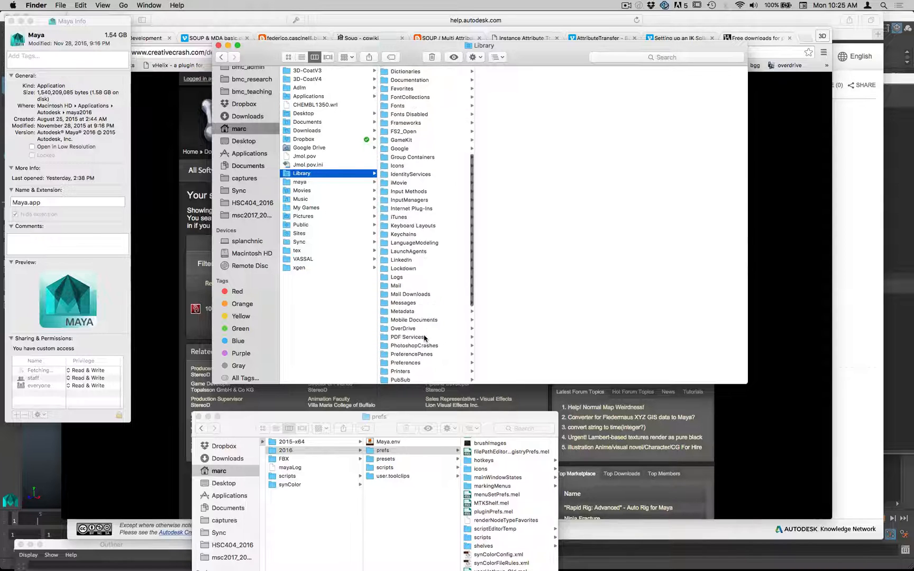
pyautogui.click(407, 326)
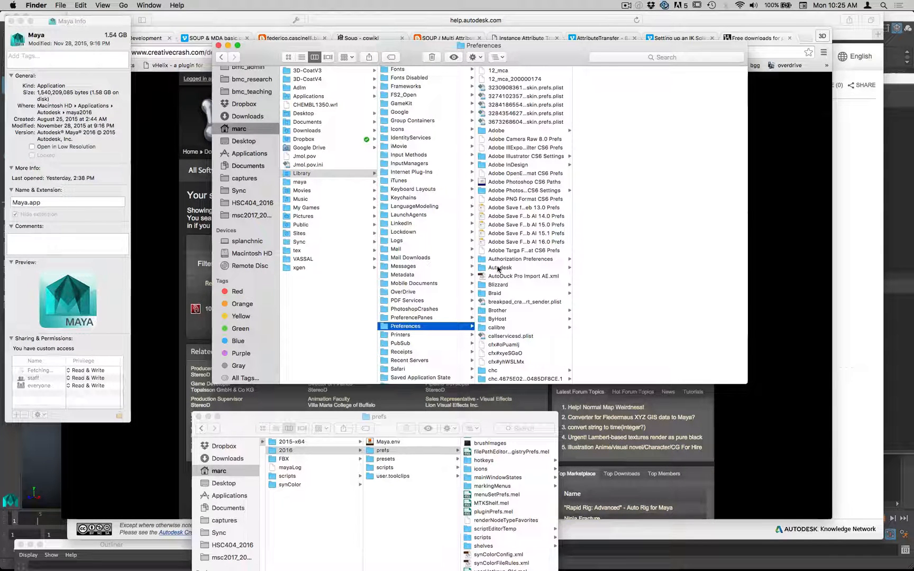
pyautogui.click(497, 268)
pyautogui.click(585, 71)
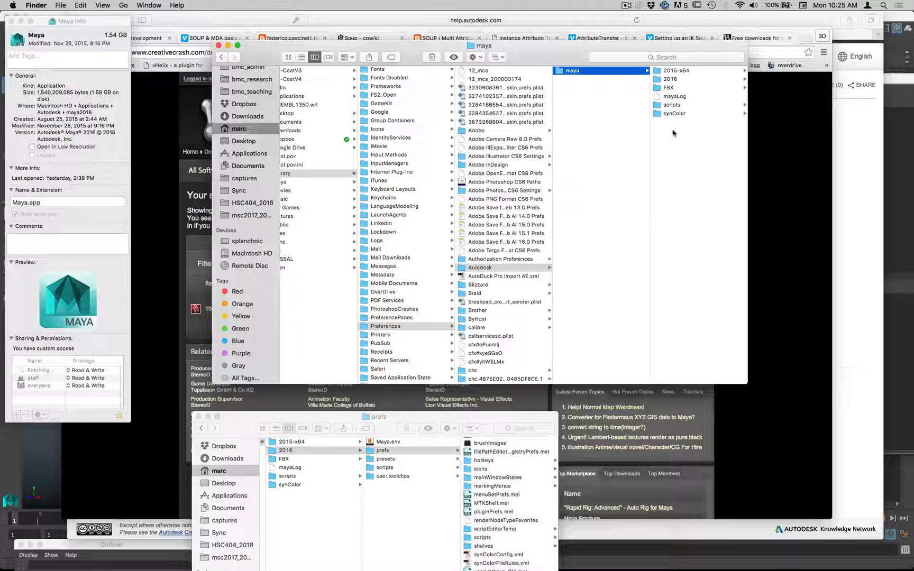
# Step: Open the scripts folder inside the maya folder and select the mgDuplicate.mel file
pyautogui.moveTo(583, 61); pyautogui.dragTo(456, 60)
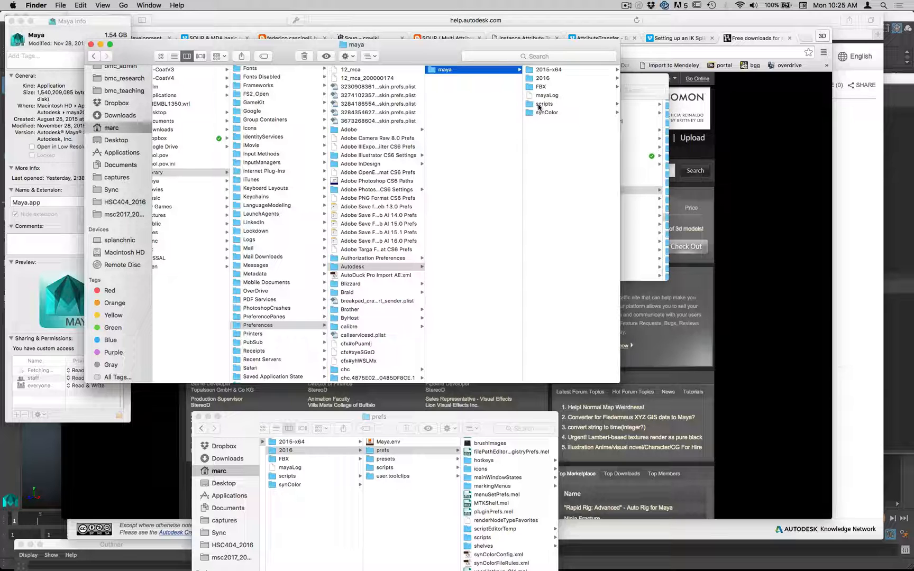
pyautogui.click(541, 105)
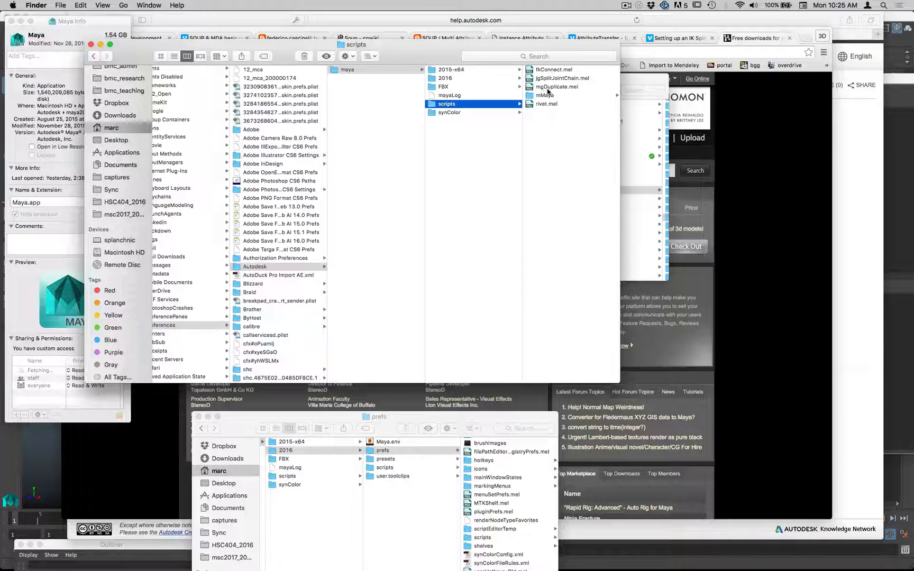
pyautogui.click(550, 88)
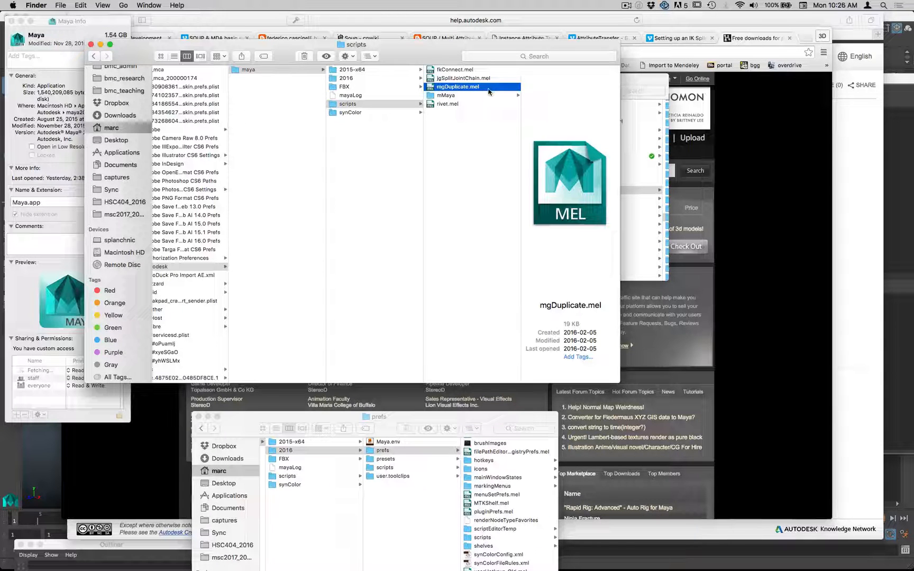
# Step: Switch to Maya, move the Script Editor and Graph Editor aside, and shrink the main window so the command line is accessible
pyautogui.click(51, 445)
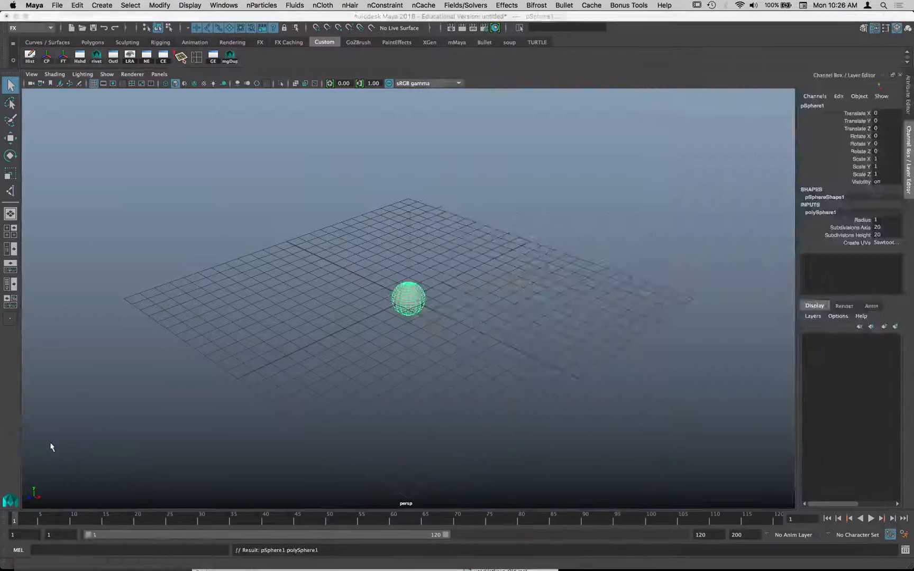
pyautogui.moveTo(506, 80); pyautogui.dragTo(799, 91)
pyautogui.click(605, 197)
pyautogui.moveTo(606, 198); pyautogui.dragTo(728, 164)
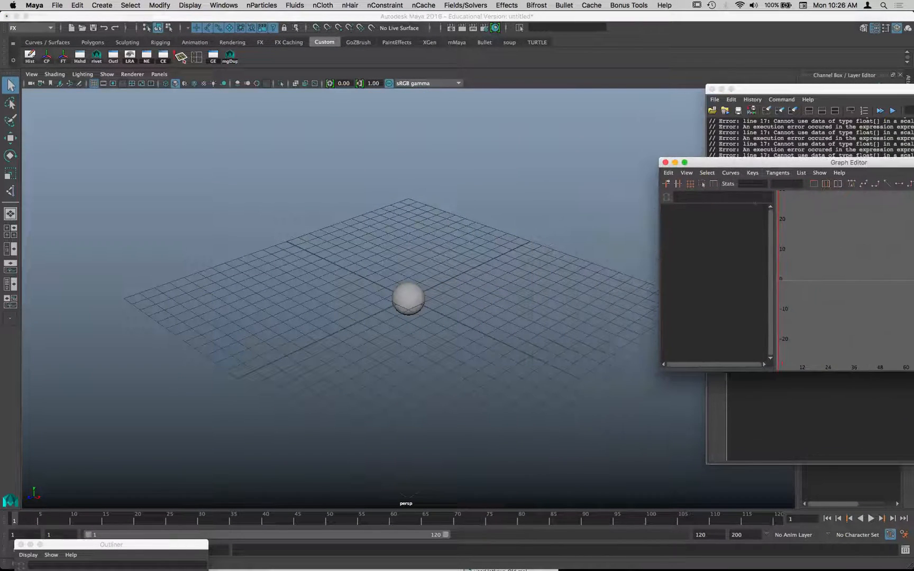
pyautogui.moveTo(912, 570); pyautogui.dragTo(863, 328)
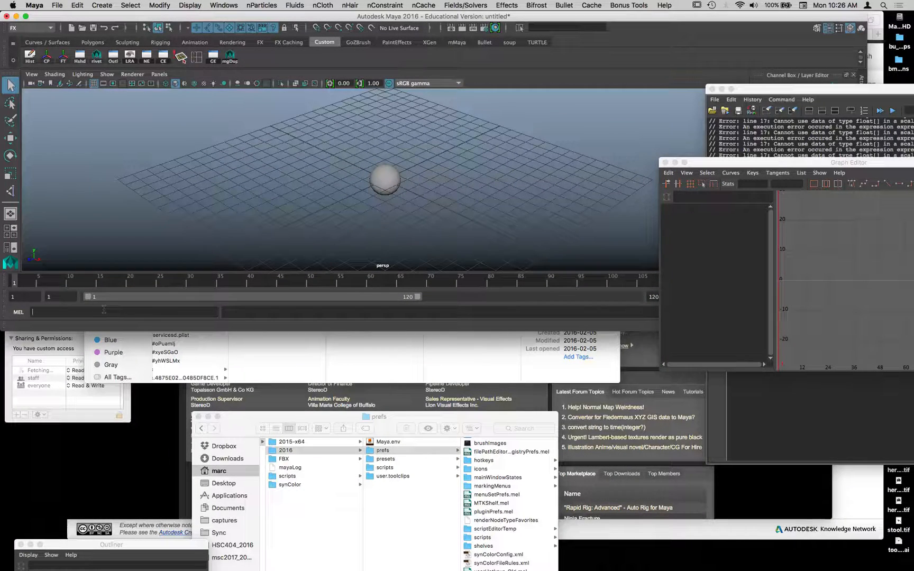
# Step: Toggle the command line's language to Python and back to MEL
pyautogui.click(20, 312)
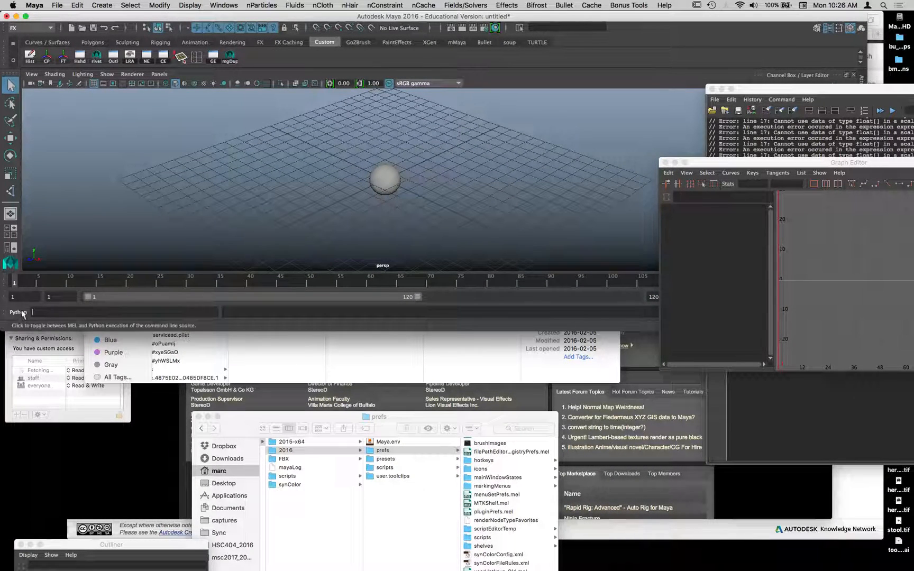
pyautogui.click(22, 312)
pyautogui.click(21, 312)
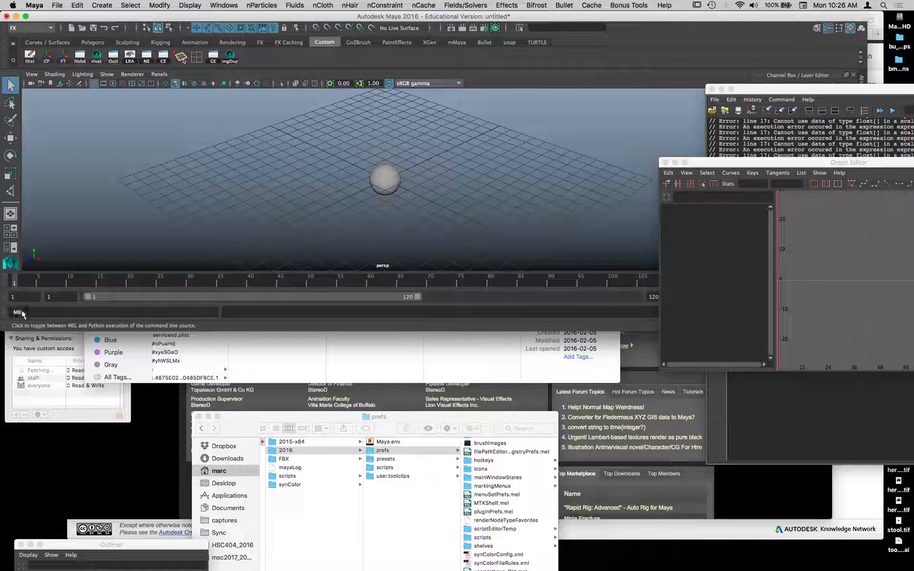
pyautogui.click(22, 312)
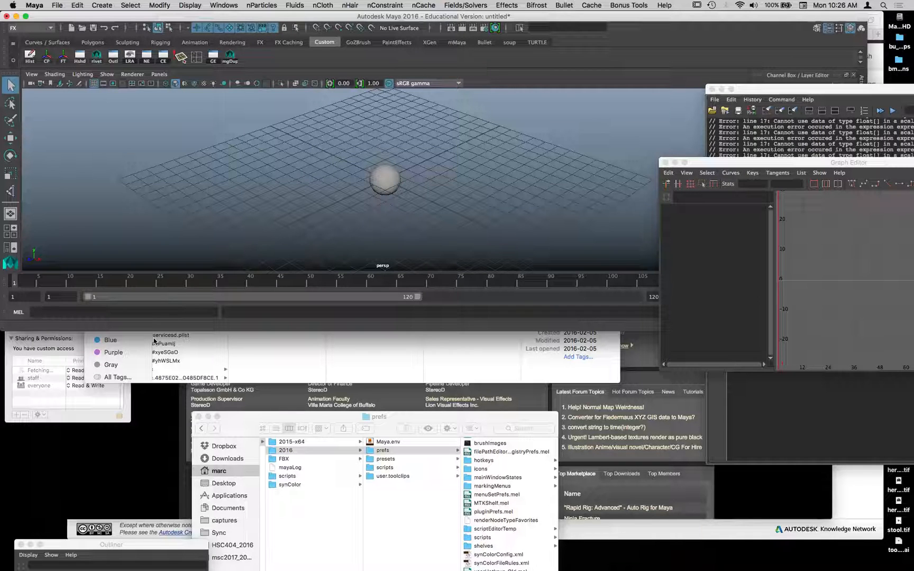
# Step: Run the MEL command createNode pSphere from the command line
pyautogui.write('create')
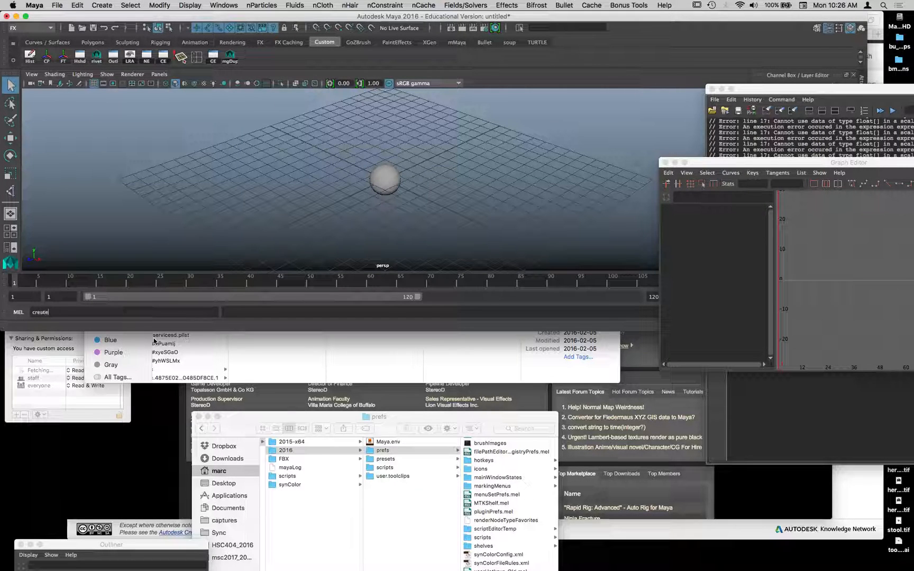
pyautogui.write('Node')
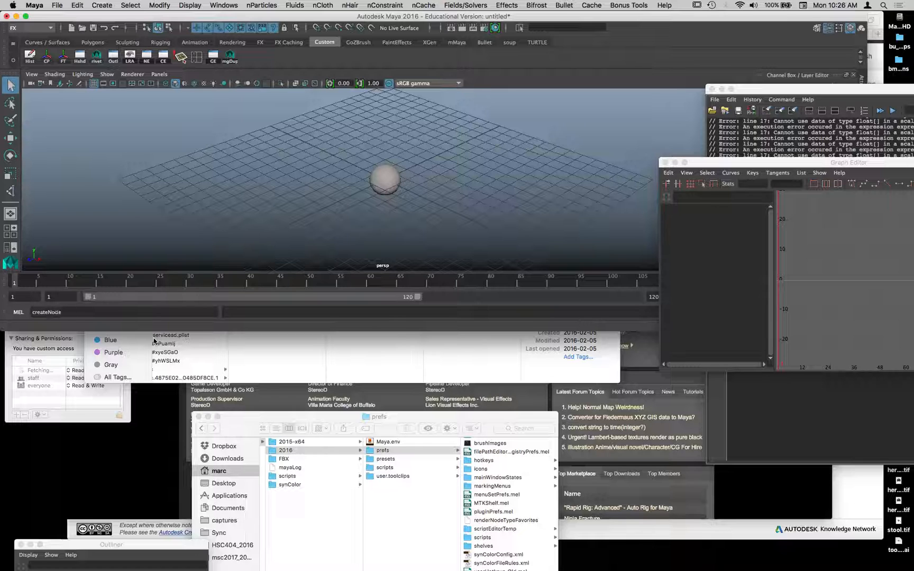
pyautogui.write(' pSphere')
pyautogui.press('Return')
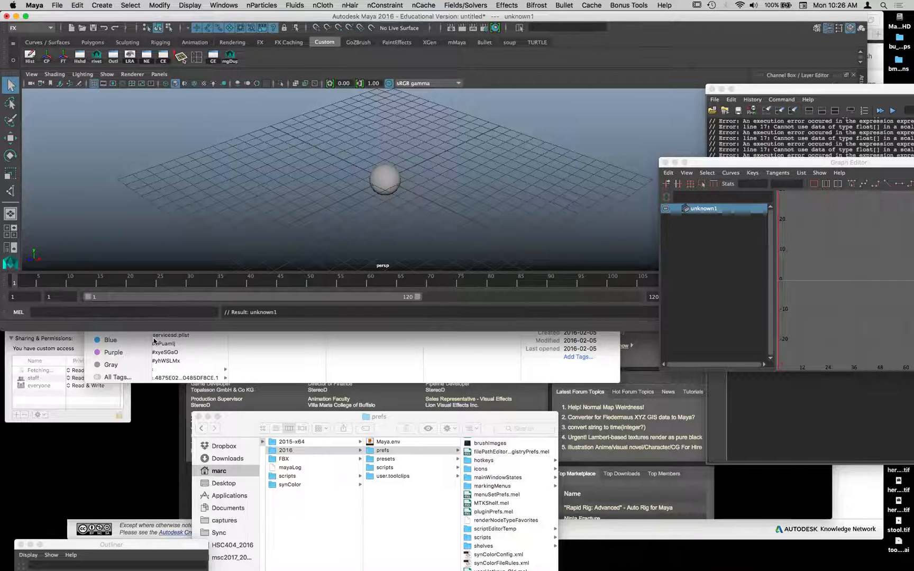
# Step: Move the polygon sphere about 2.98 units along X and undo the last selection
pyautogui.click(395, 176)
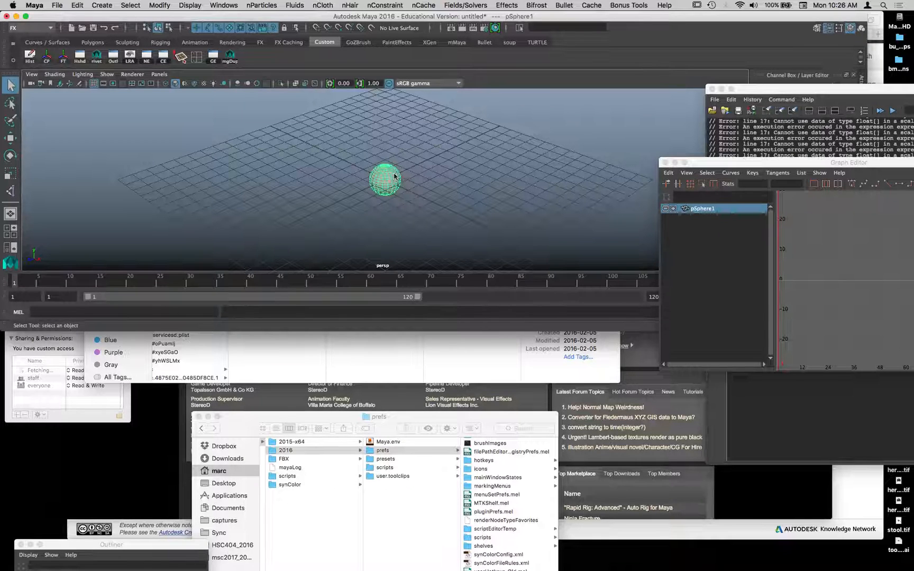
pyautogui.press('w')
pyautogui.moveTo(421, 188); pyautogui.dragTo(456, 204)
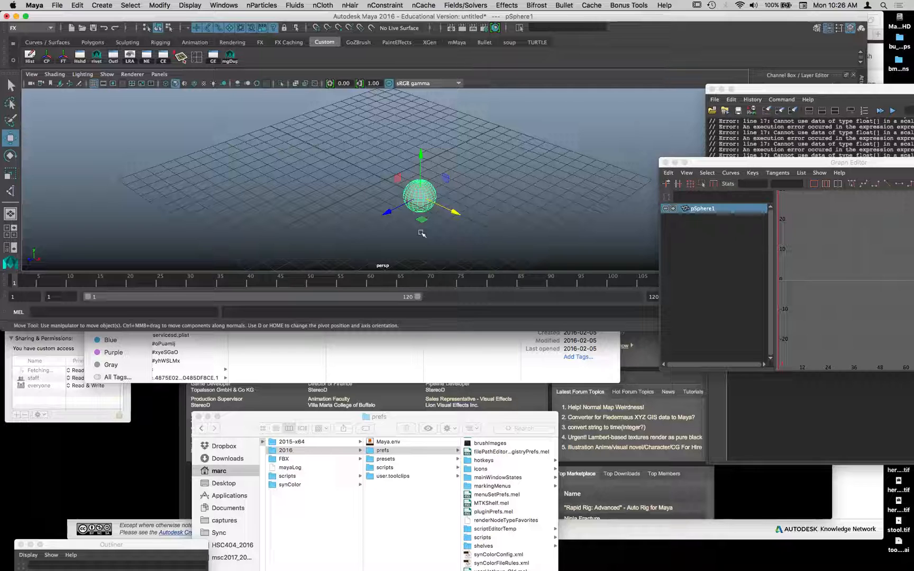
pyautogui.press('super+z')
# Step: Bring the Script Editor's history into view and enter createNode in the command line without running it
pyautogui.click(135, 311)
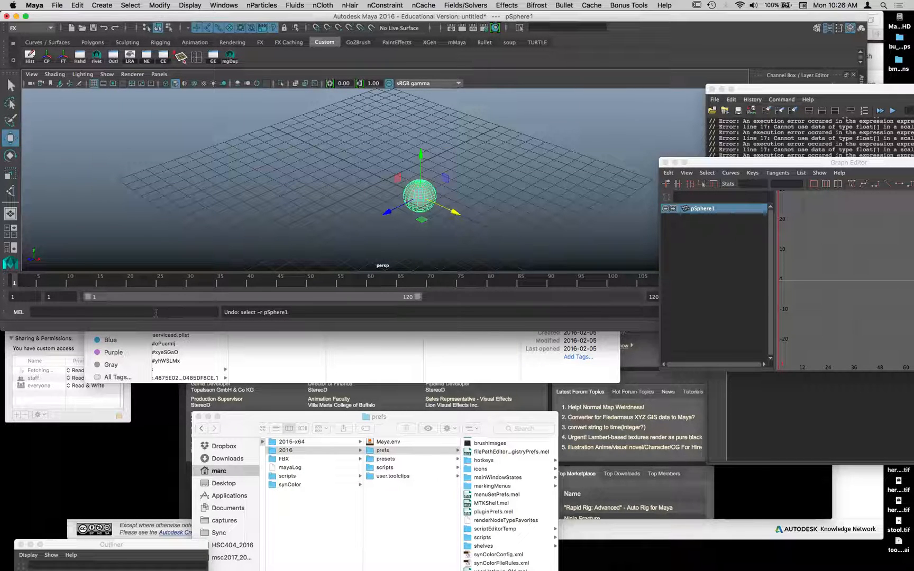
pyautogui.moveTo(788, 90); pyautogui.dragTo(608, 53)
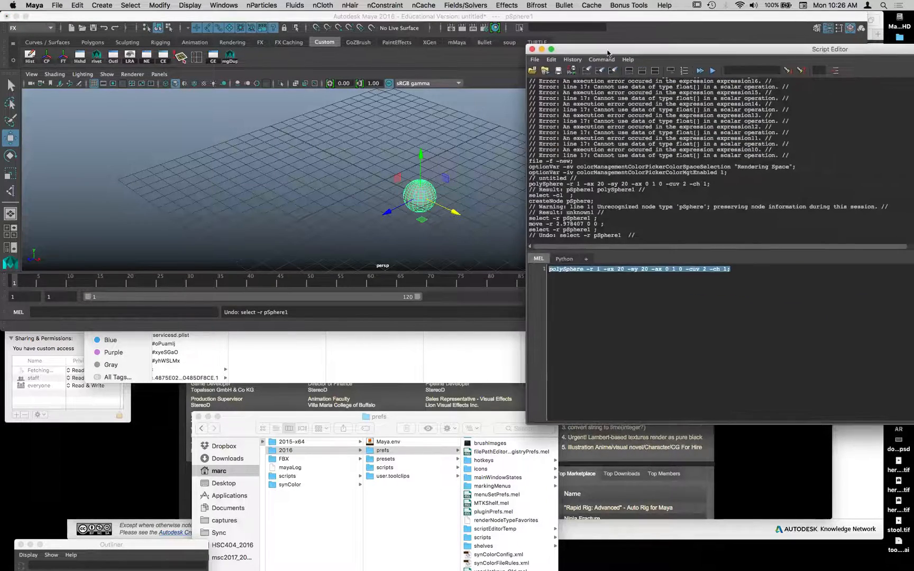
pyautogui.click(75, 311)
pyautogui.write('creat')
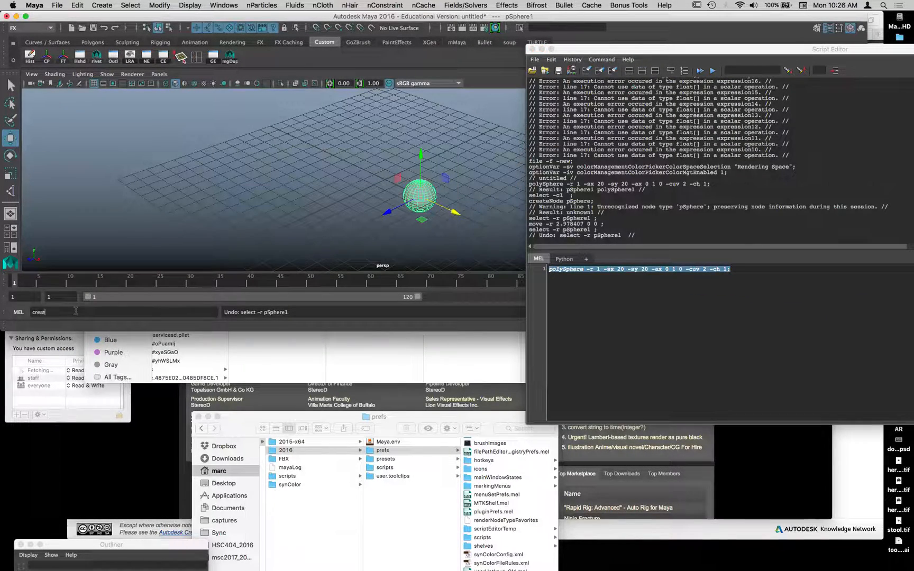
pyautogui.write('eNode')
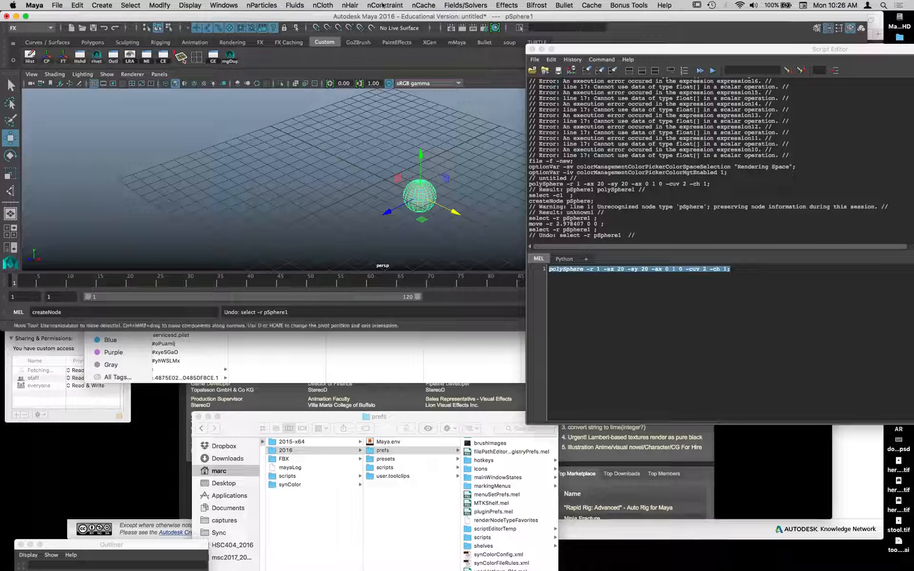
# Step: Open the Node Editor and place it beside the viewport, clear of the sphere
pyautogui.click(224, 5)
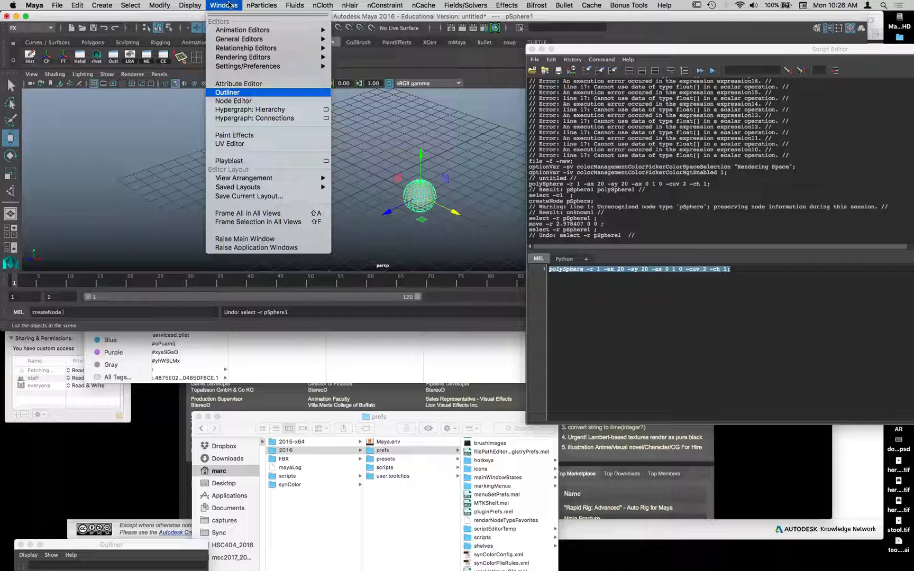
pyautogui.click(271, 101)
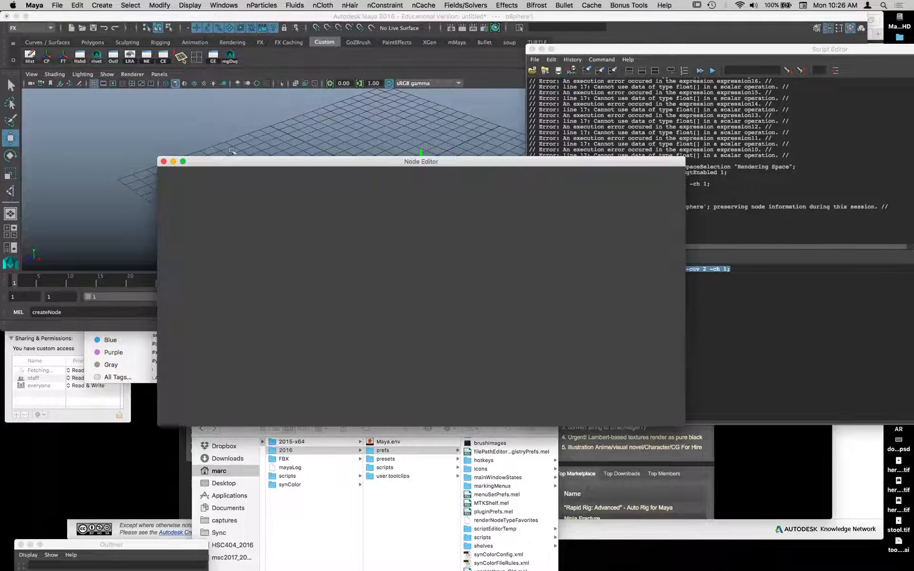
pyautogui.moveTo(240, 159); pyautogui.dragTo(640, 46)
pyautogui.keyDown('alt'); pyautogui.moveTo(476, 167); pyautogui.dragTo(365, 151); pyautogui.keyUp('alt')
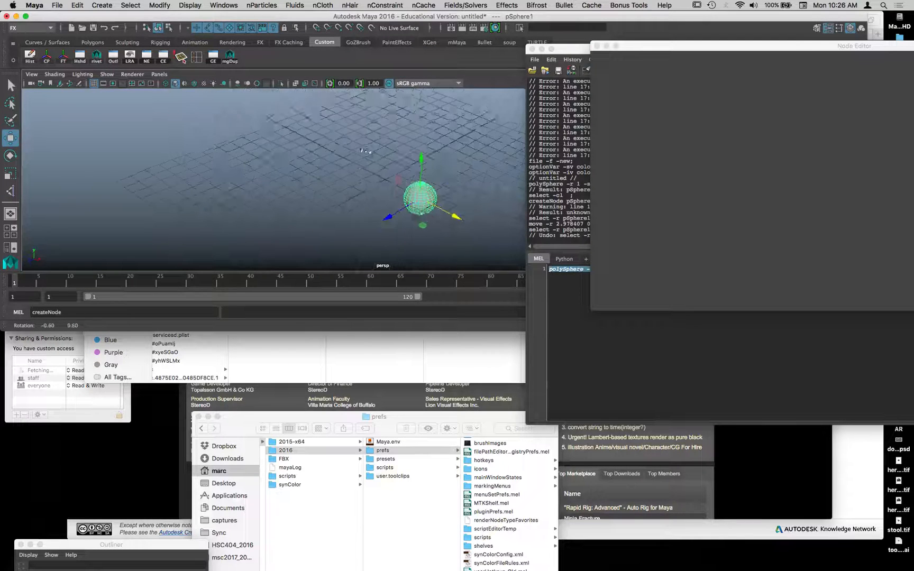
# Step: Complete the pending createNode command with the node type polyPoke and run it
pyautogui.click(86, 312)
pyautogui.write('po')
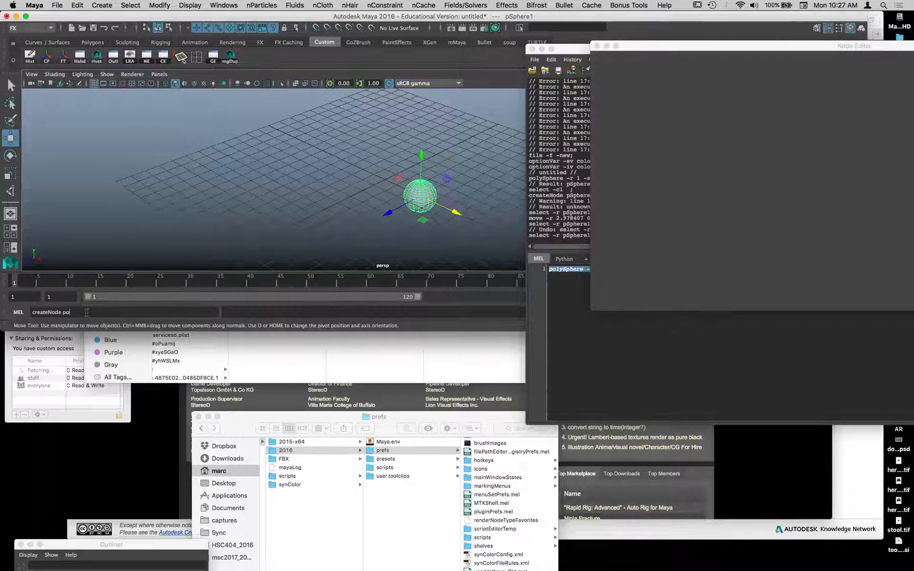
pyautogui.write('lyPoke')
pyautogui.press('Return')
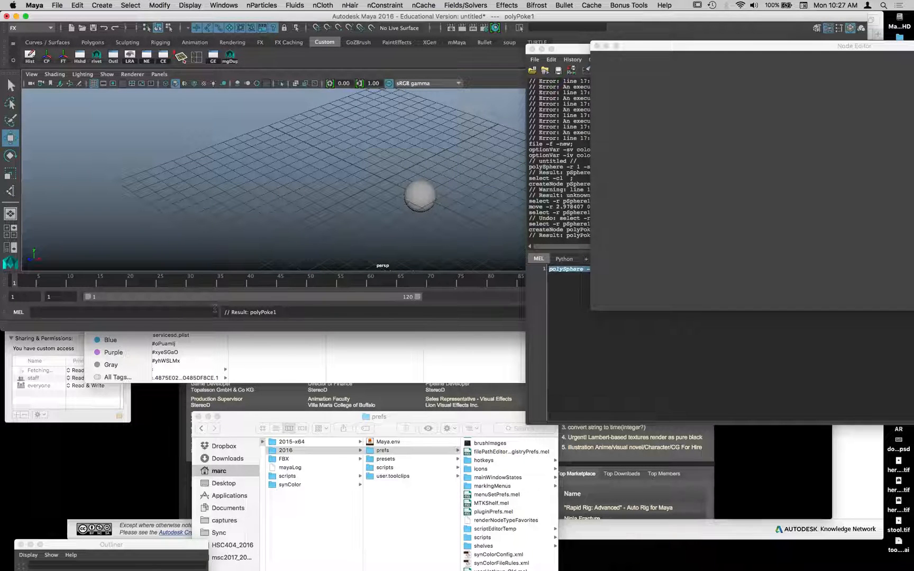
# Step: Try to run the script by entering mgDuplicate.mel in the MEL command line
pyautogui.write('mgDupli')
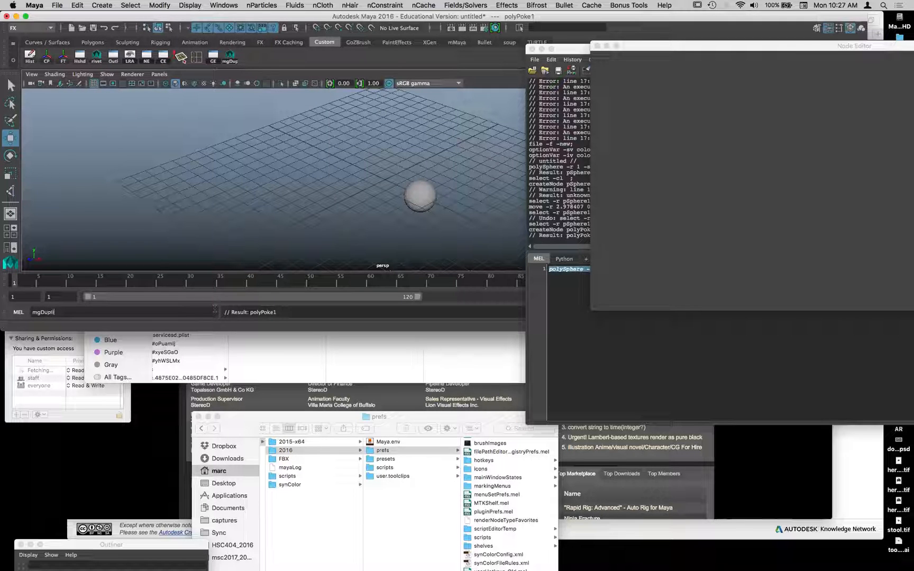
pyautogui.write('cate')
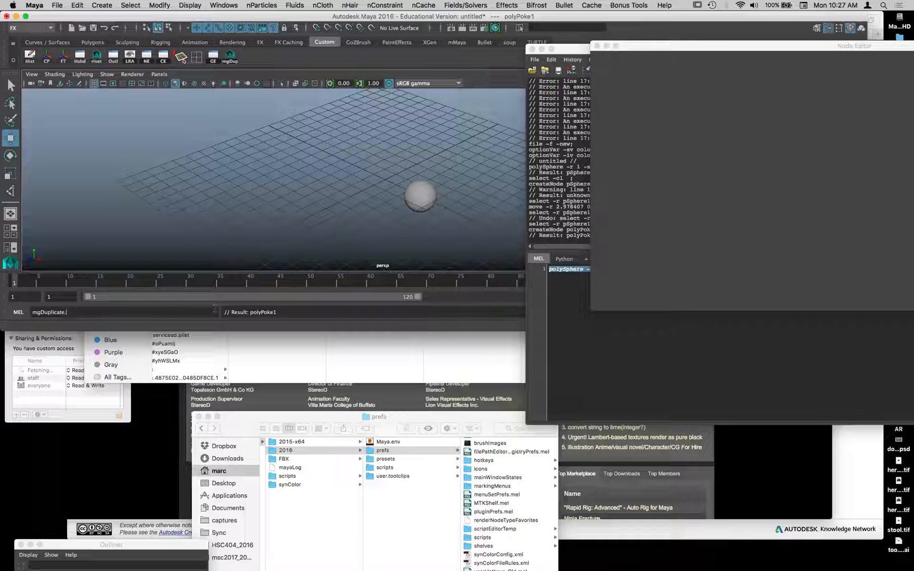
pyautogui.write('.mel')
pyautogui.press('Return')
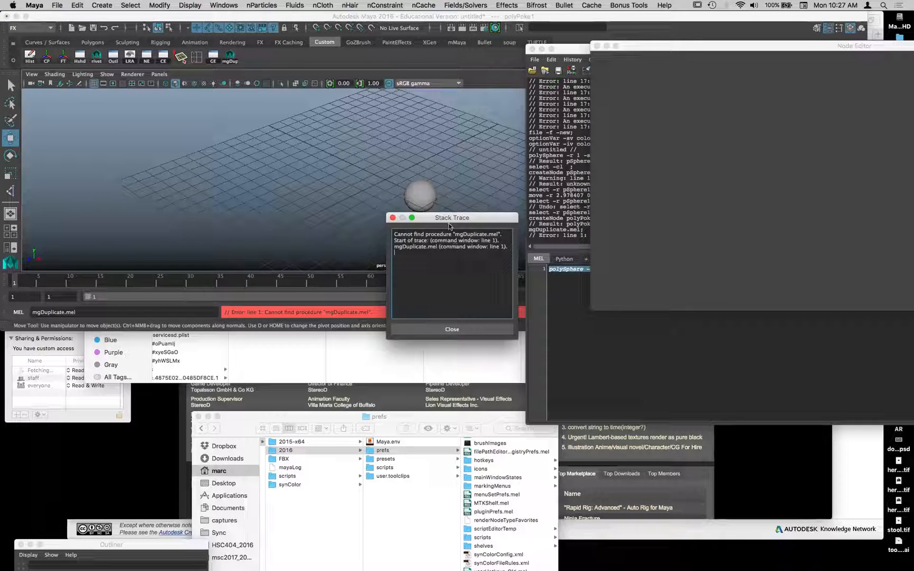
# Step: Clear the Stack Trace, Node Editor and Graph Editor windows away and bring the Script Editor into view to read its history
pyautogui.moveTo(446, 223); pyautogui.dragTo(444, 145)
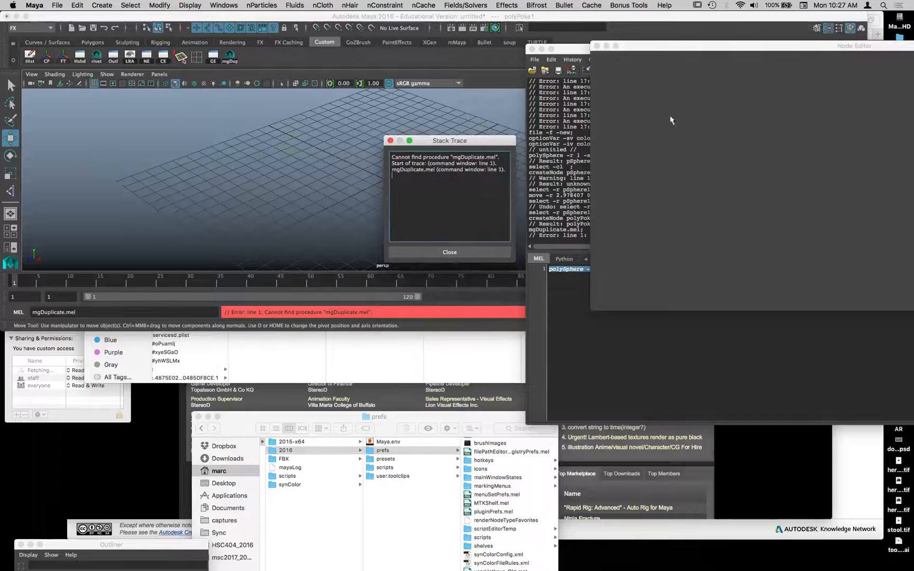
pyautogui.click(575, 51)
pyautogui.moveTo(576, 51); pyautogui.dragTo(639, 421)
pyautogui.moveTo(723, 159)
pyautogui.mouseDown()
pyautogui.moveTo(769, 406)
pyautogui.moveTo(571, 45)
pyautogui.mouseUp()
pyautogui.click(859, 313)
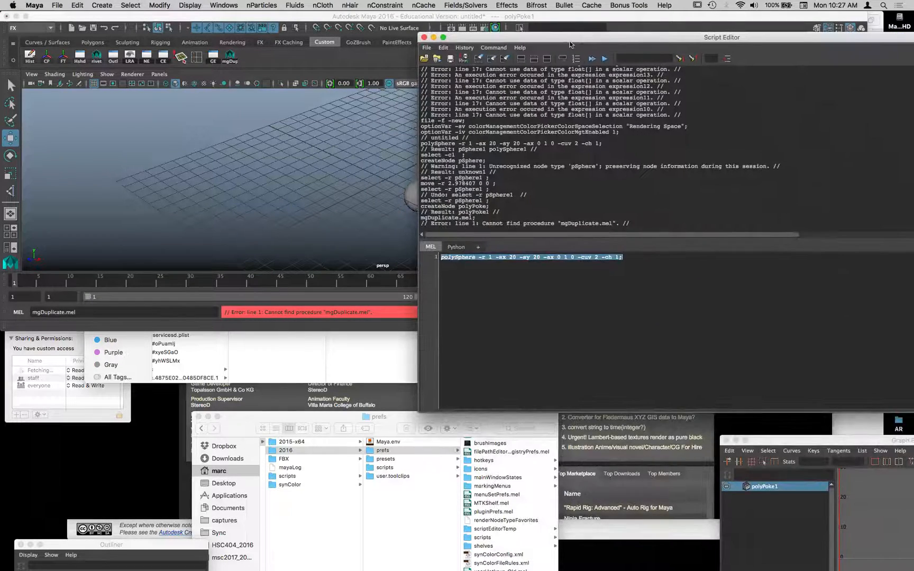
# Step: Source mgDuplicate.mel from the user's Autodesk/maya/scripts folder through the Script Editor
pyautogui.click(426, 47)
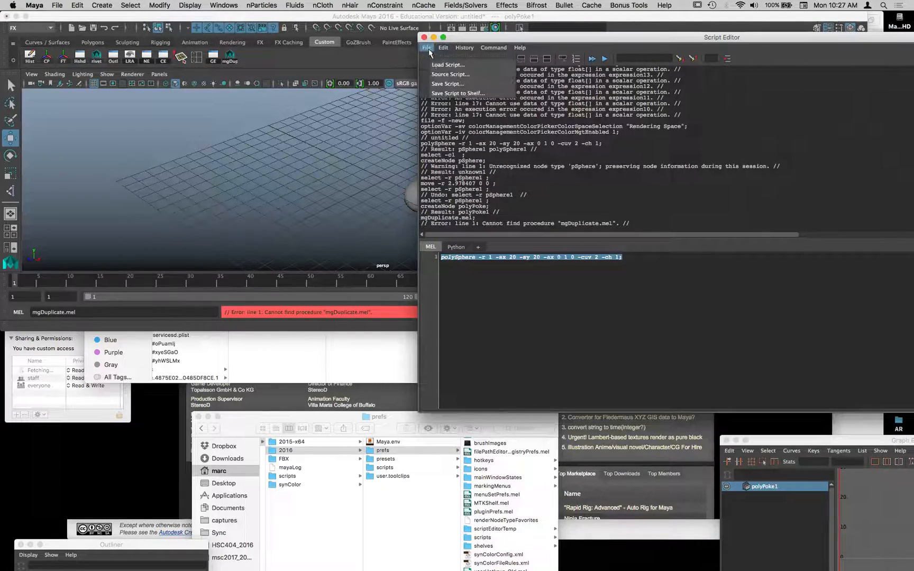
pyautogui.click(438, 74)
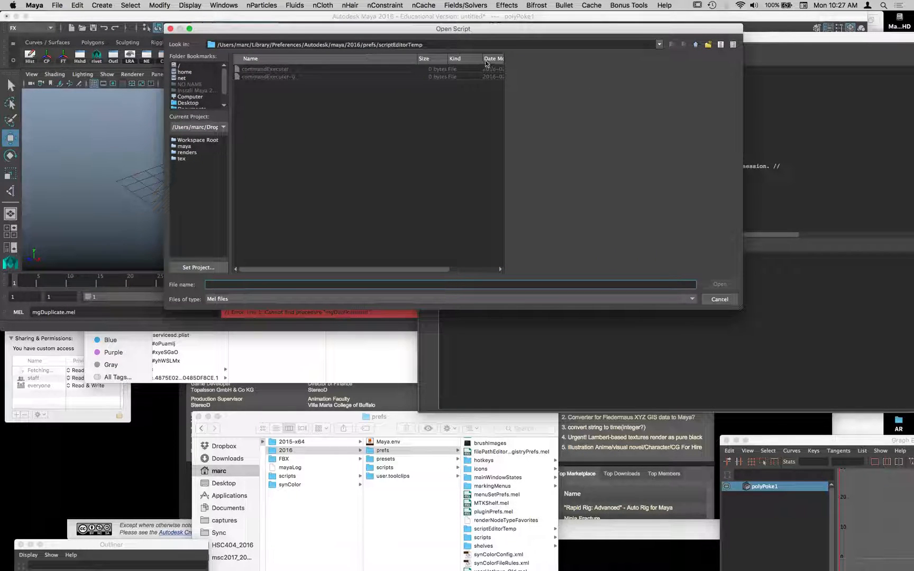
pyautogui.click(658, 48)
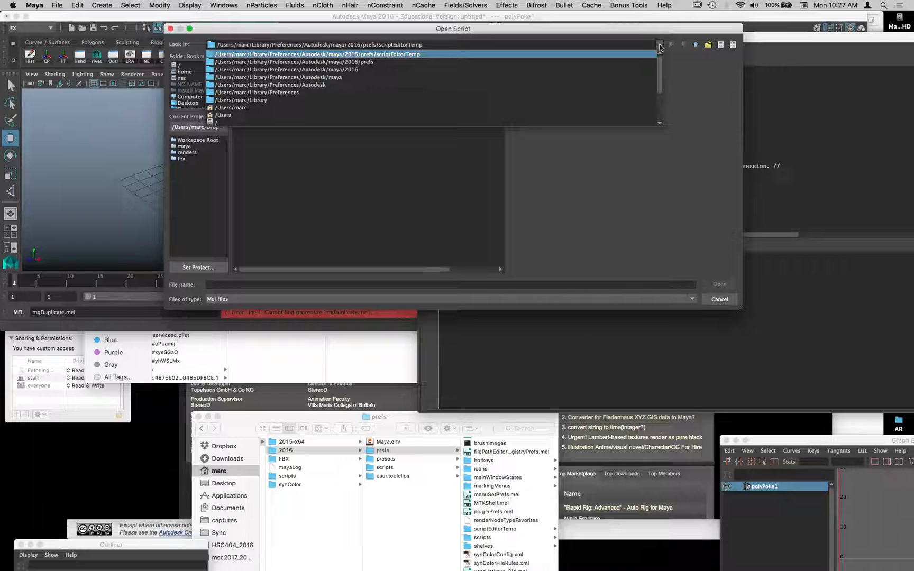
pyautogui.click(530, 80)
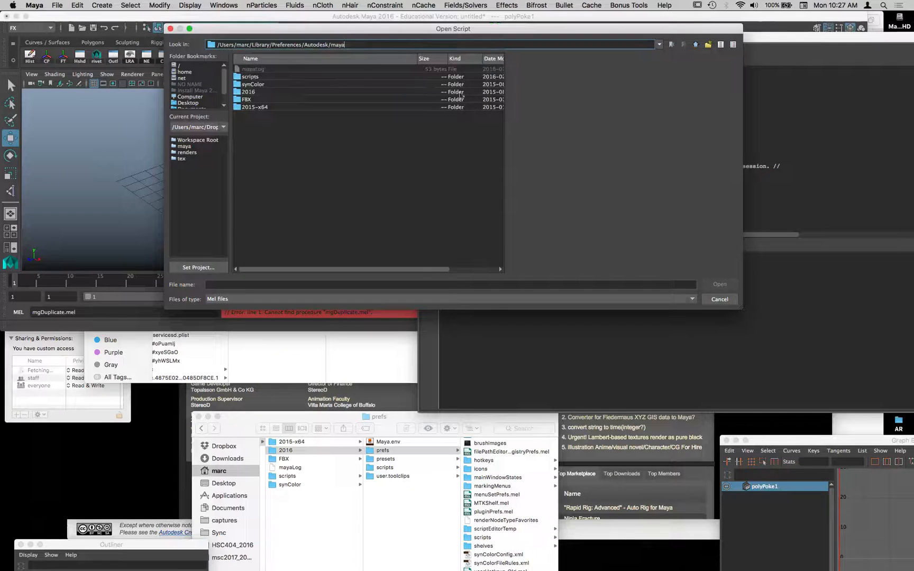
pyautogui.doubleClick(254, 77)
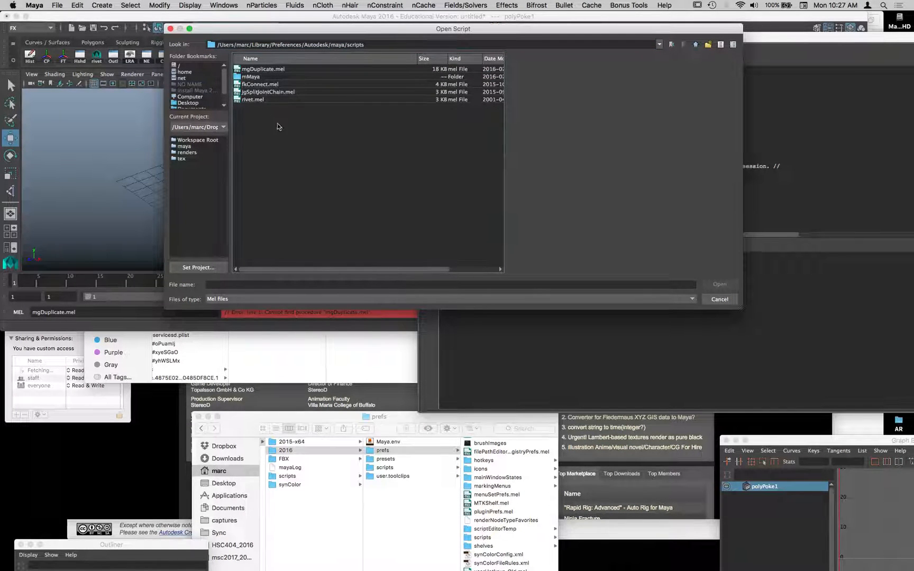
pyautogui.click(259, 100)
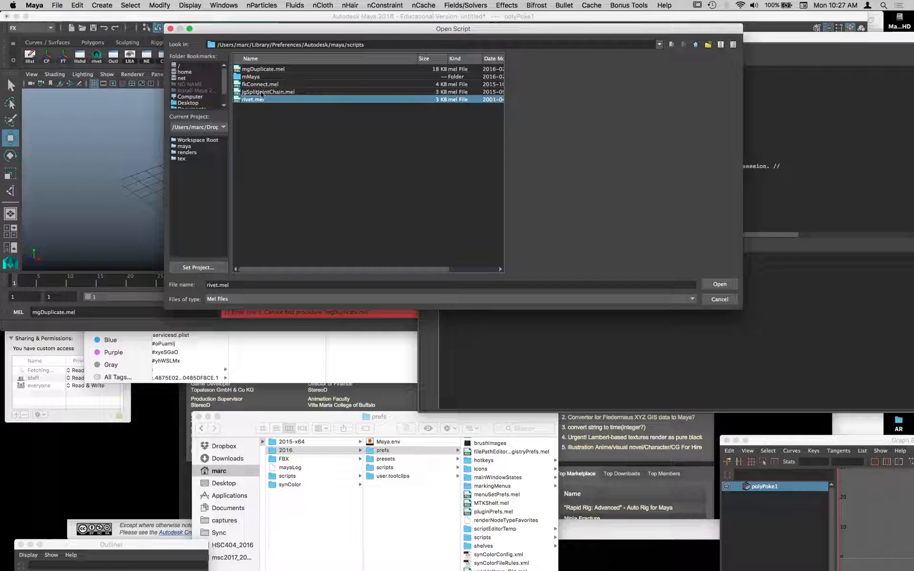
pyautogui.click(262, 69)
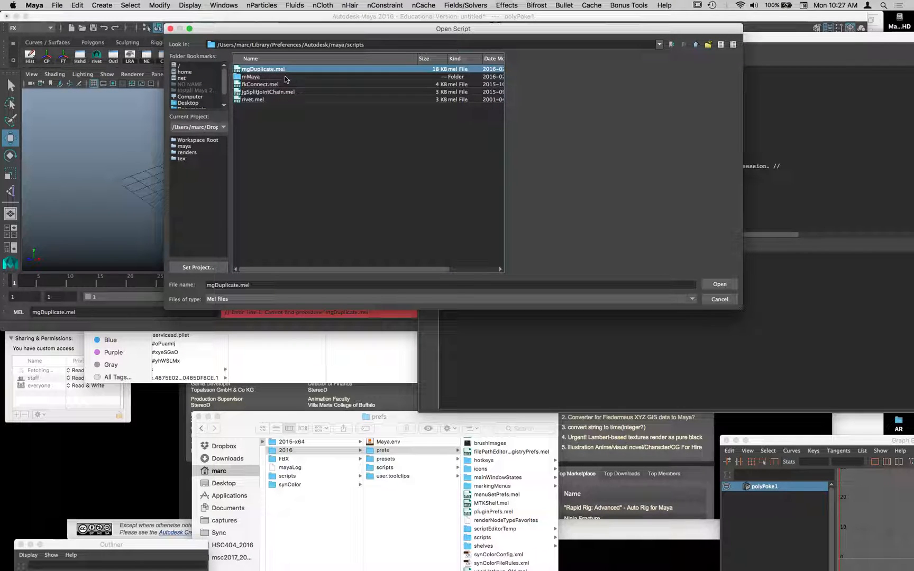
pyautogui.click(720, 284)
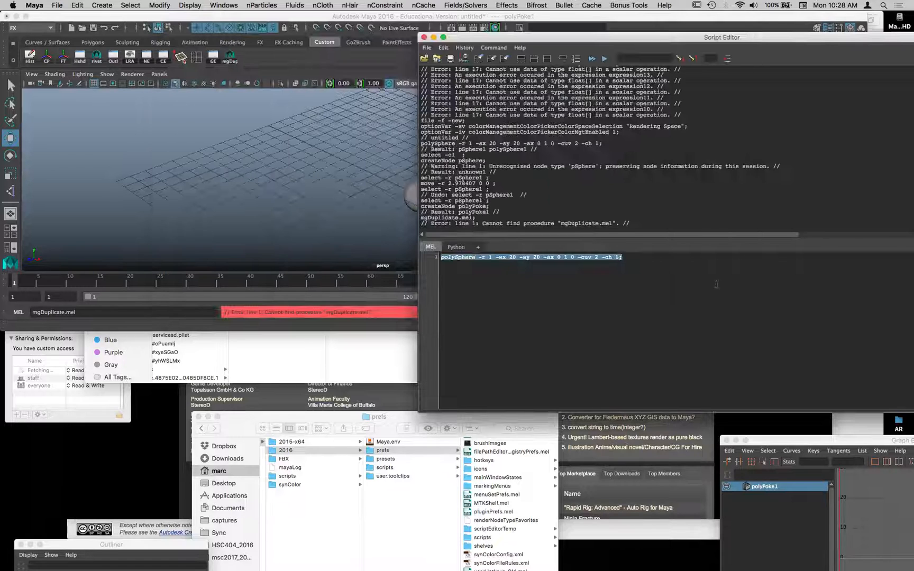
# Step: Select the sphere and try running mgDuplicate from the MEL command line, first without and again with a closing semicolon
pyautogui.click(102, 310)
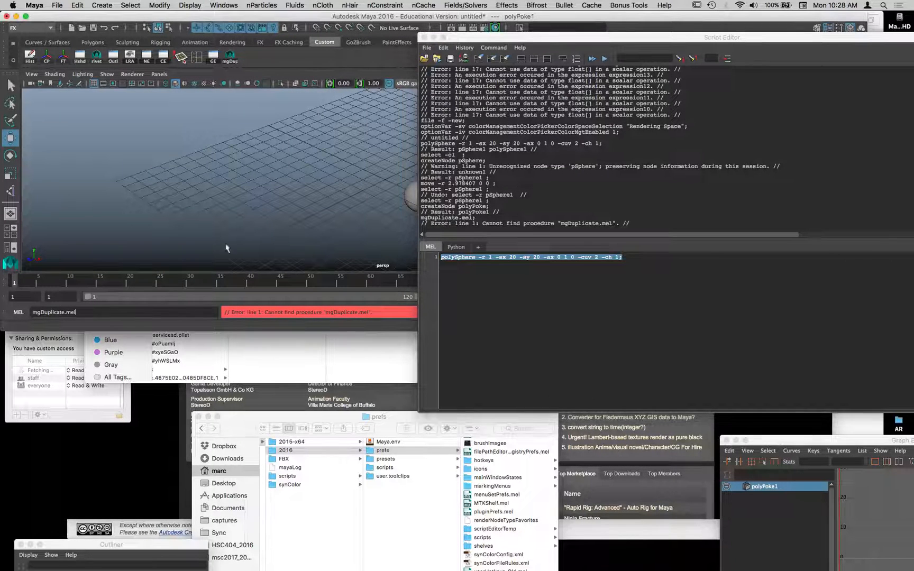
pyautogui.moveTo(548, 36); pyautogui.dragTo(711, 42)
pyautogui.click(421, 195)
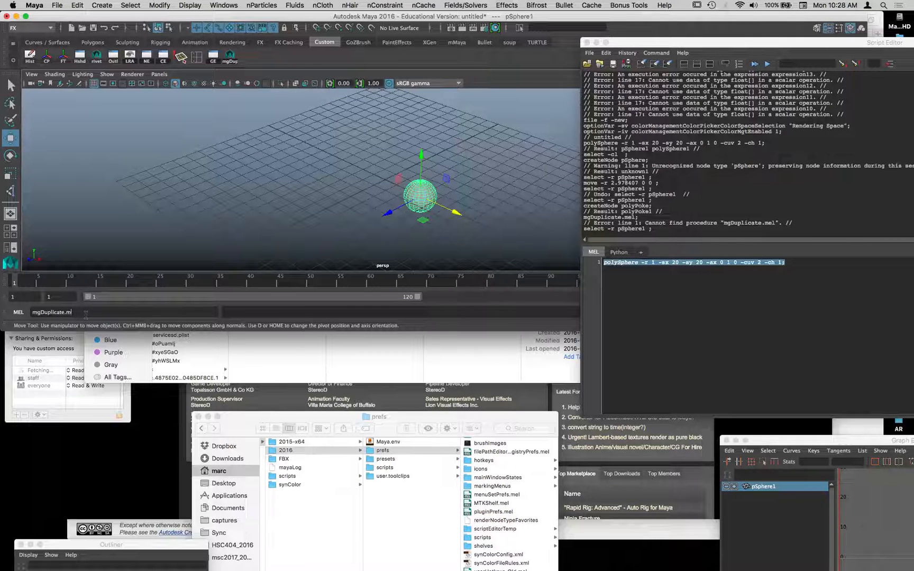
pyautogui.press('Return')
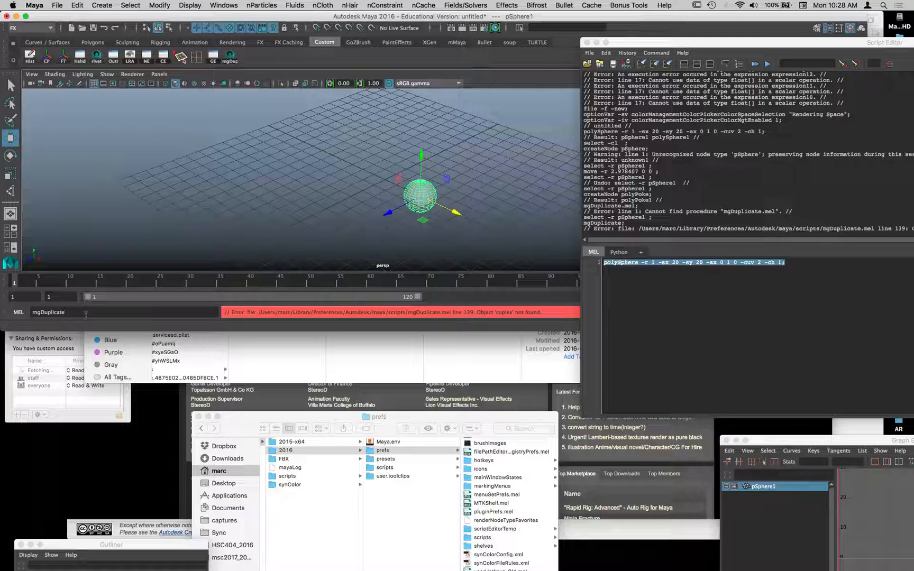
pyautogui.write(':')
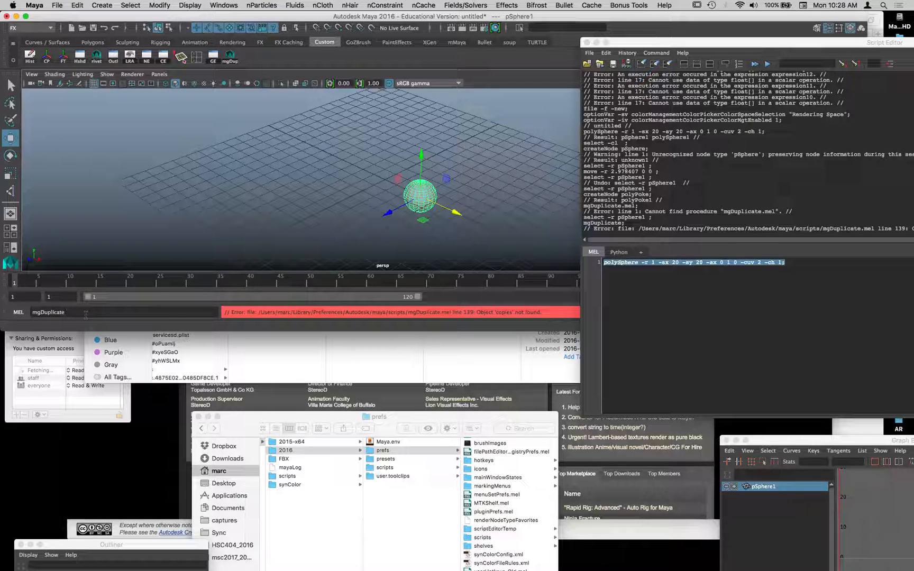
pyautogui.press('Return')
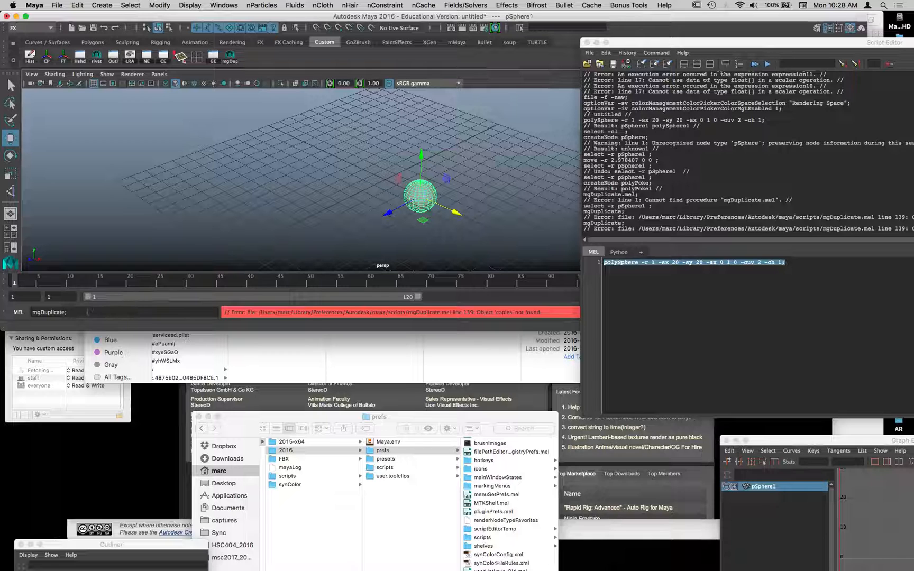
# Step: Replace the closing semicolon with the .mel extension and try running mgDuplicate.mel from the MEL command line
pyautogui.press('BackSpace')
pyautogui.write('.me')
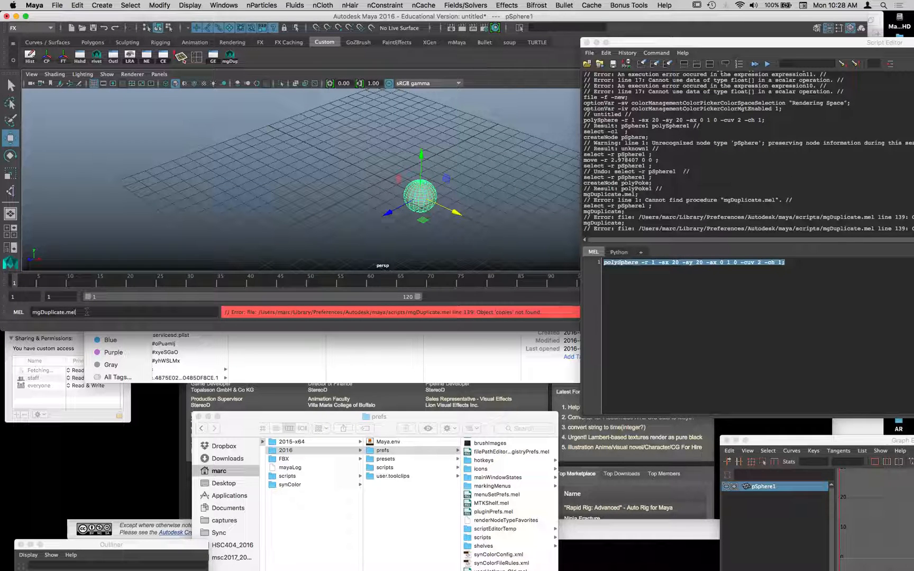
pyautogui.write('l')
pyautogui.press('Return')
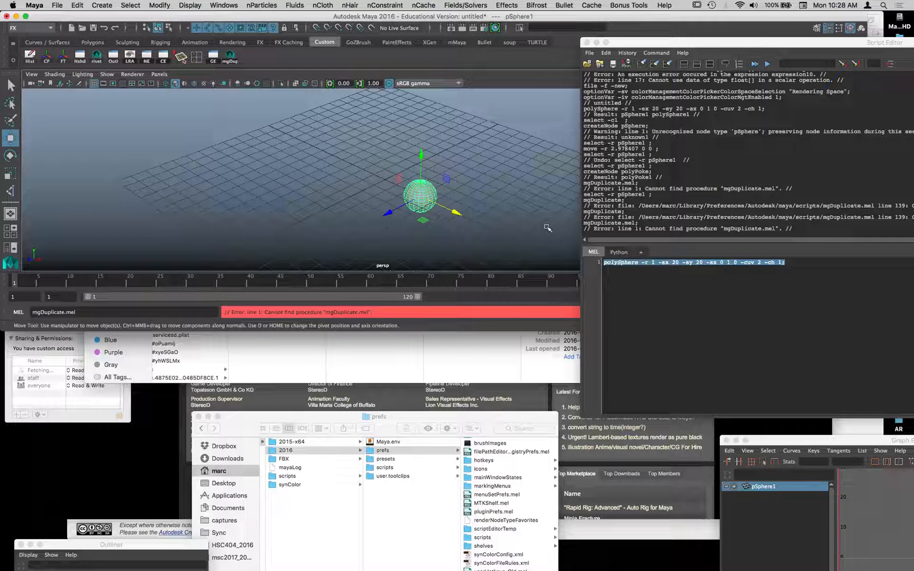
# Step: Check the script's file name in Finder, return to Maya and restart the MEL command entry with mgD
pyautogui.press('super+Tab')
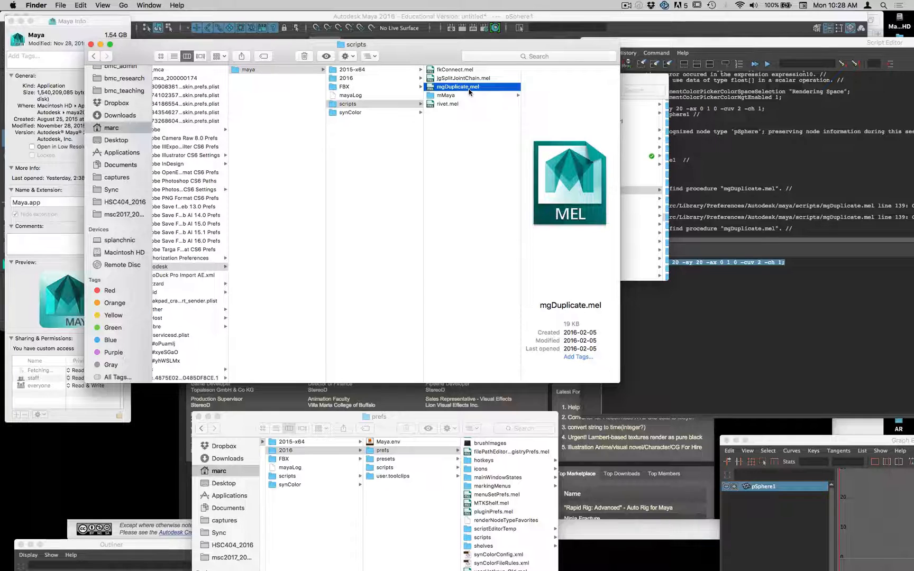
pyautogui.press('super+Tab')
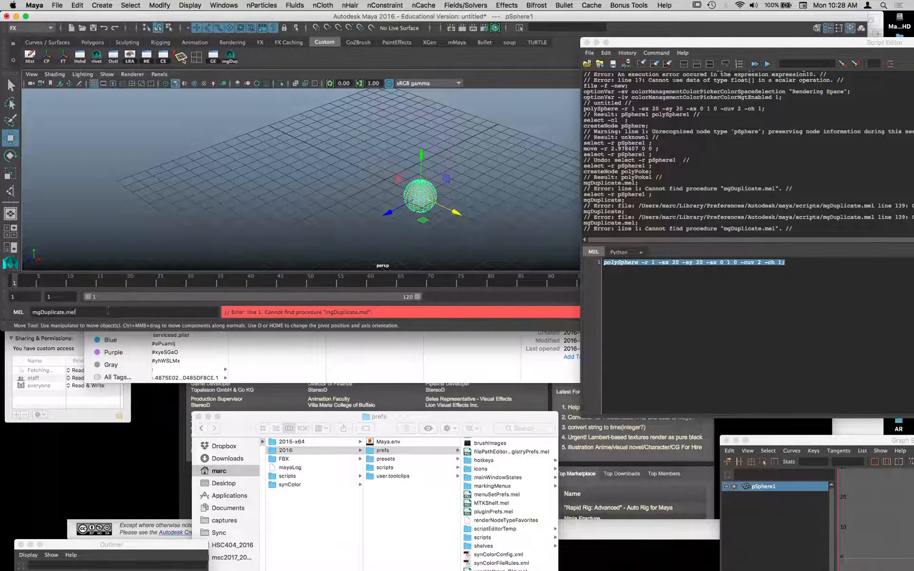
pyautogui.moveTo(109, 311); pyautogui.dragTo(16, 313)
pyautogui.write('m')
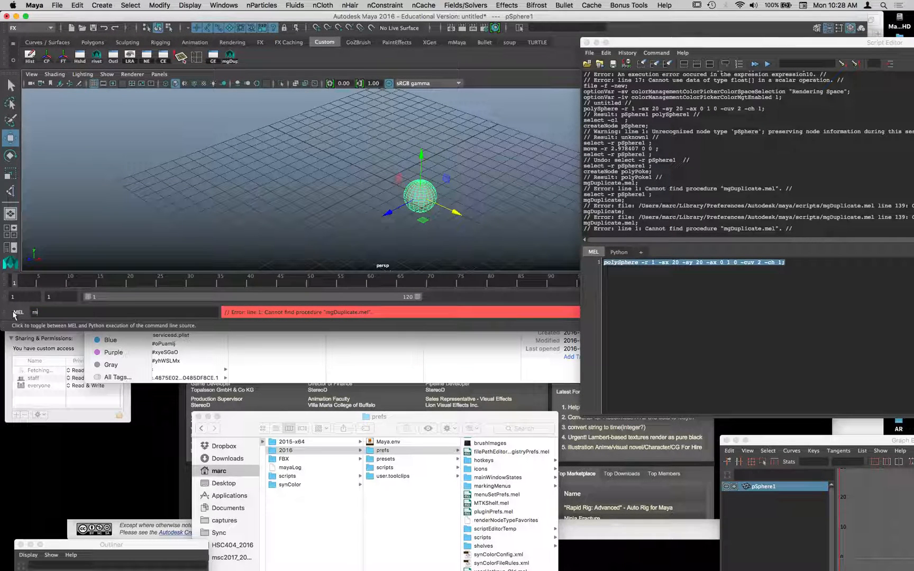
pyautogui.write('gD')
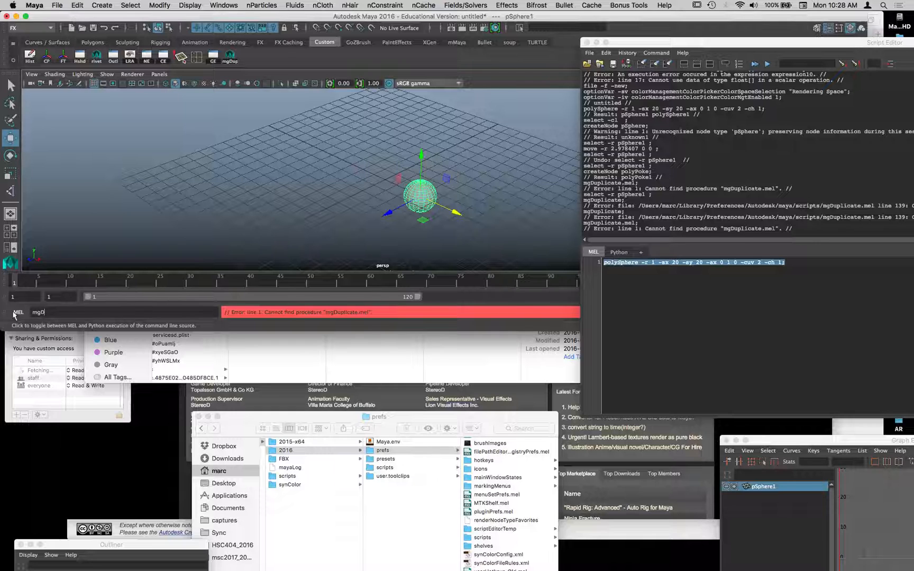
# Step: Source mgDuplicate.mel again from the scripts folder
pyautogui.click(597, 53)
pyautogui.click(622, 86)
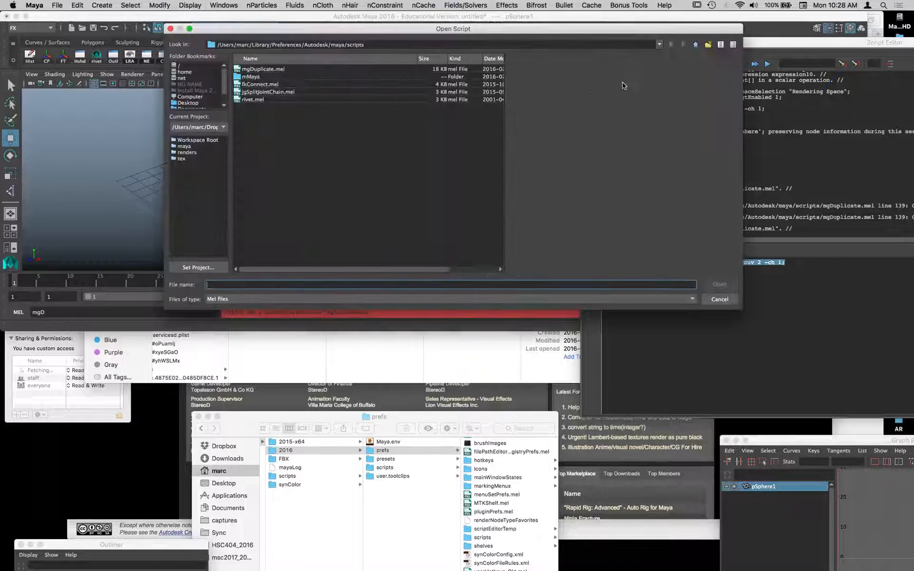
pyautogui.click(282, 69)
pyautogui.click(720, 284)
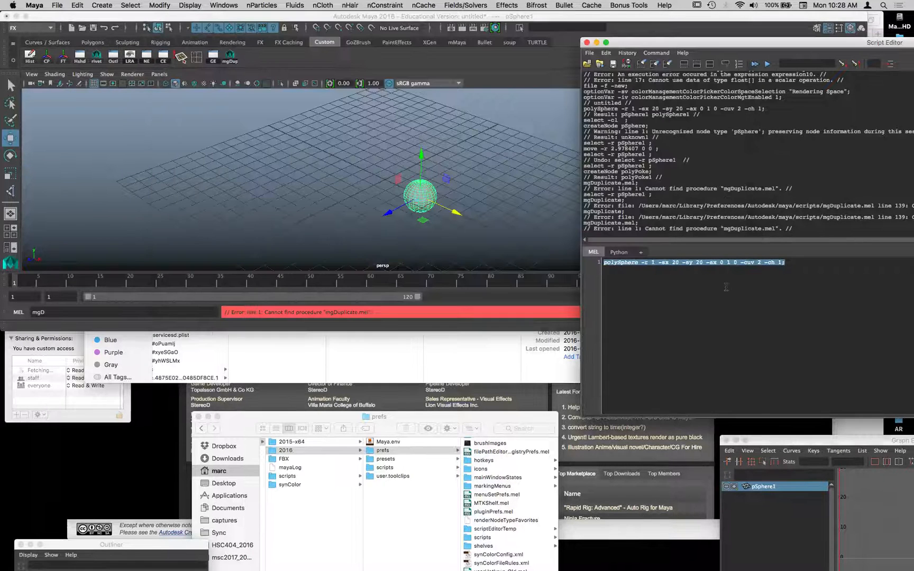
# Step: Complete the started command as mgDuplicate and try running it, first without and again with the .mel extension
pyautogui.click(74, 313)
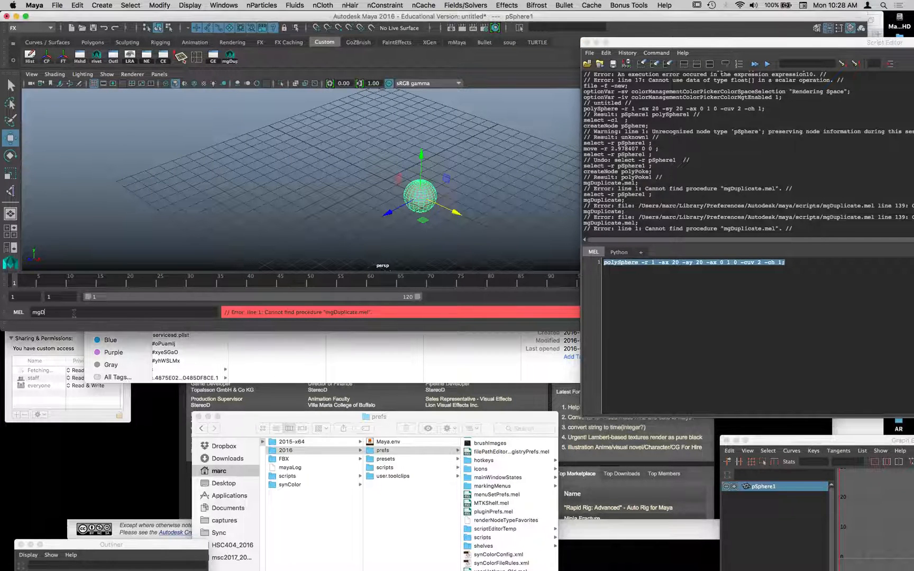
pyautogui.write('uplica')
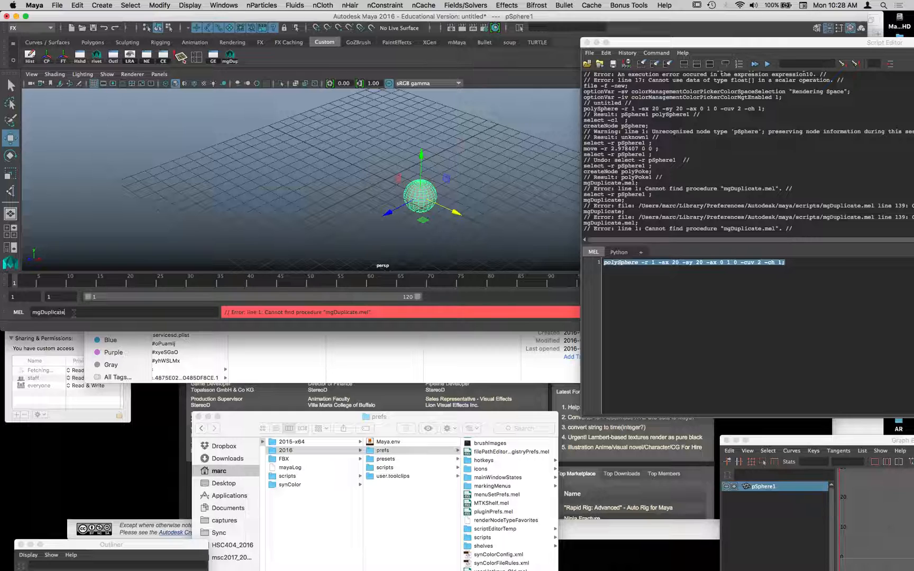
pyautogui.write('te')
pyautogui.press('Return')
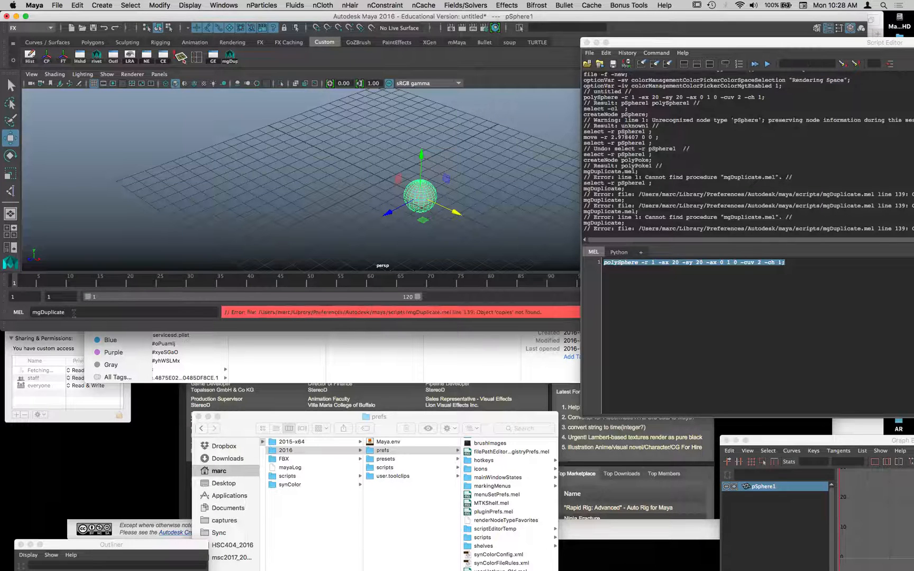
pyautogui.write('.mel')
pyautogui.press('Return')
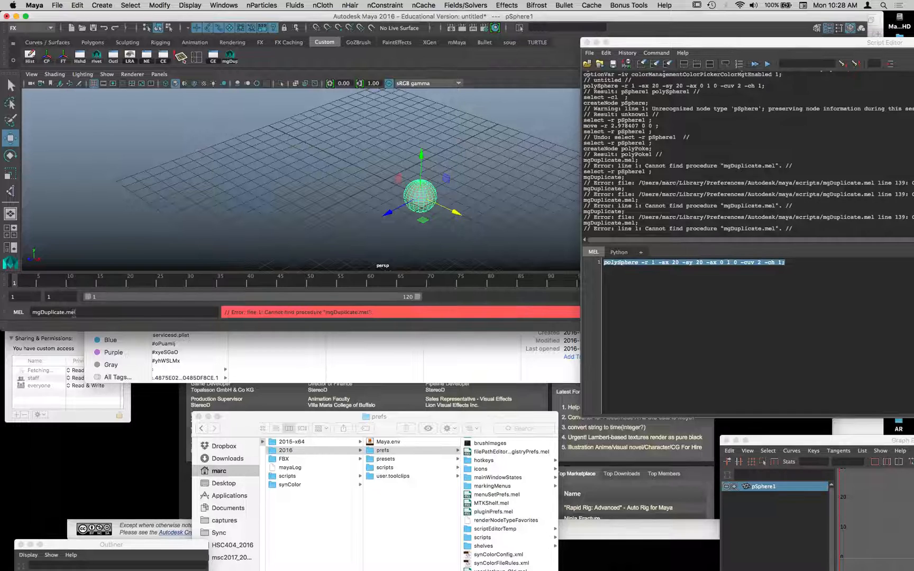
# Step: Remove the .mel extension from the command, end it with a semicolon and try running mgDuplicate; again
pyautogui.moveTo(79, 312); pyautogui.dragTo(66, 313)
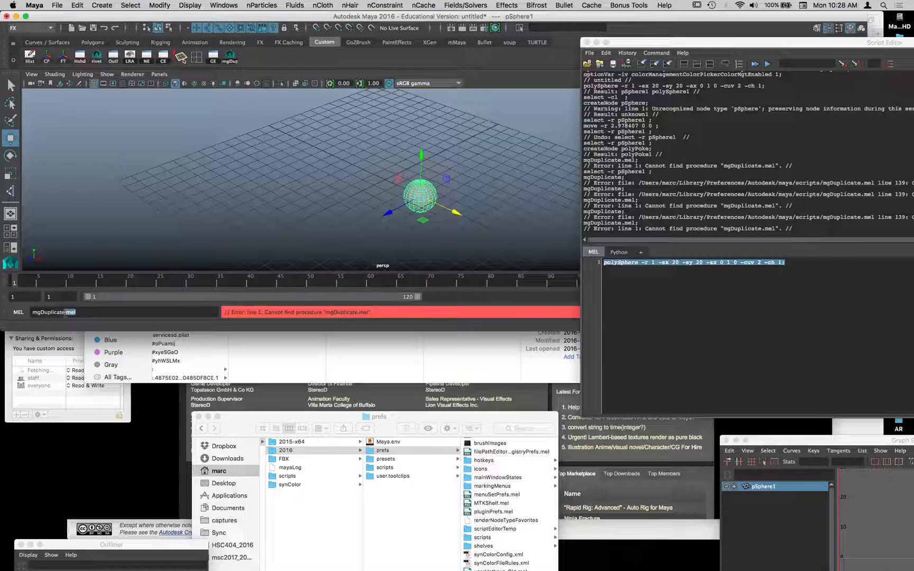
pyautogui.press('BackSpace')
pyautogui.press('BackSpace')
pyautogui.write(';')
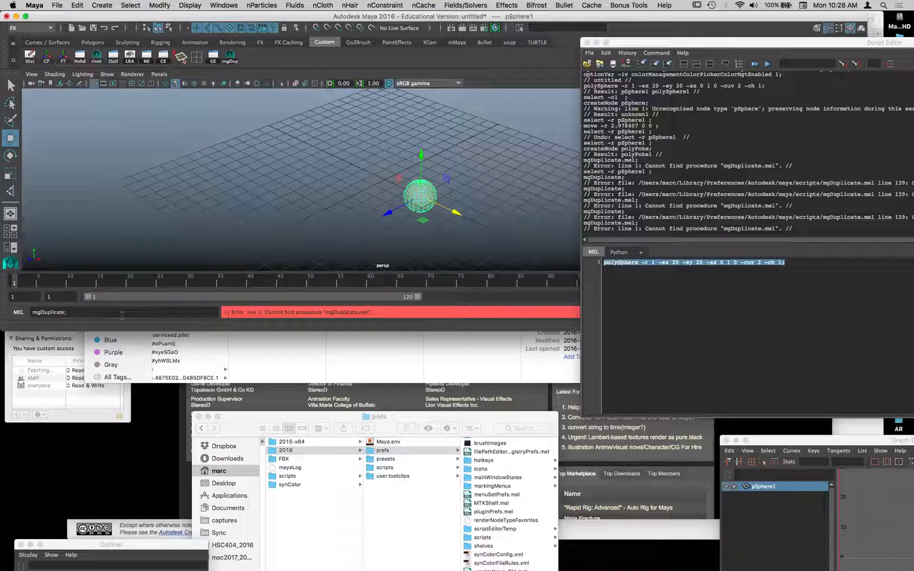
pyautogui.press('Return')
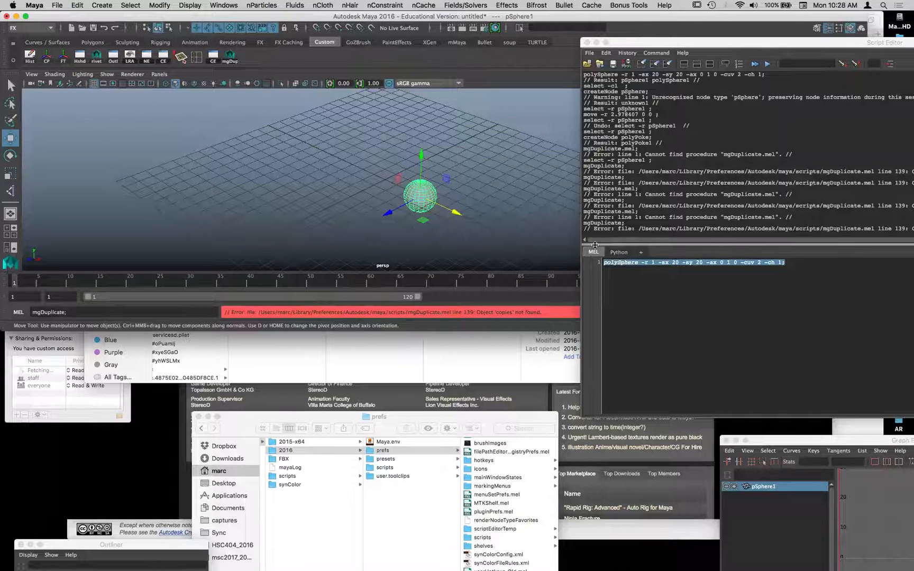
pyautogui.click(87, 311)
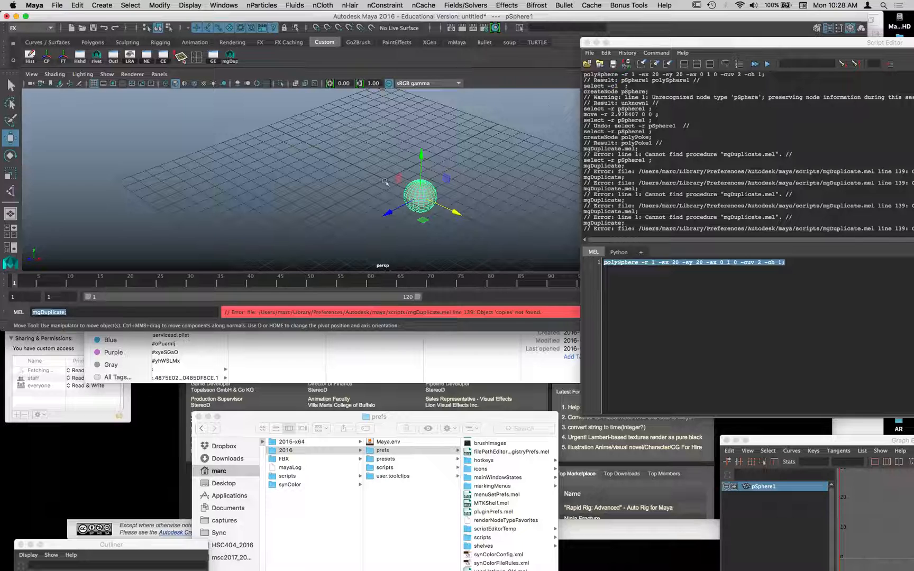
# Step: Create a polygon plane and scale it uniformly by about 24.76 so it extends well beyond the sphere
pyautogui.press('space')
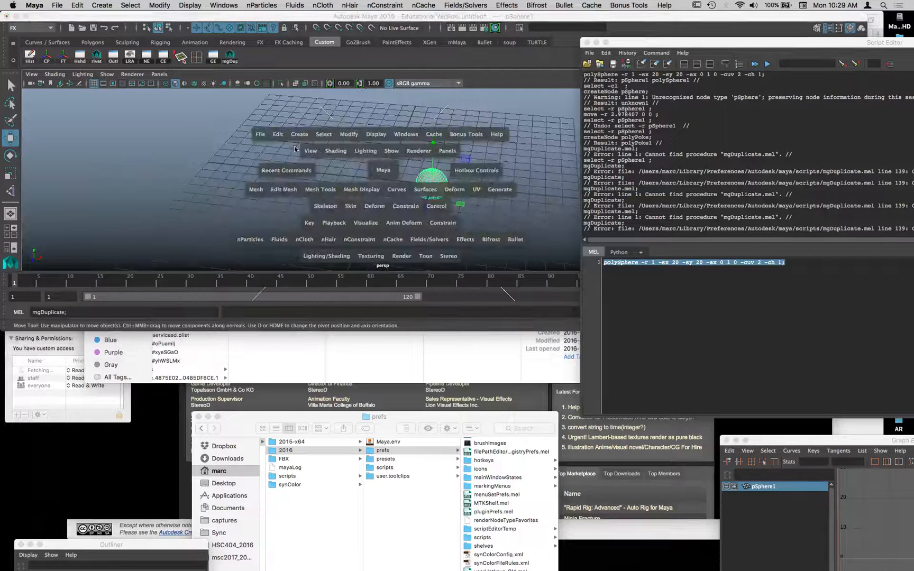
pyautogui.click(299, 134)
pyautogui.moveTo(325, 171)
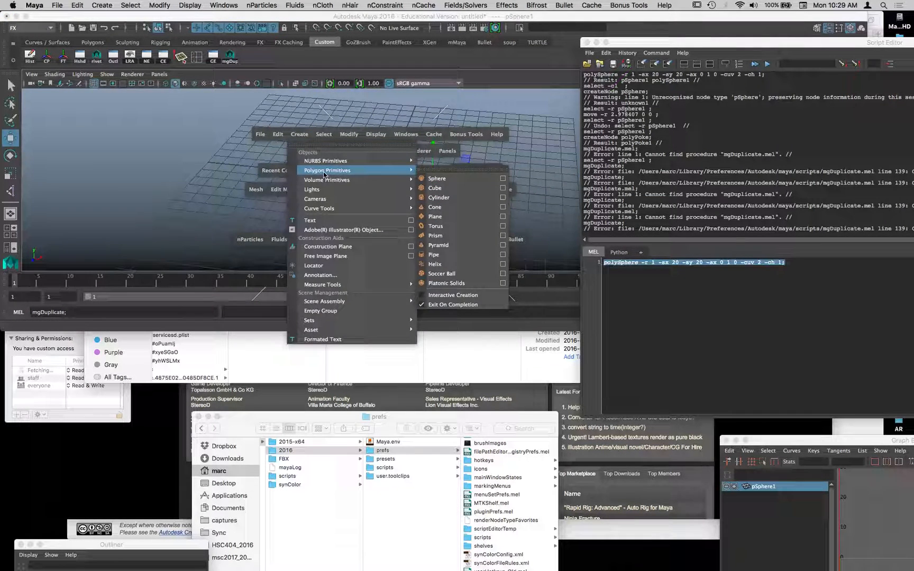
pyautogui.click(442, 215)
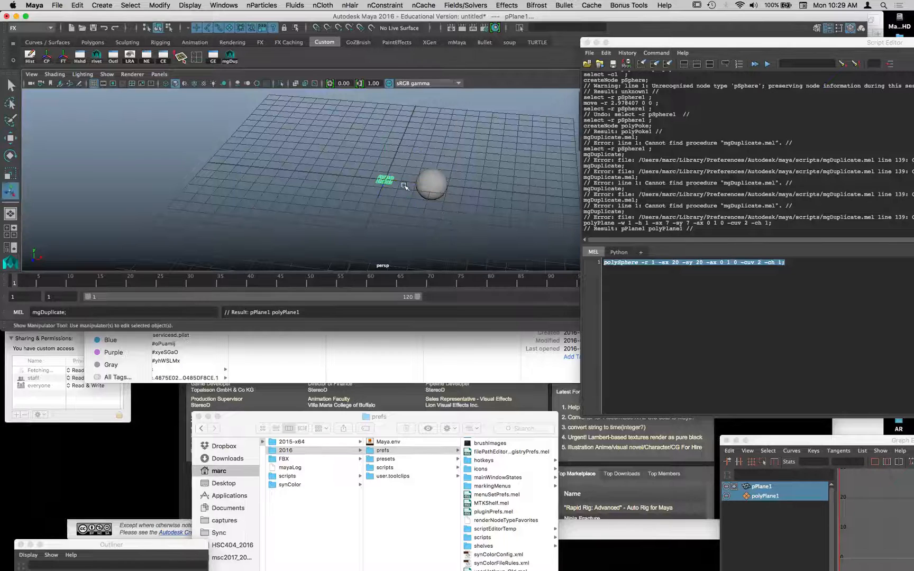
pyautogui.press('r')
pyautogui.moveTo(385, 180); pyautogui.dragTo(675, 183)
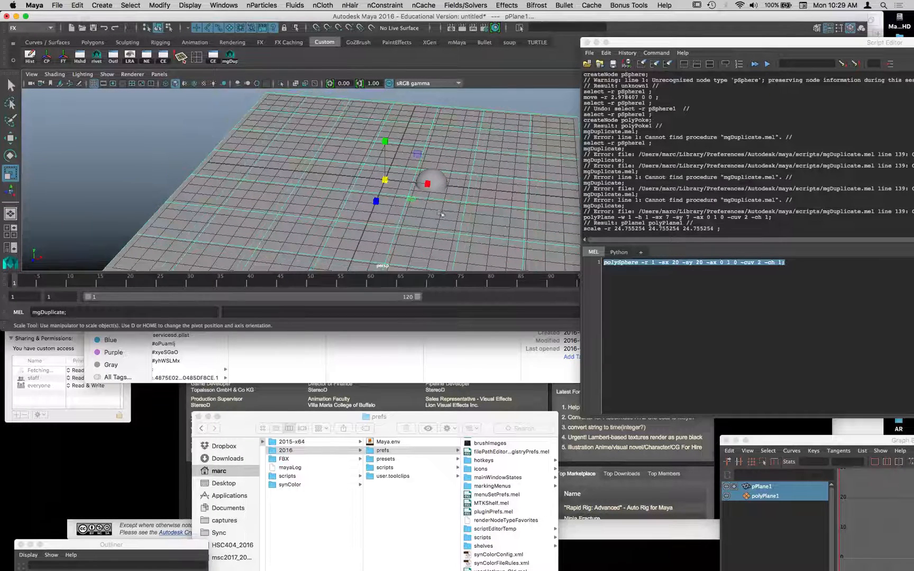
# Step: Select plane edges e[50] and e[52] and source rivet.mel from the scripts folder to create a rivet between them
pyautogui.moveTo(421, 213); pyautogui.dragTo(344, 185, button='right')
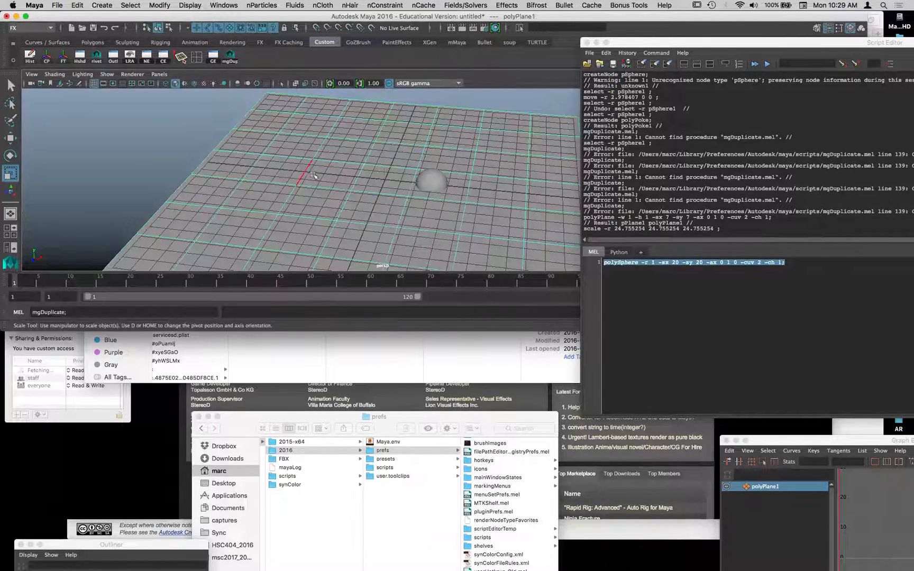
pyautogui.click(345, 185)
pyautogui.keyDown('shift'); pyautogui.click(359, 181); pyautogui.keyUp('shift')
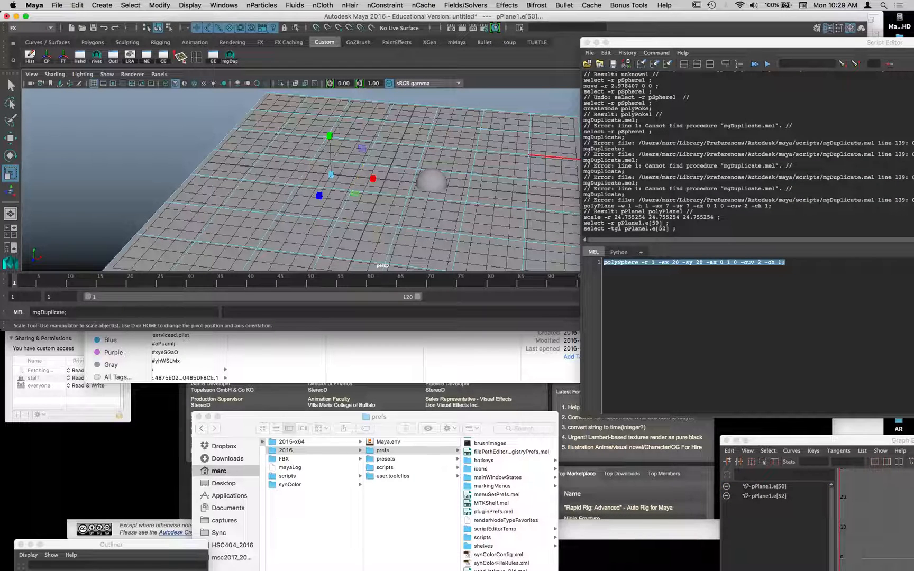
pyautogui.click(590, 53)
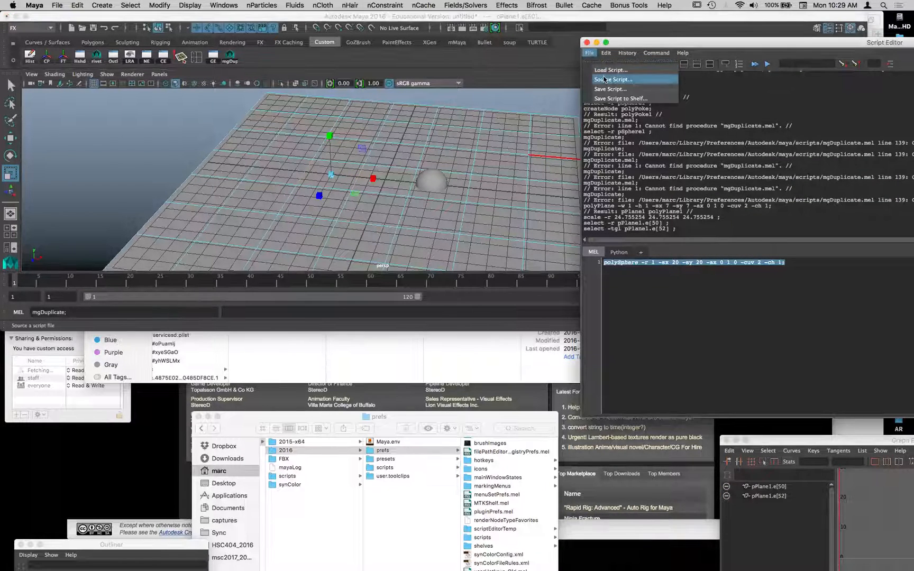
pyautogui.click(611, 70)
pyautogui.click(253, 100)
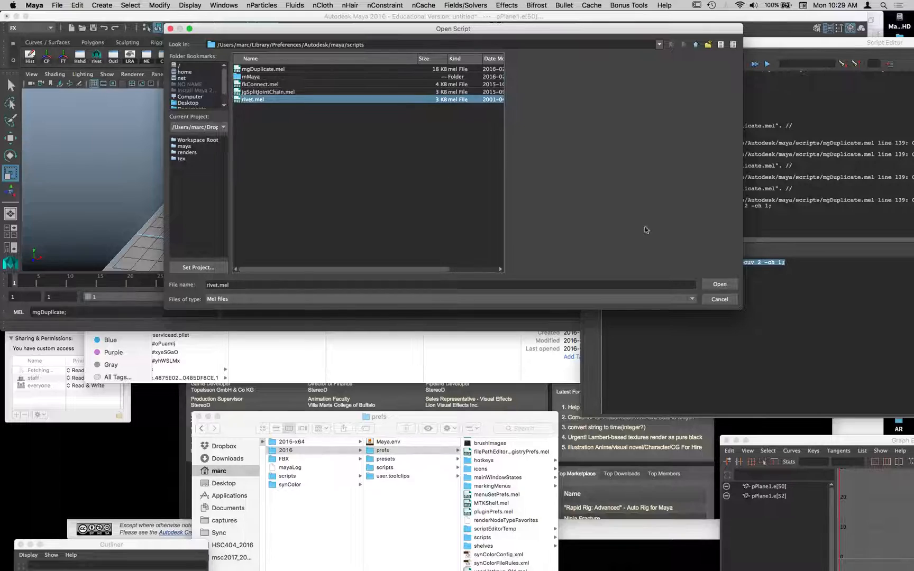
pyautogui.click(720, 284)
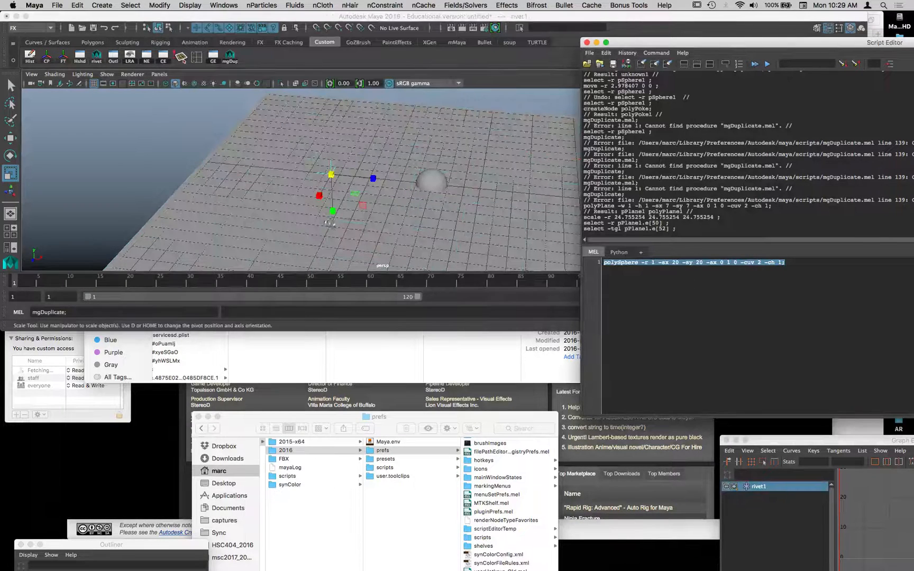
# Step: Select plane edges e[66] and e[51] near the sphere and run the rivet command on them
pyautogui.keyDown('alt'); pyautogui.moveTo(327, 196); pyautogui.dragTo(402, 211); pyautogui.keyUp('alt')
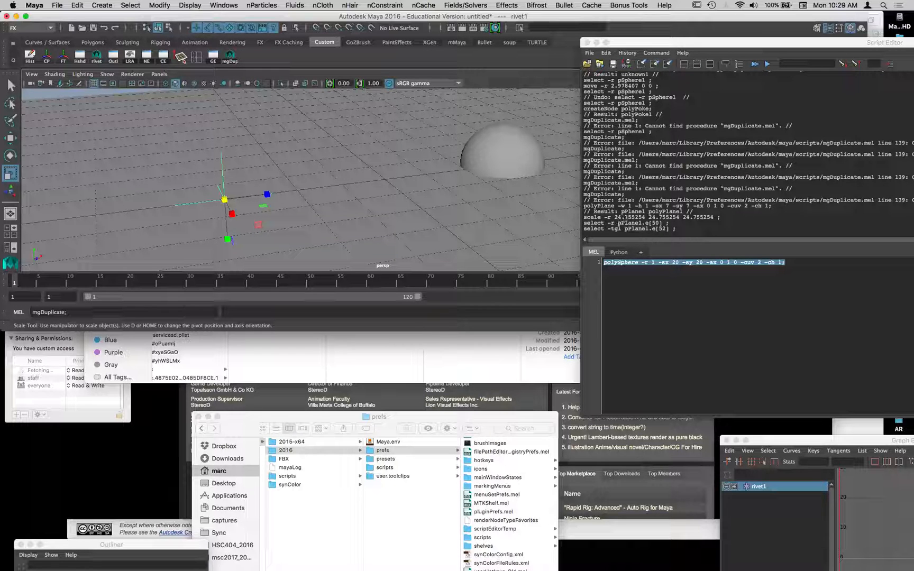
pyautogui.scroll(-1, 698, 227)
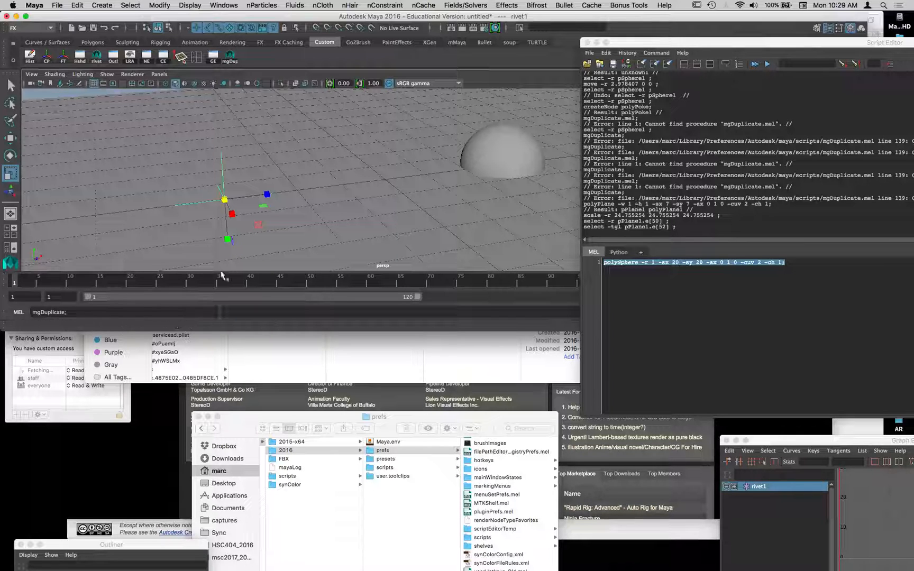
pyautogui.moveTo(386, 224); pyautogui.dragTo(387, 198, button='right')
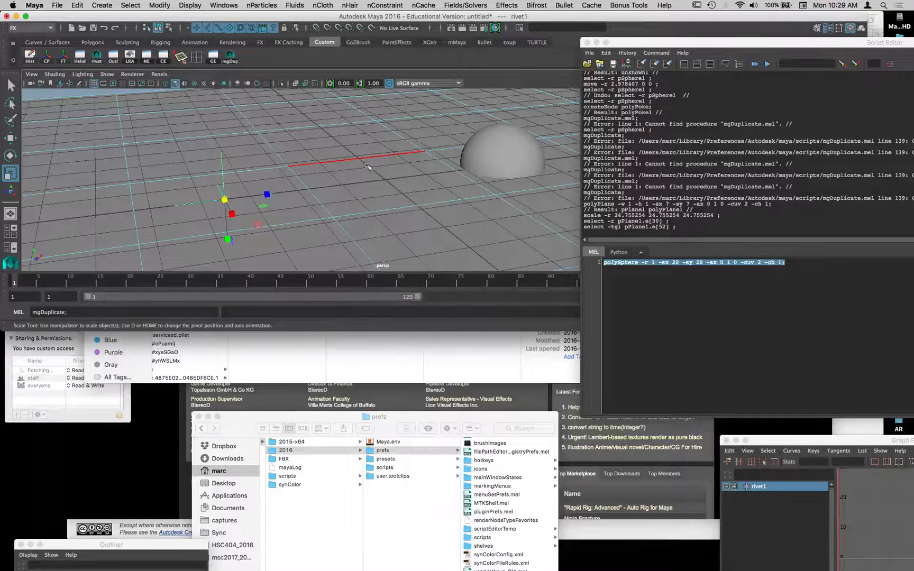
pyautogui.click(358, 157)
pyautogui.keyDown('shift'); pyautogui.click(414, 206); pyautogui.keyUp('shift')
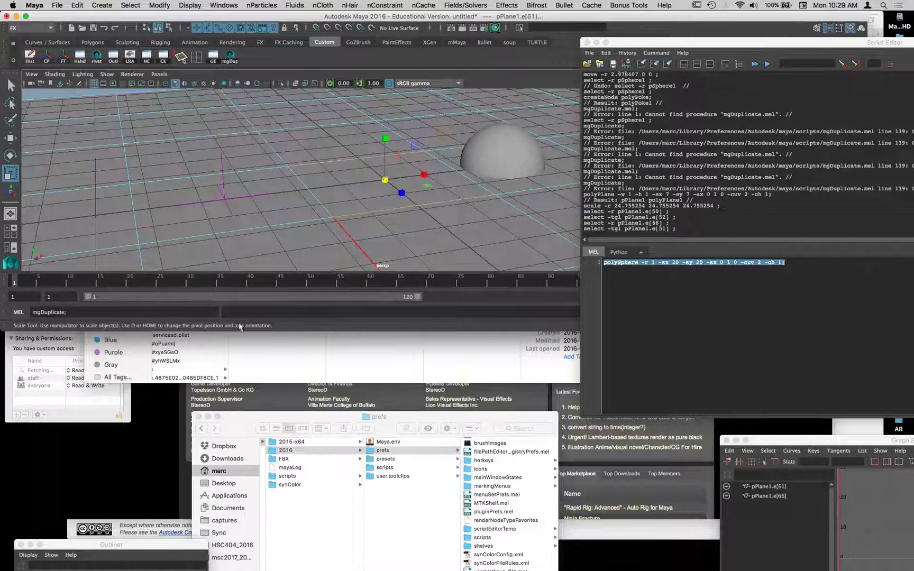
pyautogui.click(131, 313)
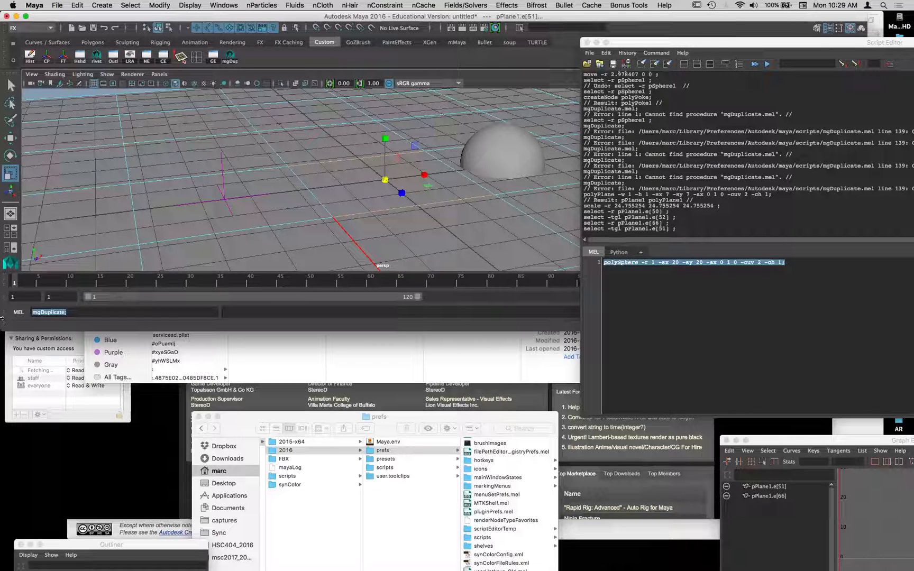
pyautogui.write('rivet')
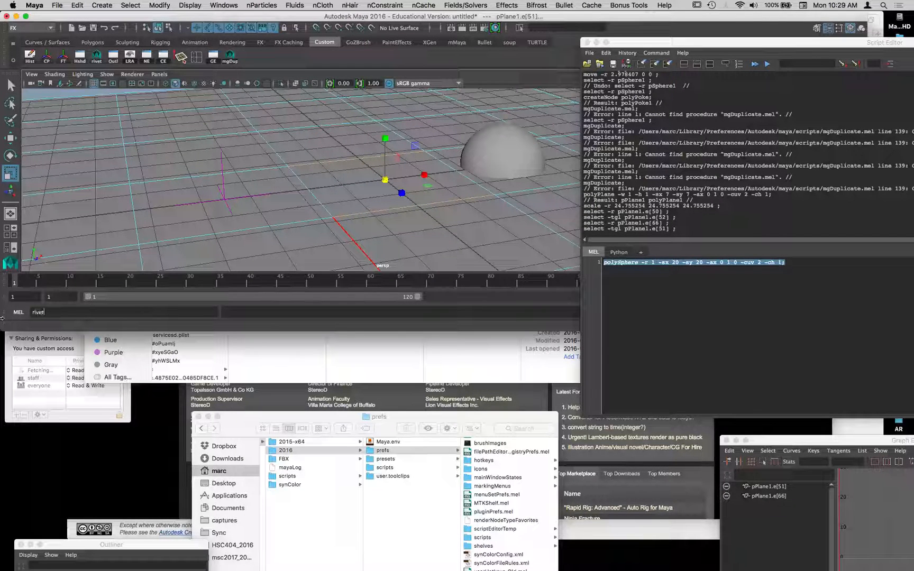
pyautogui.press('Return')
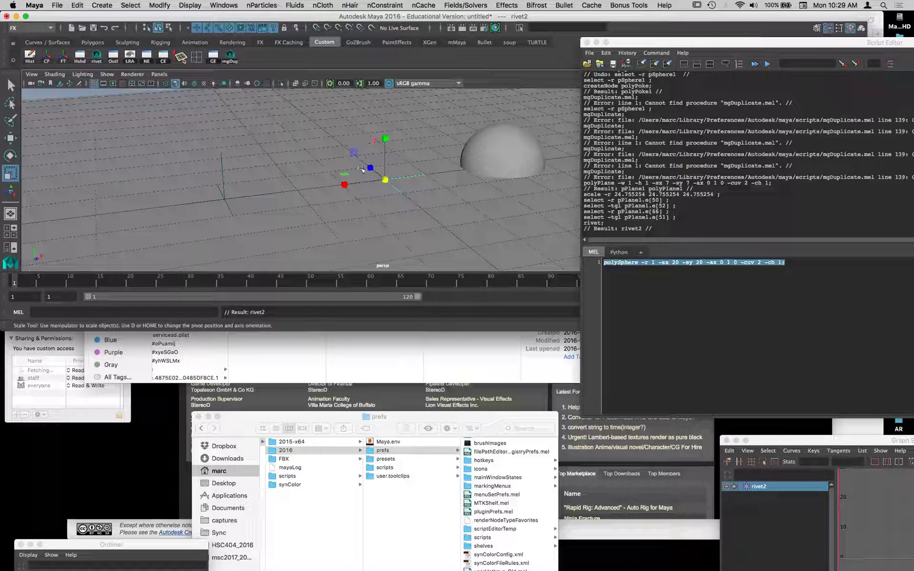
# Step: Save the rivet; line from the script history to the shelf as a MEL item named rivet3
pyautogui.moveTo(603, 223); pyautogui.dragTo(583, 223)
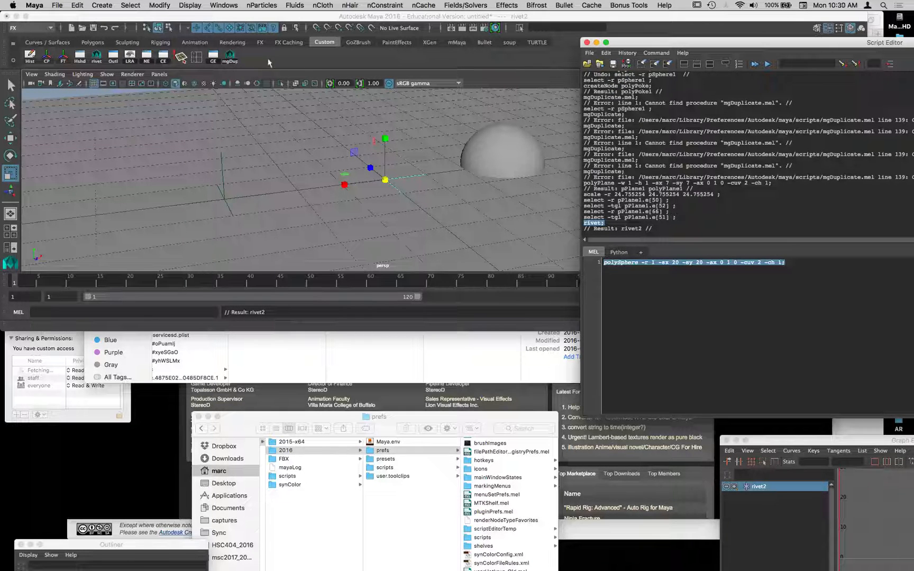
pyautogui.click(591, 53)
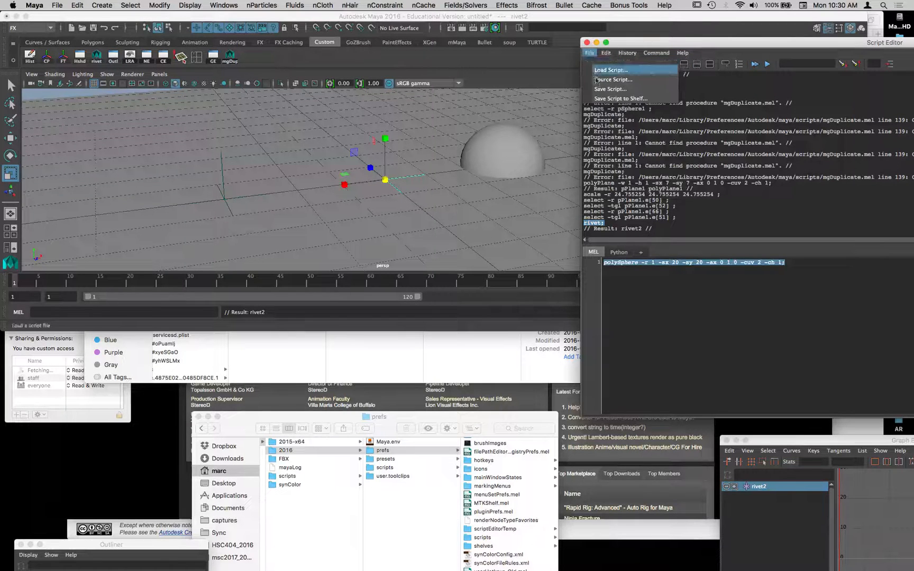
pyautogui.click(600, 98)
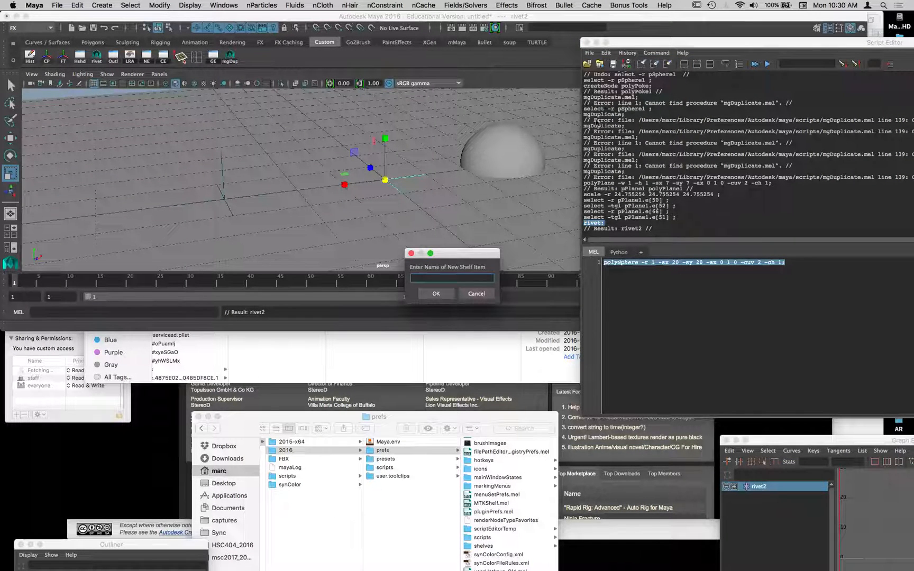
pyautogui.click(429, 280)
pyautogui.write('rivet')
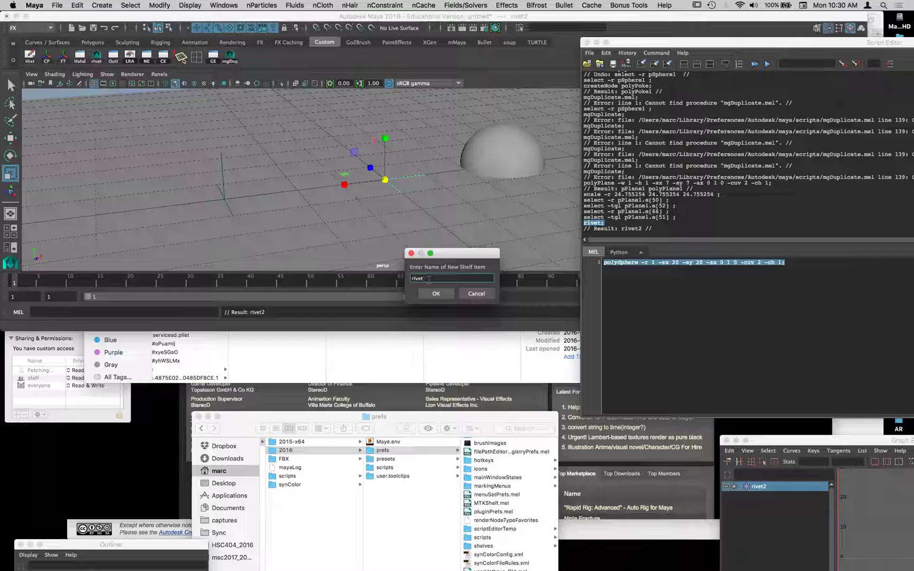
pyautogui.write('3')
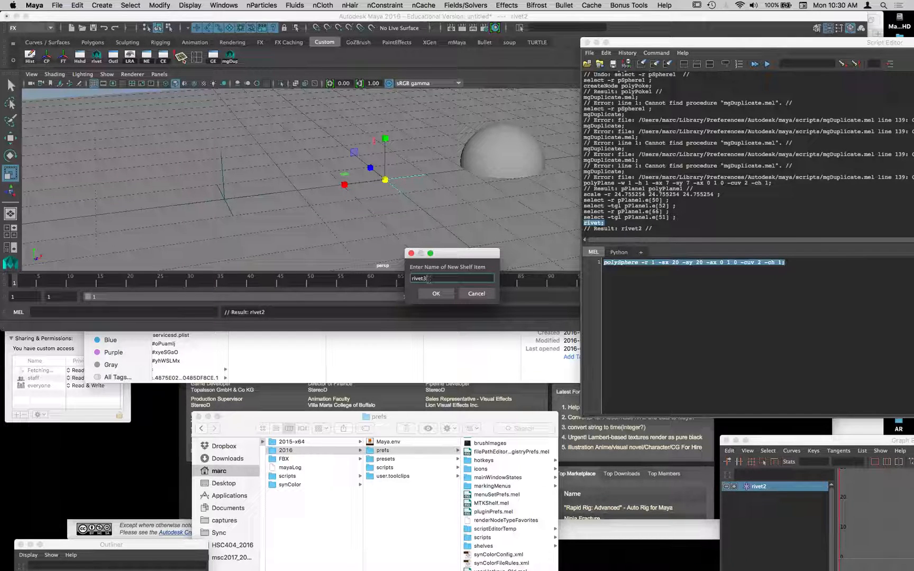
pyautogui.click(436, 293)
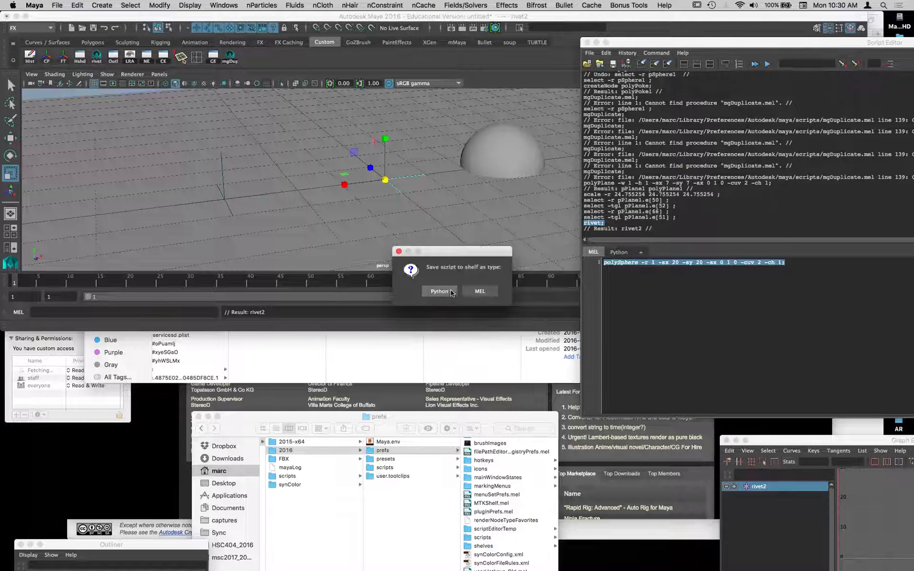
pyautogui.moveTo(446, 260); pyautogui.dragTo(349, 165)
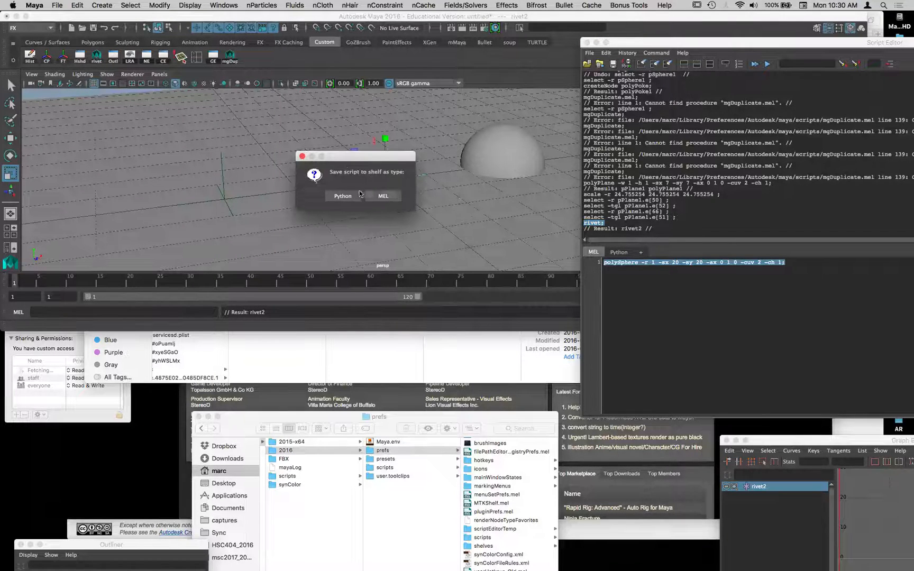
pyautogui.click(388, 199)
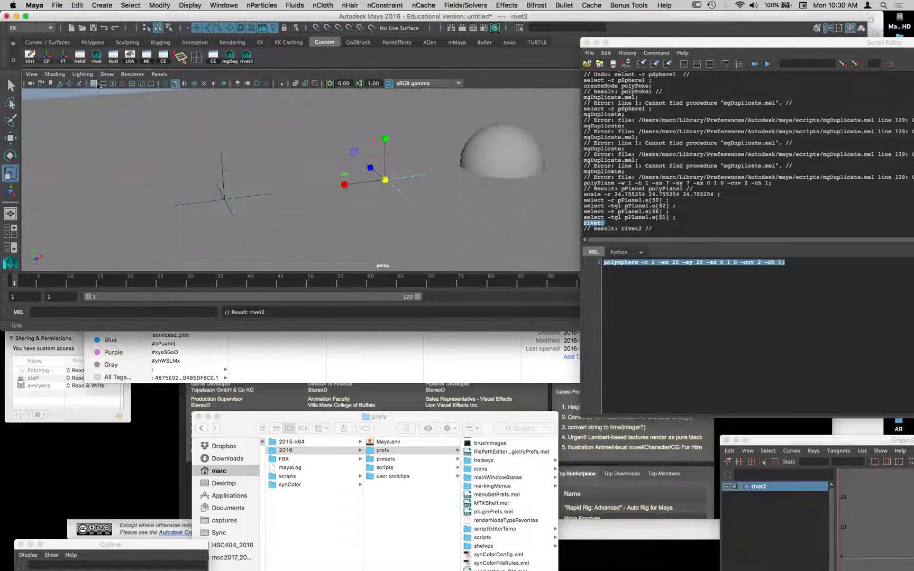
# Step: Select plane edges e[78] and e[80] and run the new rivet3 shelf item on them
pyautogui.click(191, 149)
pyautogui.keyDown('alt'); pyautogui.moveTo(206, 141); pyautogui.dragTo(157, 115, button='right'); pyautogui.keyUp('alt')
pyautogui.click(82, 130)
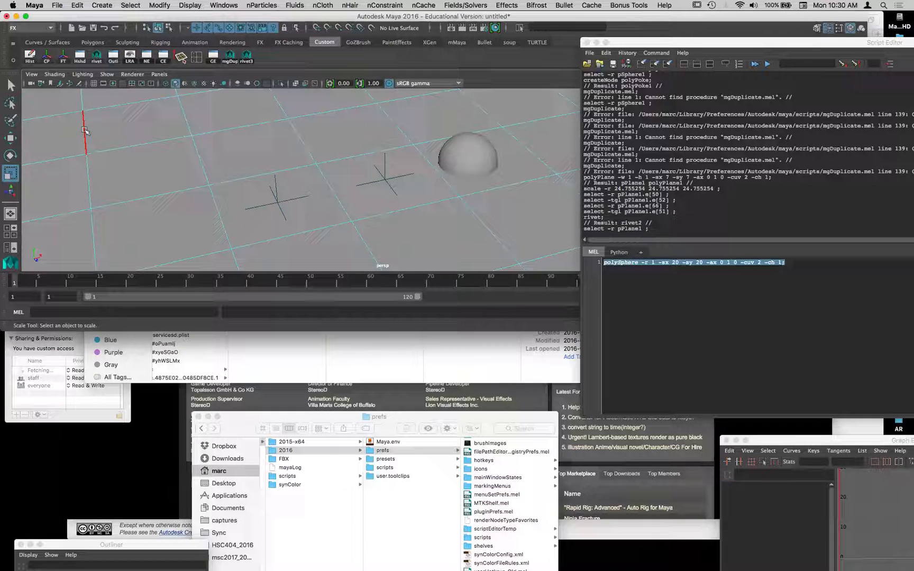
pyautogui.keyDown('shift'); pyautogui.click(187, 121); pyautogui.keyUp('shift')
pyautogui.click(247, 55)
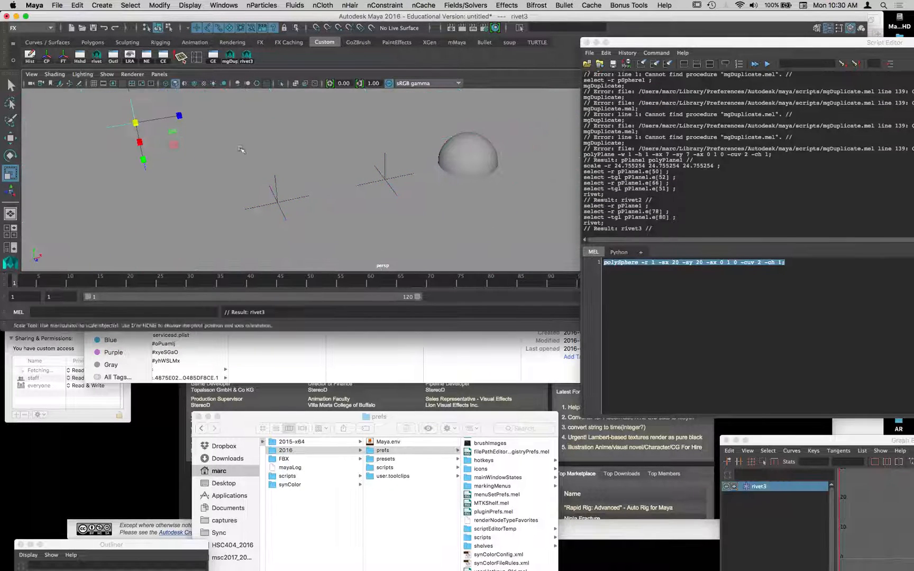
# Step: Select the plane and add a nonlinear Wave deformer to it
pyautogui.keyDown('alt'); pyautogui.moveTo(250, 147); pyautogui.dragTo(206, 173); pyautogui.keyUp('alt')
pyautogui.click(411, 206)
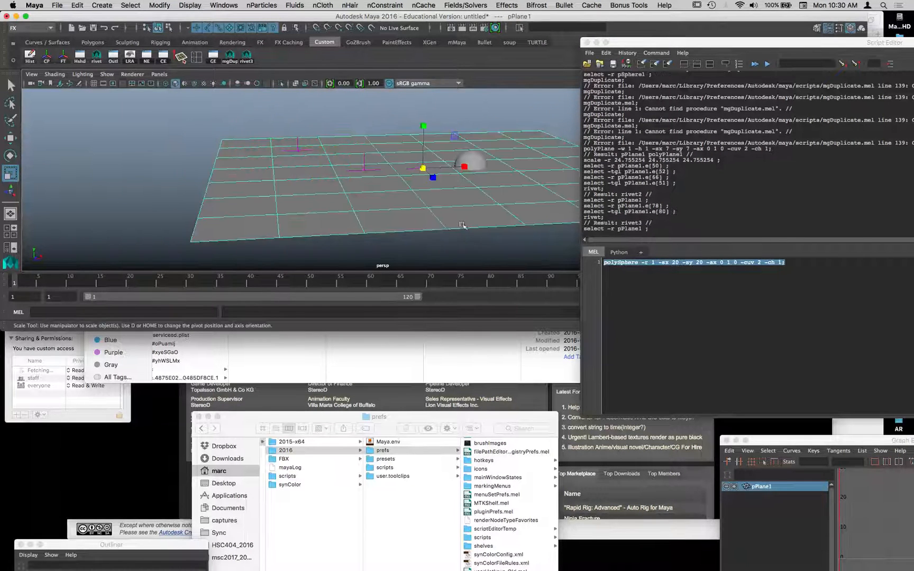
pyautogui.keyDown('alt'); pyautogui.moveTo(466, 226); pyautogui.dragTo(399, 215, button='middle'); pyautogui.keyUp('alt')
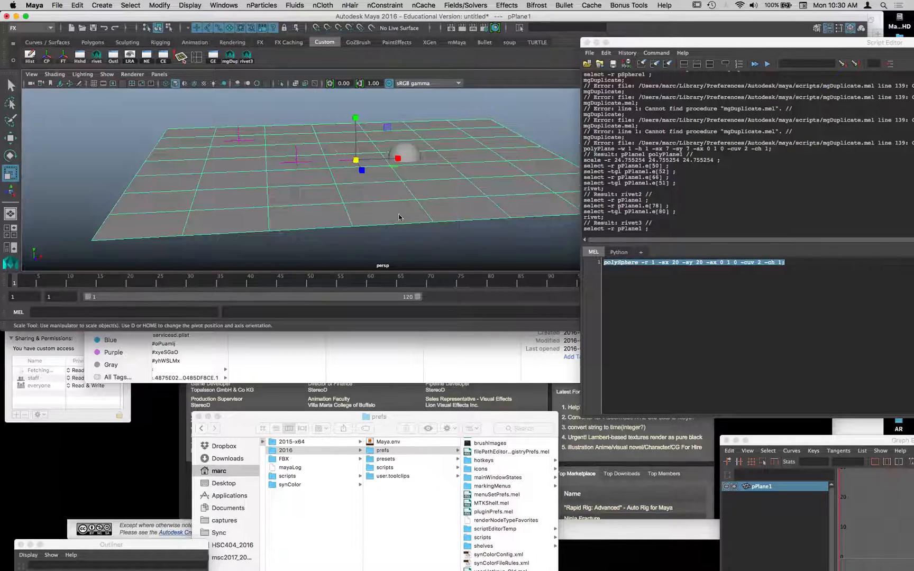
pyautogui.press('space')
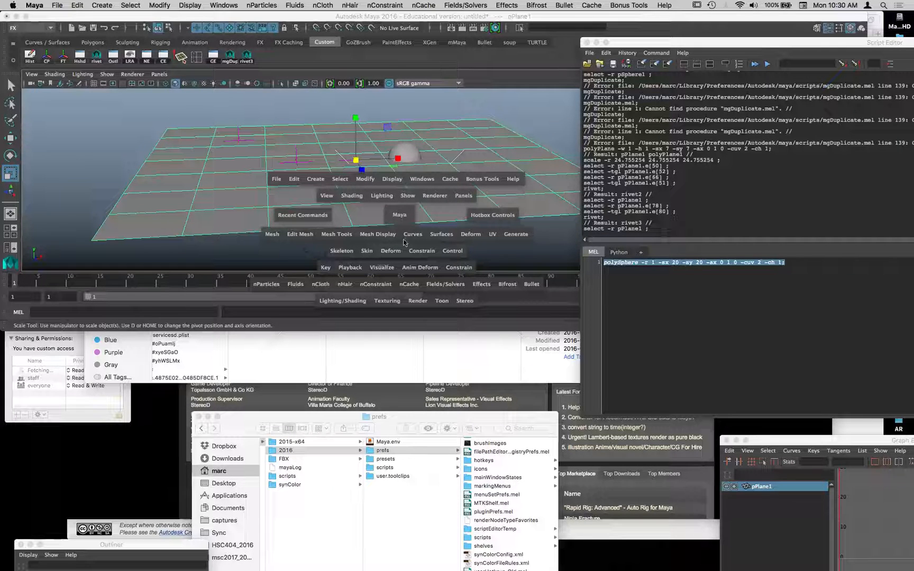
pyautogui.click(390, 251)
pyautogui.moveTo(412, 286)
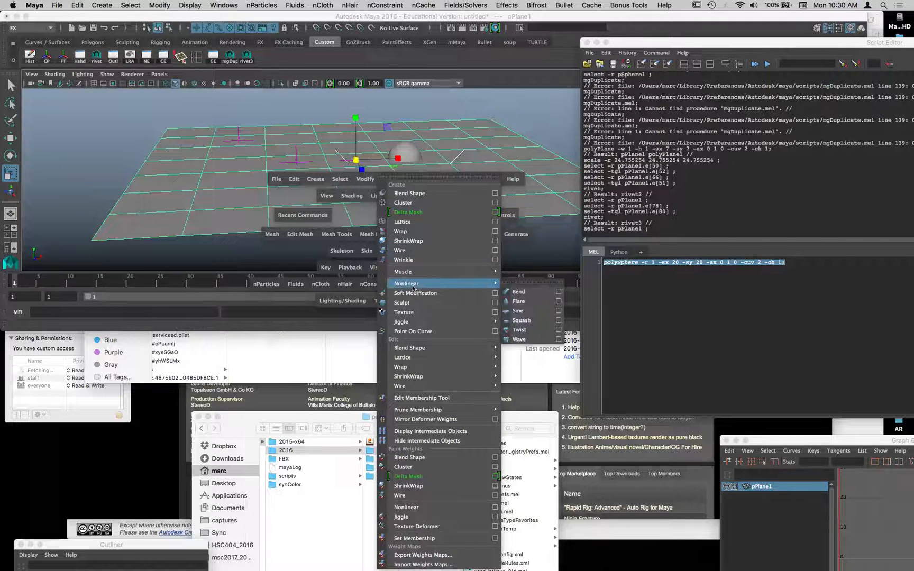
pyautogui.click(518, 339)
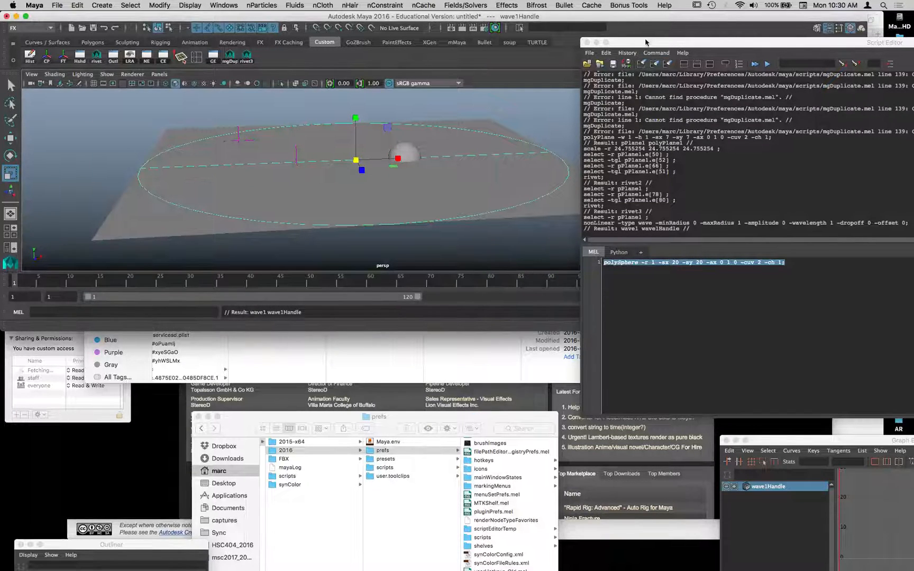
# Step: Move the Script Editor off the object's channels and set the wave1 deformer's amplitude to 0.2
pyautogui.moveTo(645, 42); pyautogui.dragTo(675, 363)
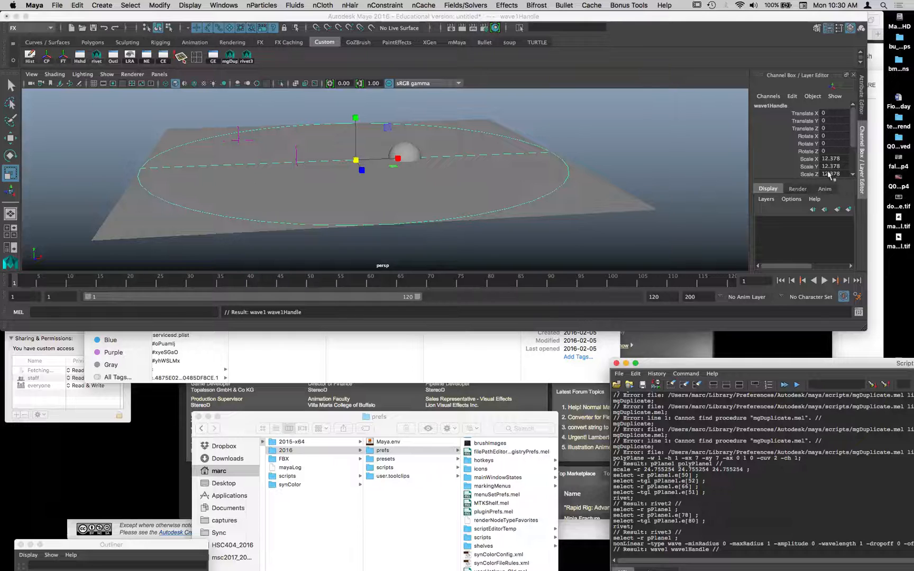
pyautogui.scroll(-3, 830, 162)
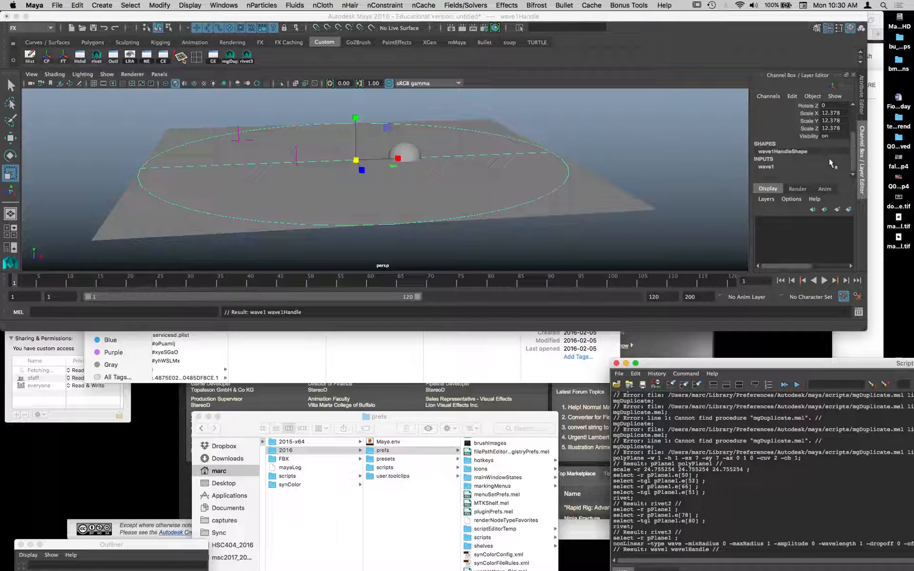
pyautogui.click(768, 167)
pyautogui.click(773, 167)
pyautogui.click(802, 140)
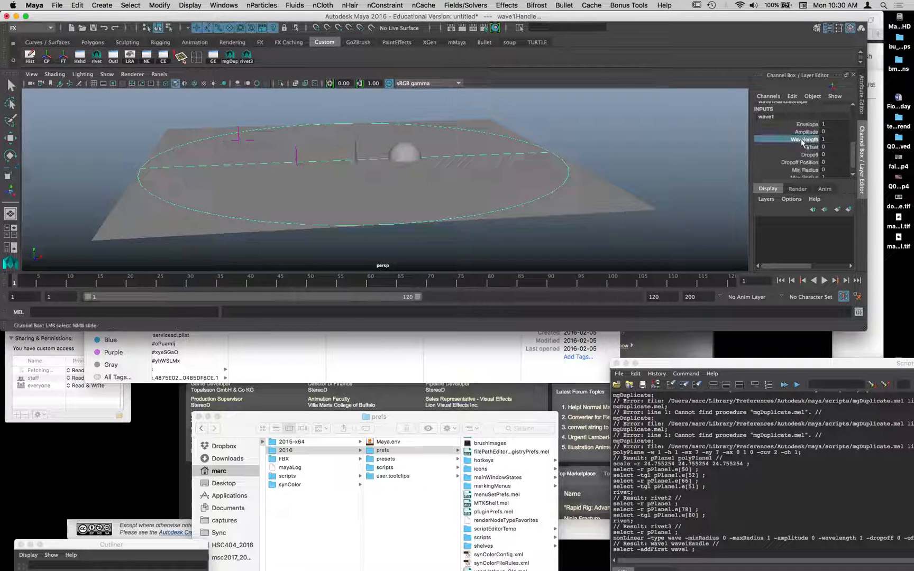
pyautogui.click(804, 132)
pyautogui.moveTo(642, 136); pyautogui.dragTo(648, 135, button='middle')
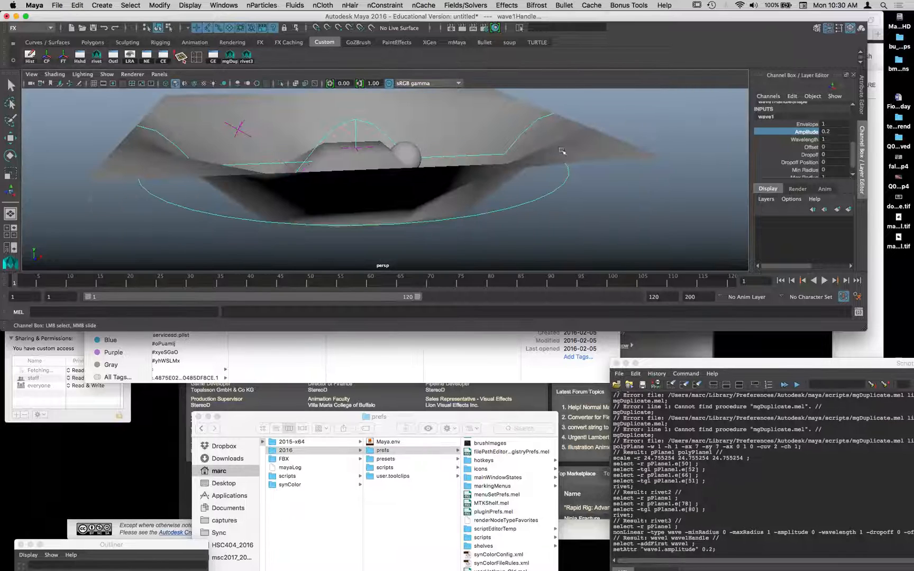
# Step: Enlarge the main Maya window and examine the rivet locators on the deformed plane from several angles
pyautogui.keyDown('alt'); pyautogui.moveTo(648, 135); pyautogui.dragTo(506, 160); pyautogui.keyUp('alt')
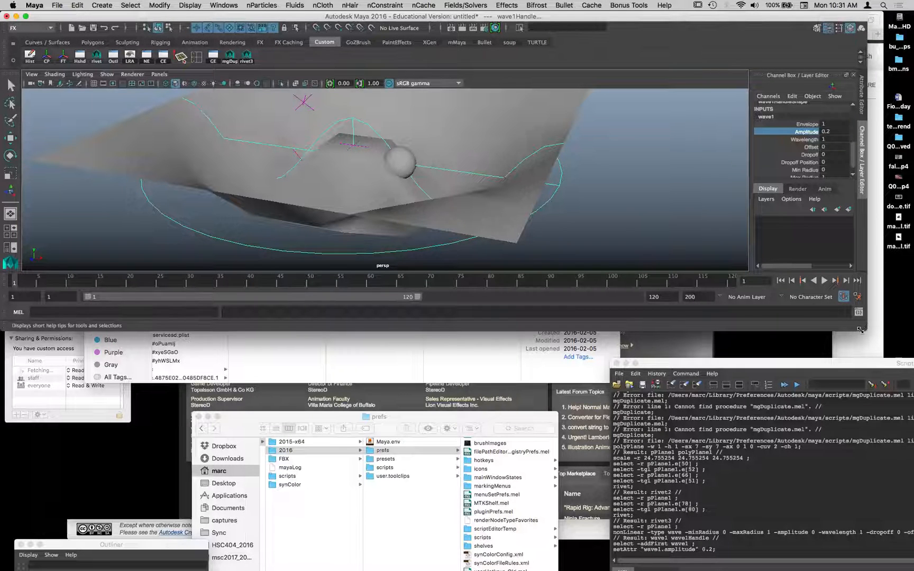
pyautogui.moveTo(866, 331); pyautogui.dragTo(884, 536)
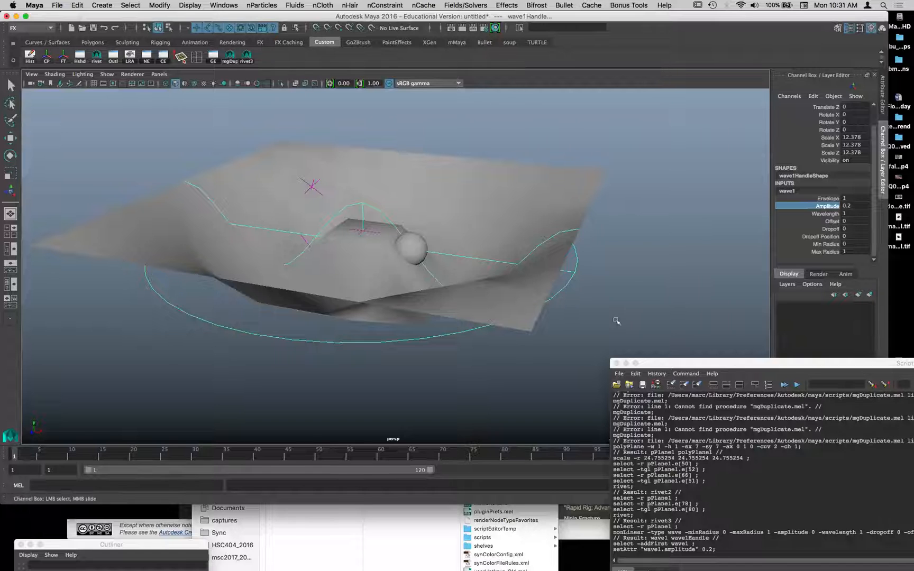
pyautogui.moveTo(413, 240)
pyautogui.keyDown('alt'); pyautogui.mouseDown()
pyautogui.moveTo(421, 219)
pyautogui.moveTo(417, 244)
pyautogui.mouseUp(); pyautogui.keyUp('alt')
pyautogui.keyDown('alt'); pyautogui.moveTo(460, 244); pyautogui.dragTo(521, 244, button='right'); pyautogui.keyUp('alt')
pyautogui.keyDown('alt'); pyautogui.moveTo(521, 245); pyautogui.dragTo(470, 191); pyautogui.keyUp('alt')
# Step: Delete the sphere, plane, rivets and wave handle from the scene and turn the viewport grid back on
pyautogui.moveTo(165, 167); pyautogui.dragTo(608, 353)
pyautogui.press('r')
pyautogui.keyDown('alt'); pyautogui.moveTo(564, 328); pyautogui.dragTo(580, 333); pyautogui.keyUp('alt')
pyautogui.press('Delete')
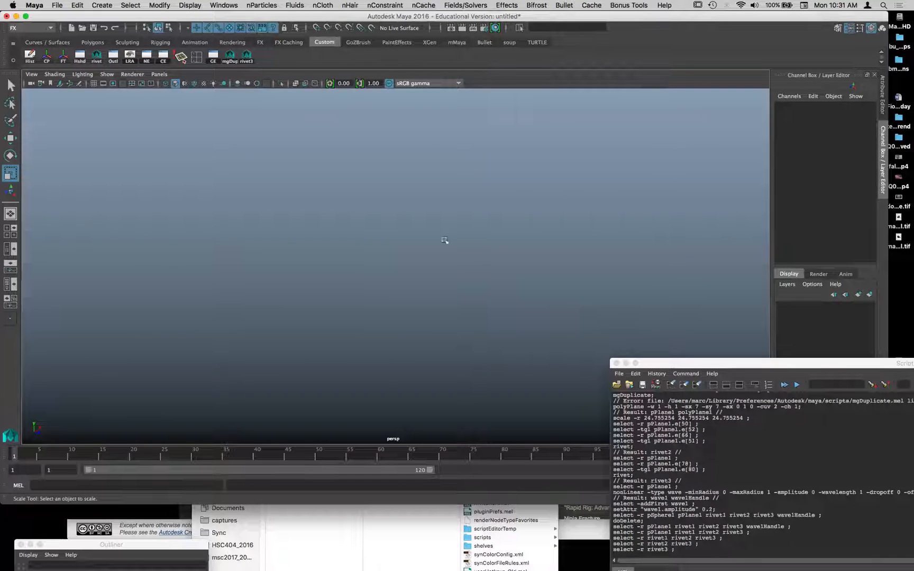
pyautogui.click(93, 83)
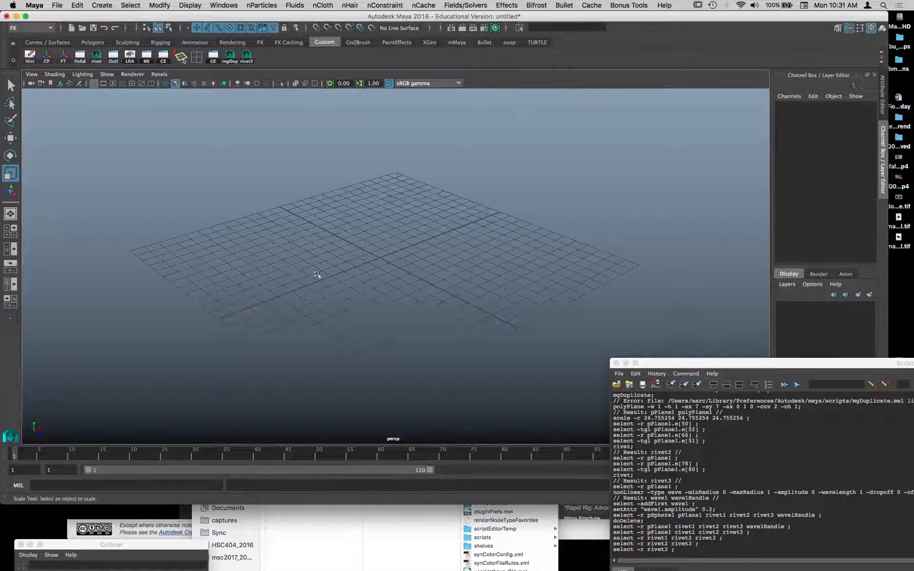
# Step: Create a polygon cube at the origin and move the Script Editor clear of the object's channels
pyautogui.keyDown('alt'); pyautogui.moveTo(316, 274); pyautogui.dragTo(329, 299); pyautogui.keyUp('alt')
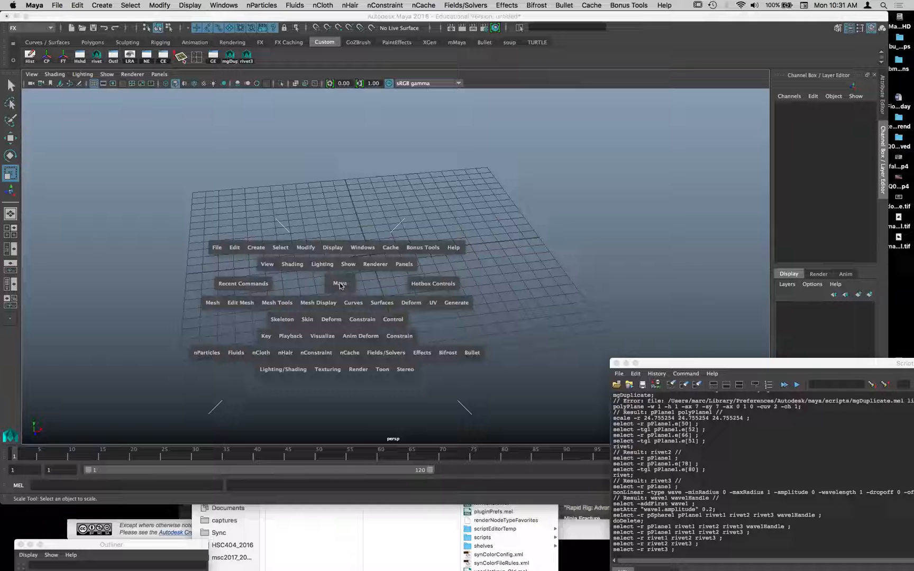
pyautogui.click(256, 248)
pyautogui.moveTo(284, 288)
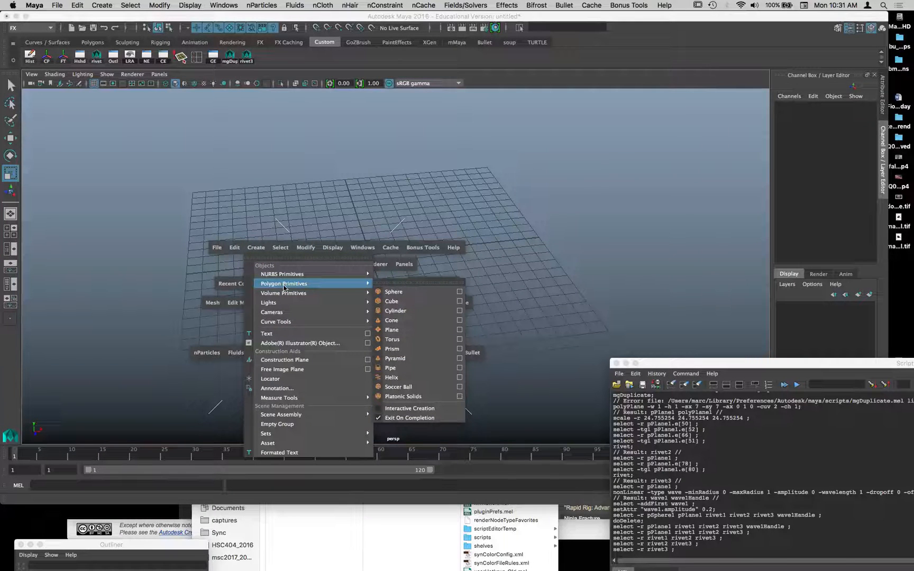
pyautogui.click(389, 301)
pyautogui.keyDown('alt'); pyautogui.moveTo(388, 300); pyautogui.dragTo(362, 274); pyautogui.keyUp('alt')
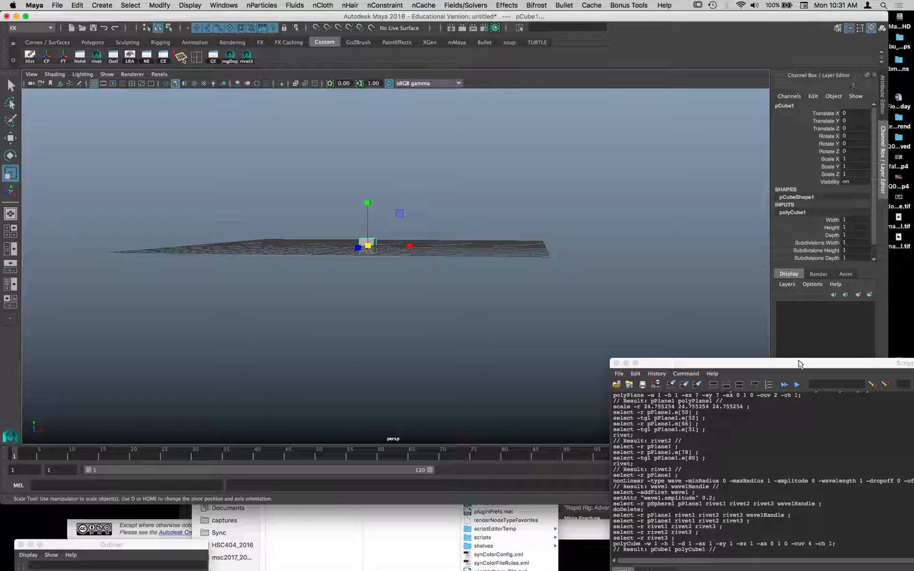
pyautogui.moveTo(801, 363); pyautogui.dragTo(902, 427)
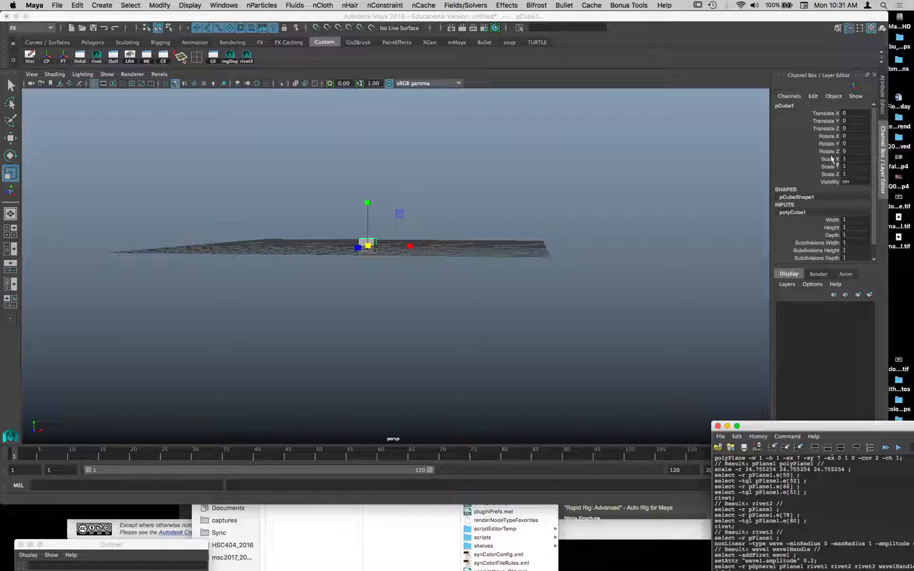
# Step: Key the cube's Scale X, Y and Z at 1 on frame 1 and at 2 on frame 10
pyautogui.moveTo(830, 159); pyautogui.dragTo(831, 178)
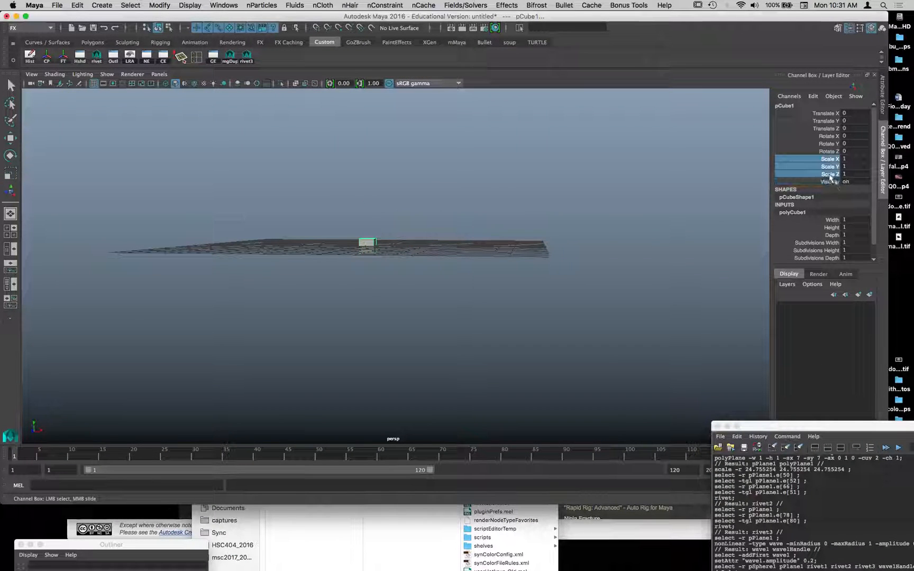
pyautogui.hotkey('shift', 'r')
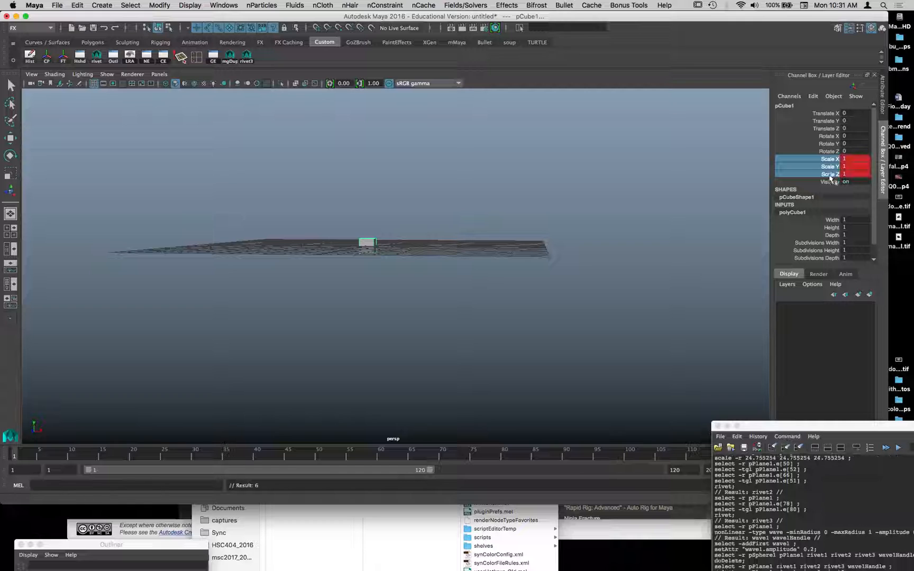
pyautogui.click(72, 456)
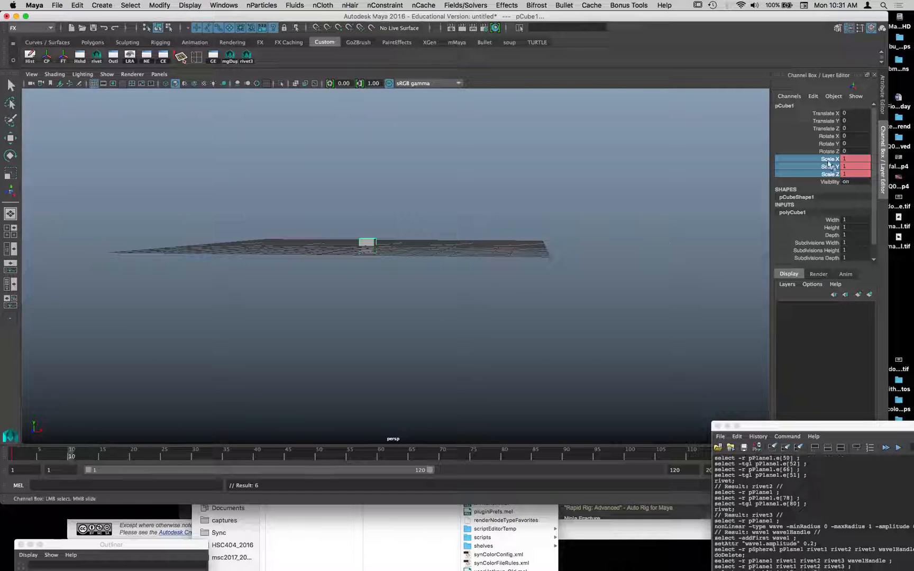
pyautogui.moveTo(853, 159); pyautogui.dragTo(833, 174)
pyautogui.write('2')
pyautogui.press('Return')
pyautogui.hotkey('shift', 'r')
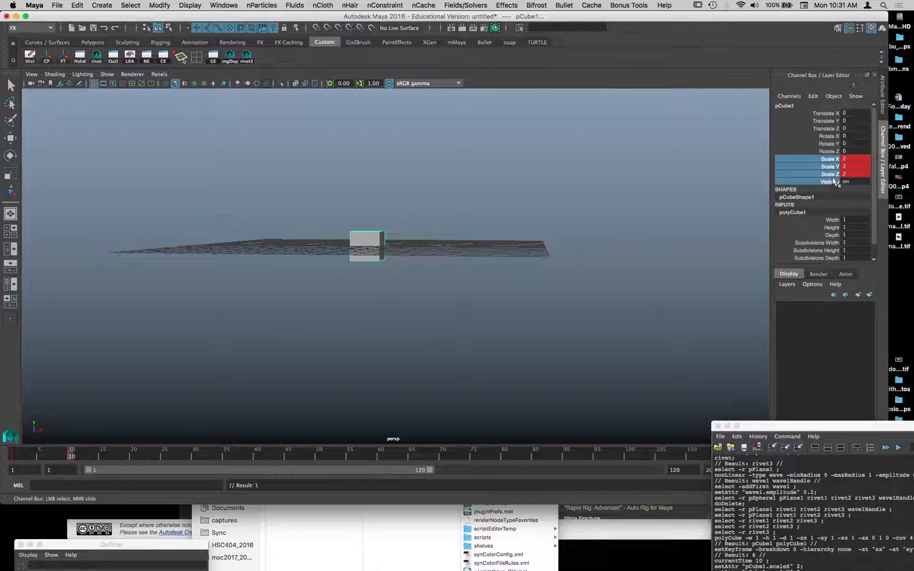
# Step: Uncover the playback controls, play the cube's scale animation and return to the first frame
pyautogui.keyDown('alt'); pyautogui.moveTo(620, 222); pyautogui.dragTo(661, 253); pyautogui.keyUp('alt')
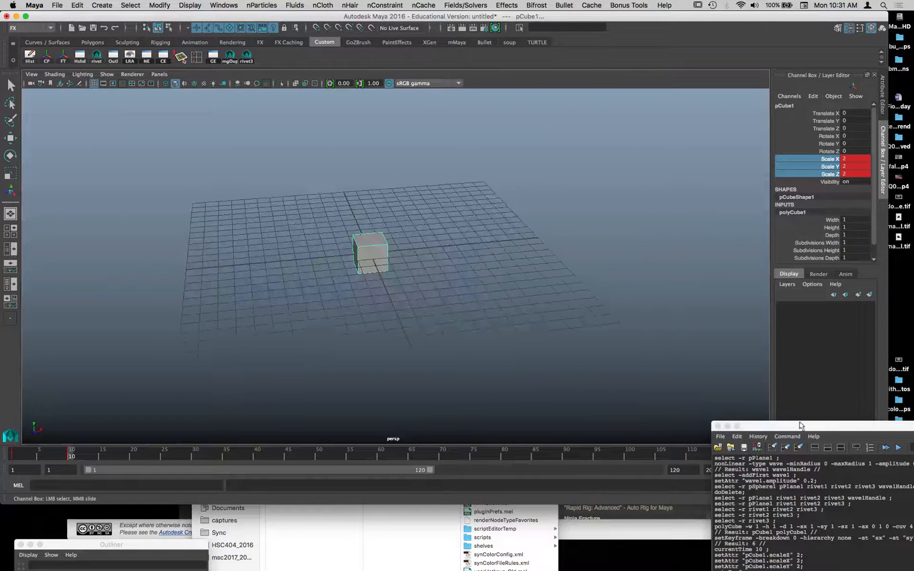
pyautogui.moveTo(831, 432); pyautogui.dragTo(886, 525)
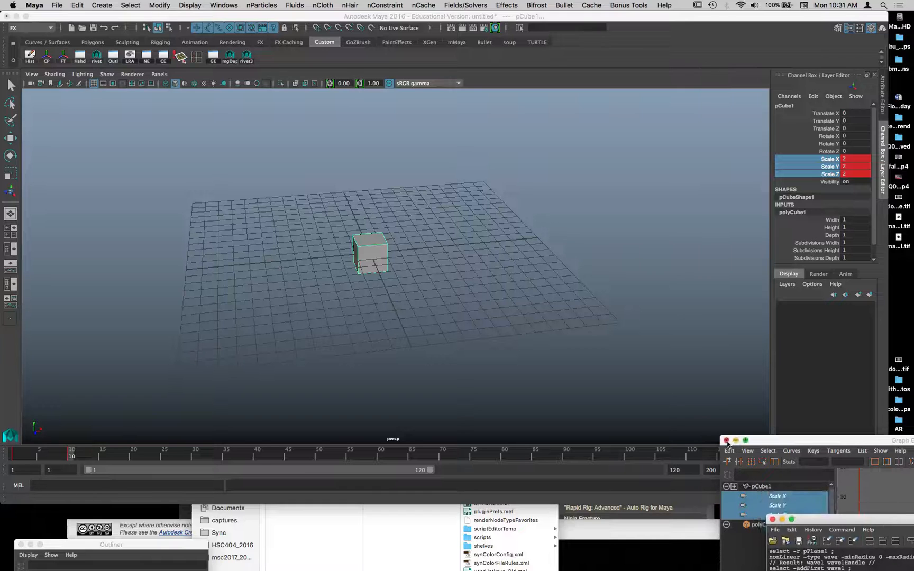
pyautogui.click(802, 454)
pyautogui.click(845, 453)
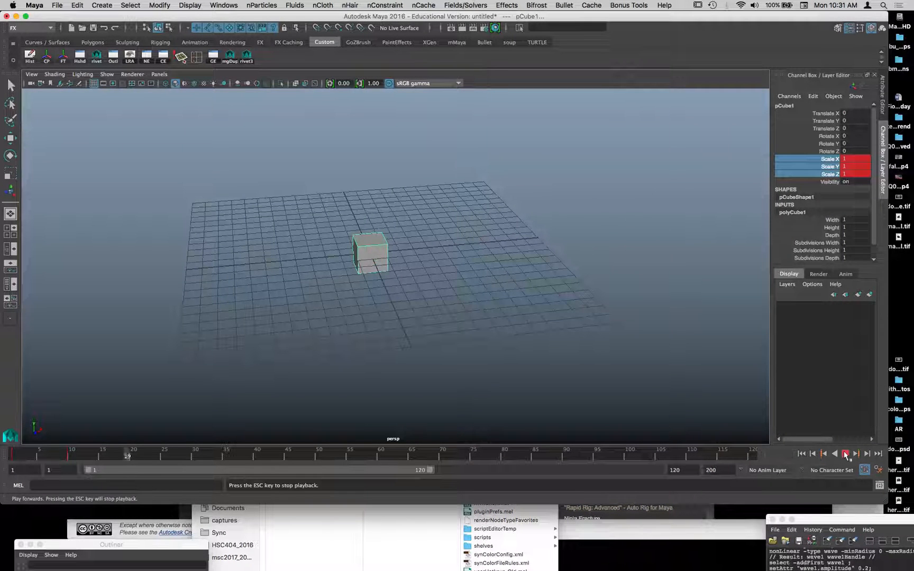
pyautogui.click(845, 454)
pyautogui.click(802, 454)
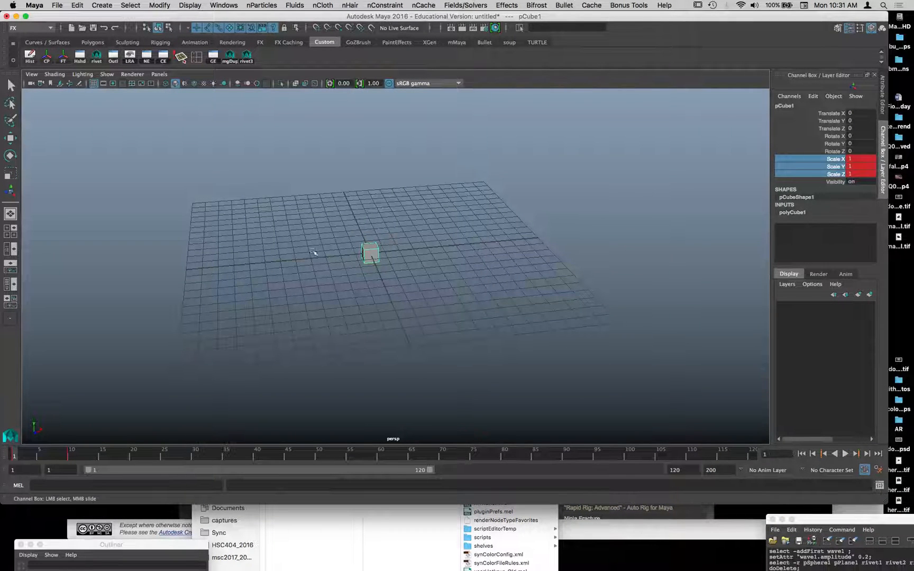
# Step: Run mgDuplicate on the cube with 9 instance copies, a time offset of -5 and a Y translate offset of 2.5
pyautogui.keyDown('alt'); pyautogui.moveTo(314, 252); pyautogui.dragTo(286, 199); pyautogui.keyUp('alt')
pyautogui.click(230, 55)
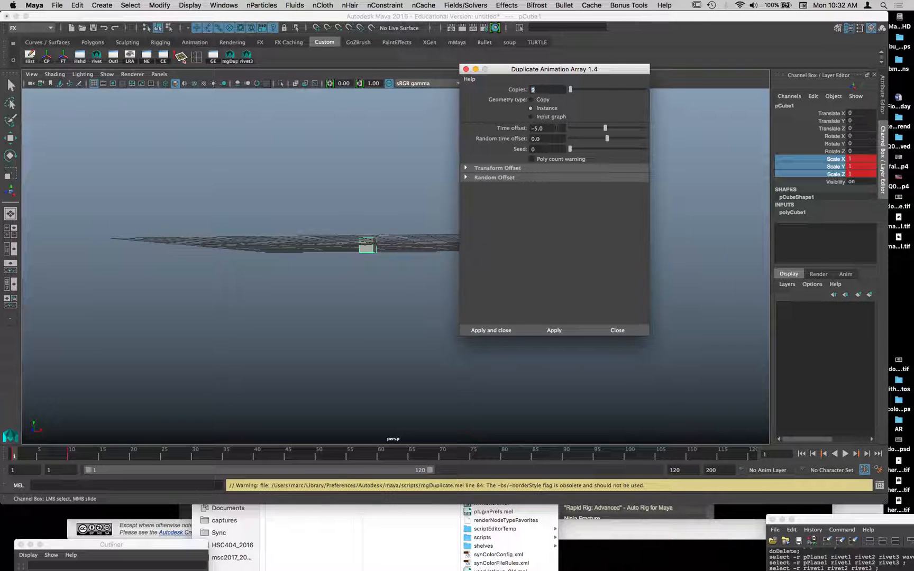
pyautogui.click(534, 128)
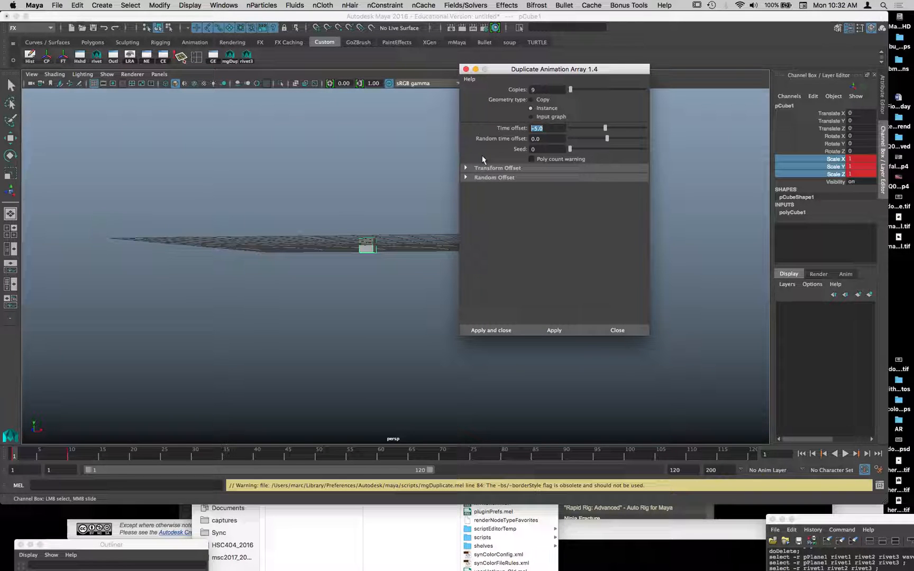
pyautogui.click(484, 168)
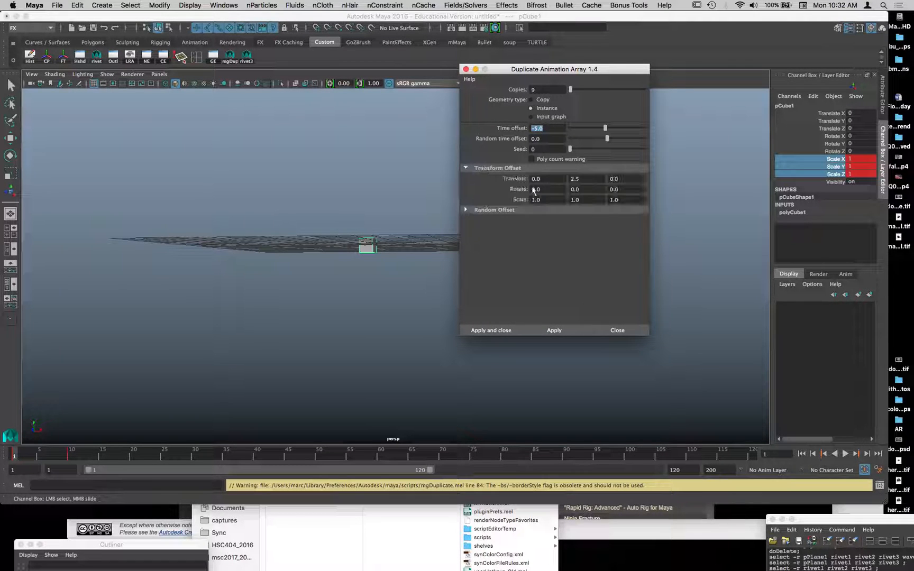
pyautogui.moveTo(586, 179); pyautogui.dragTo(561, 179)
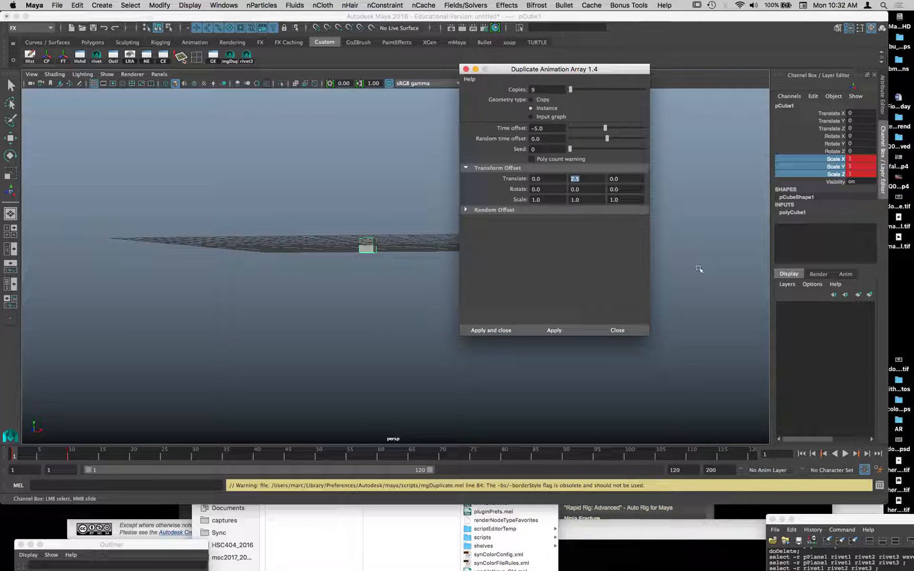
pyautogui.click(495, 329)
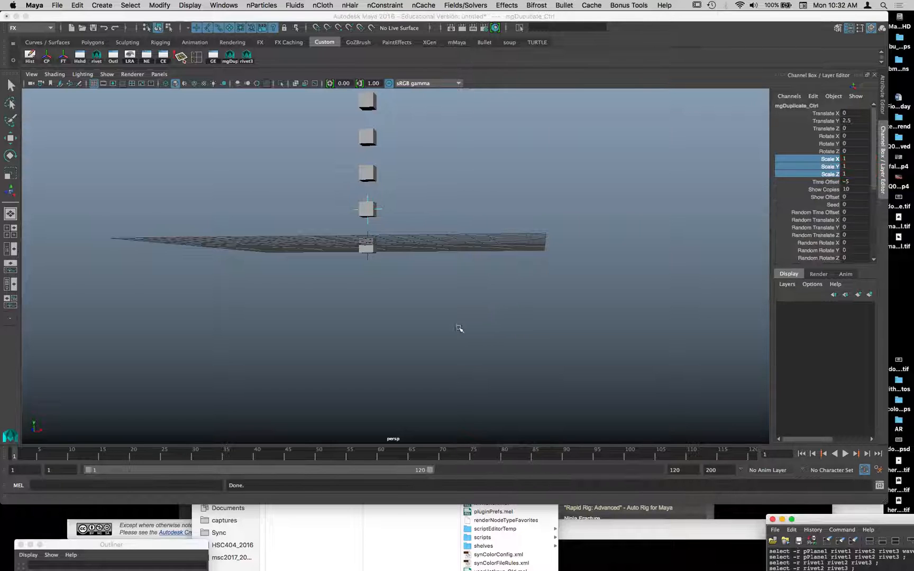
# Step: Play back the duplicated column of cubes to examine the staggered scale animation
pyautogui.keyDown('alt'); pyautogui.moveTo(300, 361); pyautogui.dragTo(585, 408); pyautogui.keyUp('alt')
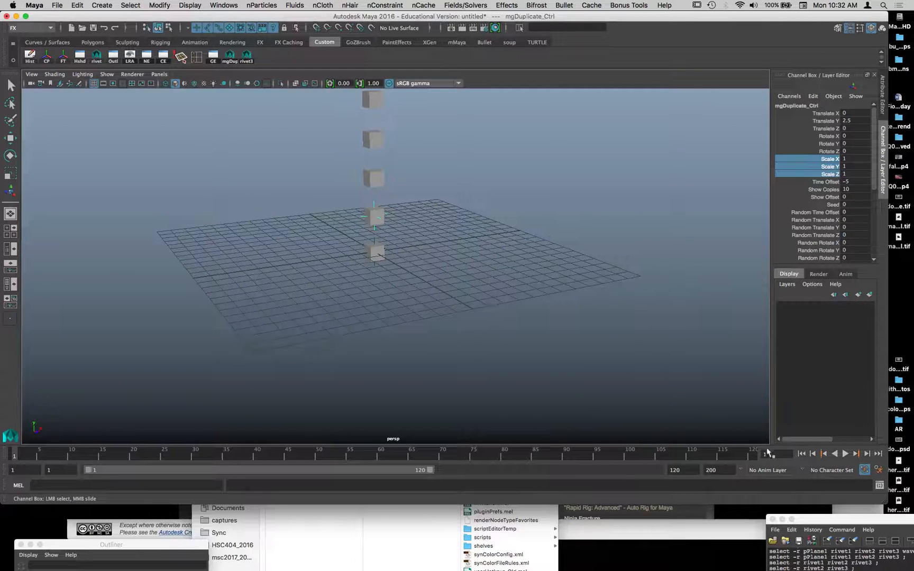
pyautogui.keyDown('alt'); pyautogui.moveTo(650, 386); pyautogui.dragTo(492, 377, button='right'); pyautogui.keyUp('alt')
pyautogui.click(846, 454)
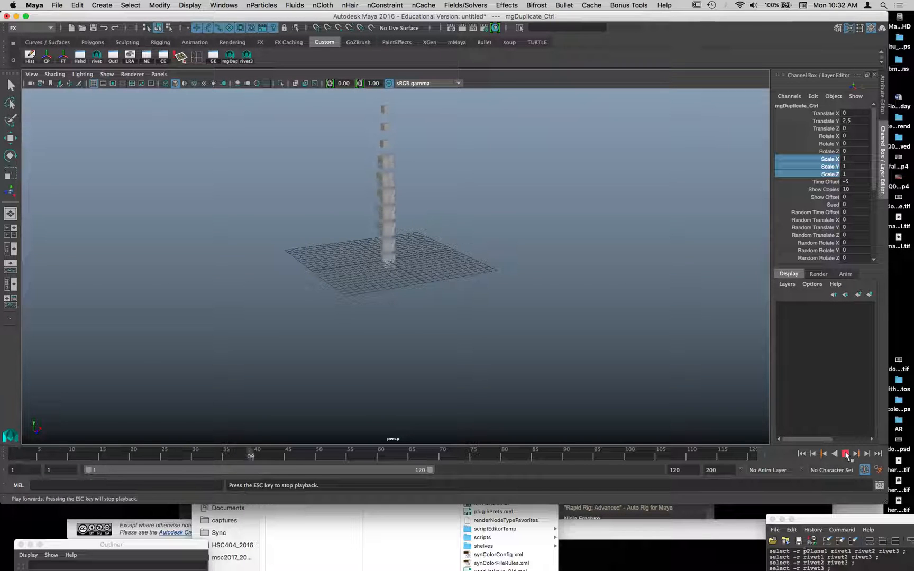
pyautogui.click(846, 453)
pyautogui.click(842, 456)
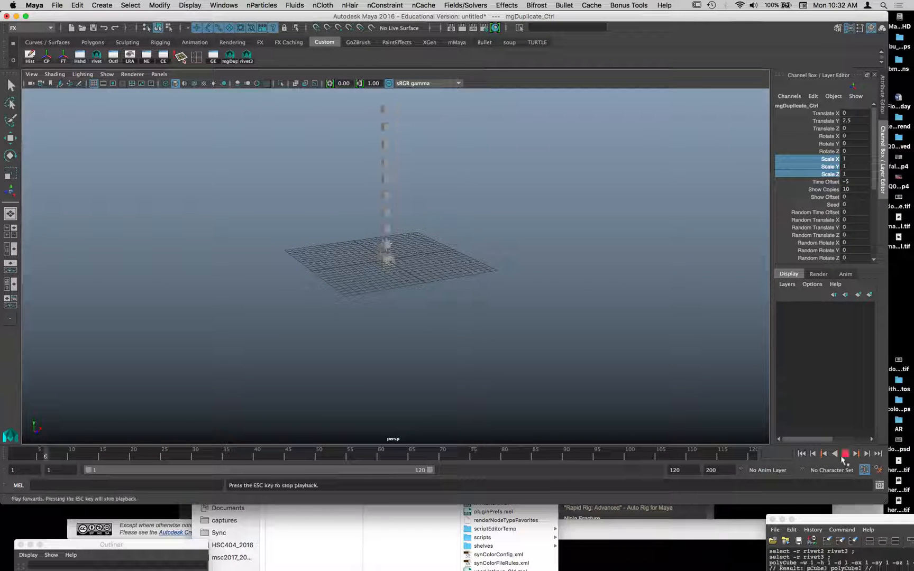
pyautogui.click(842, 456)
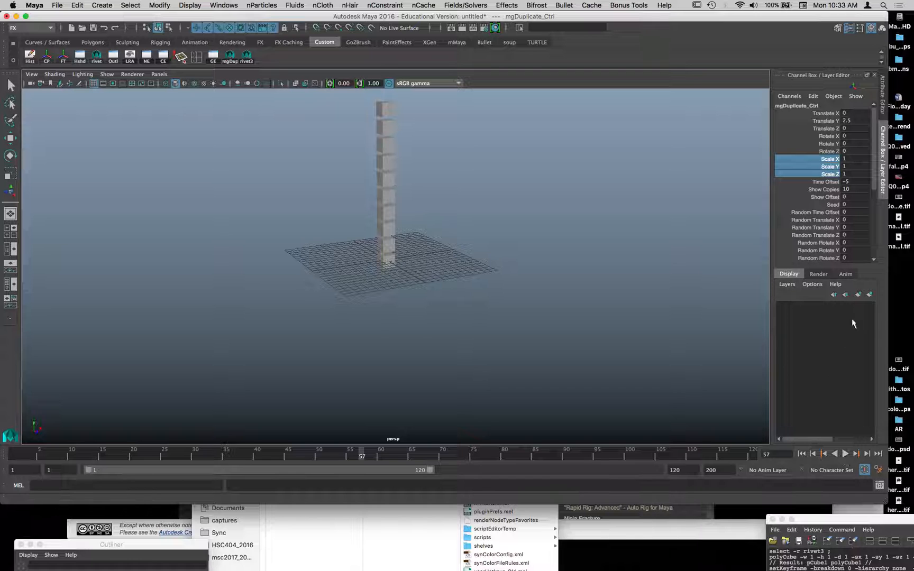
# Step: Open the Hypershade and assign a new mila_material to the lowest cube, pCube1
pyautogui.click(494, 28)
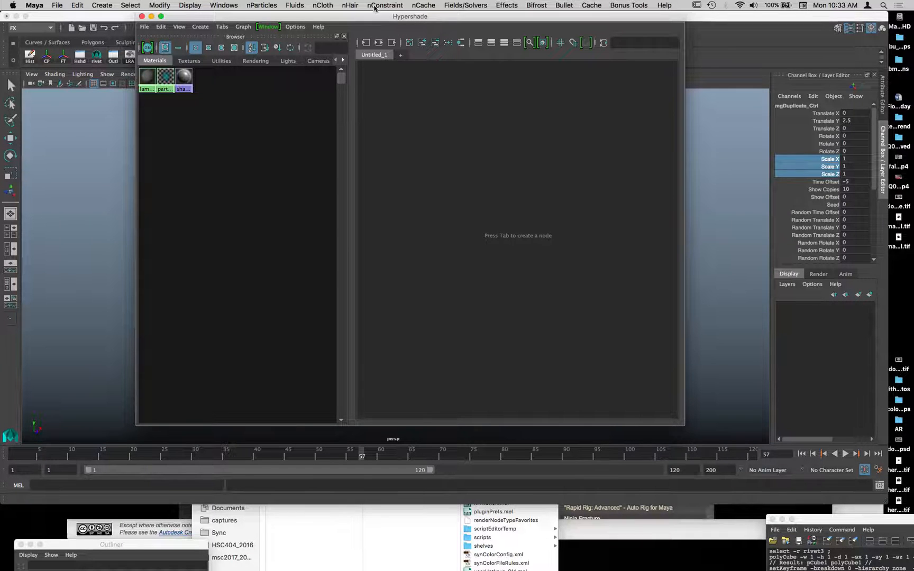
pyautogui.moveTo(376, 16); pyautogui.dragTo(690, 250)
pyautogui.click(380, 262)
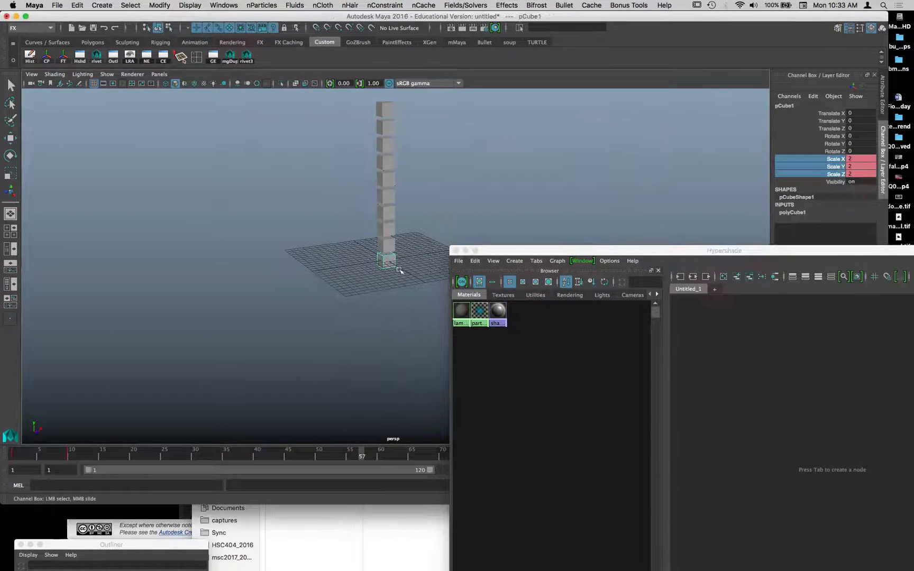
pyautogui.moveTo(392, 257); pyautogui.dragTo(410, 492, button='right')
pyautogui.click(98, 110)
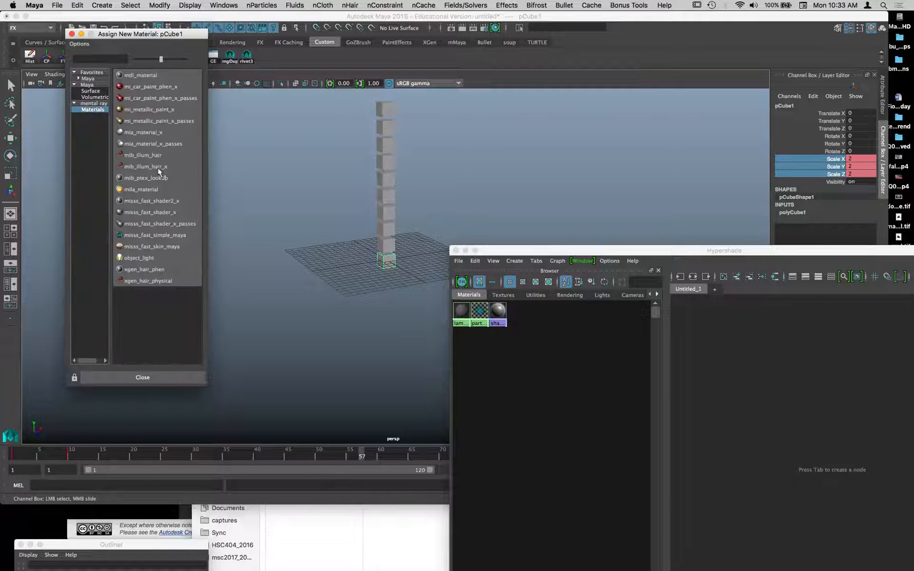
pyautogui.click(142, 192)
pyautogui.hotkey('ctrl', 'a')
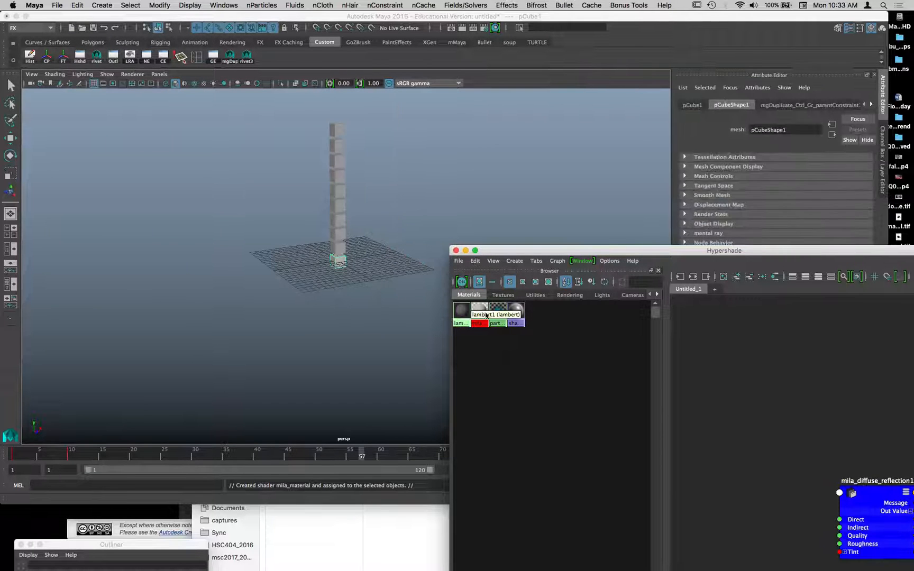
# Step: Map a Checker texture onto the Color attribute of mila_material1
pyautogui.moveTo(517, 250); pyautogui.dragTo(248, 68)
pyautogui.click(211, 129)
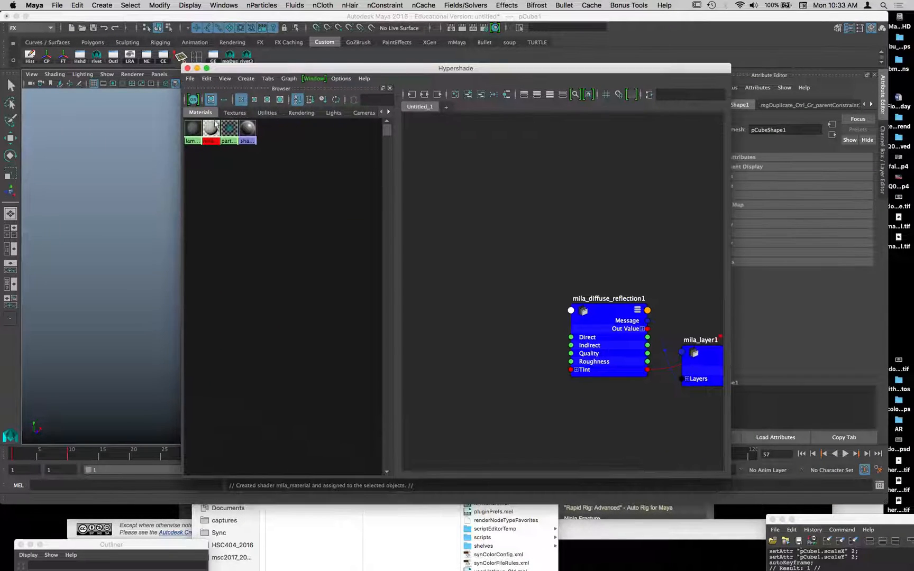
pyautogui.moveTo(461, 70); pyautogui.dragTo(229, 119)
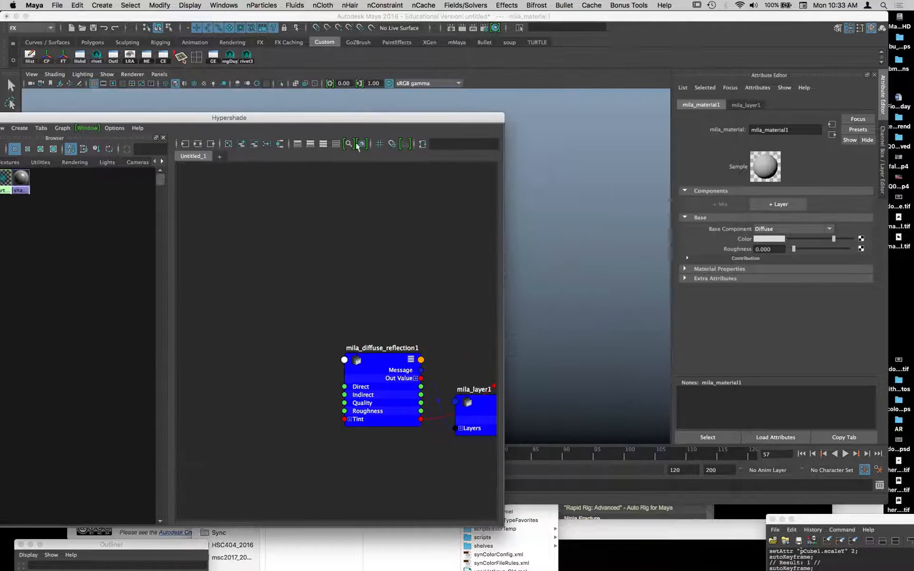
pyautogui.click(862, 239)
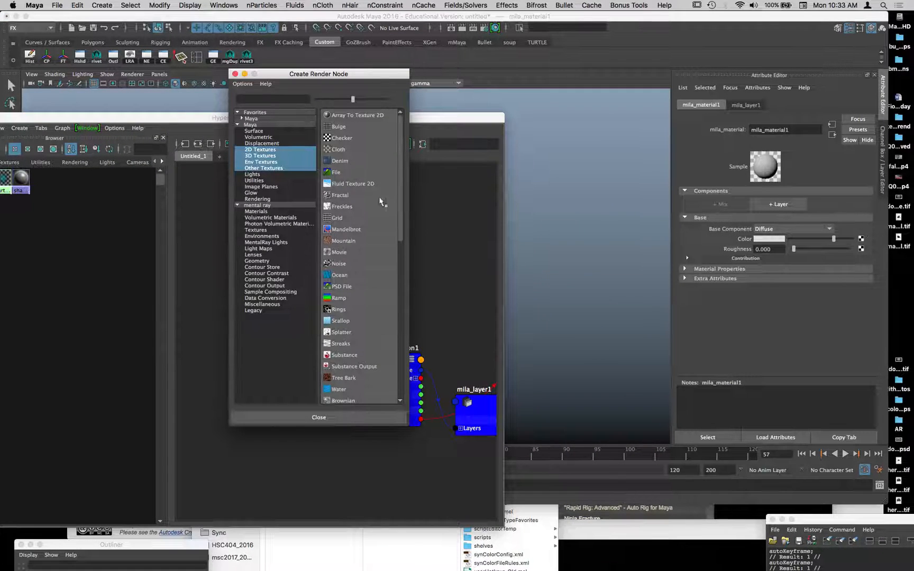
pyautogui.click(341, 139)
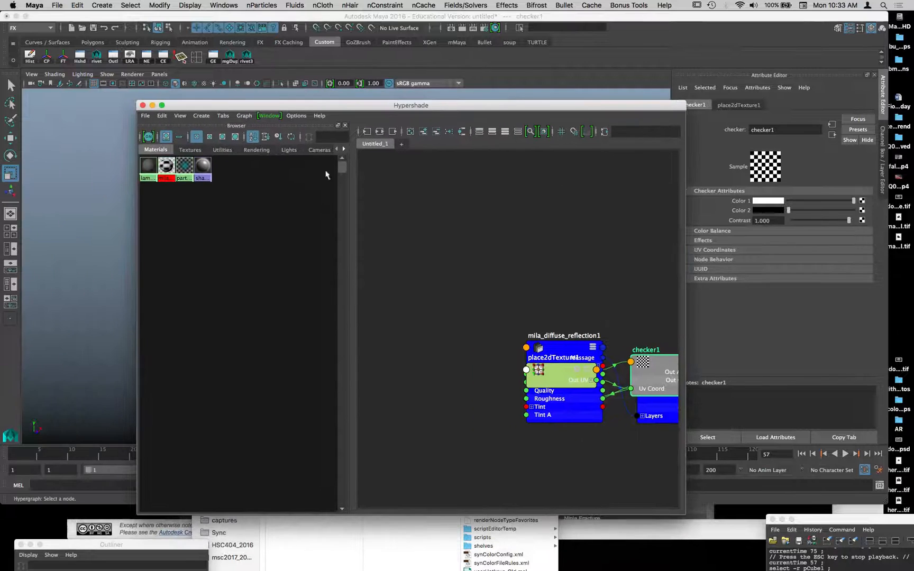
# Step: Graph the checker's shading network and move the mila_material1 node above the other nodes
pyautogui.click(380, 131)
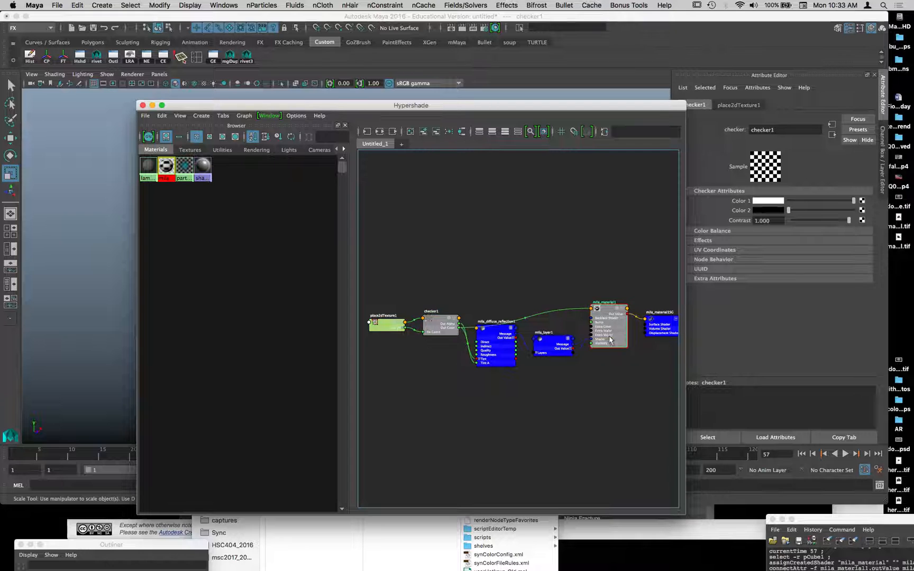
pyautogui.moveTo(610, 340); pyautogui.dragTo(582, 256)
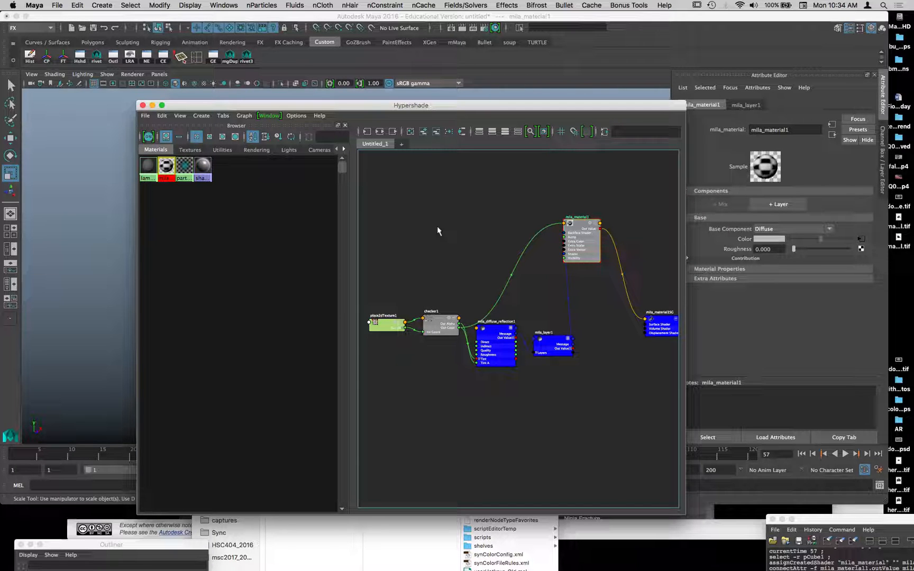
# Step: Examine the Hypershade options for duplicating mila_material1 with or without its shading network
pyautogui.click(162, 116)
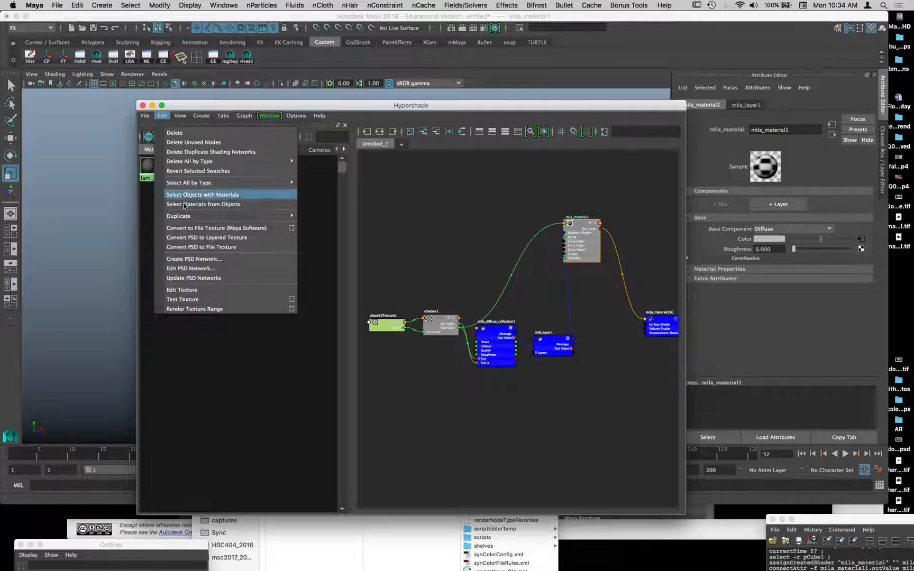
pyautogui.moveTo(185, 217)
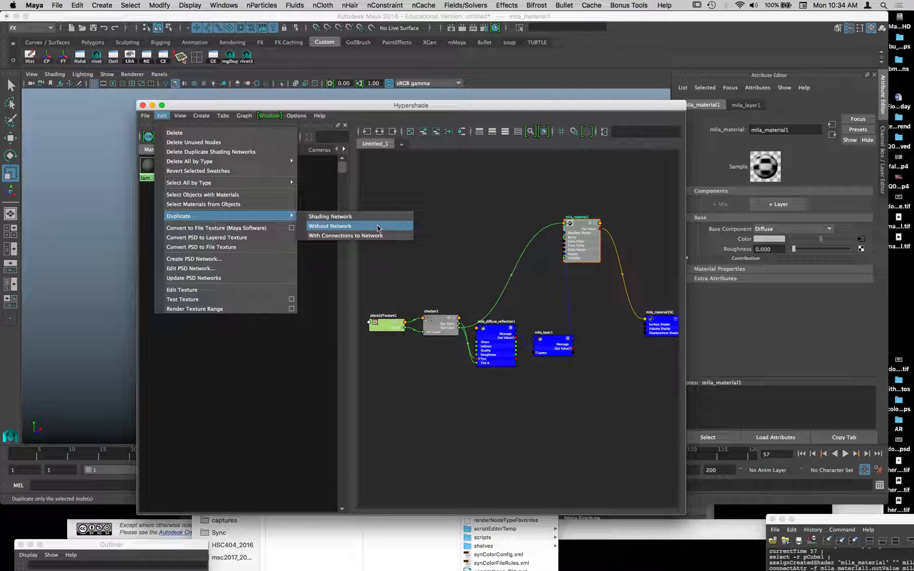
pyautogui.click(434, 232)
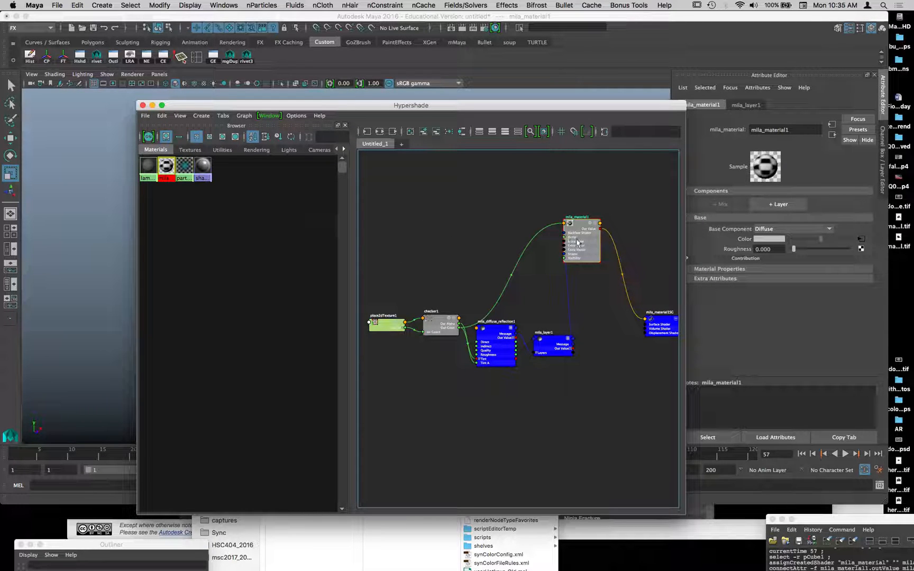
# Step: Break the checker connection on mila_material1's Color attribute and shift its node slightly up in the graph
pyautogui.rightClick(746, 238)
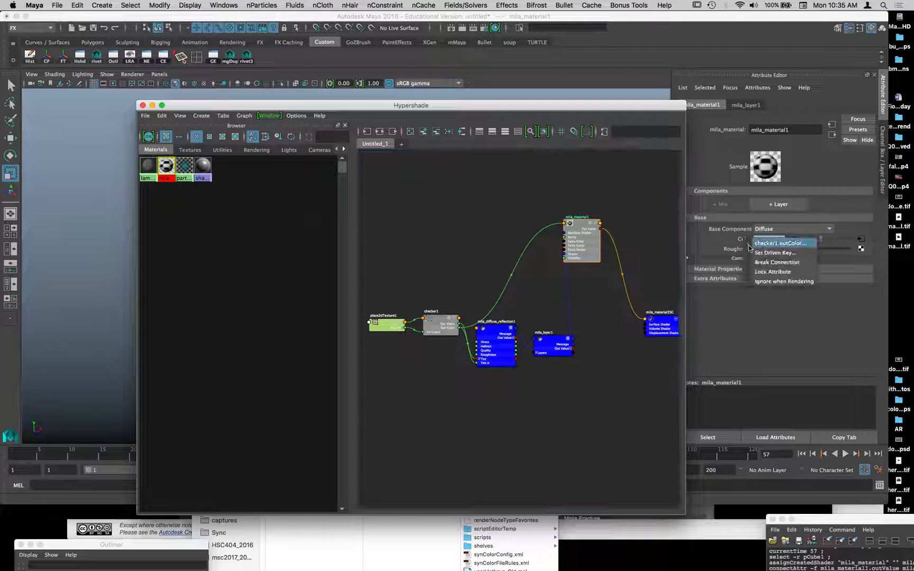
pyautogui.click(756, 263)
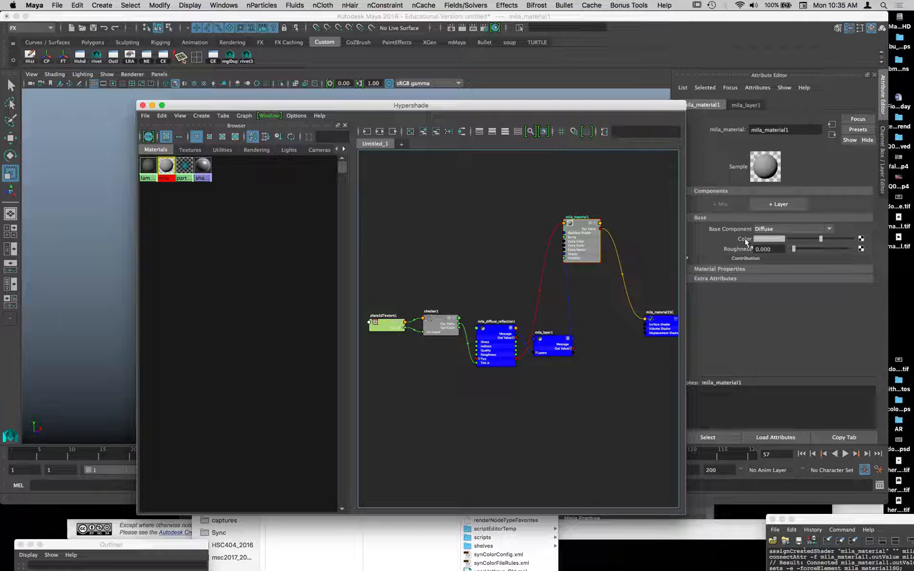
pyautogui.moveTo(582, 249); pyautogui.dragTo(593, 237)
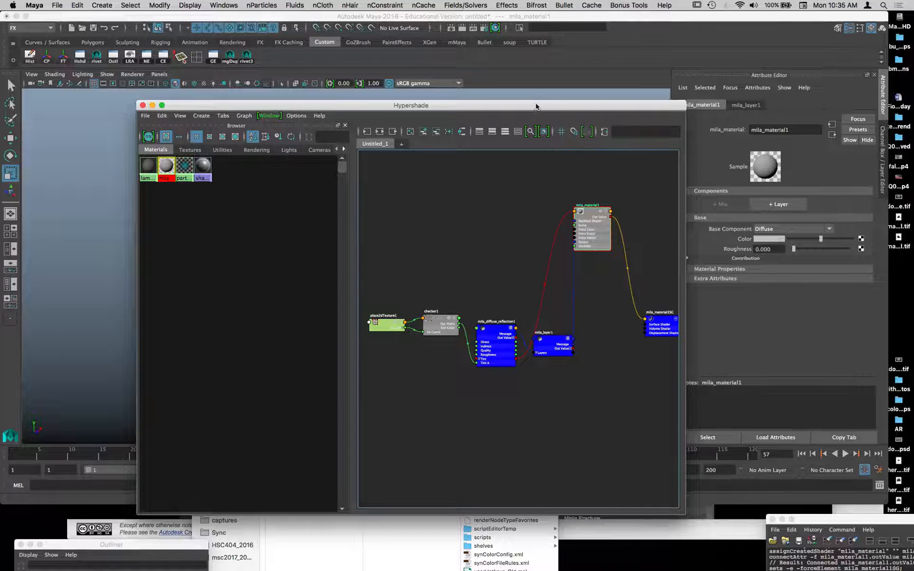
# Step: Create a polygon sphere, move it about 28.2 units along X beside the cube stack, and scale it up about 5.74 times
pyautogui.moveTo(536, 107); pyautogui.dragTo(520, 391)
pyautogui.keyDown('alt'); pyautogui.moveTo(370, 240); pyautogui.dragTo(342, 250); pyautogui.keyUp('alt')
pyautogui.press('space')
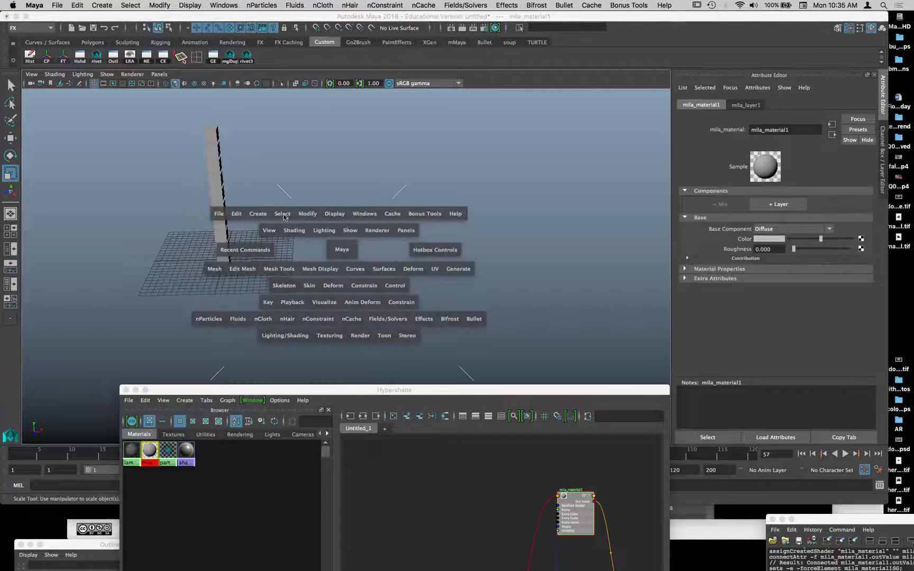
pyautogui.click(267, 214)
pyautogui.moveTo(286, 250)
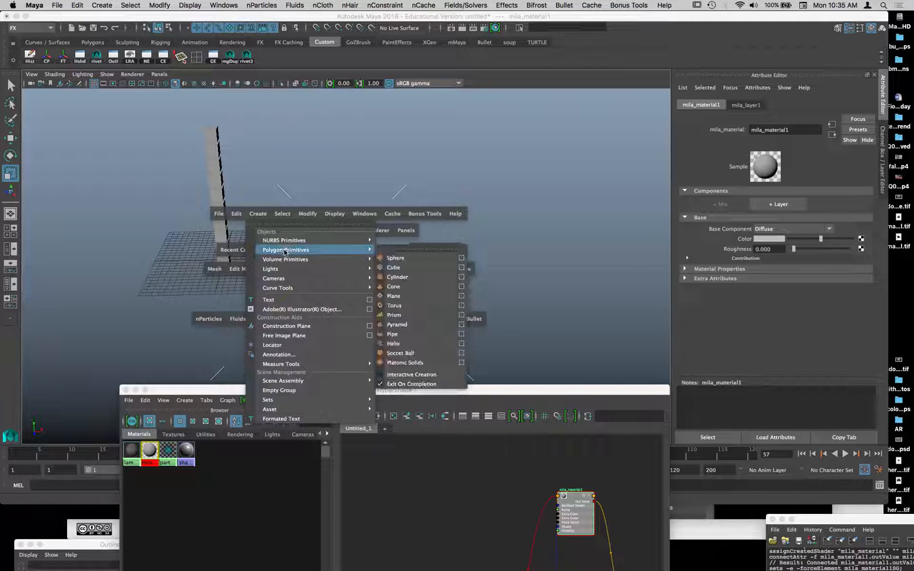
pyautogui.click(395, 258)
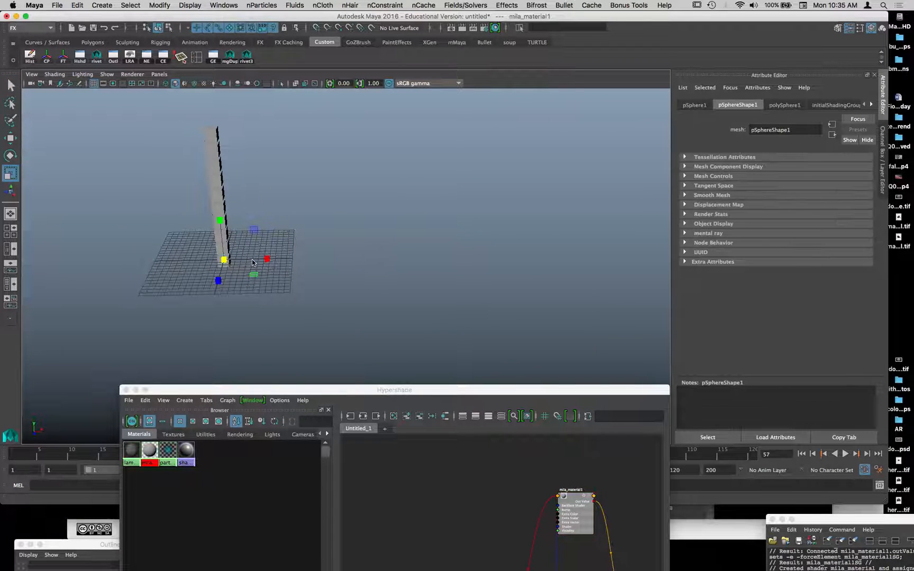
pyautogui.press('w')
pyautogui.moveTo(224, 259); pyautogui.dragTo(448, 268)
pyautogui.press('r')
# Step: Duplicate the sphere and place the copy beside the original along the X axis
pyautogui.press('super+d')
pyautogui.press('w')
pyautogui.click(395, 236)
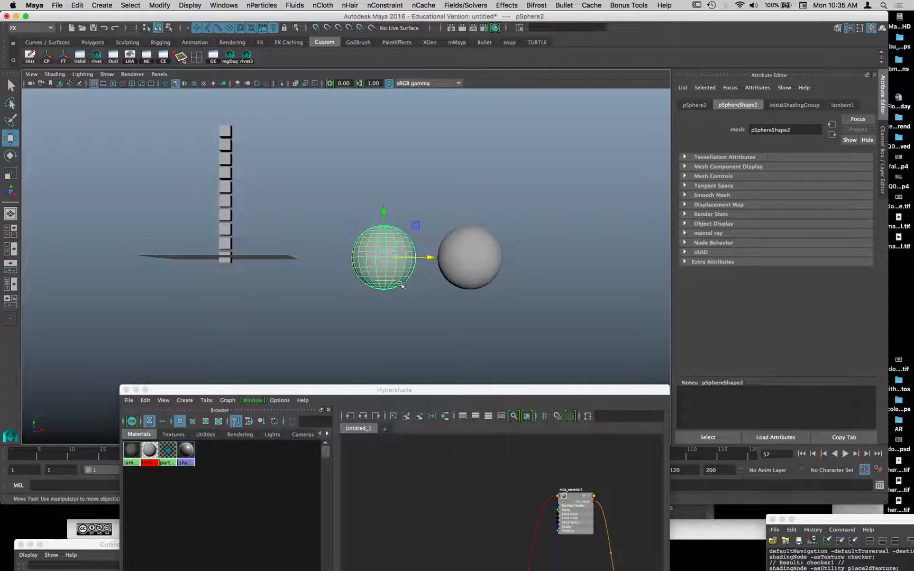
pyautogui.click(494, 277)
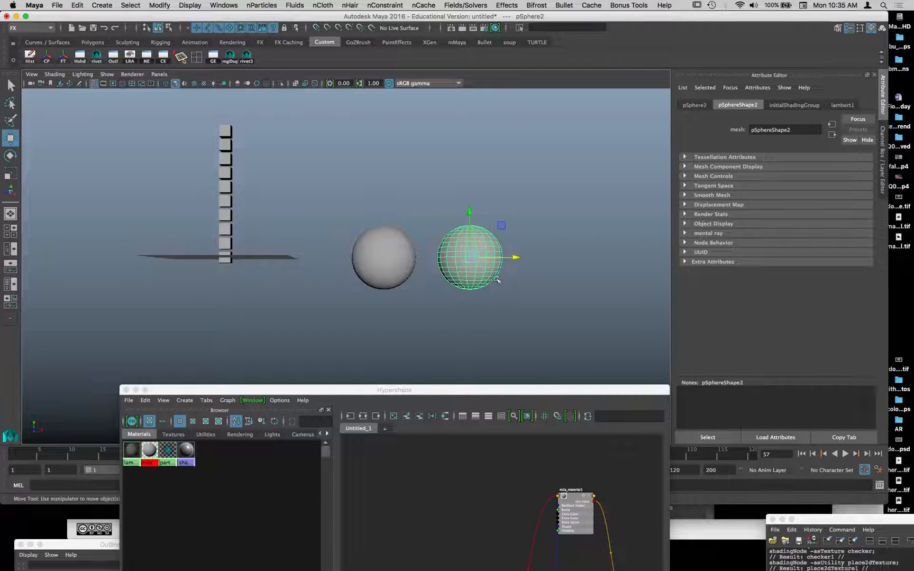
pyautogui.keyDown('alt'); pyautogui.moveTo(571, 232); pyautogui.dragTo(573, 253); pyautogui.keyUp('alt')
# Step: Add a tripleShadingSwitch node to the Hypershade graph and place it beside mila_material1
pyautogui.moveTo(551, 387); pyautogui.dragTo(524, 119)
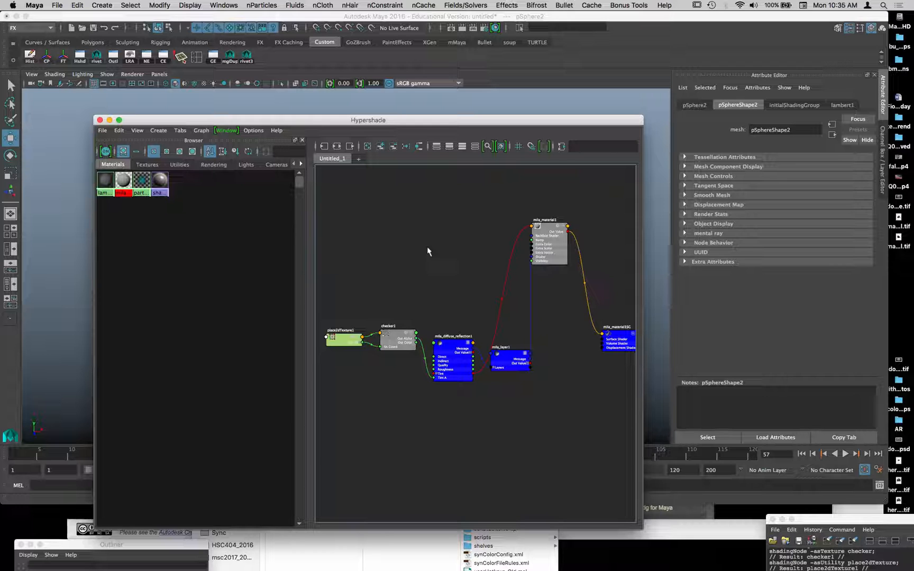
pyautogui.press('Tab')
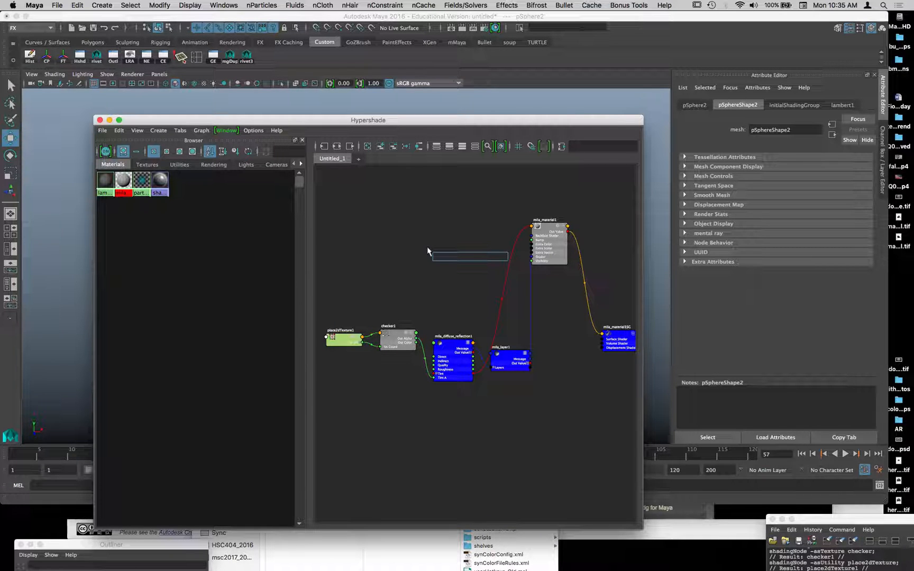
pyautogui.write('triple')
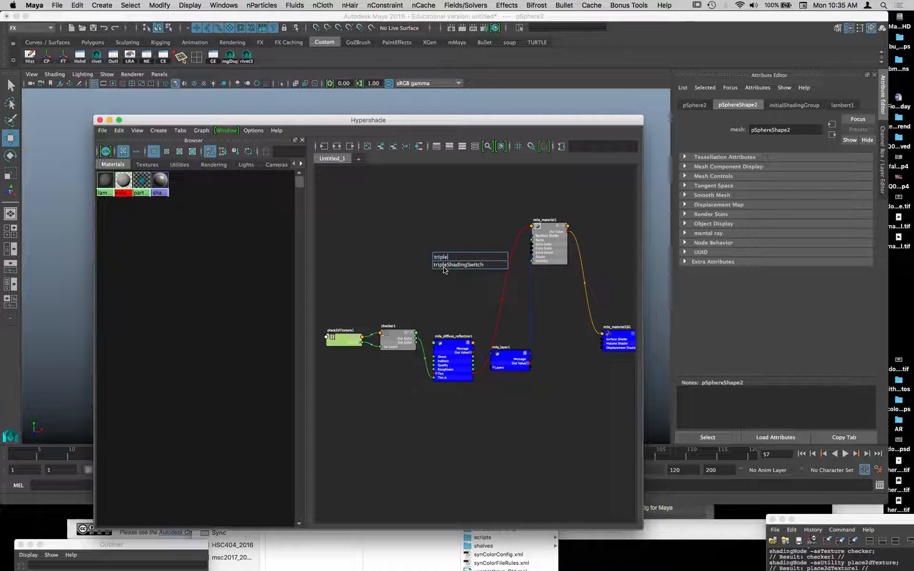
pyautogui.click(444, 267)
pyautogui.press('Return')
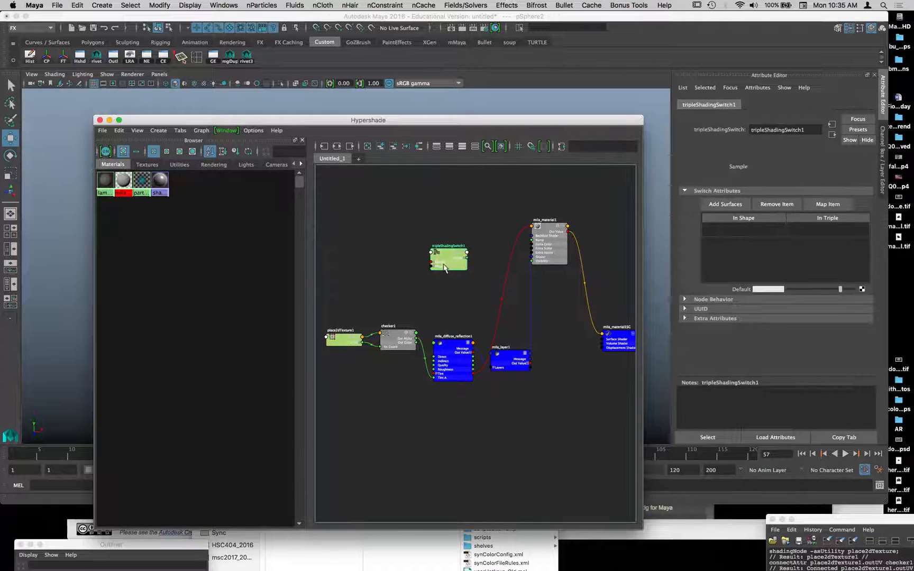
pyautogui.moveTo(445, 268); pyautogui.dragTo(460, 241)
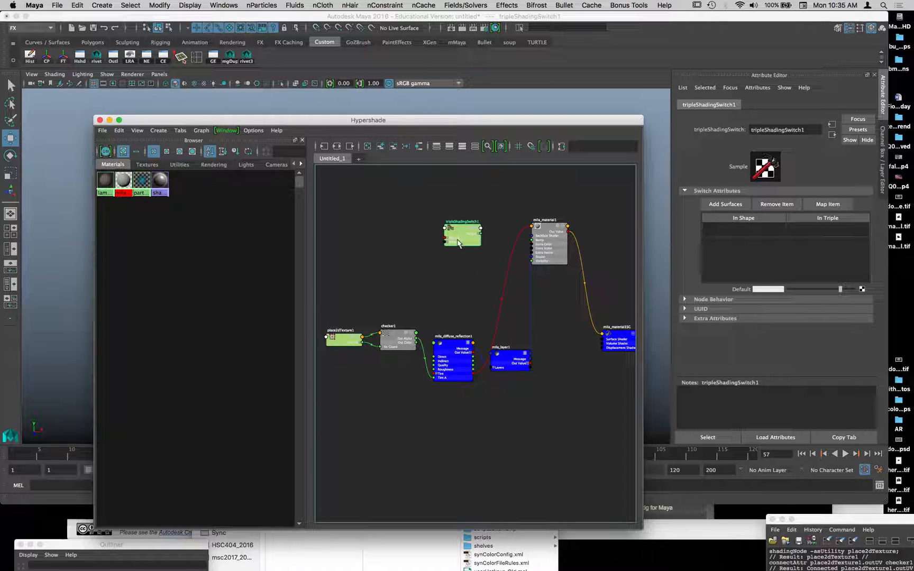
# Step: Connect tripleShadingSwitch1 to mila_material1's Color attribute and space the two nodes apart
pyautogui.moveTo(542, 231); pyautogui.dragTo(535, 207)
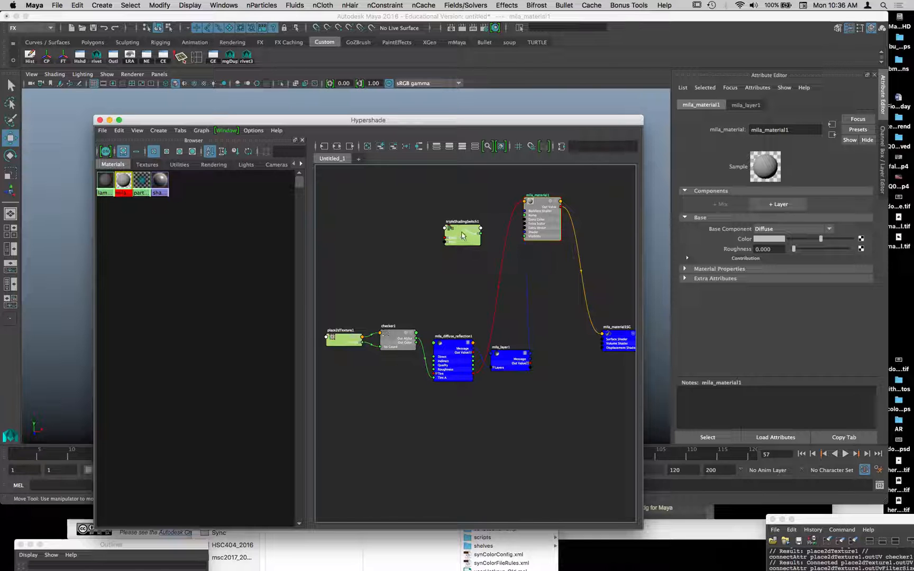
pyautogui.moveTo(463, 236); pyautogui.dragTo(750, 244, button='middle')
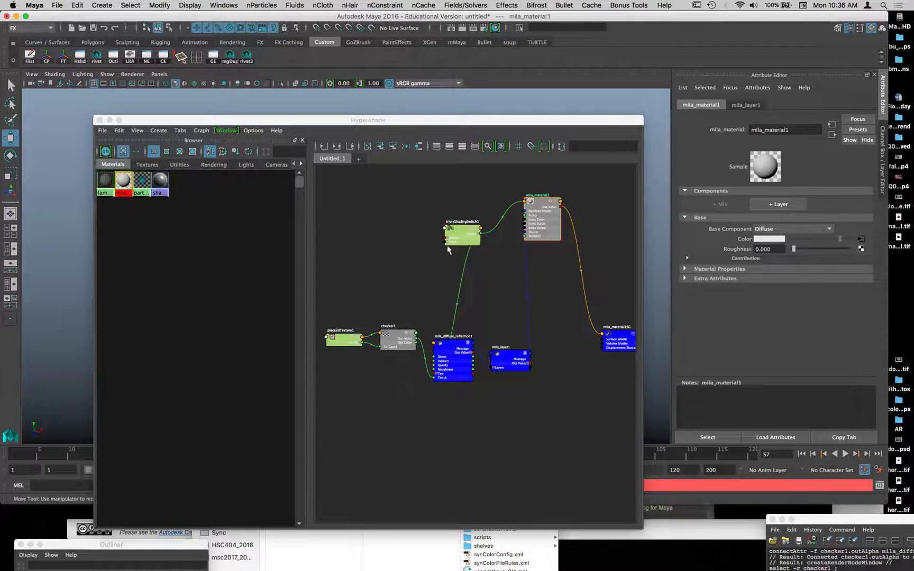
pyautogui.moveTo(466, 241); pyautogui.dragTo(442, 243)
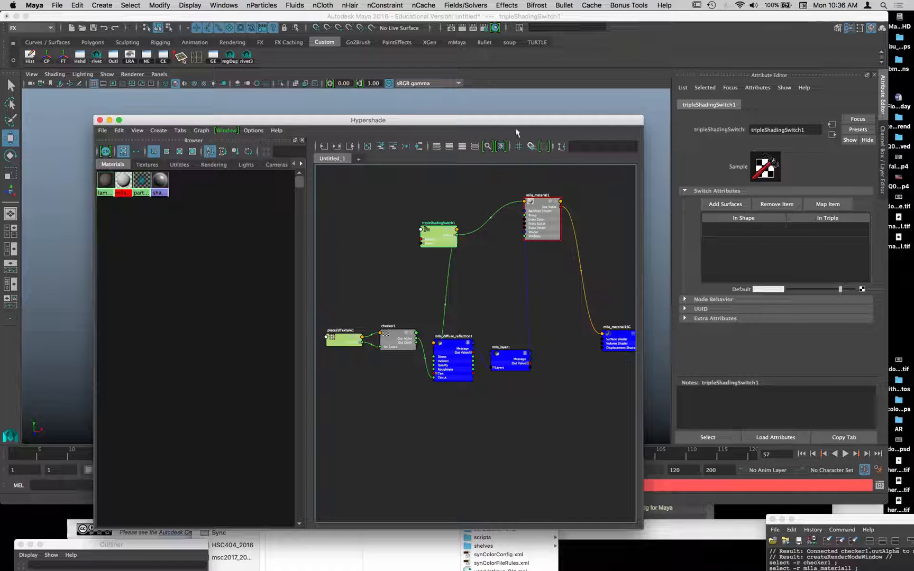
# Step: Open tripleShadingSwitch1's attributes in a separate window and try adding both spheres, and pSphere2 alone, as switch surfaces
pyautogui.moveTo(496, 120); pyautogui.dragTo(448, 311)
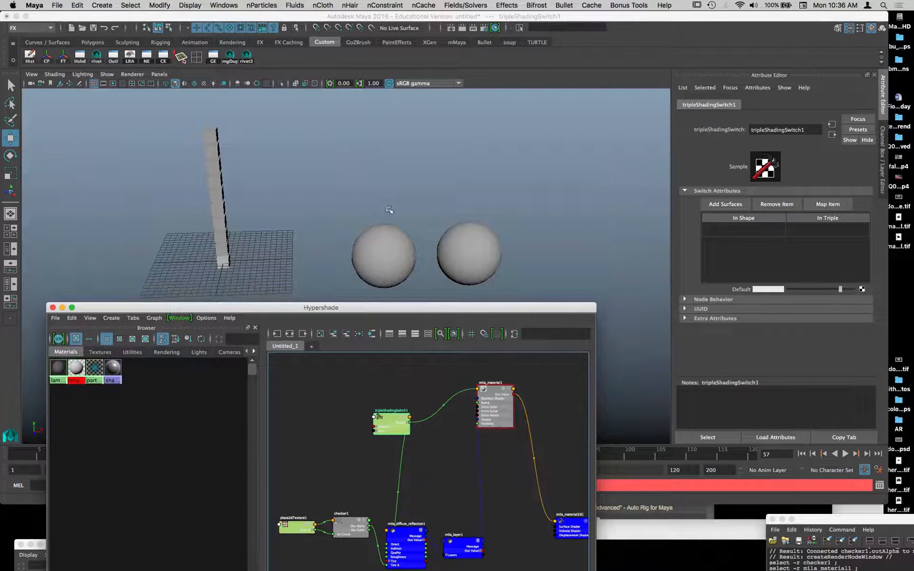
pyautogui.moveTo(331, 200); pyautogui.dragTo(531, 268)
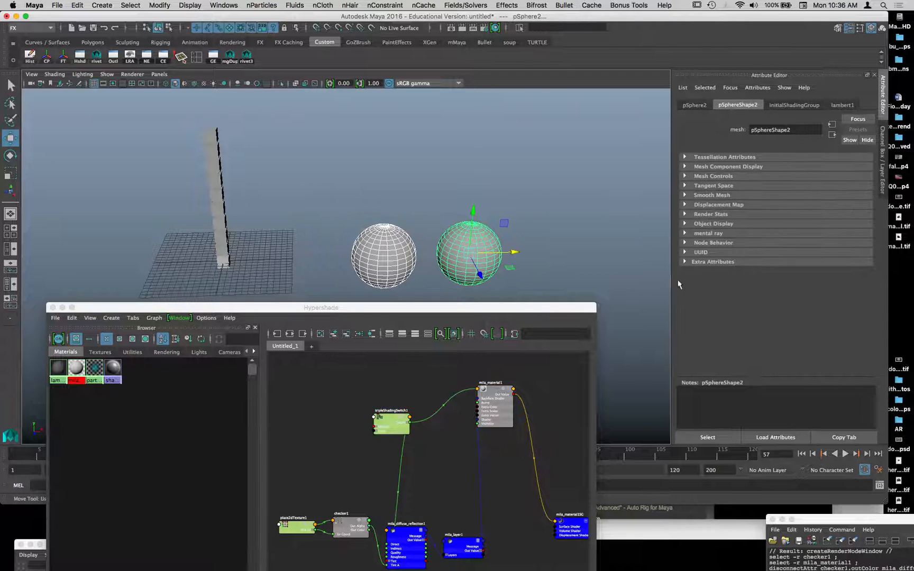
pyautogui.doubleClick(392, 433)
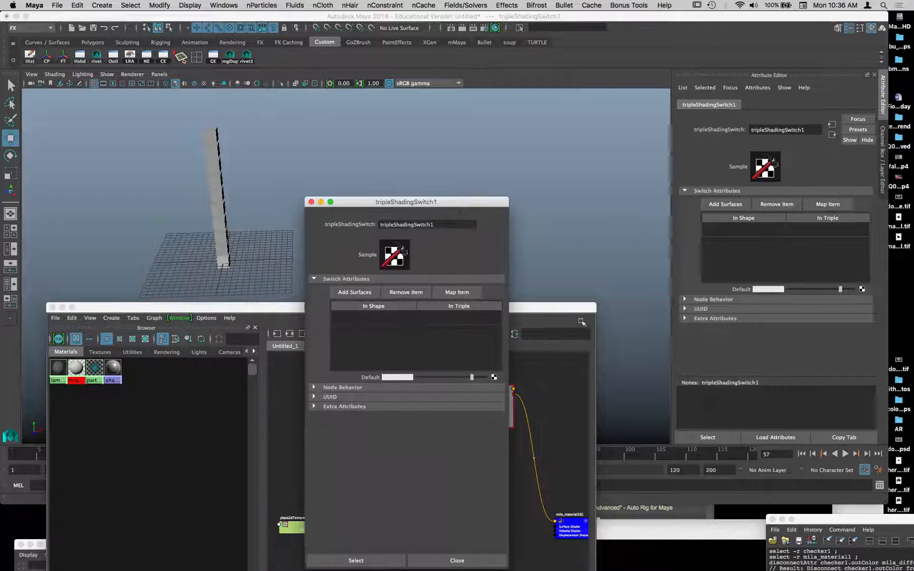
pyautogui.moveTo(452, 201); pyautogui.dragTo(791, 41)
pyautogui.moveTo(336, 211); pyautogui.dragTo(478, 264)
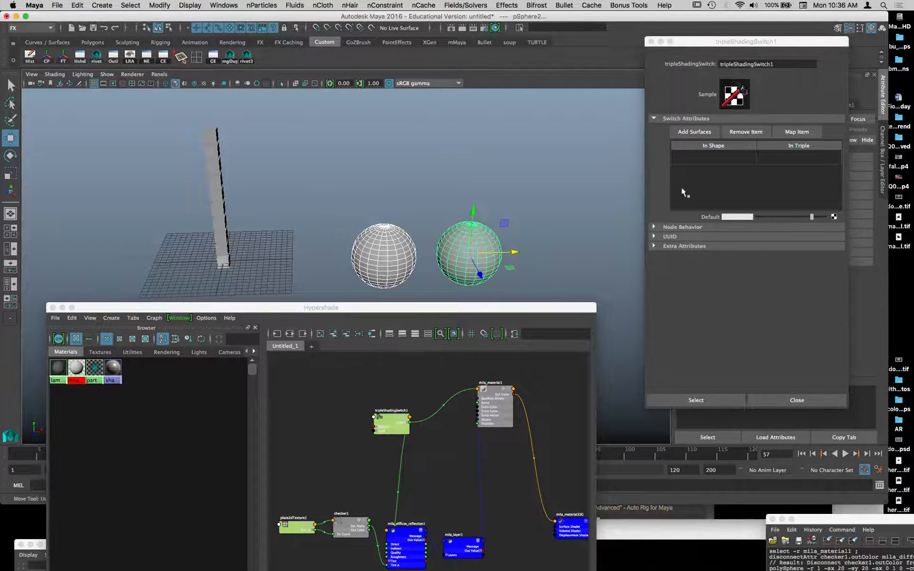
pyautogui.click(695, 132)
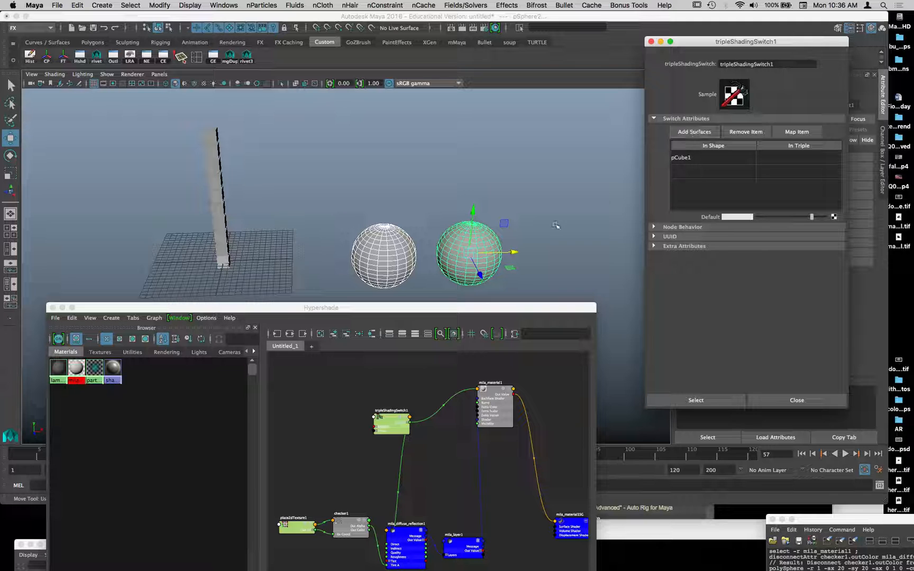
pyautogui.moveTo(547, 212); pyautogui.dragTo(436, 263)
pyautogui.click(702, 133)
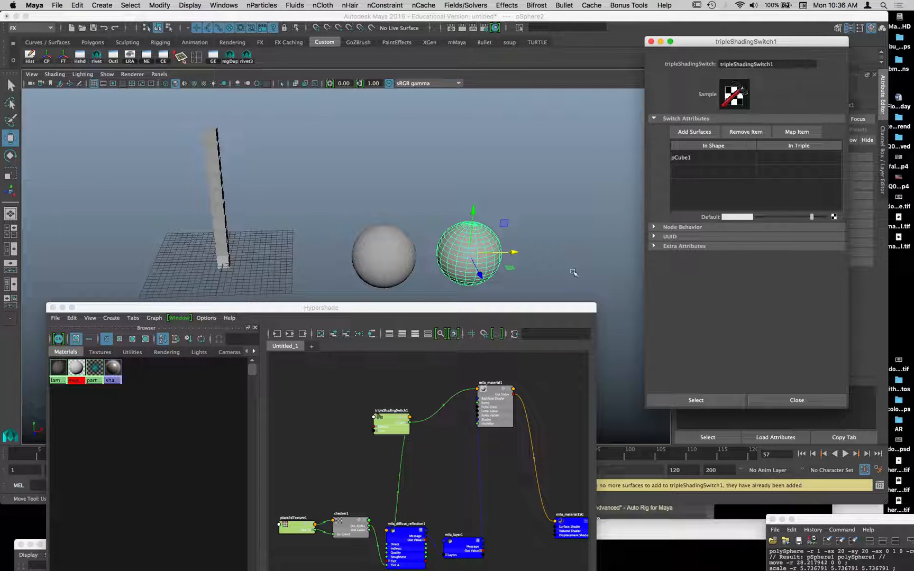
# Step: Select the pCube1 entry in the switch's surface list and delete the whole stack of duplicated cubes from the scene
pyautogui.click(680, 159)
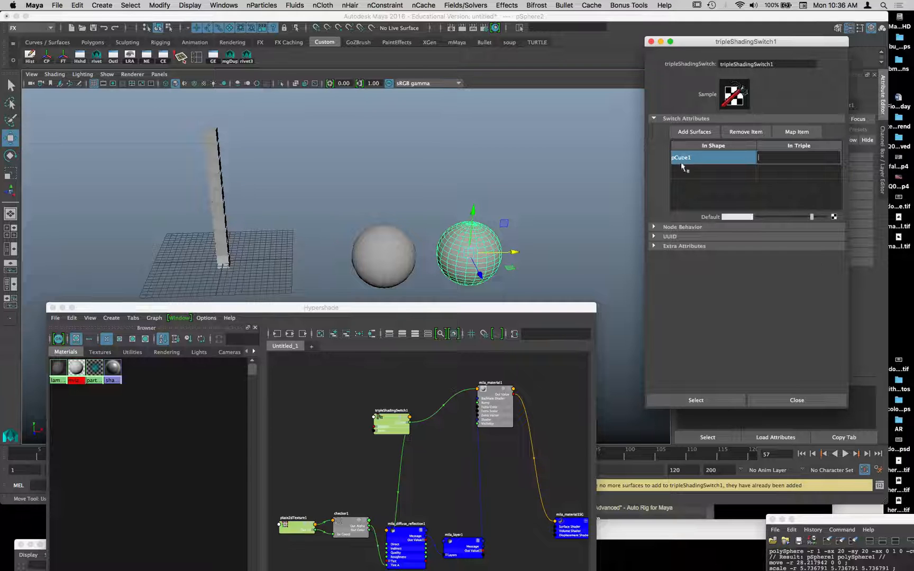
pyautogui.moveTo(454, 310); pyautogui.dragTo(360, 266)
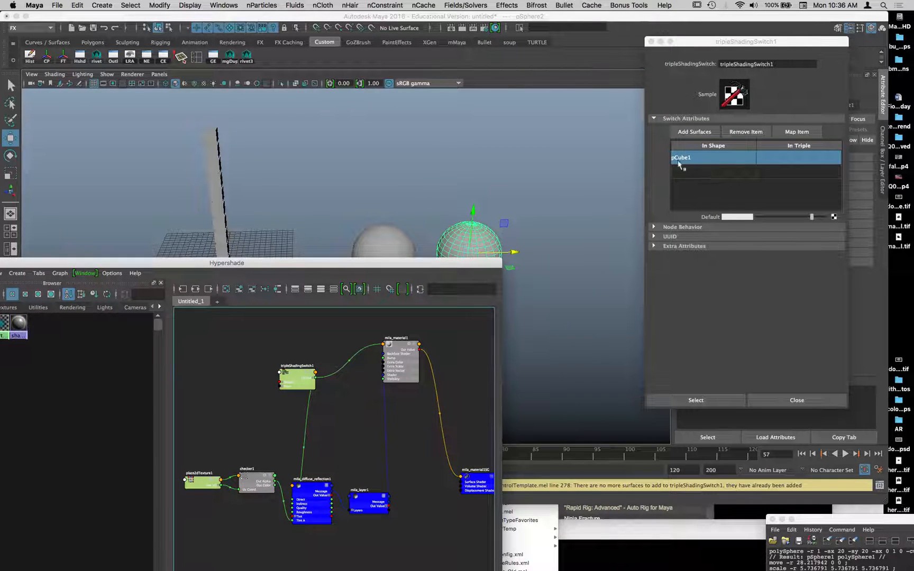
pyautogui.moveTo(414, 263); pyautogui.dragTo(494, 337)
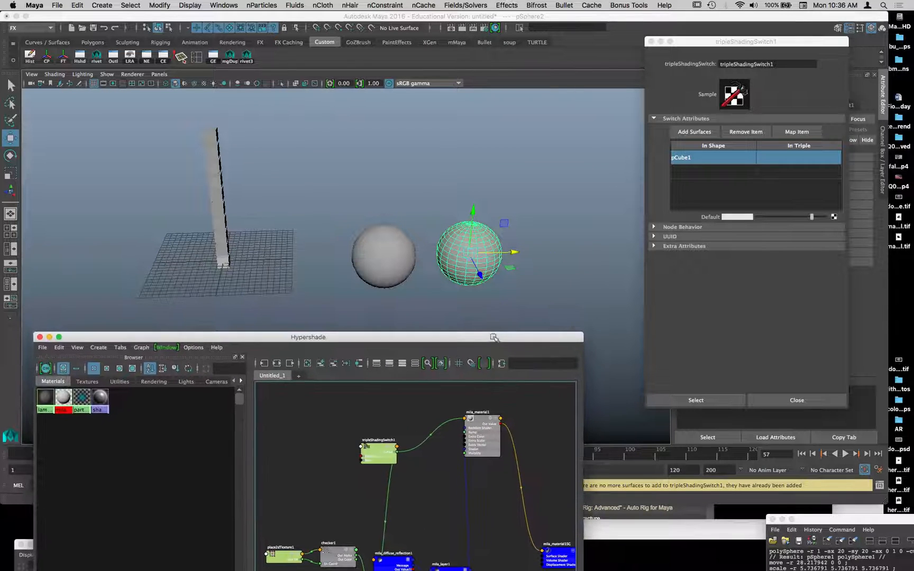
pyautogui.moveTo(169, 113); pyautogui.dragTo(293, 314)
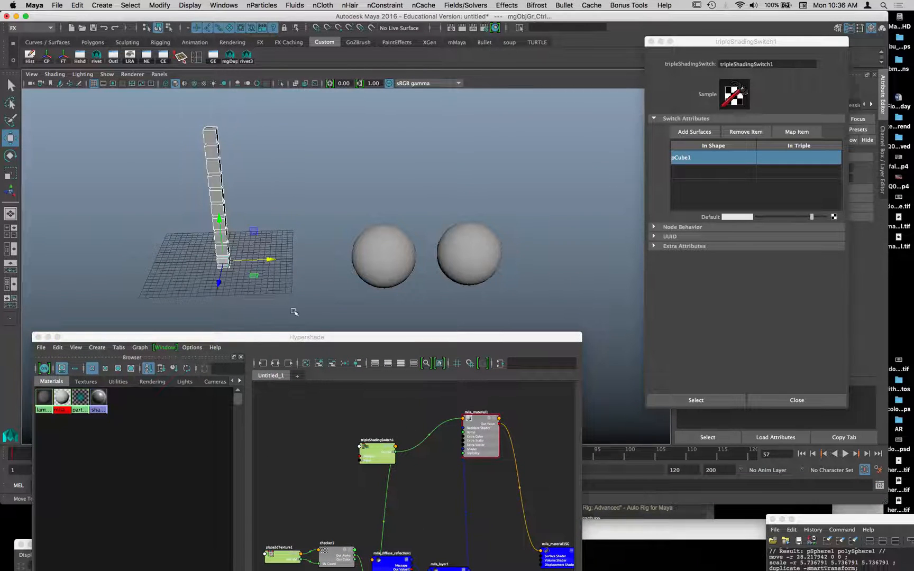
pyautogui.press('Delete')
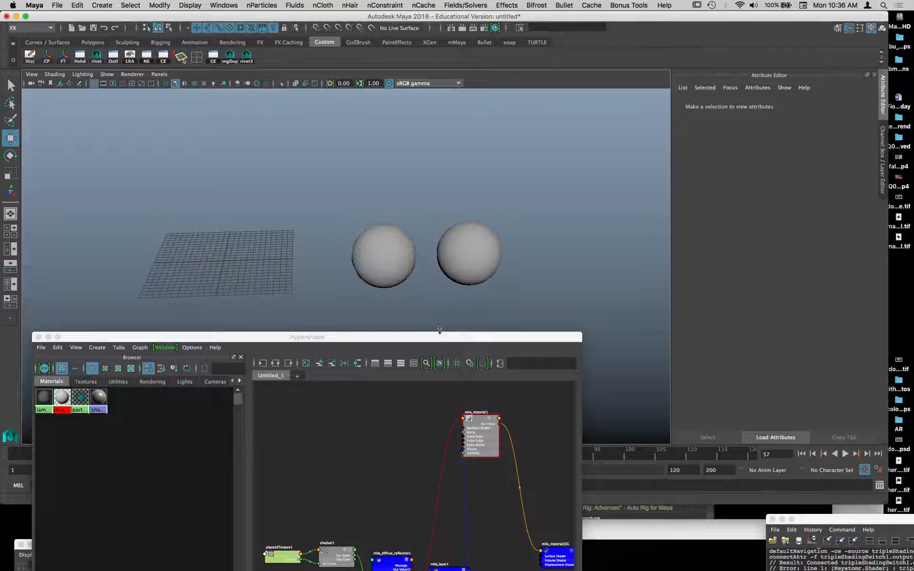
# Step: Assign mila_material1 to both spheres
pyautogui.moveTo(440, 333); pyautogui.dragTo(368, 332)
pyautogui.click(375, 266)
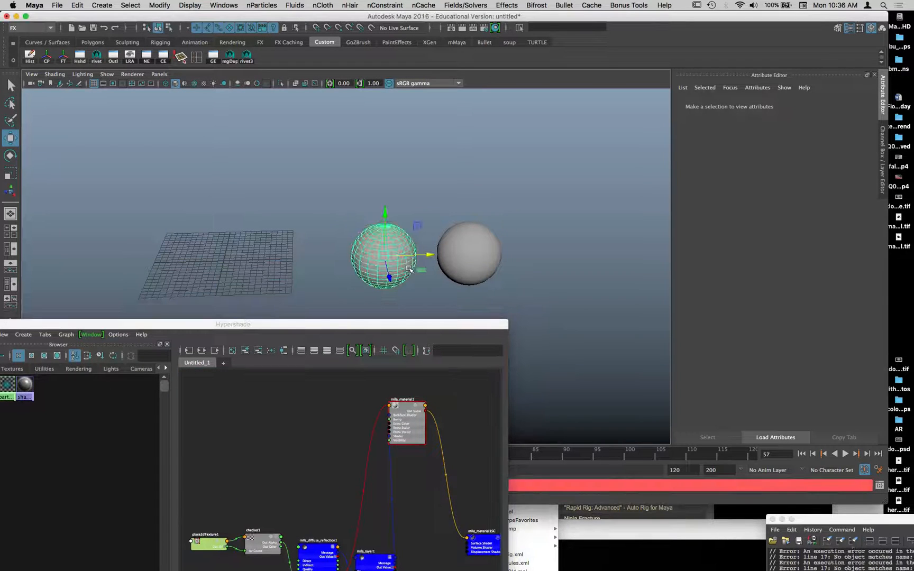
pyautogui.moveTo(177, 338); pyautogui.dragTo(385, 367)
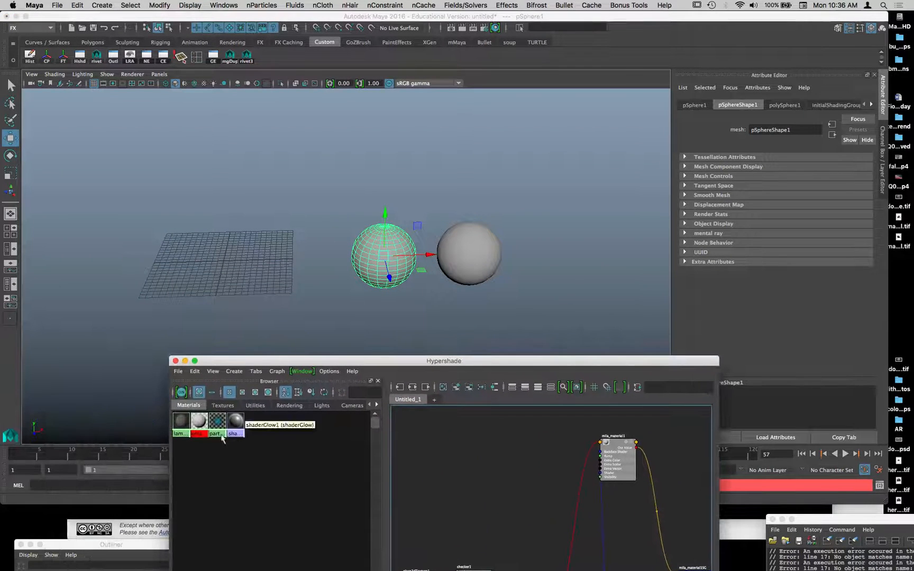
pyautogui.moveTo(199, 422); pyautogui.dragTo(452, 248, button='middle')
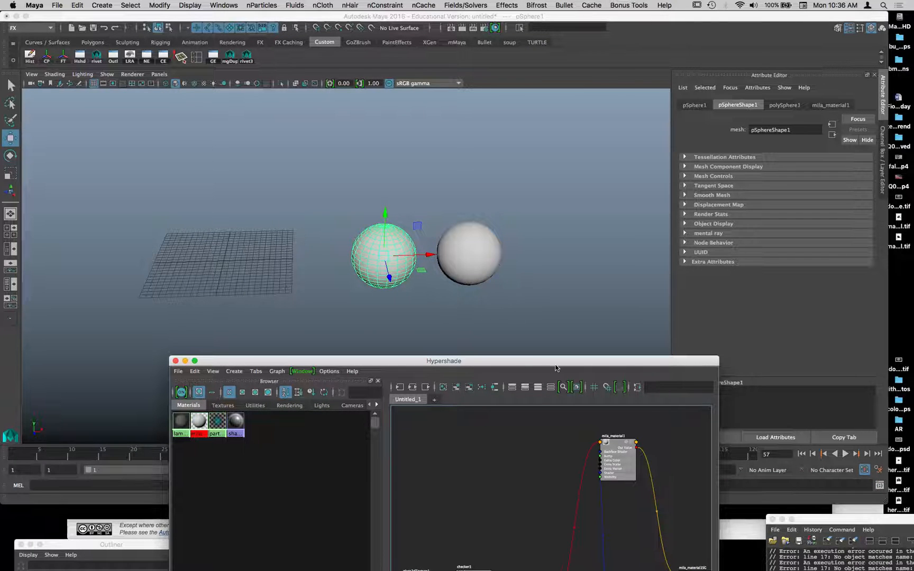
# Step: Move the mila_layer1 node below the other nodes and add a new tripleShadingSwitch node to the graph
pyautogui.moveTo(556, 366); pyautogui.dragTo(492, 194)
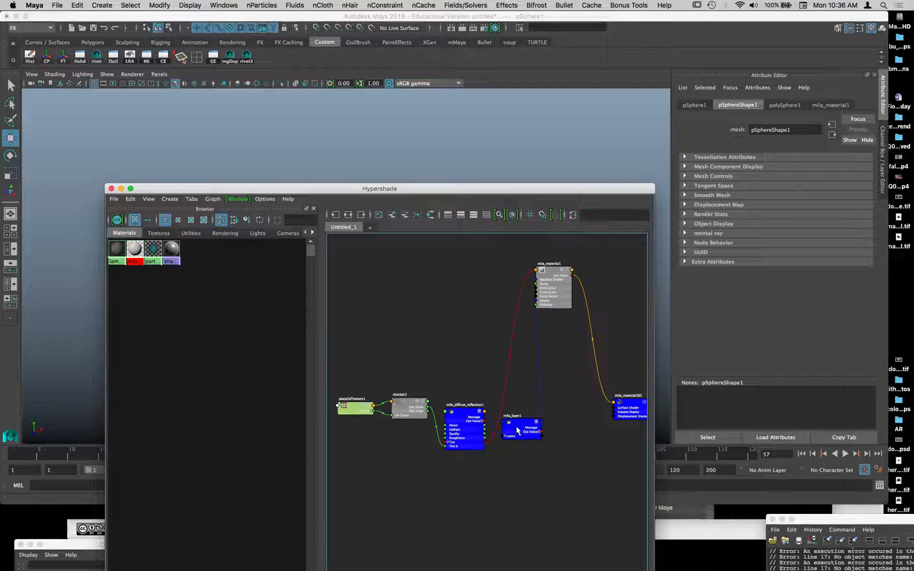
pyautogui.moveTo(517, 430); pyautogui.dragTo(500, 477)
pyautogui.click(561, 296)
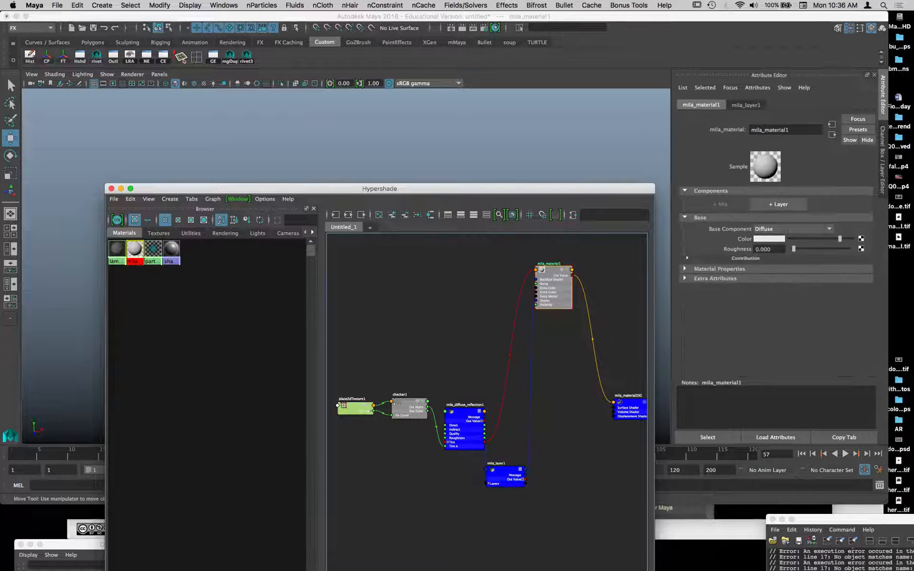
pyautogui.click(391, 277)
pyautogui.press('Tab')
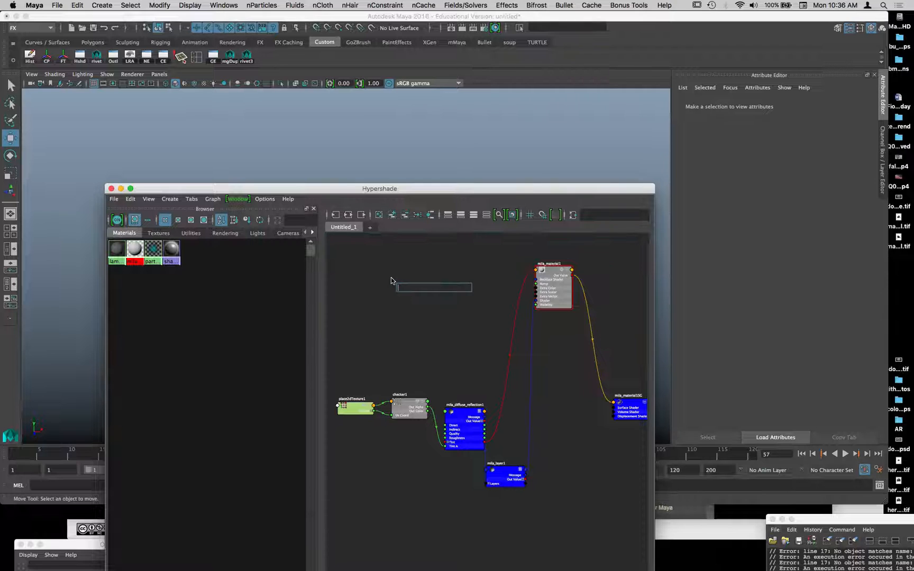
pyautogui.write('tripleShadingSwitch')
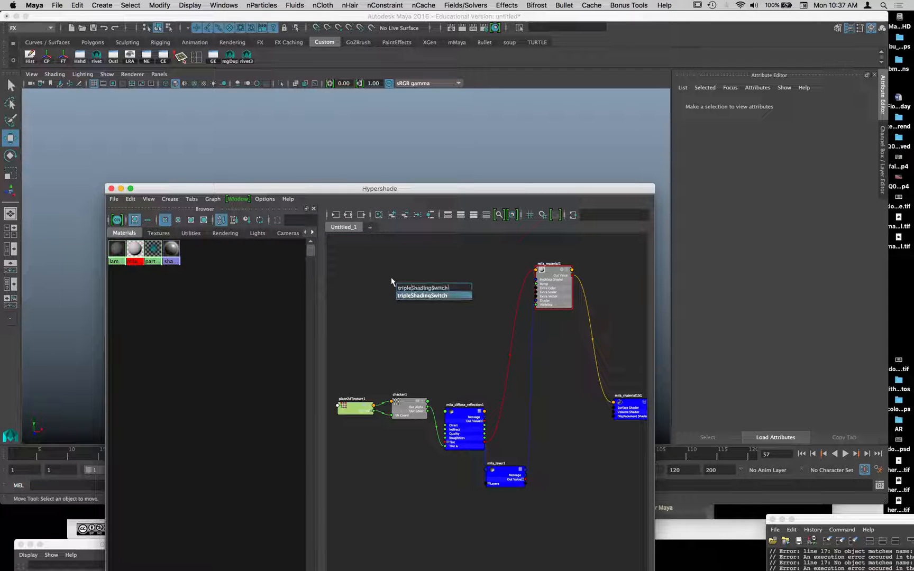
pyautogui.click(418, 296)
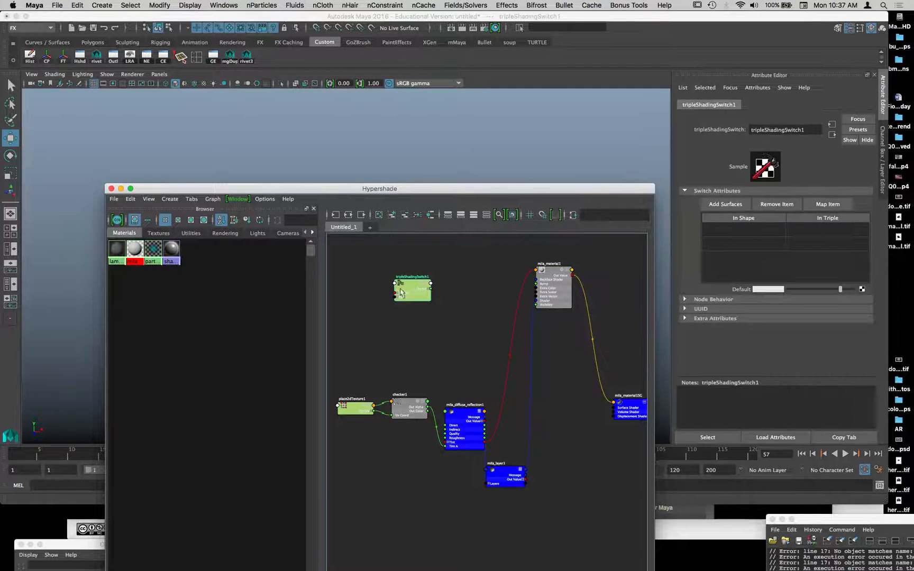
# Step: Move the tripleShadingSwitch1 node closer to mila_material1 and connect it to that material's base Color
pyautogui.moveTo(417, 297); pyautogui.dragTo(429, 325)
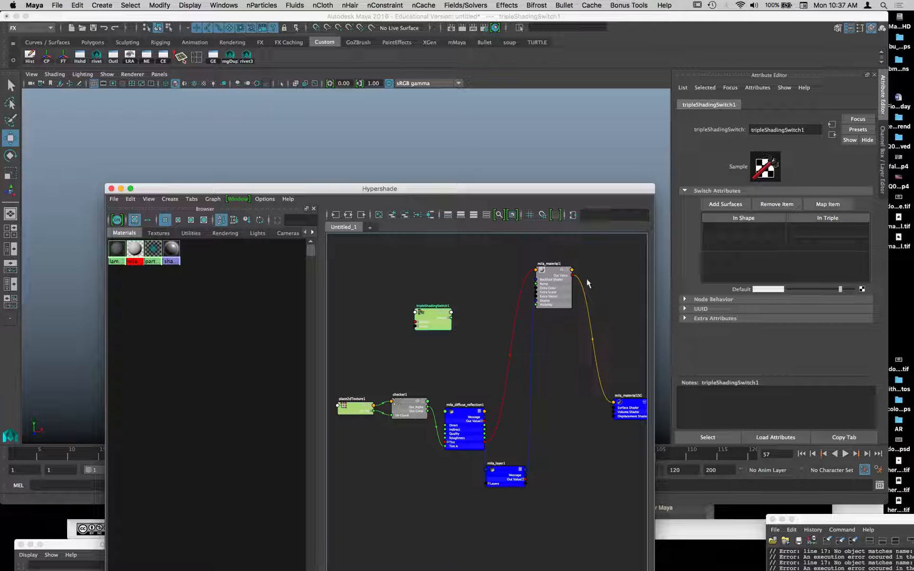
pyautogui.click(556, 284)
pyautogui.moveTo(433, 324); pyautogui.dragTo(745, 244, button='middle')
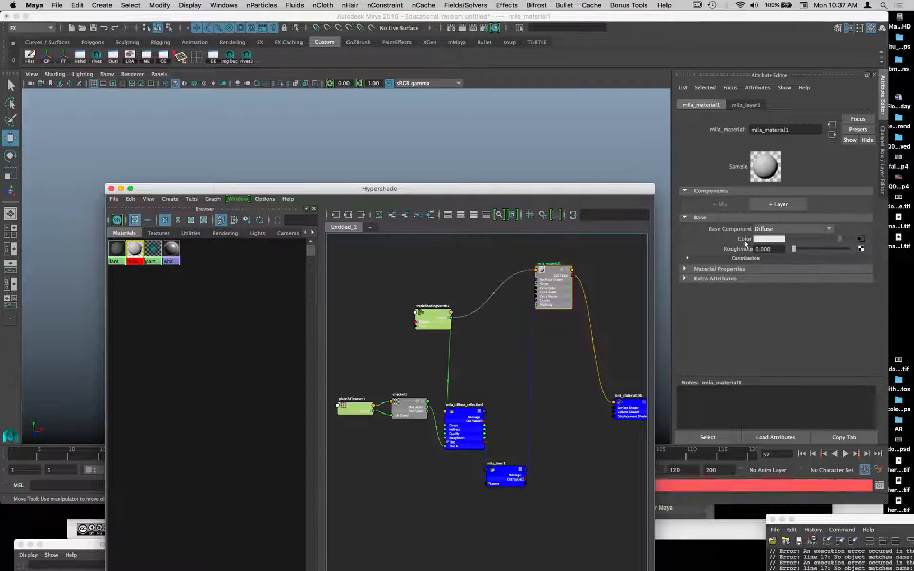
# Step: Add both spheres to tripleShadingSwitch1's surface list and set the switch's default color to red
pyautogui.moveTo(550, 188); pyautogui.dragTo(555, 269)
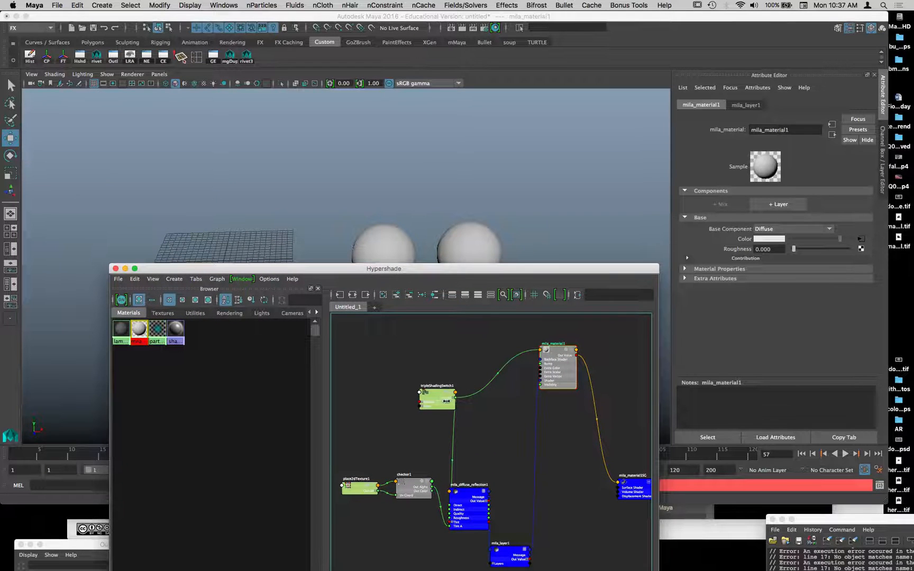
pyautogui.click(446, 401)
pyautogui.click(726, 205)
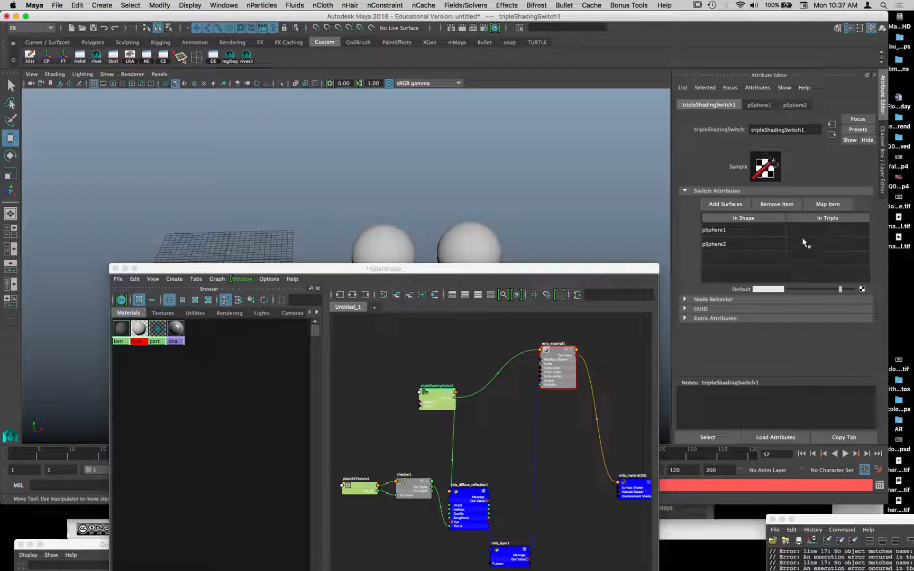
pyautogui.click(766, 290)
pyautogui.click(729, 264)
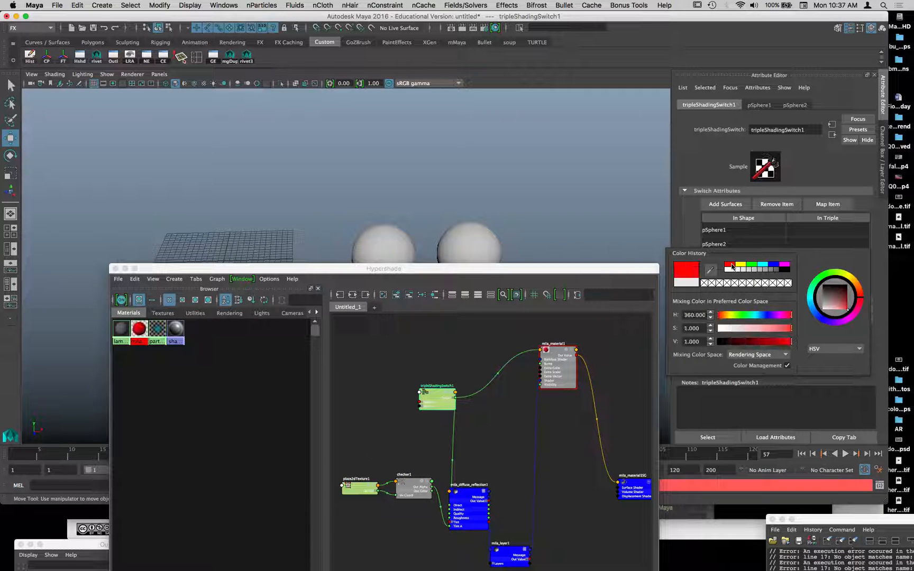
# Step: Render the spheres, switch the renderer to mental ray and render again
pyautogui.moveTo(537, 269); pyautogui.dragTo(535, 342)
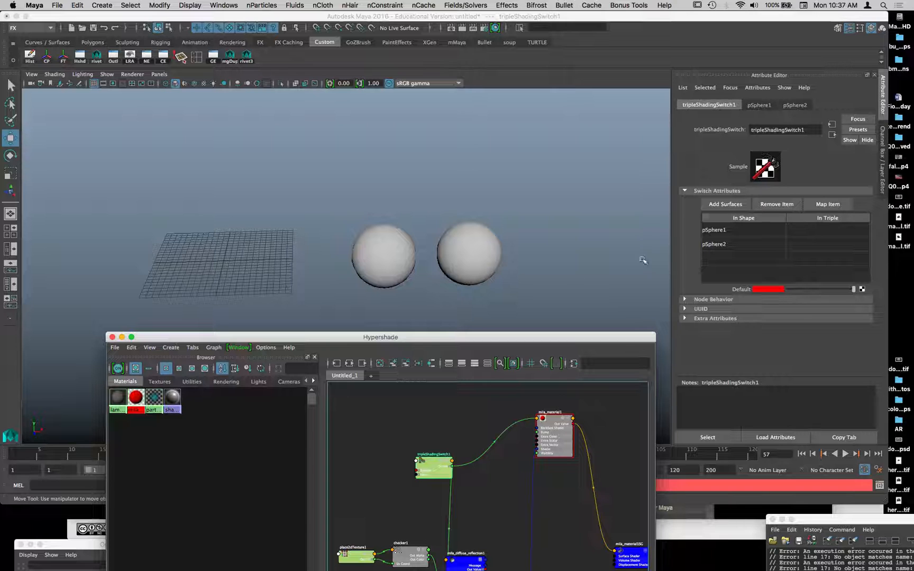
pyautogui.click(462, 27)
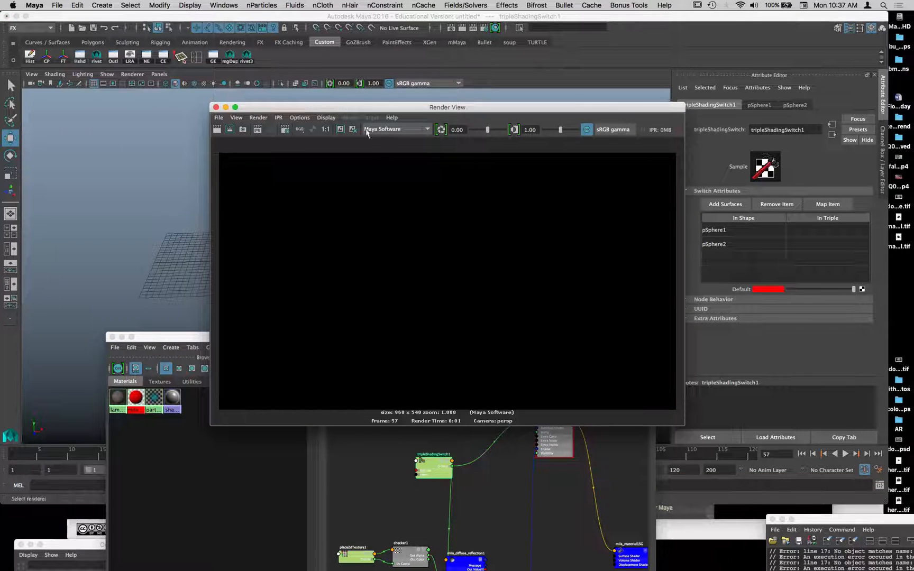
pyautogui.click(369, 130)
pyautogui.click(383, 168)
pyautogui.click(217, 130)
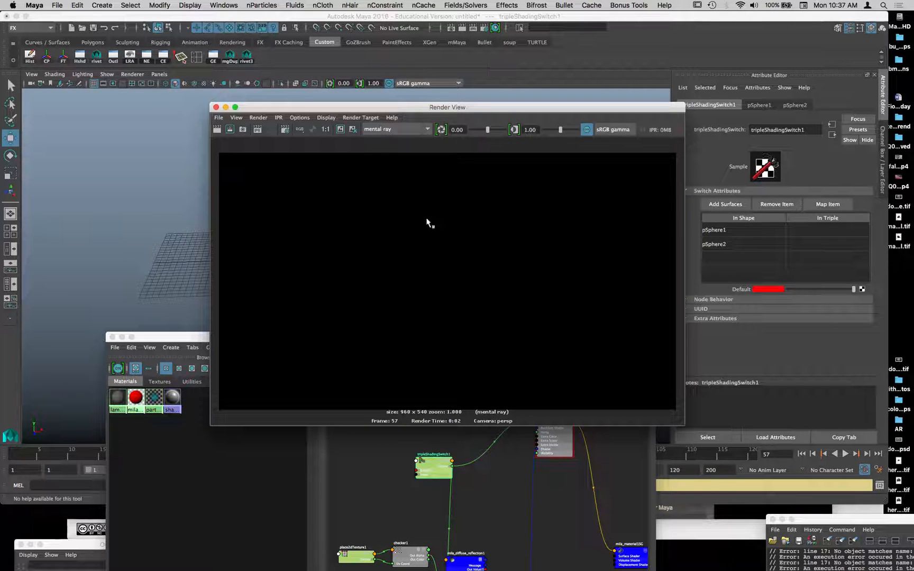
pyautogui.moveTo(490, 107); pyautogui.dragTo(494, 418)
pyautogui.moveTo(559, 337)
pyautogui.mouseDown()
pyautogui.moveTo(520, 204)
pyautogui.moveTo(555, 339)
pyautogui.moveTo(552, 322)
pyautogui.mouseUp()
# Step: Assign a new Blinn material to pSphere1
pyautogui.click(384, 255)
pyautogui.moveTo(383, 256); pyautogui.dragTo(380, 488, button='right')
pyautogui.click(88, 91)
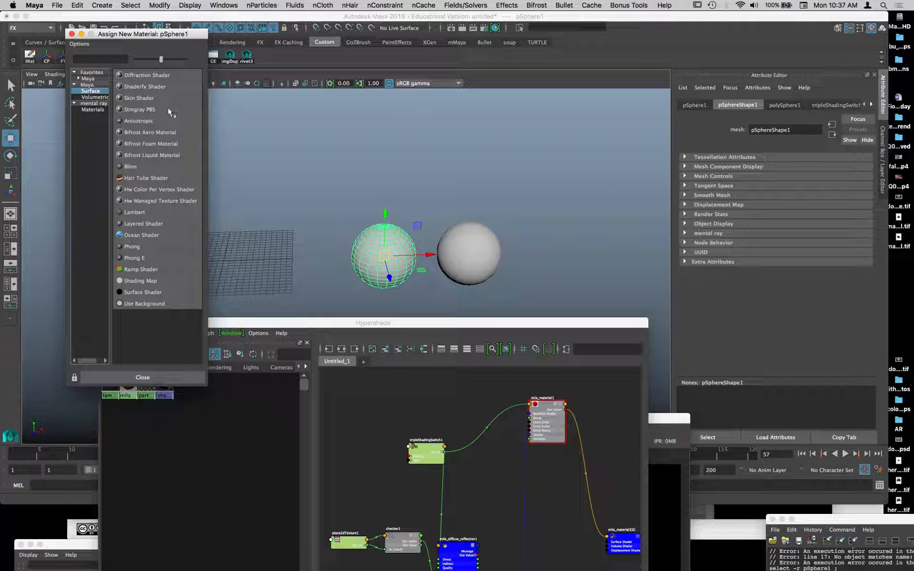
pyautogui.click(137, 167)
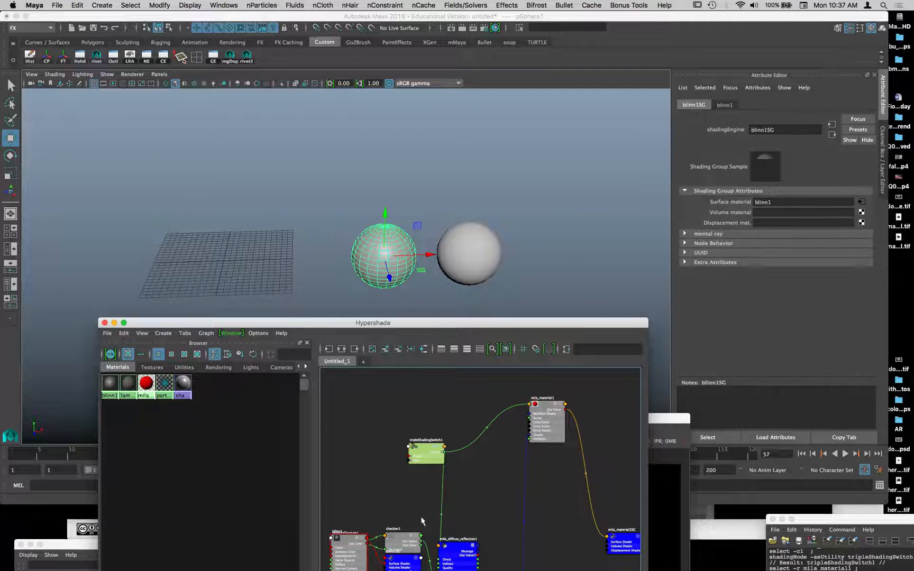
# Step: Move the blinn1 node clear of the texture nodes and assign blinn1 to the second sphere too
pyautogui.moveTo(386, 323); pyautogui.dragTo(210, 74)
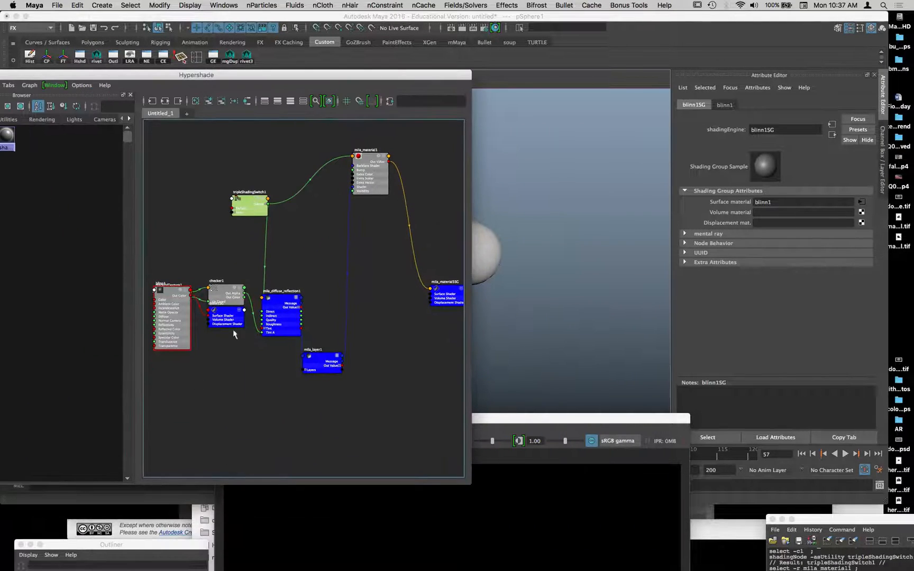
pyautogui.moveTo(185, 333); pyautogui.dragTo(224, 393)
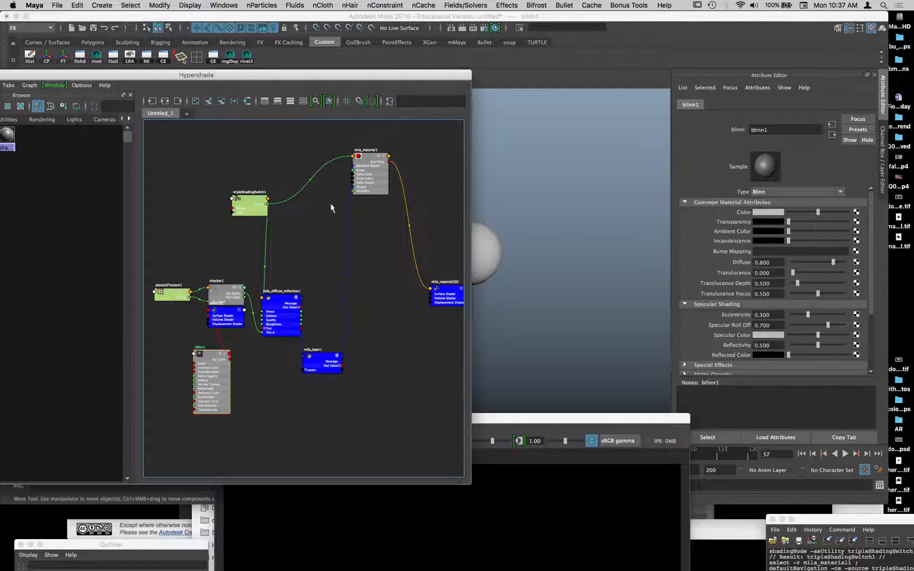
pyautogui.moveTo(165, 75); pyautogui.dragTo(453, 283)
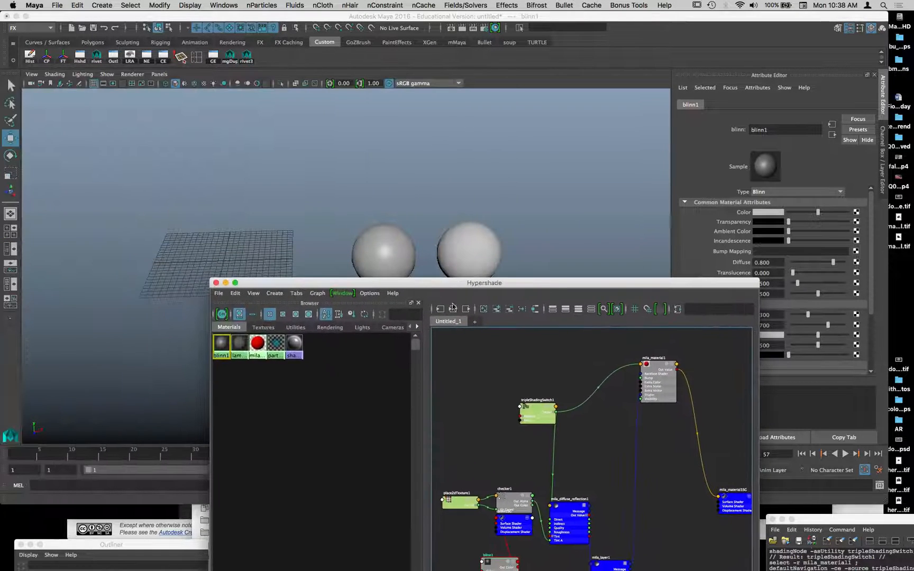
pyautogui.moveTo(445, 240); pyautogui.dragTo(468, 253)
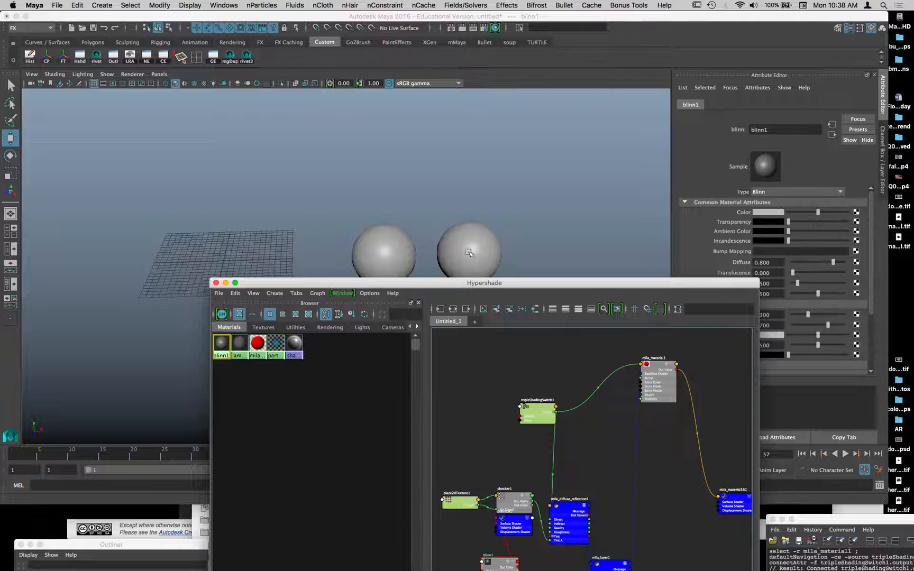
# Step: Move the blinn1 node further aside and add a second tripleShadingSwitch node beside it
pyautogui.moveTo(474, 287); pyautogui.dragTo(456, 50)
pyautogui.moveTo(475, 337); pyautogui.dragTo(544, 358)
pyautogui.click(487, 363)
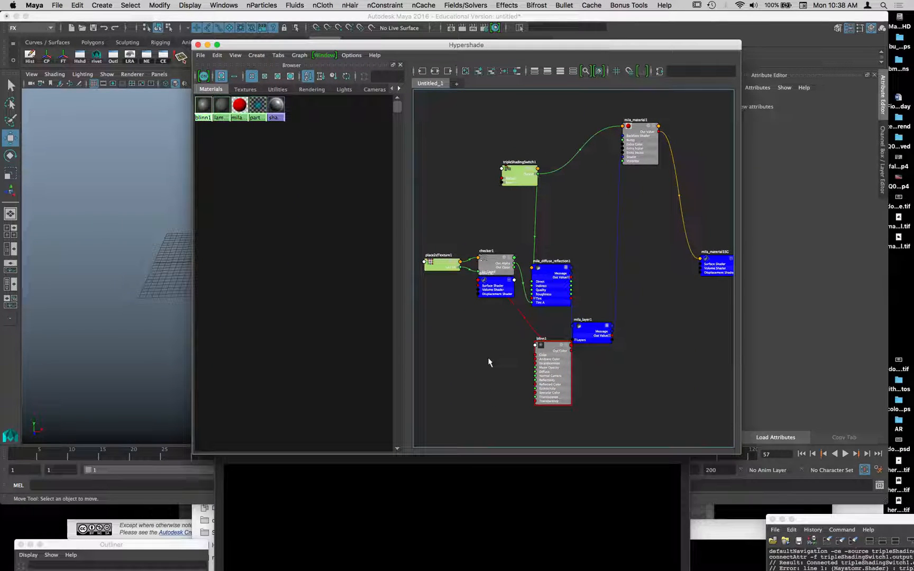
pyautogui.press('Tab')
pyautogui.write('triple')
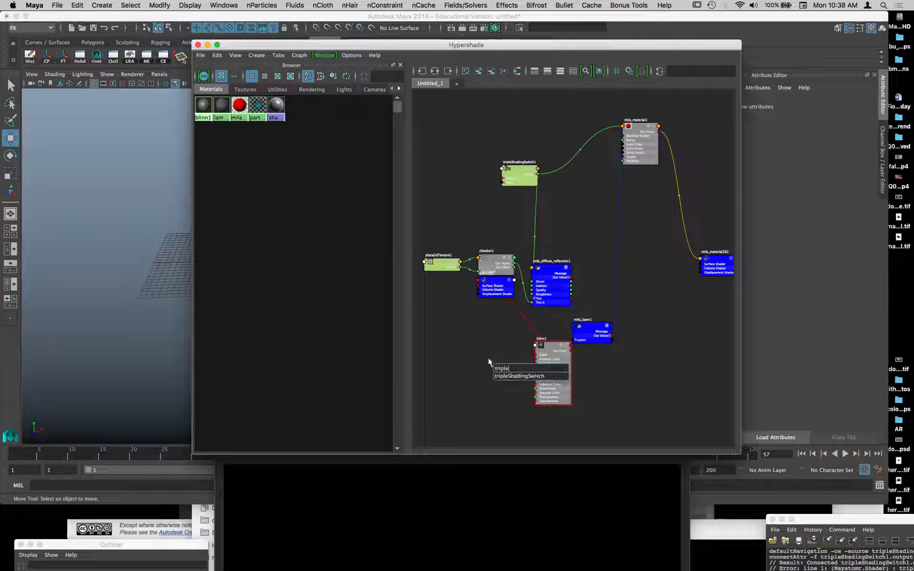
pyautogui.press('Down')
pyautogui.press('Return')
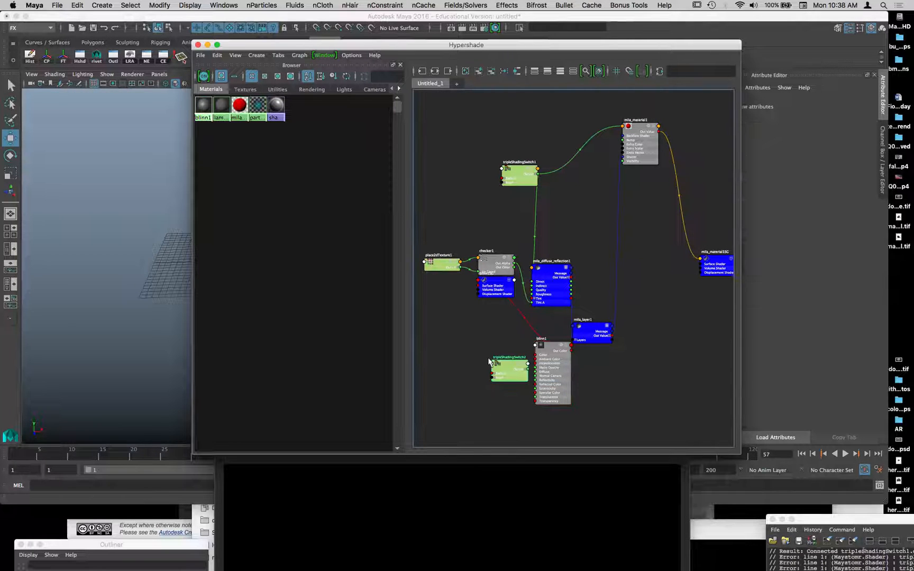
# Step: Connect the tripleShadingSwitch2 node to blinn1's Color attribute
pyautogui.click(551, 368)
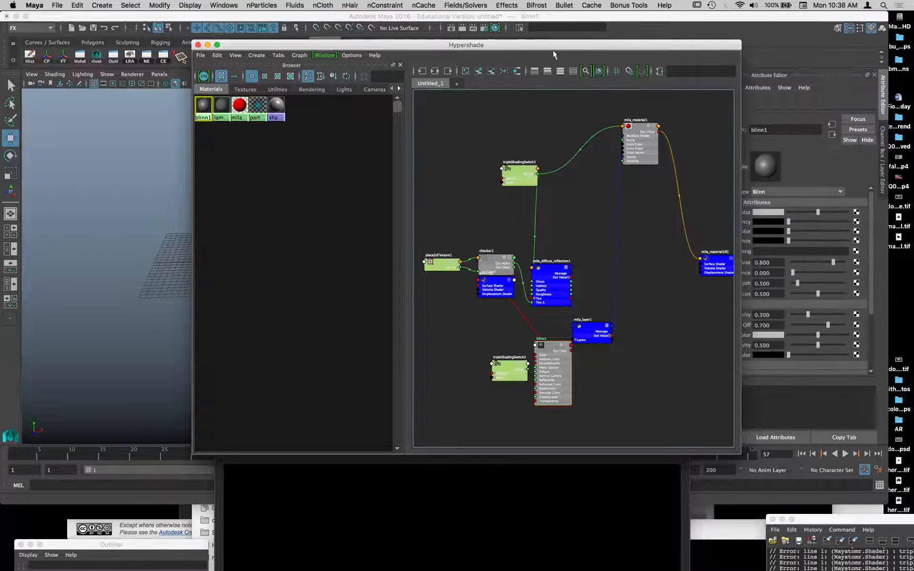
pyautogui.moveTo(551, 48); pyautogui.dragTo(459, 24)
pyautogui.moveTo(418, 343); pyautogui.dragTo(746, 213, button='middle')
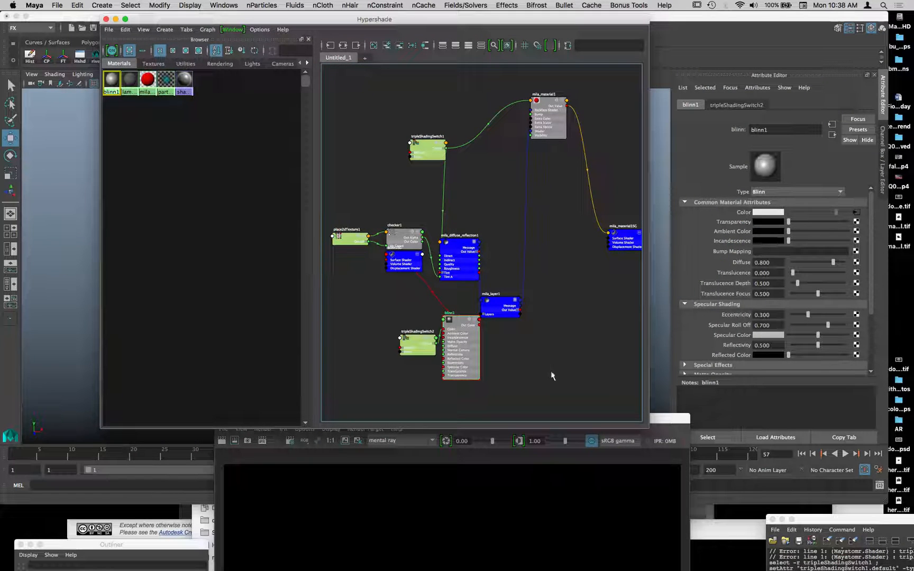
# Step: Add both spheres to tripleShadingSwitch2's surface list and set its default color to red
pyautogui.click(419, 351)
pyautogui.click(741, 206)
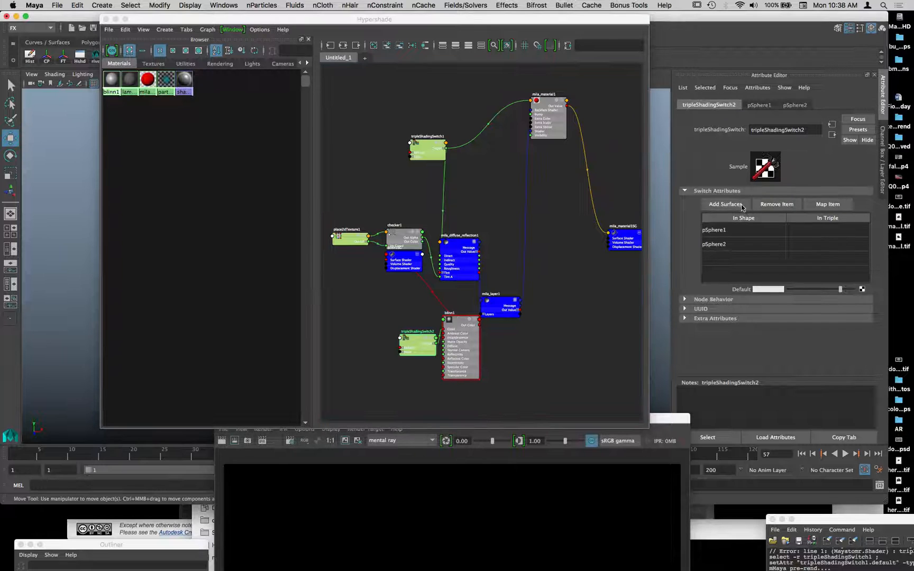
pyautogui.click(768, 290)
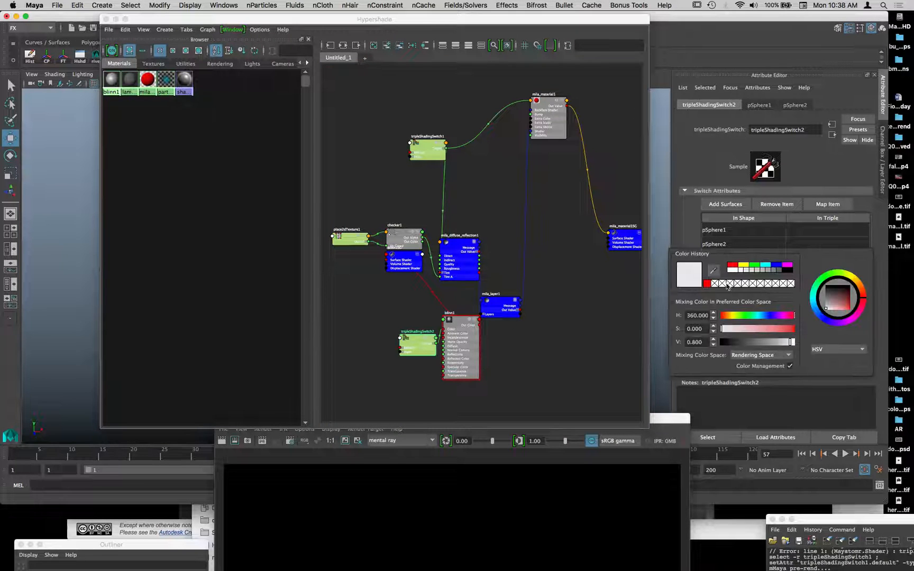
pyautogui.click(708, 284)
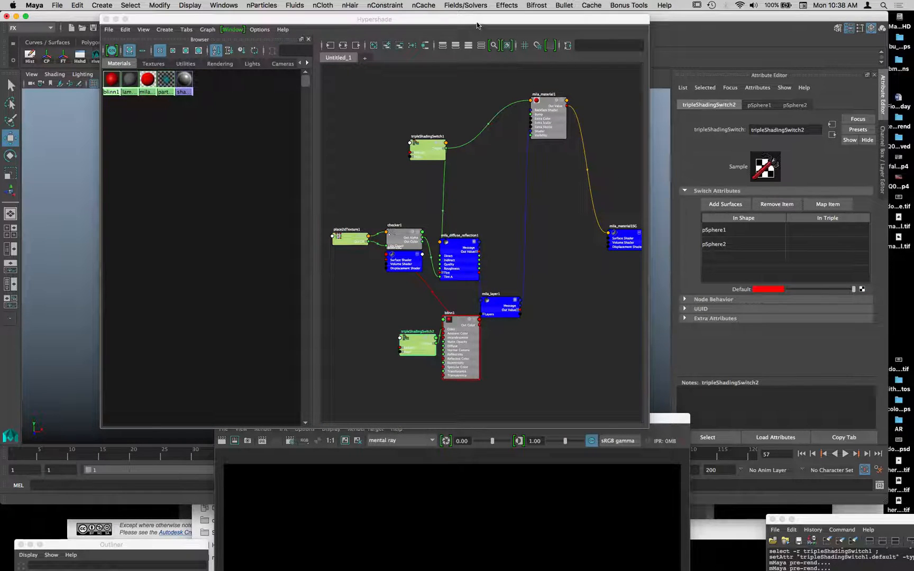
# Step: Render the two Blinn spheres with mental ray to check their color
pyautogui.moveTo(476, 21); pyautogui.dragTo(399, 355)
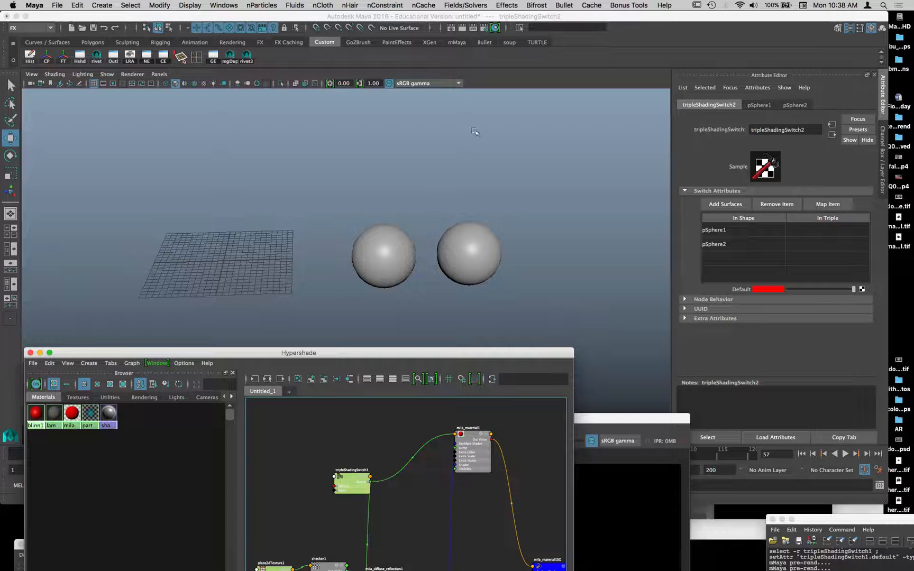
pyautogui.click(462, 28)
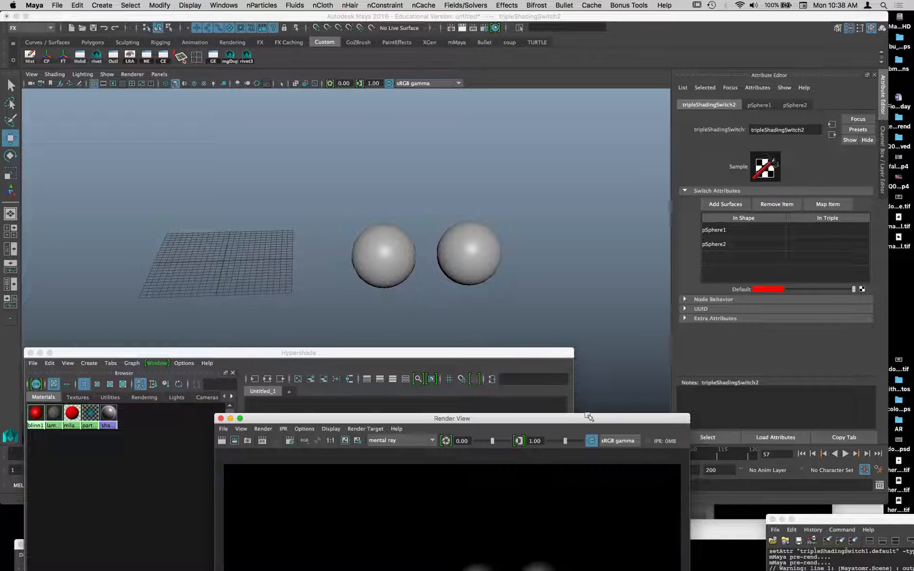
pyautogui.moveTo(588, 418); pyautogui.dragTo(874, 487)
pyautogui.moveTo(520, 355); pyautogui.dragTo(529, 60)
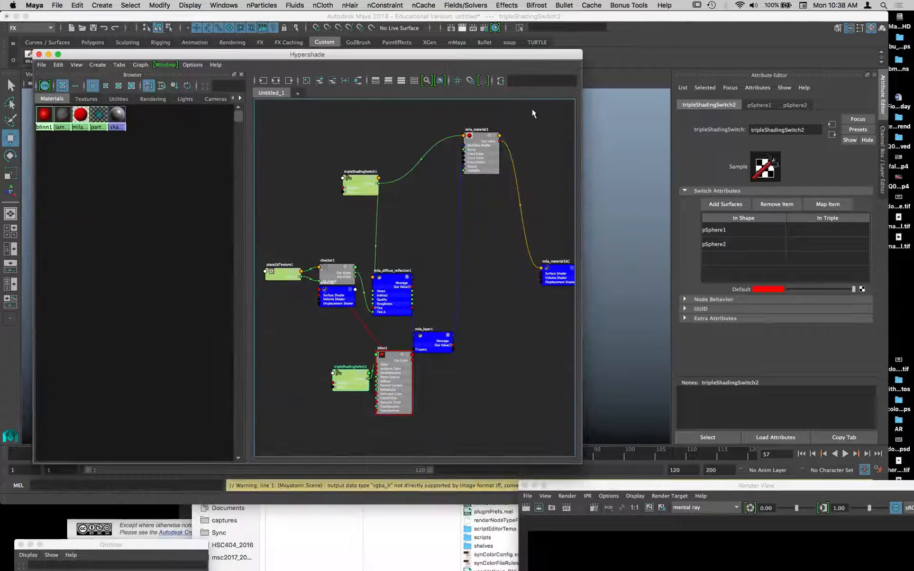
pyautogui.moveTo(454, 60); pyautogui.dragTo(602, 362)
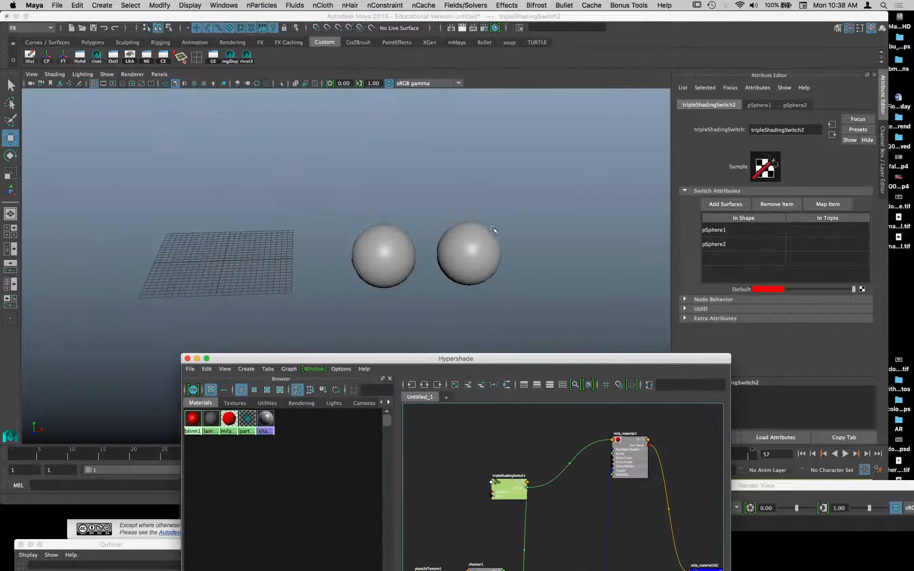
# Step: Create a point light in the scene
pyautogui.press('space')
pyautogui.click(275, 206)
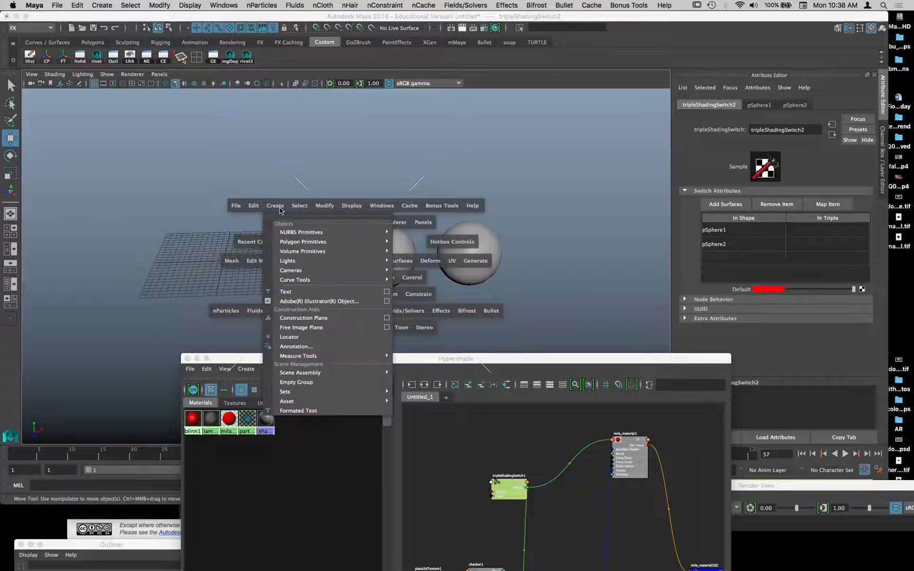
pyautogui.click(300, 265)
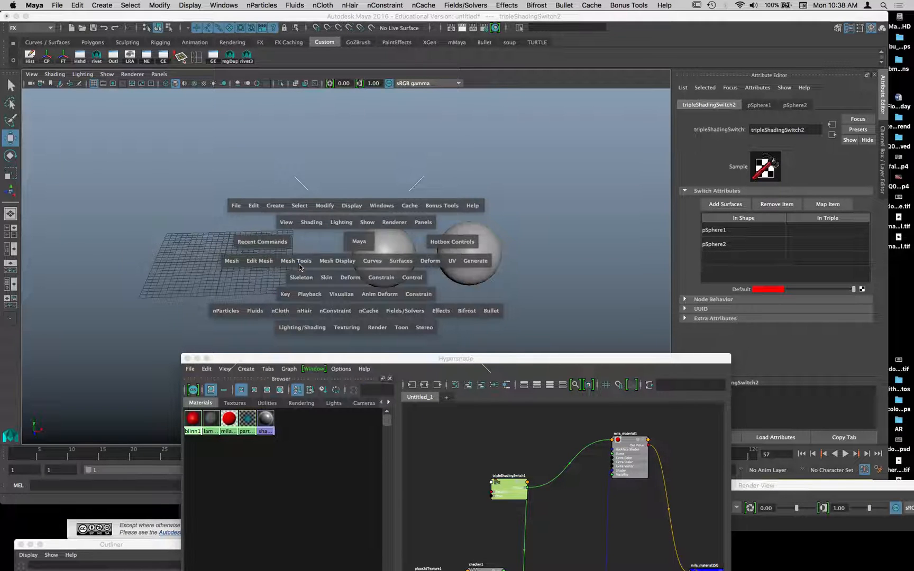
pyautogui.click(275, 208)
pyautogui.moveTo(370, 260)
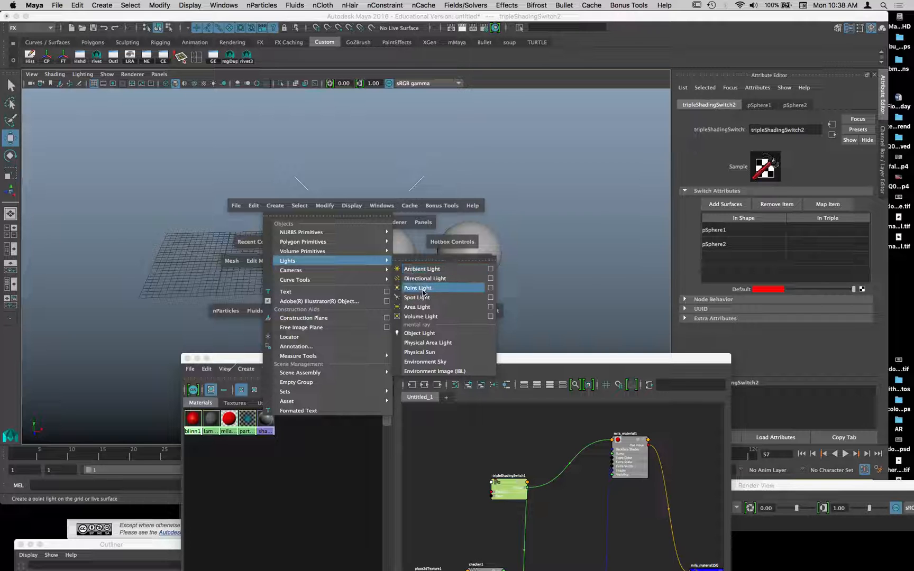
pyautogui.click(417, 288)
# Step: Move the point light away from the grid to in front of the spheres and display the scene lighting
pyautogui.keyDown('alt'); pyautogui.moveTo(412, 295); pyautogui.dragTo(277, 232); pyautogui.keyUp('alt')
pyautogui.moveTo(263, 191); pyautogui.dragTo(190, 229)
pyautogui.press('z')
pyautogui.moveTo(257, 190); pyautogui.dragTo(146, 231)
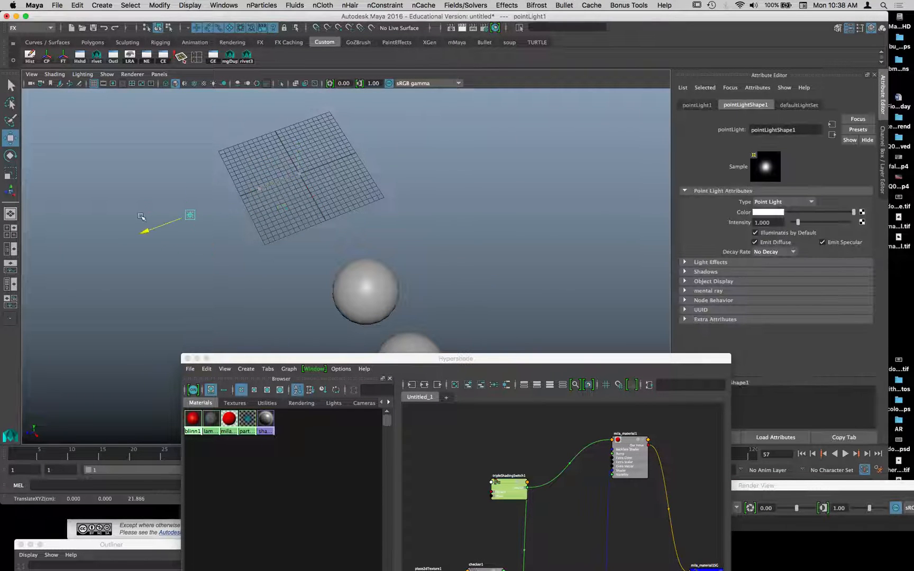
pyautogui.press('7')
pyautogui.moveTo(205, 250); pyautogui.dragTo(247, 344)
# Step: Render the lit spheres with mental ray, then switch the renderer to Maya Software and render again
pyautogui.moveTo(361, 359); pyautogui.dragTo(770, 299)
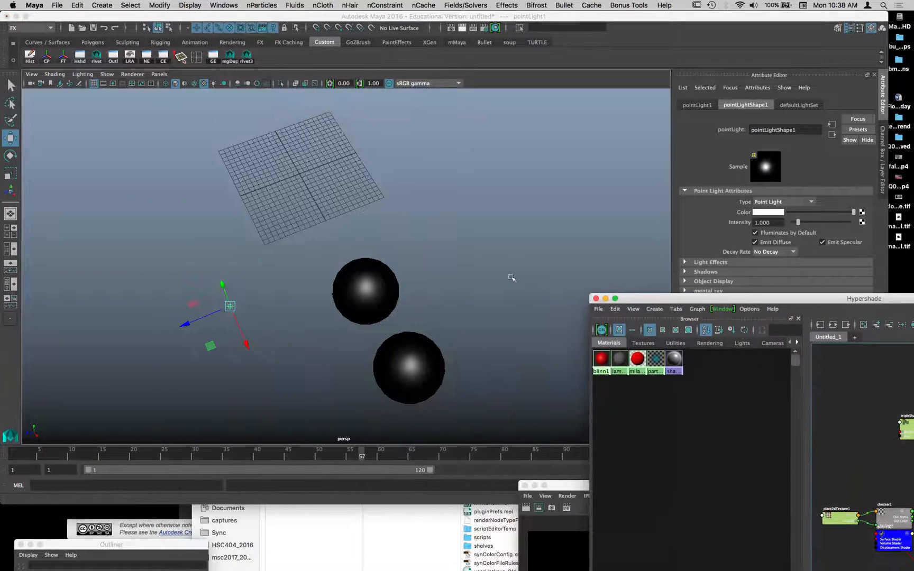
pyautogui.keyDown('alt'); pyautogui.moveTo(511, 279); pyautogui.dragTo(565, 223); pyautogui.keyUp('alt')
pyautogui.click(450, 29)
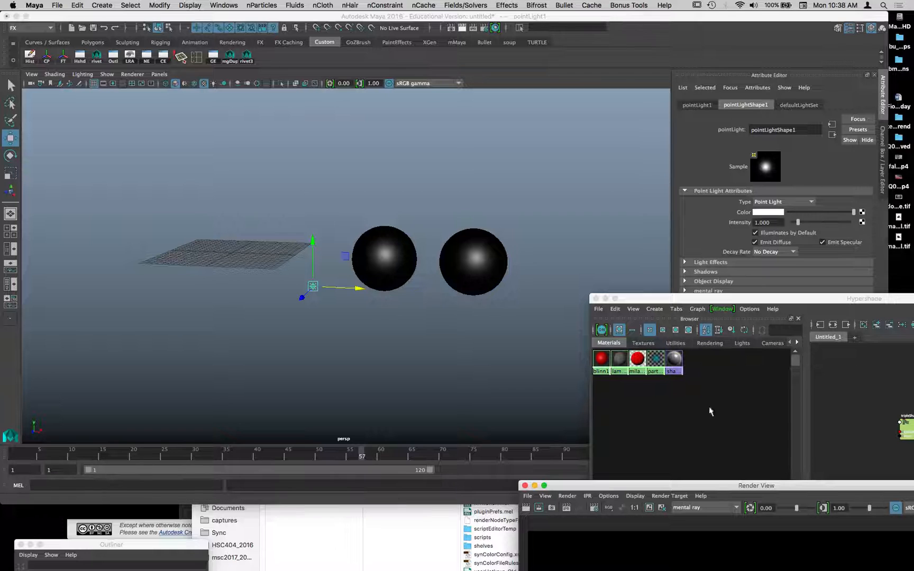
pyautogui.moveTo(751, 487); pyautogui.dragTo(629, 51)
pyautogui.click(571, 66)
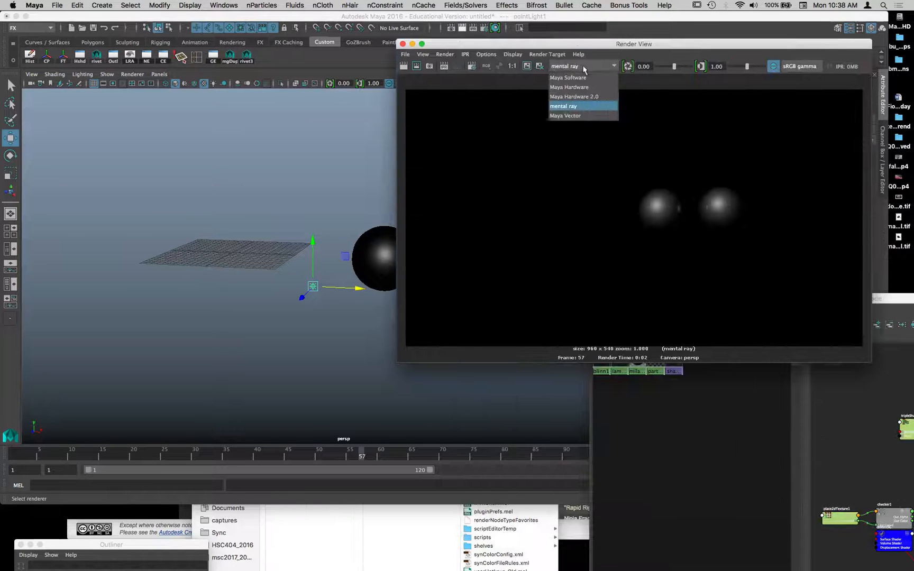
pyautogui.click(574, 77)
pyautogui.click(403, 66)
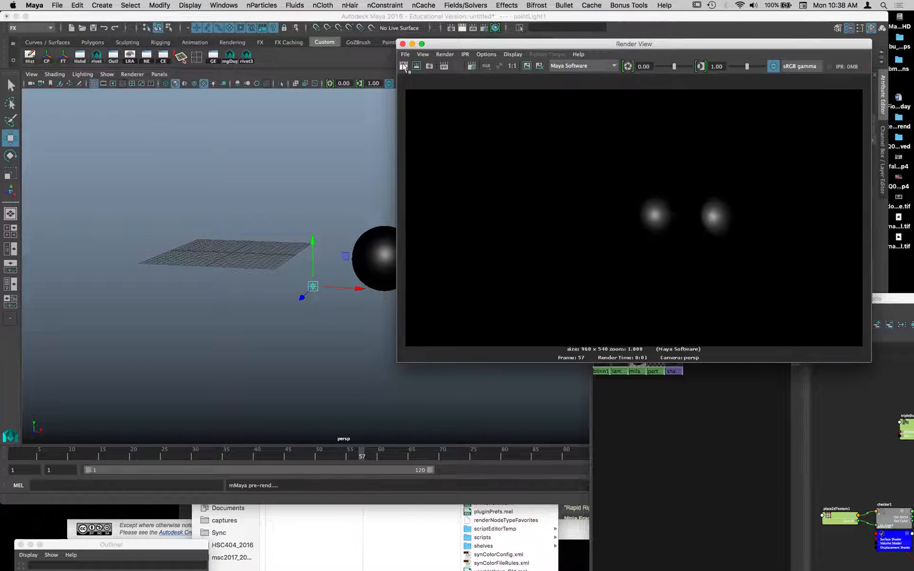
pyautogui.moveTo(529, 44); pyautogui.dragTo(516, 544)
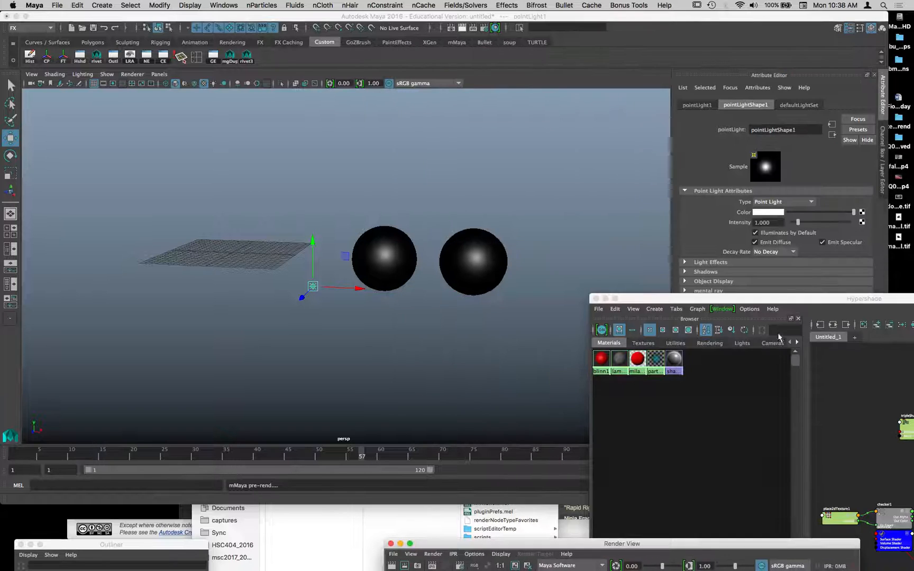
# Step: Create a ramp texture node in the Hypershade graph and place it above and left of tripleShadingSwitch1
pyautogui.moveTo(774, 298); pyautogui.dragTo(353, 92)
pyautogui.click(478, 419)
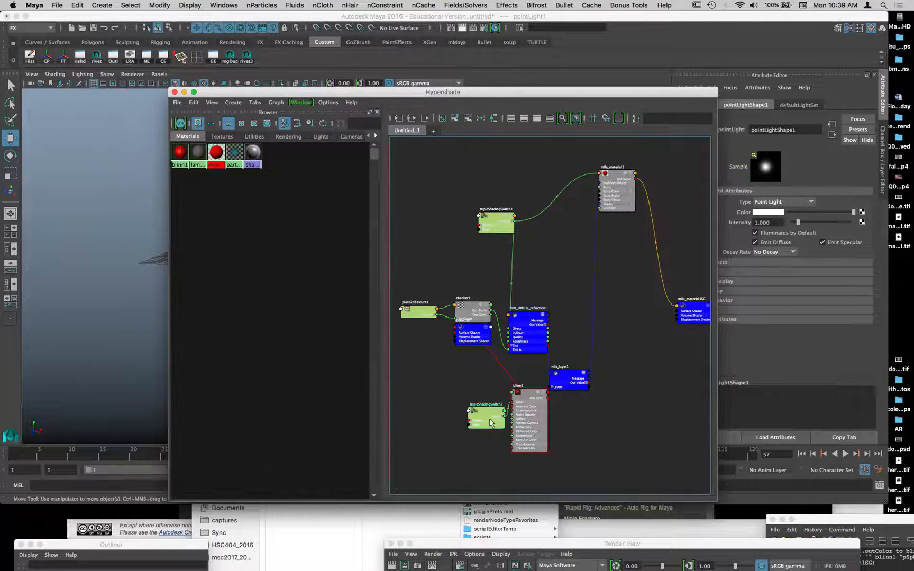
pyautogui.moveTo(660, 93); pyautogui.dragTo(618, 166)
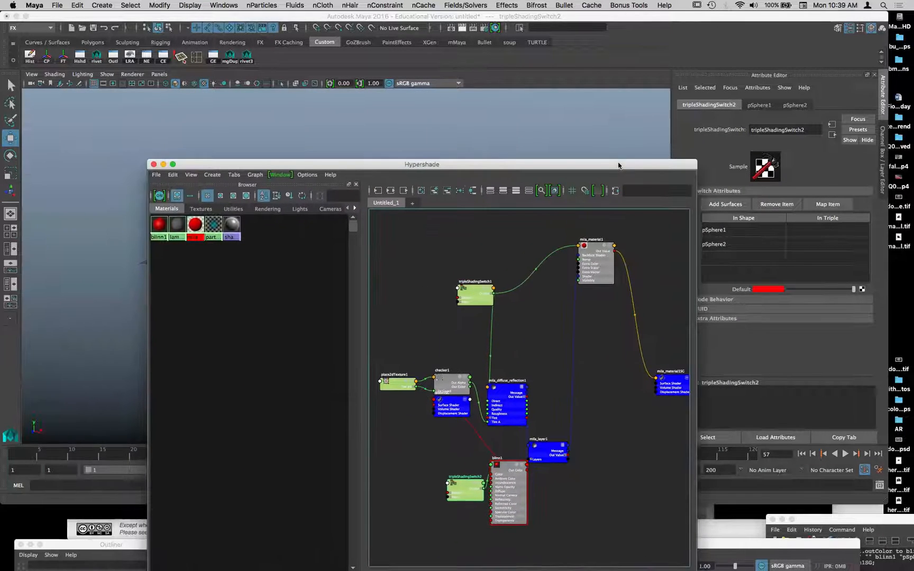
pyautogui.click(447, 263)
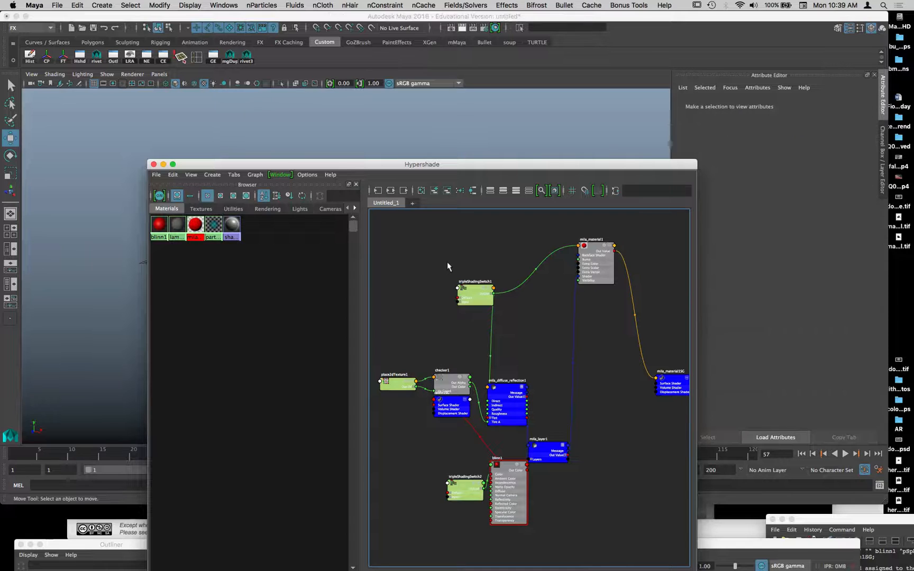
pyautogui.press('Tab')
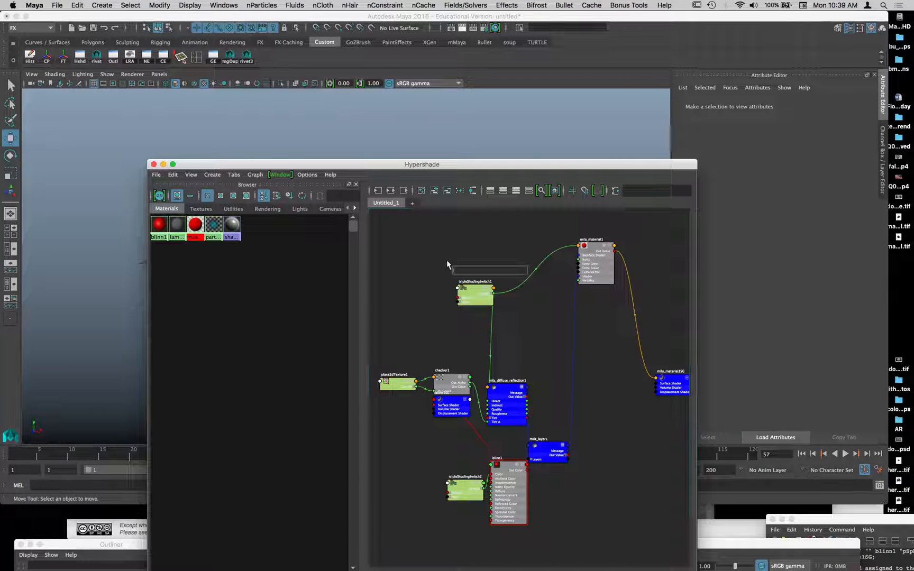
pyautogui.write('ramp  [Texture')
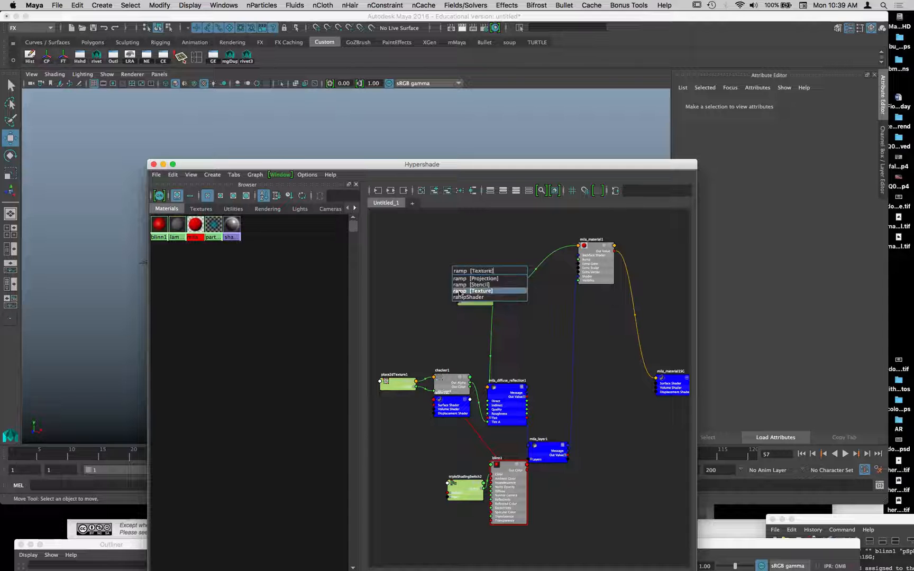
pyautogui.click(459, 291)
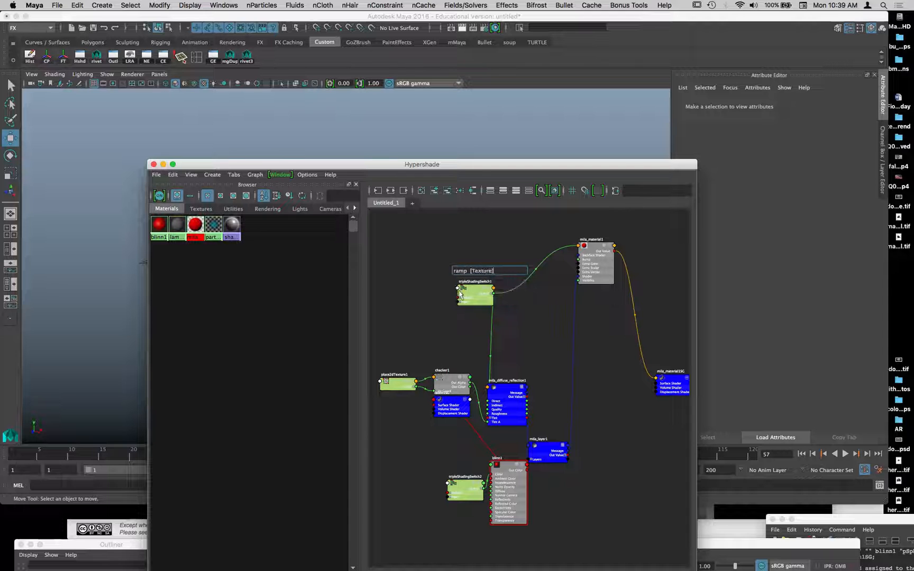
pyautogui.moveTo(517, 277); pyautogui.dragTo(429, 263)
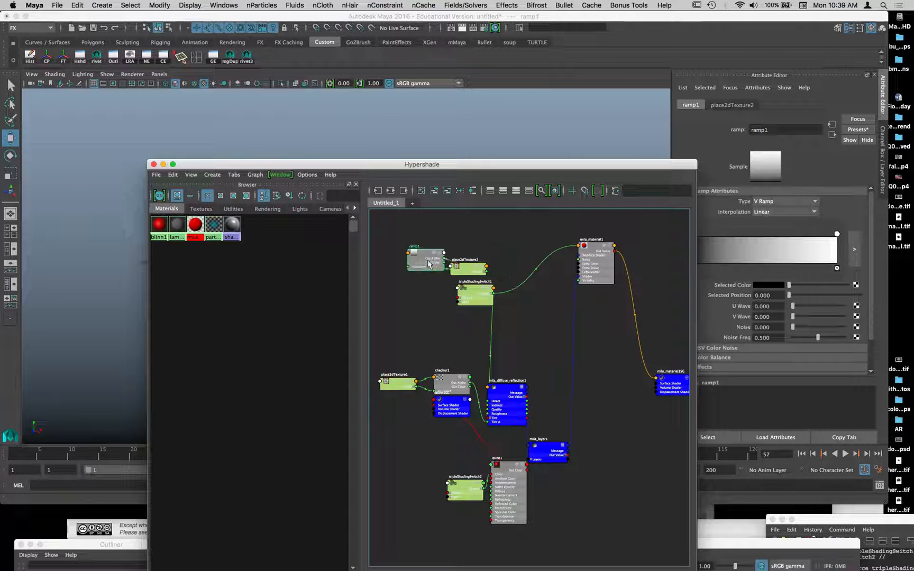
# Step: Reposition the ramp and tripleShadingSwitch2 nodes and connect the ramp's Out Color to the switch's Input[0] In Triple
pyautogui.moveTo(469, 480); pyautogui.dragTo(553, 316)
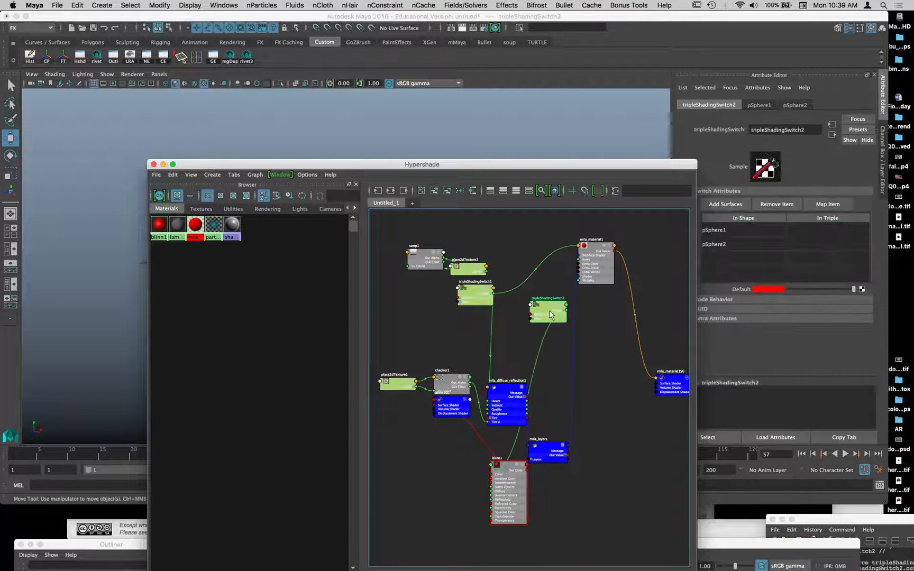
pyautogui.moveTo(521, 168); pyautogui.dragTo(430, 124)
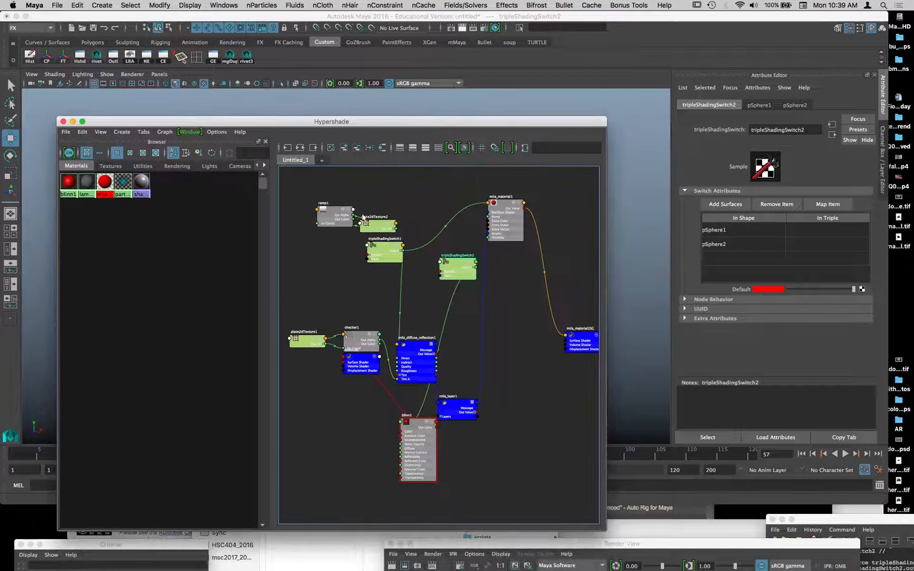
pyautogui.moveTo(355, 225); pyautogui.dragTo(342, 280)
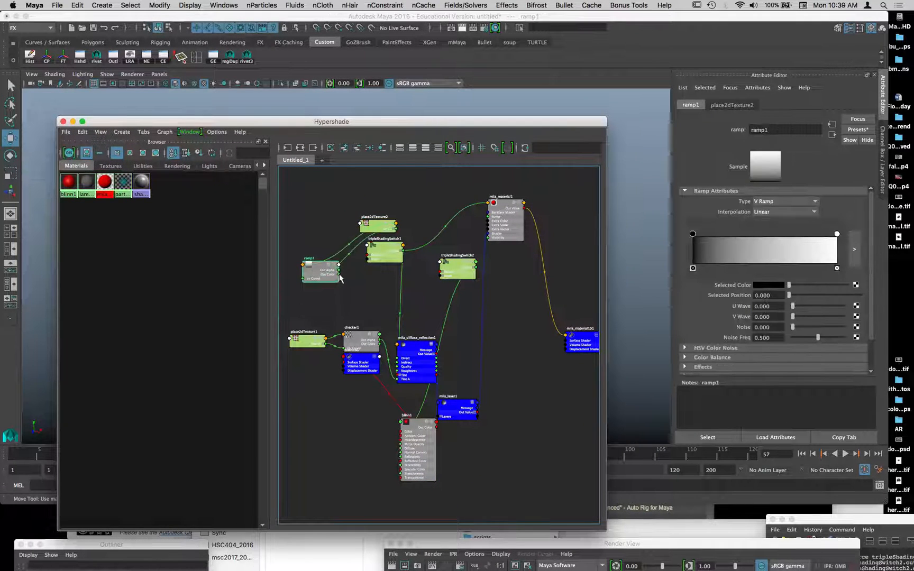
pyautogui.moveTo(390, 300); pyautogui.dragTo(439, 277)
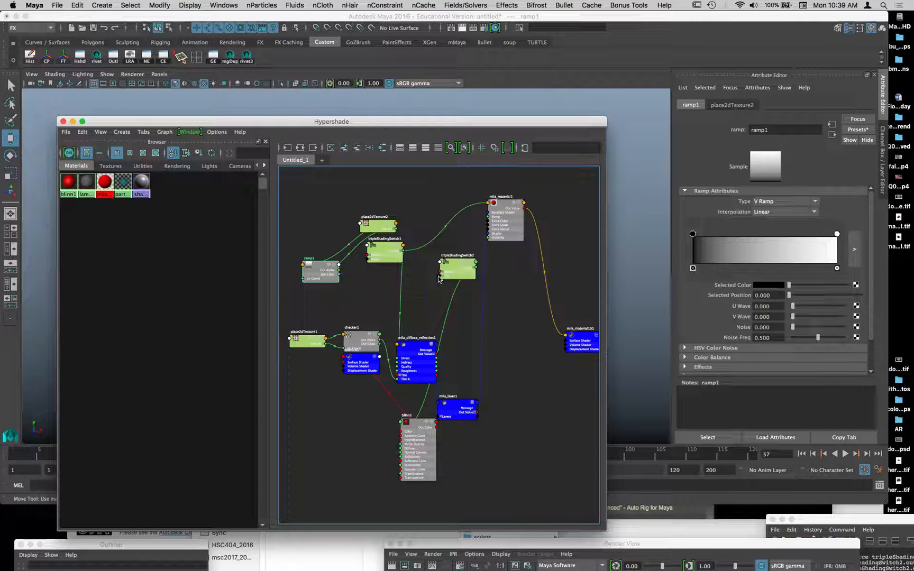
pyautogui.moveTo(339, 272); pyautogui.dragTo(441, 262)
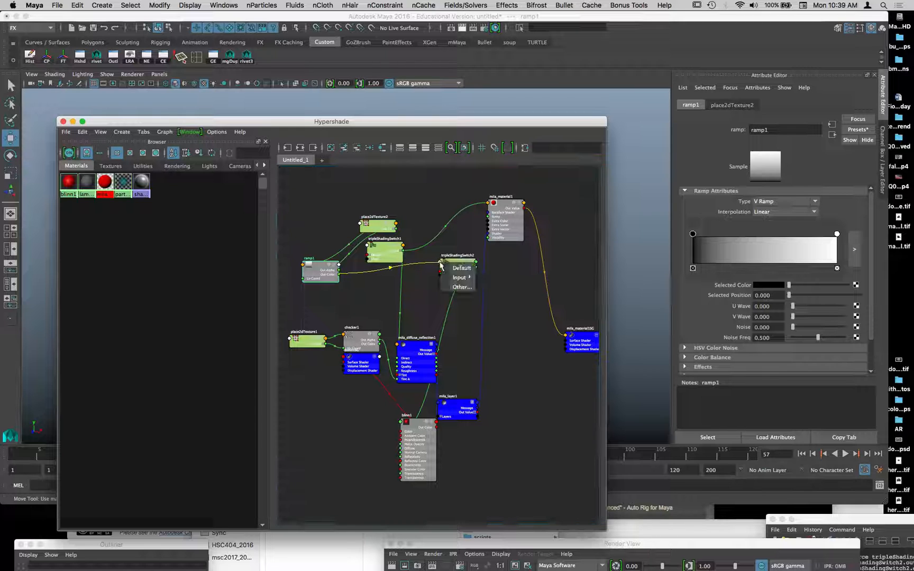
pyautogui.moveTo(460, 278)
pyautogui.moveTo(506, 280)
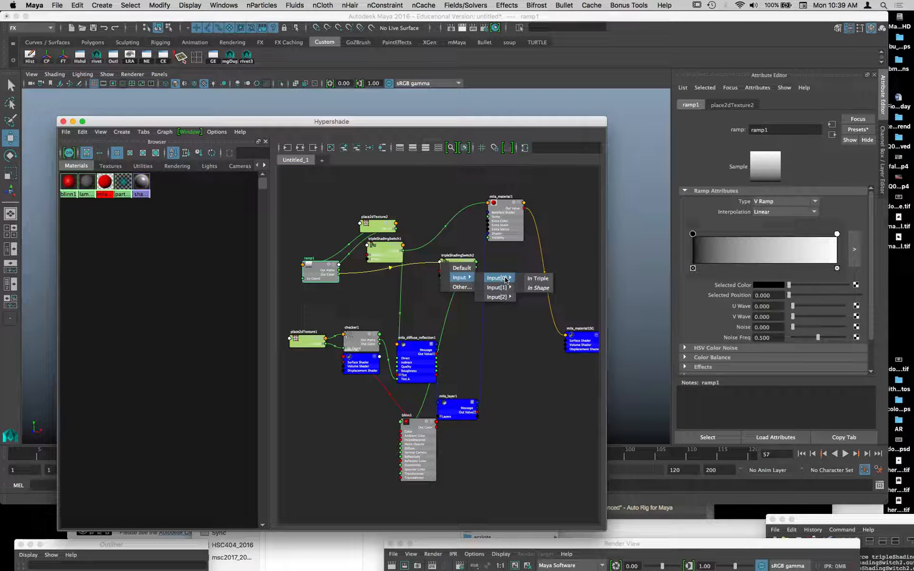
pyautogui.click(542, 280)
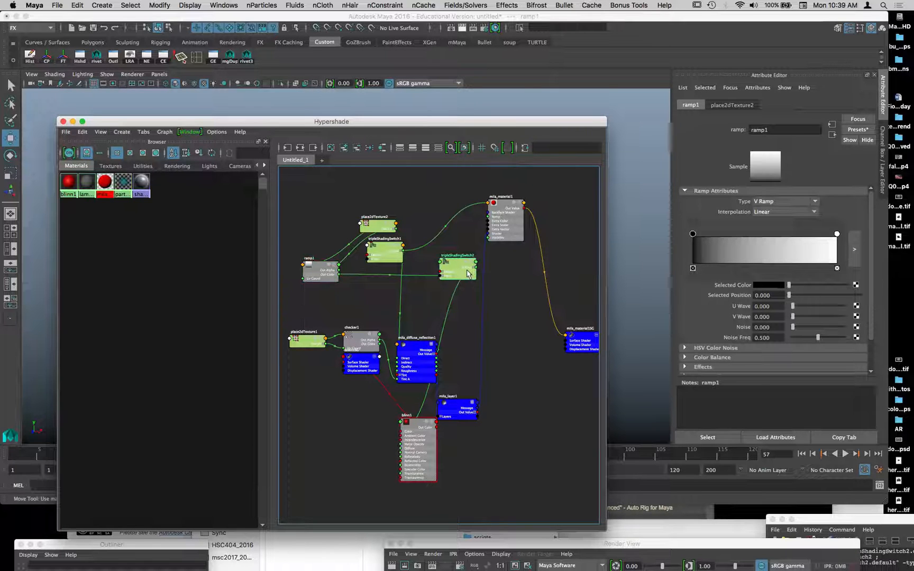
pyautogui.click(467, 273)
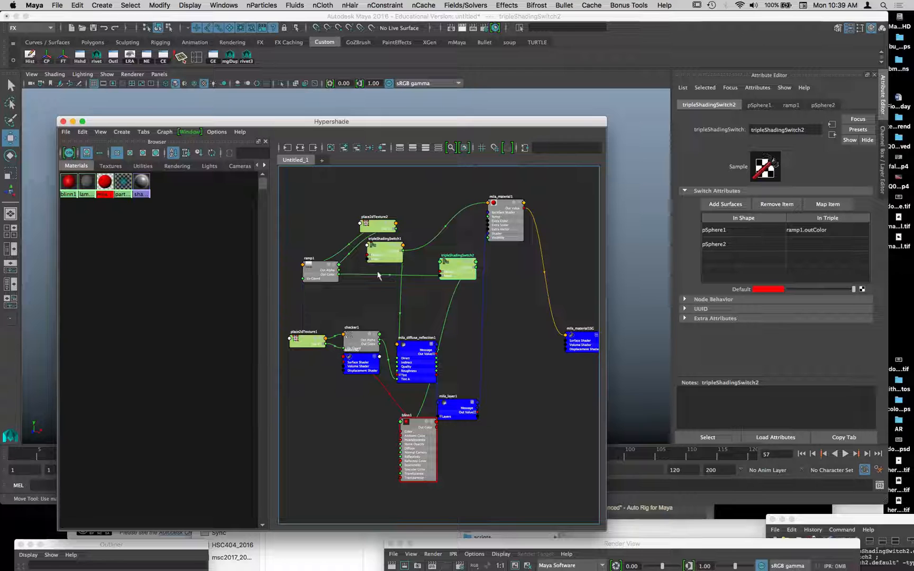
# Step: Create a checker texture node and place it just above the ramp node
pyautogui.click(320, 229)
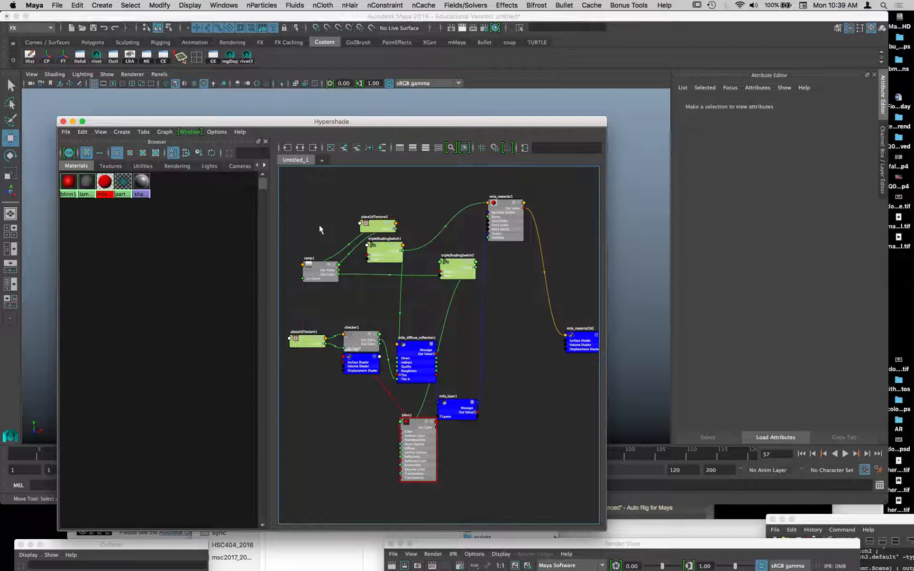
pyautogui.press('Tab')
pyautogui.write('chec')
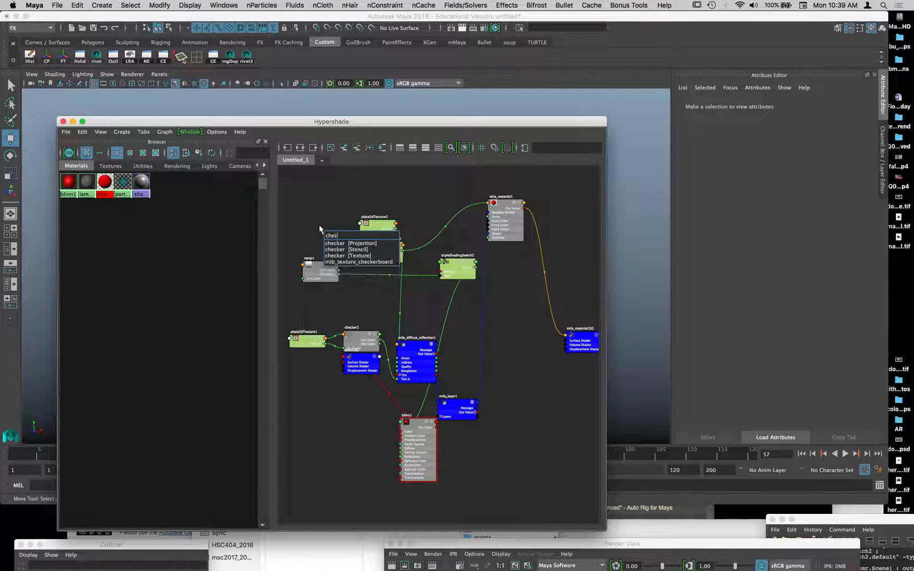
pyautogui.click(333, 256)
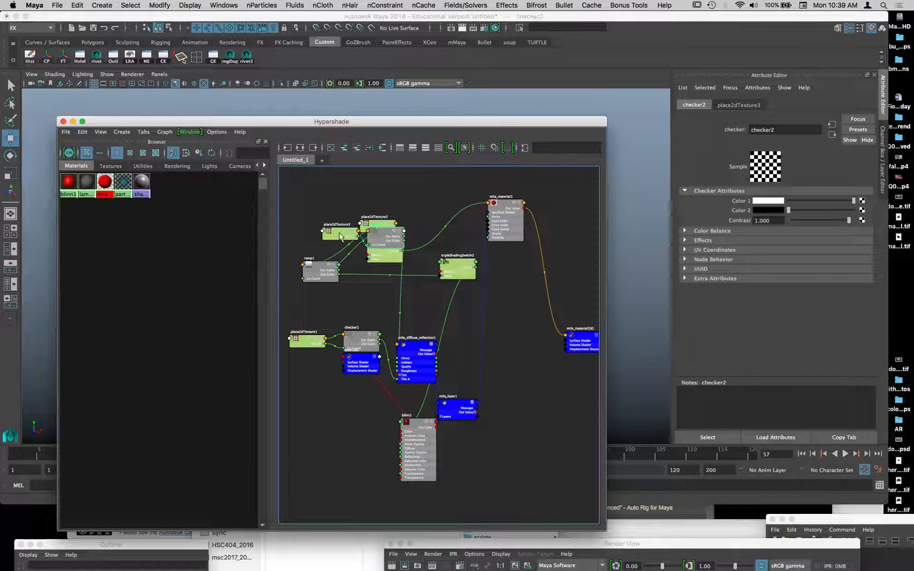
pyautogui.moveTo(381, 244); pyautogui.dragTo(316, 245)
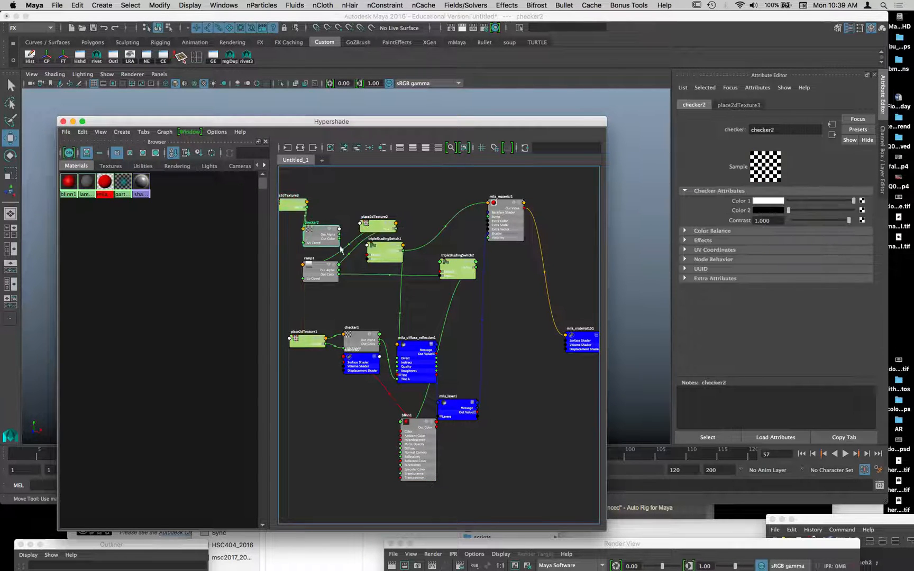
# Step: Connect the new checker's Out Color to tripleShadingSwitch2's Input[1] In Triple and uncover the spheres in the viewport
pyautogui.moveTo(471, 280); pyautogui.dragTo(377, 288)
pyautogui.click(377, 288)
pyautogui.scroll(5, 388, 267)
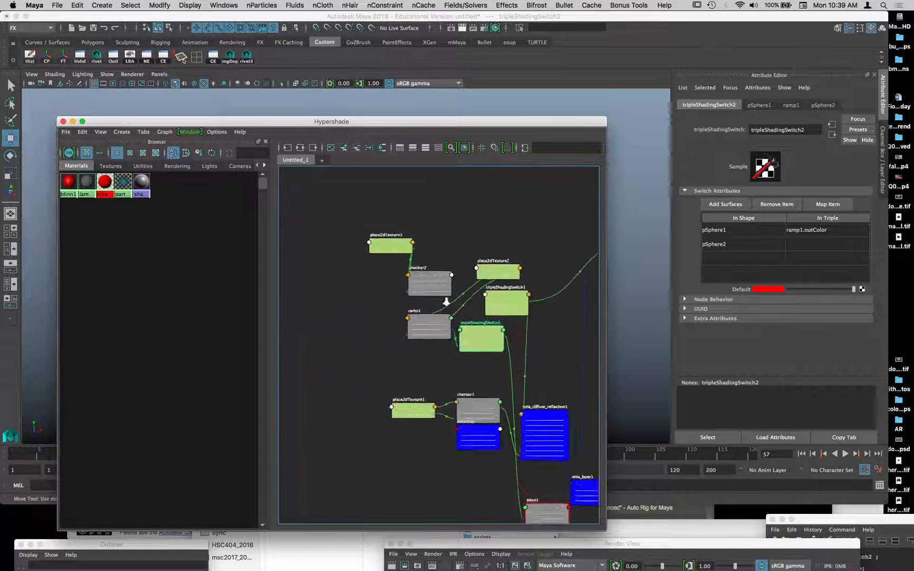
pyautogui.keyDown('alt'); pyautogui.moveTo(387, 268); pyautogui.dragTo(343, 239, button='middle'); pyautogui.keyUp('alt')
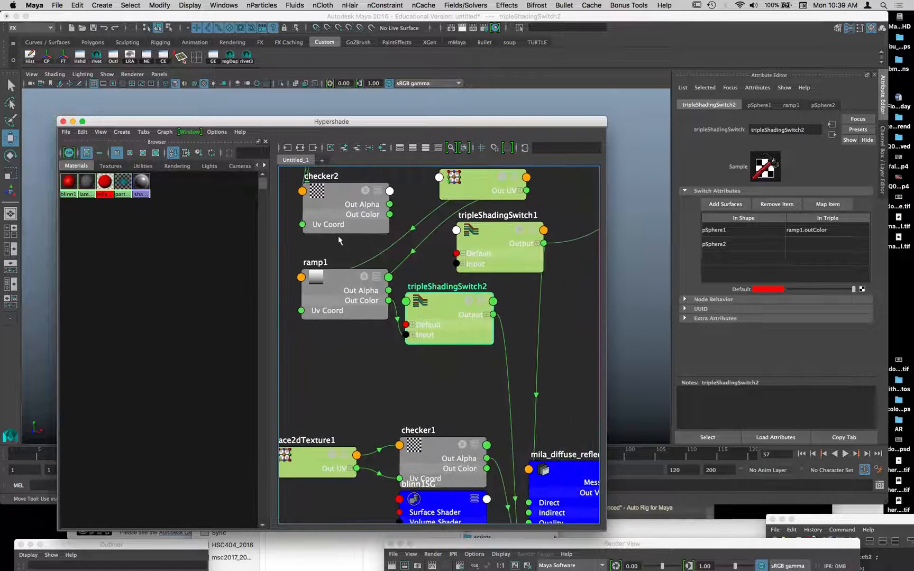
pyautogui.moveTo(390, 215); pyautogui.dragTo(410, 306)
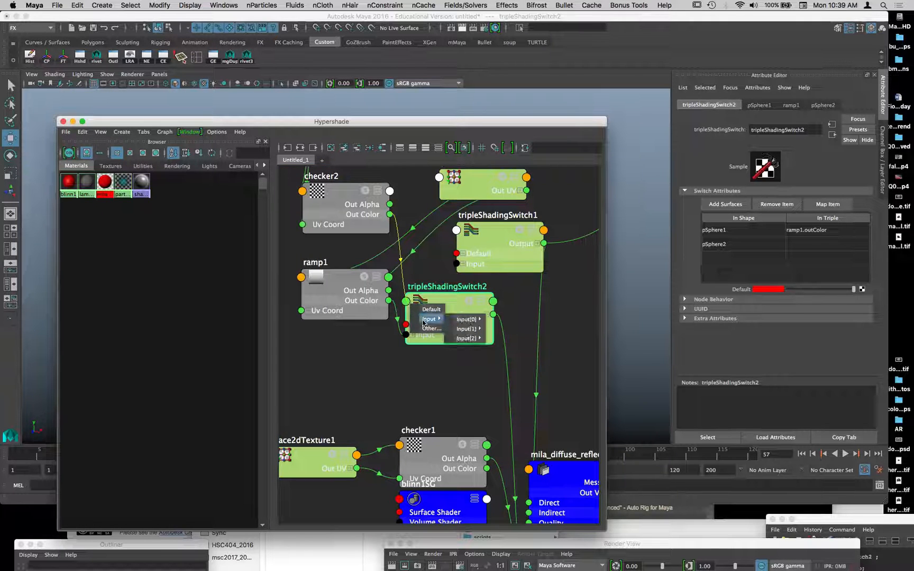
pyautogui.moveTo(430, 319)
pyautogui.moveTo(467, 328)
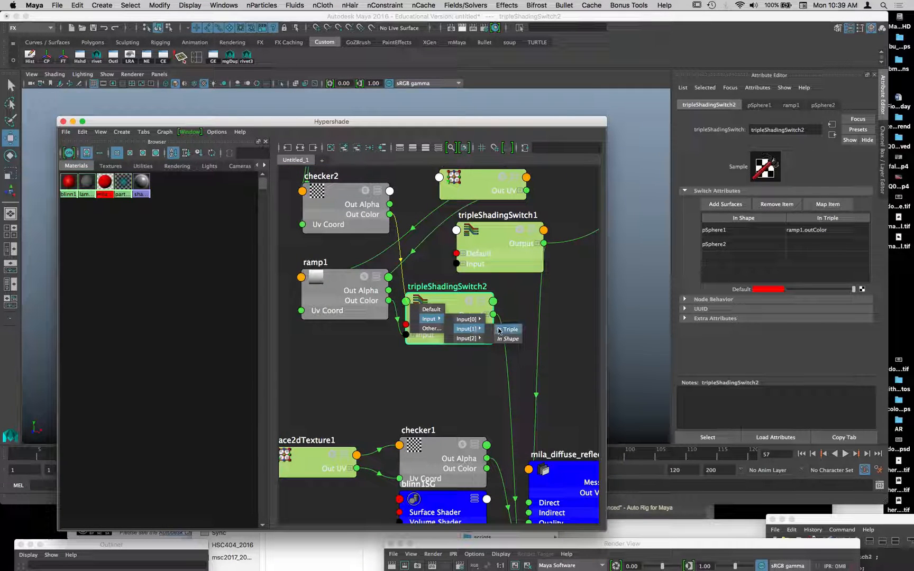
pyautogui.click(507, 329)
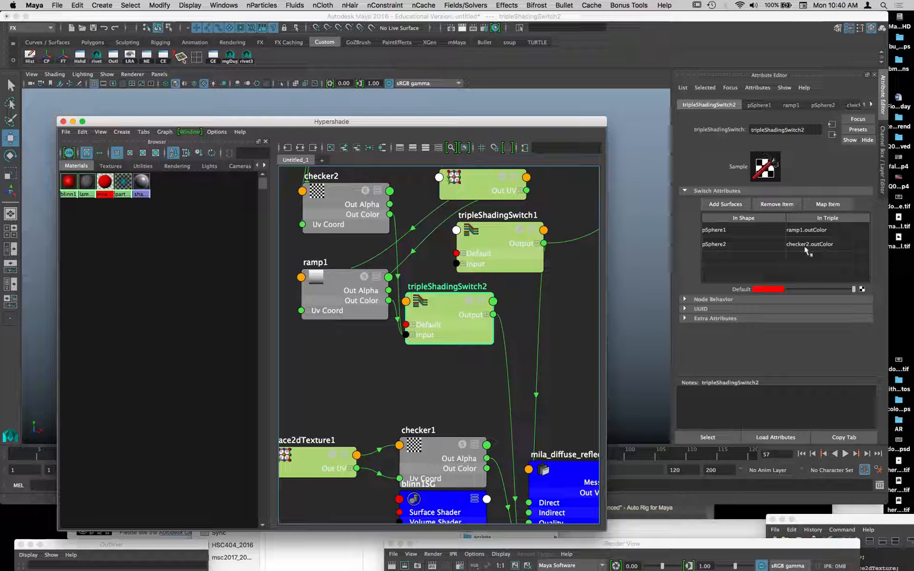
pyautogui.moveTo(580, 128); pyautogui.dragTo(546, 407)
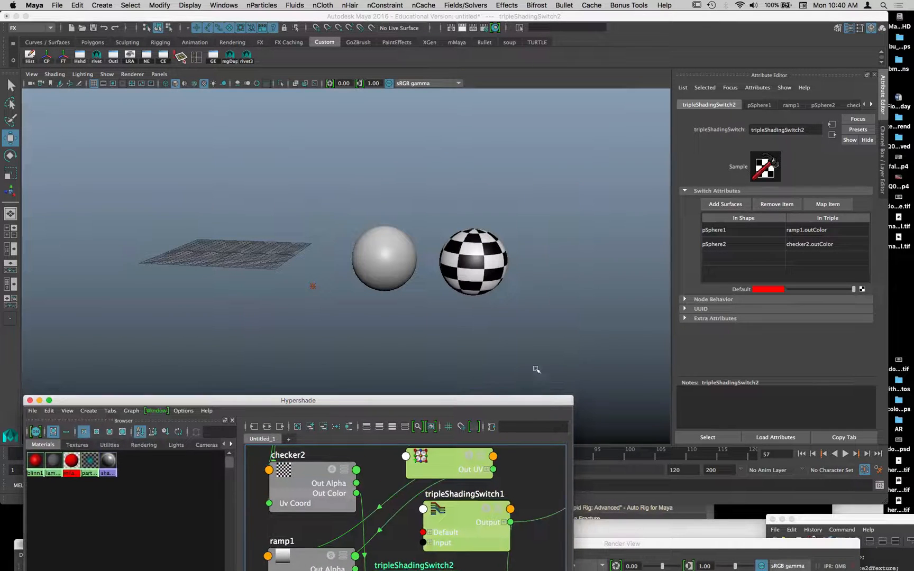
# Step: Move the ramp's black color entry to about position 0.601 and change its color to green
pyautogui.moveTo(438, 396); pyautogui.dragTo(210, 85)
pyautogui.click(74, 259)
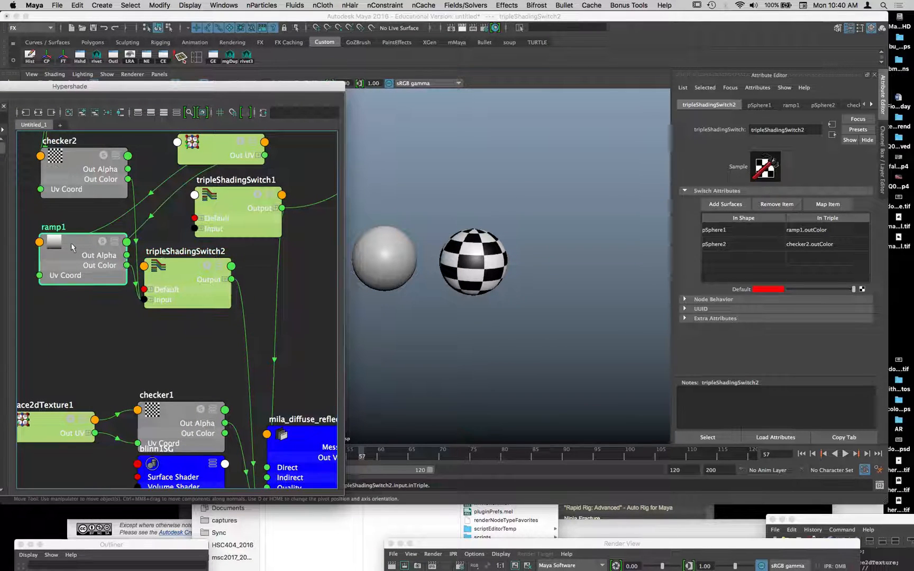
pyautogui.moveTo(693, 236); pyautogui.dragTo(779, 234)
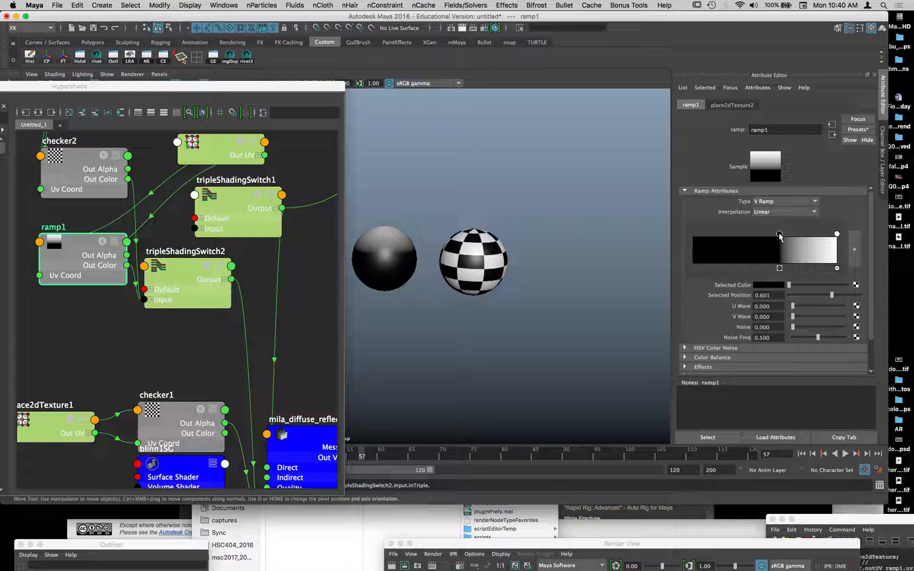
pyautogui.click(779, 286)
pyautogui.click(757, 260)
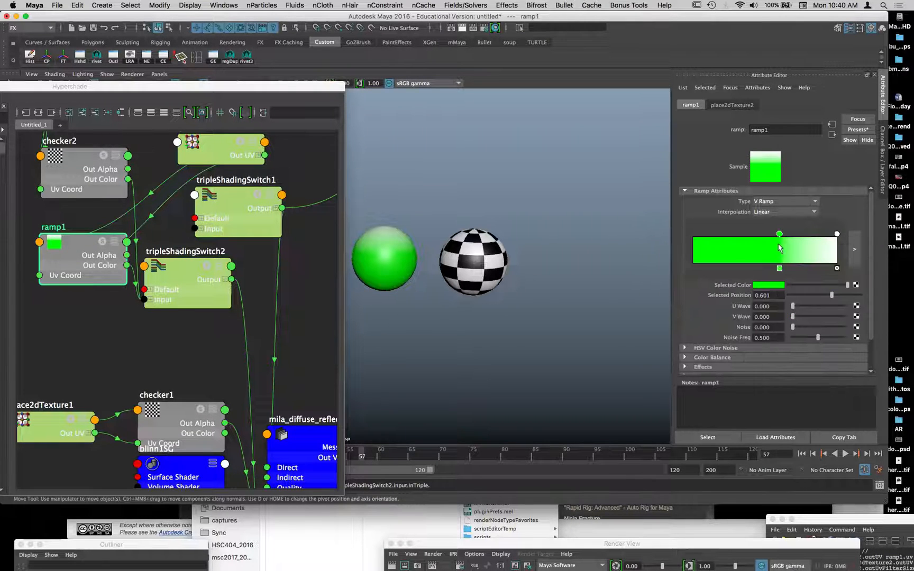
# Step: Sharpen the ramp's transition by moving the green entry back toward the middle and the white entry to about 0.518
pyautogui.moveTo(780, 234); pyautogui.dragTo(755, 234)
pyautogui.moveTo(837, 234); pyautogui.dragTo(767, 235)
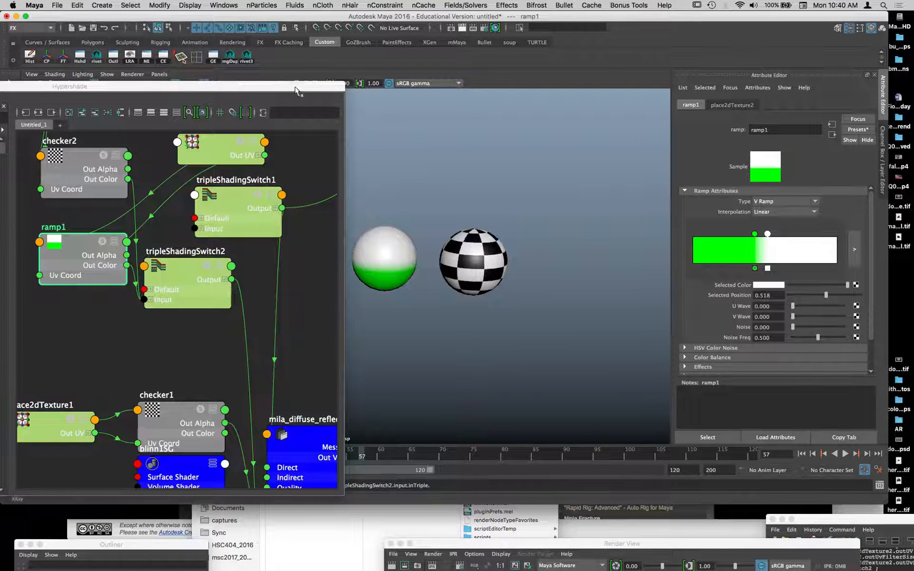
pyautogui.moveTo(296, 90); pyautogui.dragTo(384, 373)
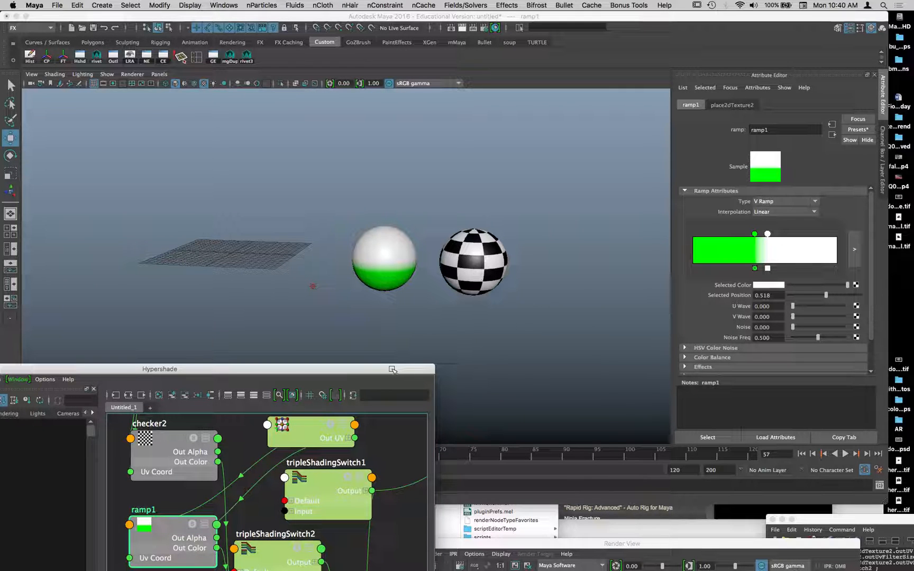
# Step: Rearrange the mila_diffuse_reflection1 and blinn1 nodes in the Hypershade graph to separate their switch connections
pyautogui.moveTo(392, 370); pyautogui.dragTo(533, 234)
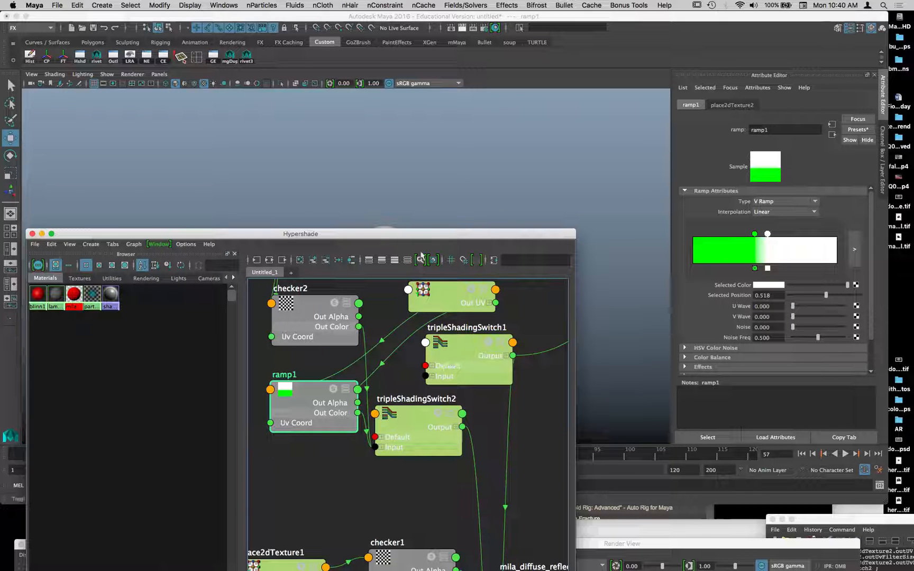
pyautogui.moveTo(422, 233); pyautogui.dragTo(460, 137)
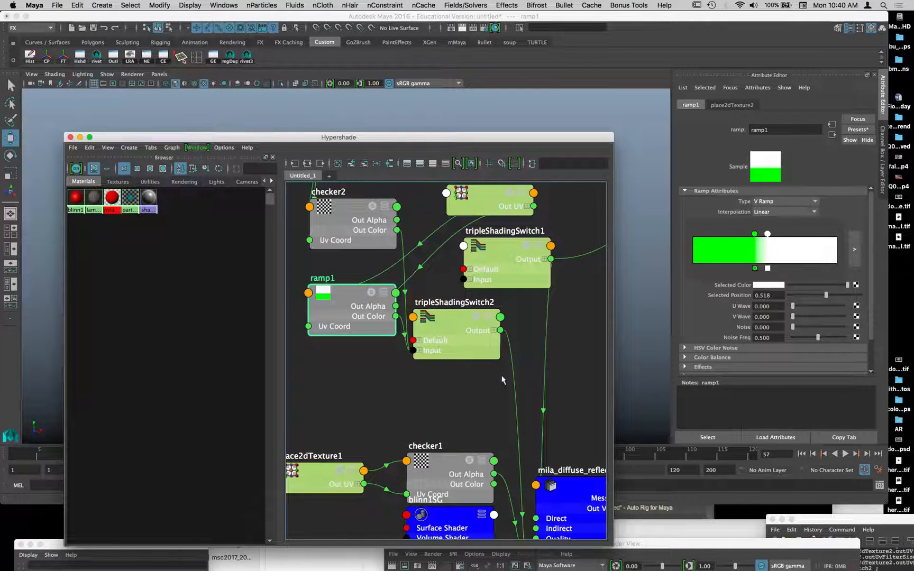
pyautogui.click(487, 375)
pyautogui.scroll(-3, 476, 371)
pyautogui.moveTo(402, 374); pyautogui.dragTo(337, 302, button='middle')
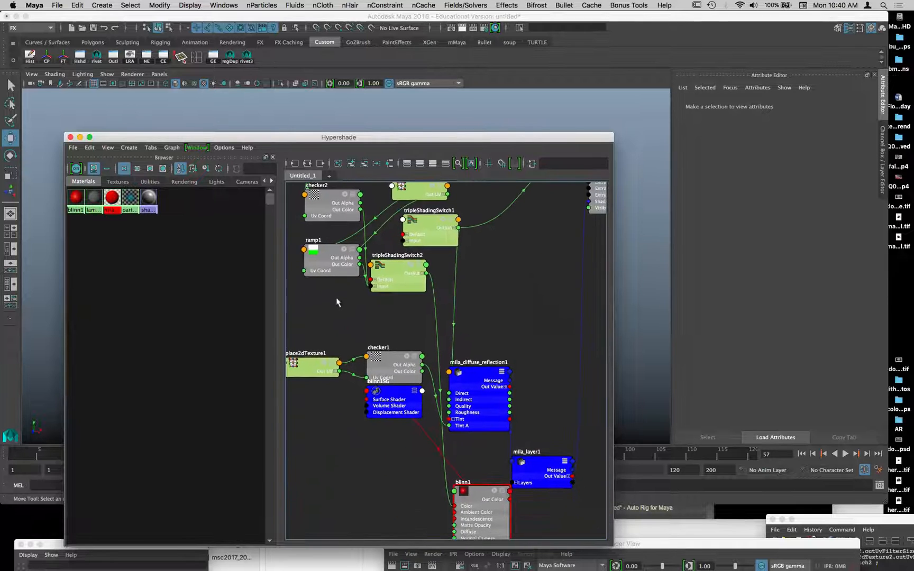
pyautogui.moveTo(476, 394); pyautogui.dragTo(508, 281)
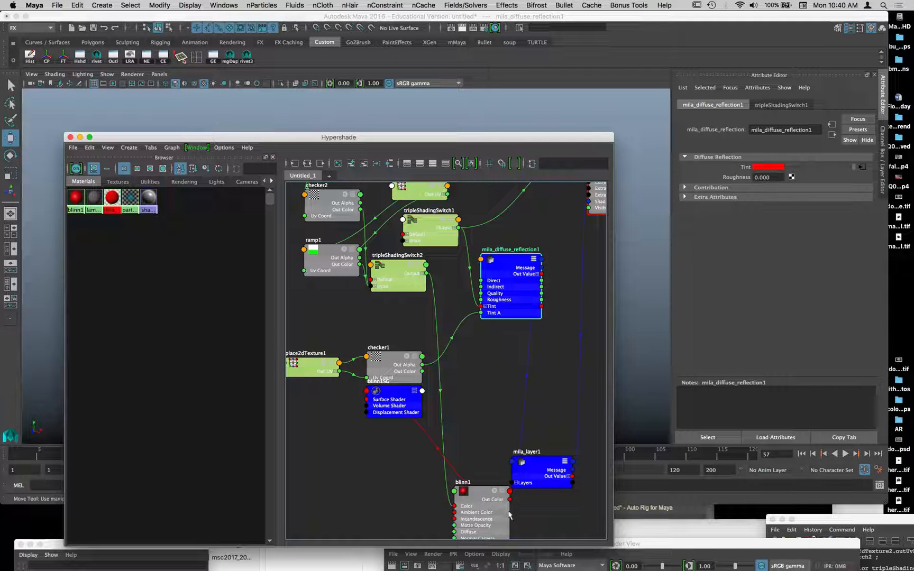
pyautogui.moveTo(510, 515); pyautogui.dragTo(514, 397)
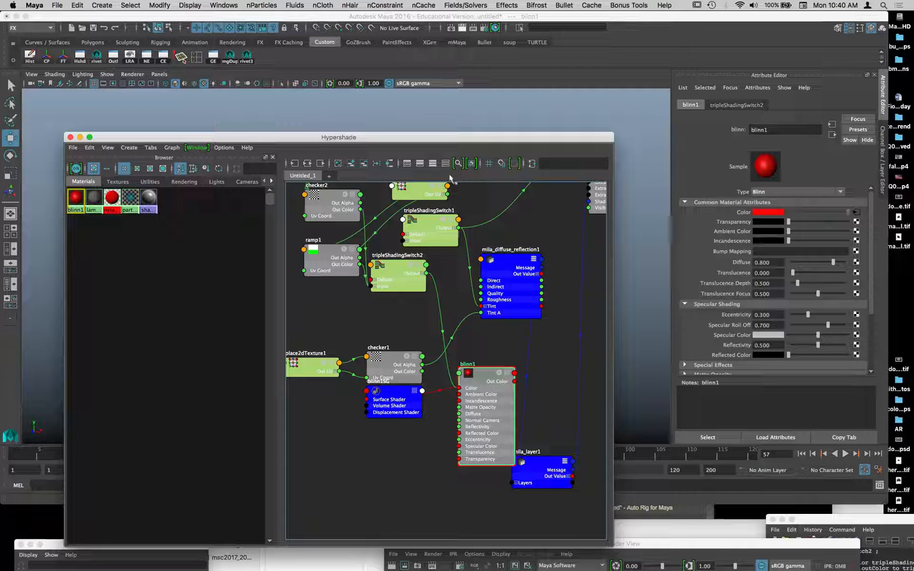
# Step: Graph only blinn1's upstream shading network in the Hypershade and place tripleShadingSwitch2 between its textures and blinn1
pyautogui.click(295, 163)
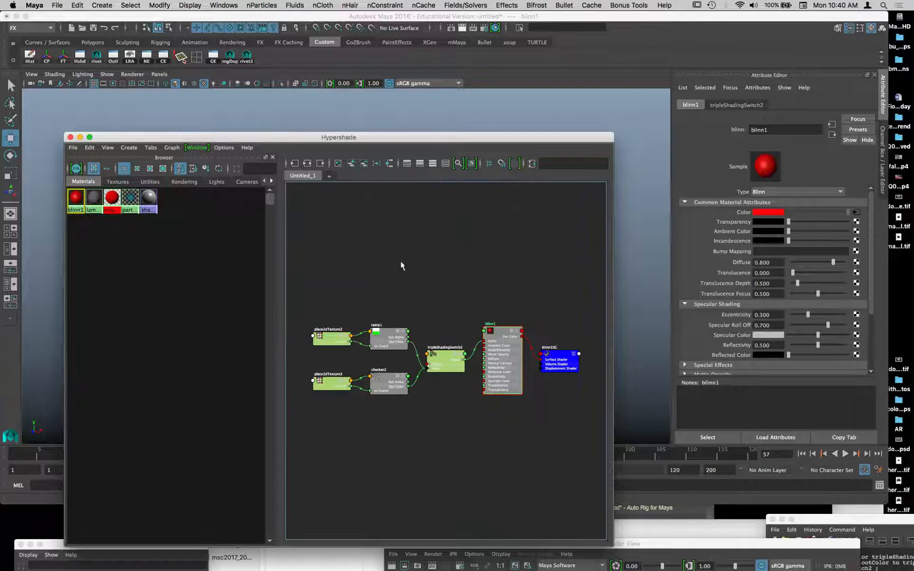
pyautogui.keyDown('alt'); pyautogui.moveTo(438, 402); pyautogui.dragTo(432, 325, button='middle'); pyautogui.keyUp('alt')
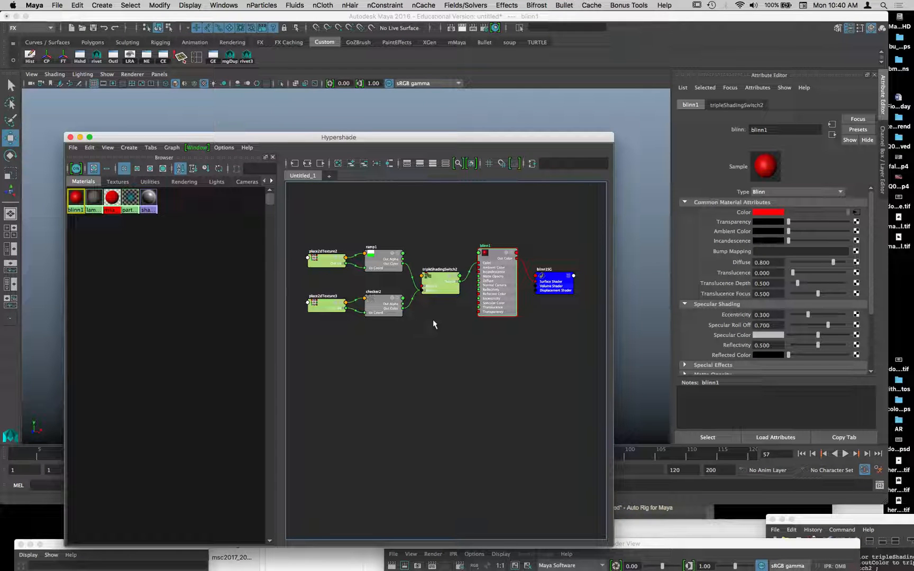
pyautogui.moveTo(439, 291); pyautogui.dragTo(441, 334)
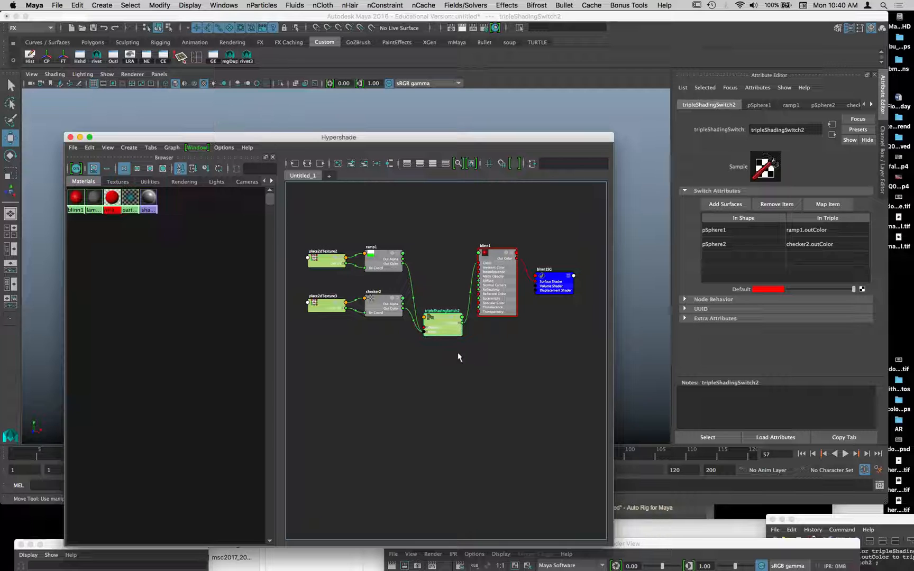
pyautogui.moveTo(442, 329); pyautogui.dragTo(442, 276)
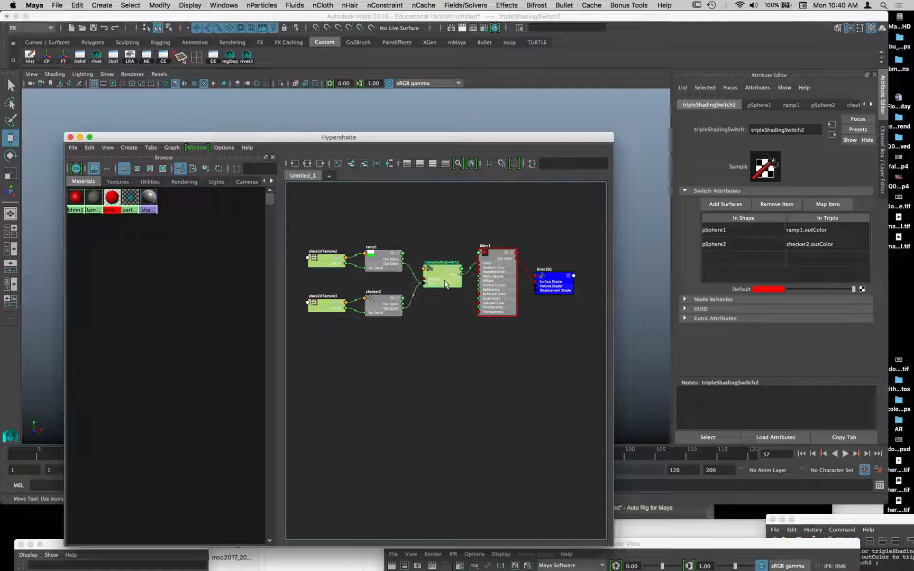
pyautogui.click(441, 379)
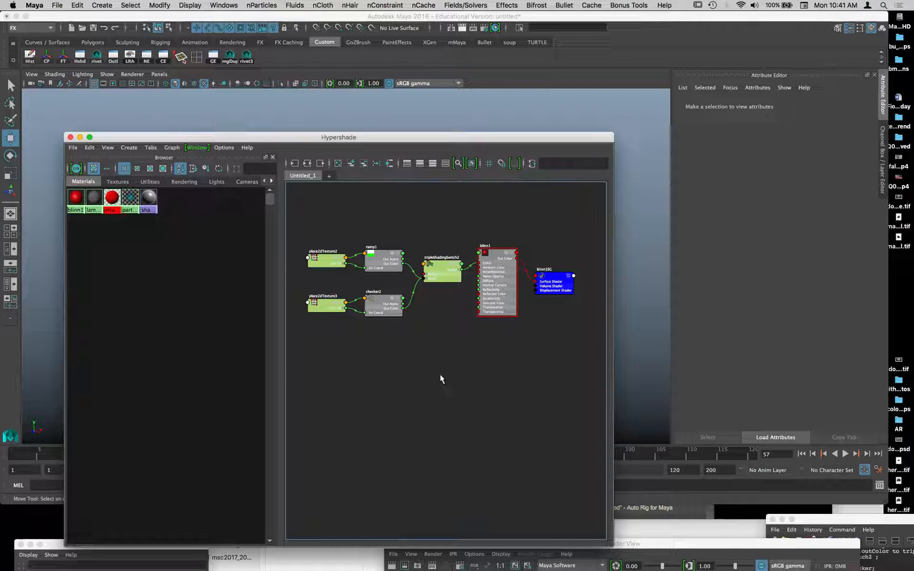
# Step: Create a blendColors node in the Hypershade graph and place it below checker2
pyautogui.press('Tab')
pyautogui.write('blendc')
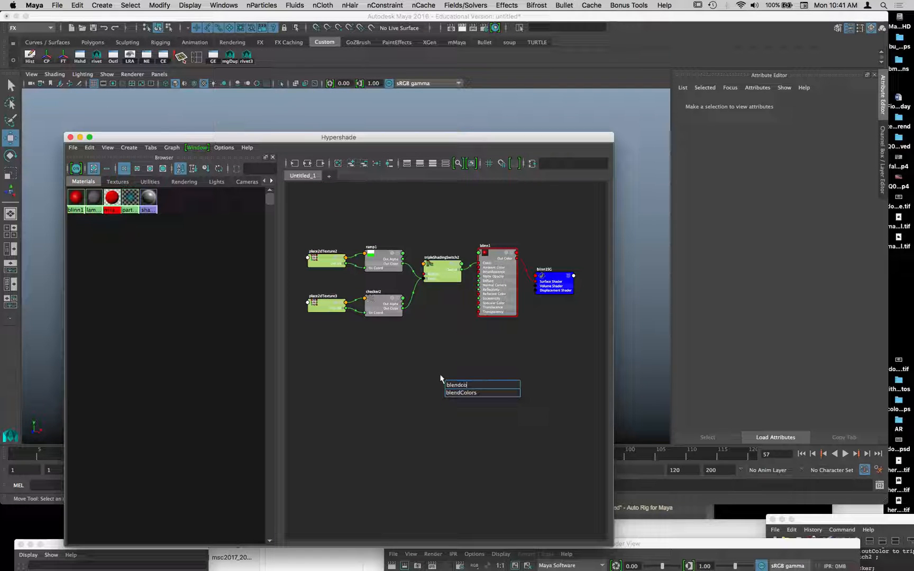
pyautogui.press('Return')
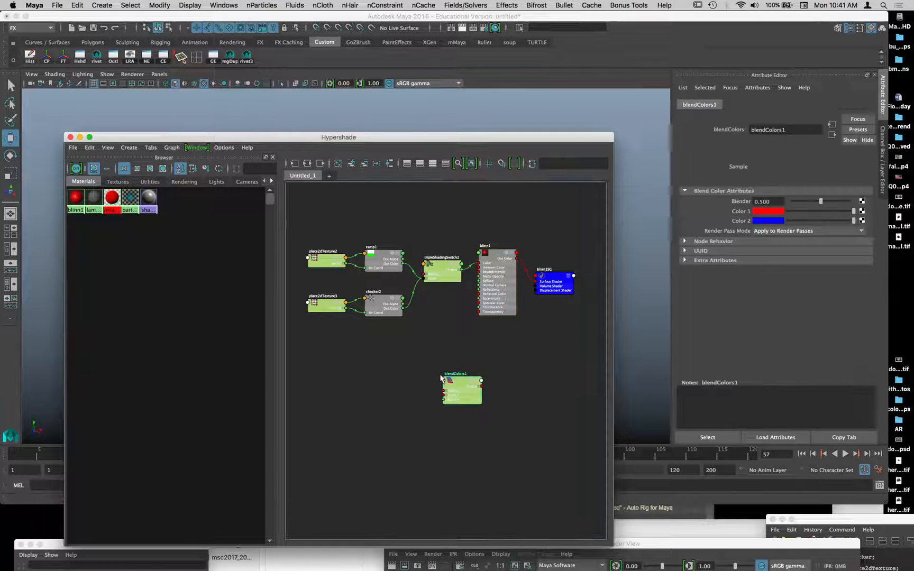
pyautogui.moveTo(443, 368); pyautogui.dragTo(401, 371)
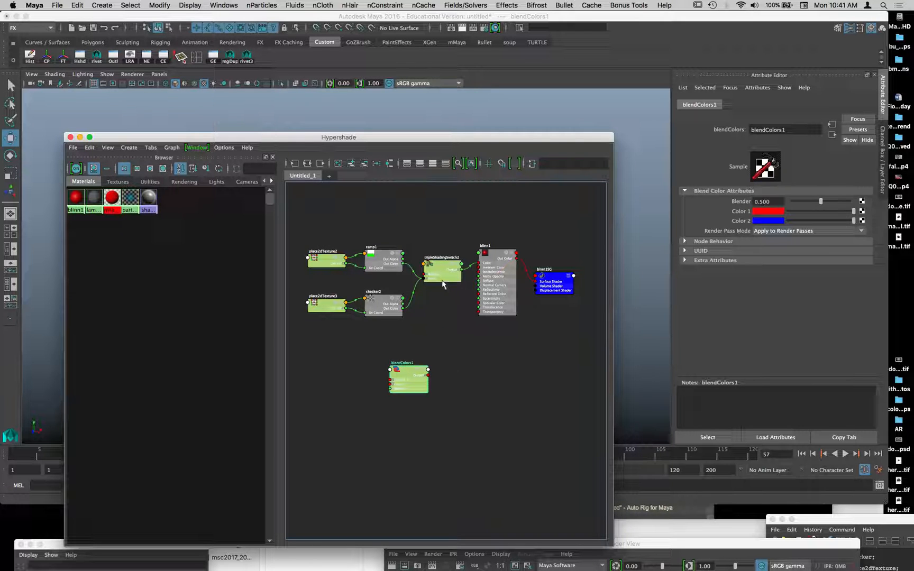
# Step: Move tripleShadingSwitch2 above the graph and delete its connection to blinn1's color
pyautogui.moveTo(443, 284); pyautogui.dragTo(455, 246)
pyautogui.press('Delete')
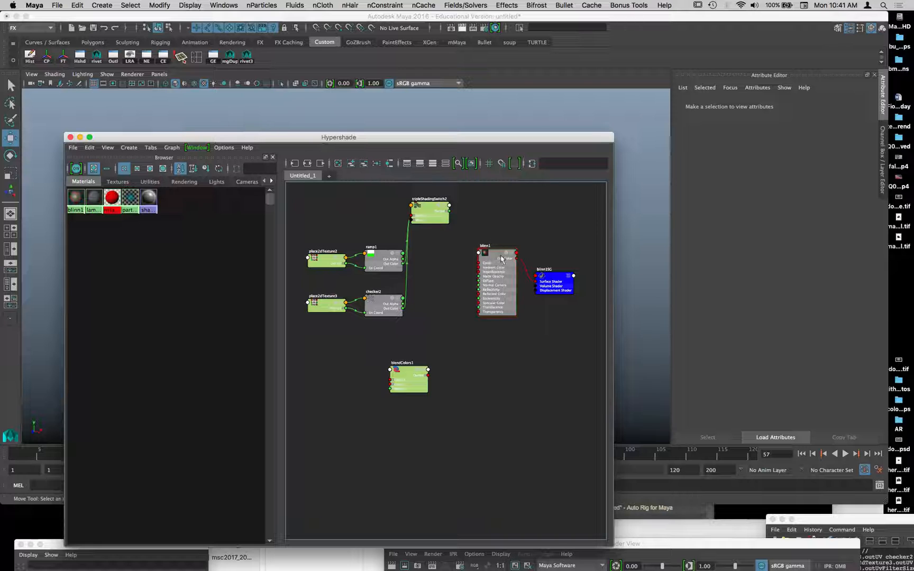
# Step: Set blinn1's Color to red and key it at frame 57
pyautogui.click(491, 267)
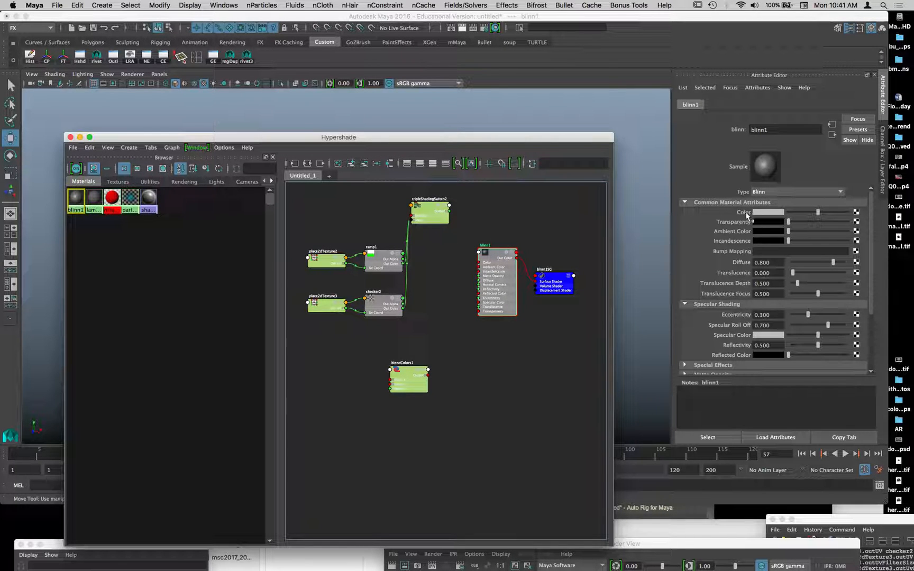
pyautogui.click(768, 213)
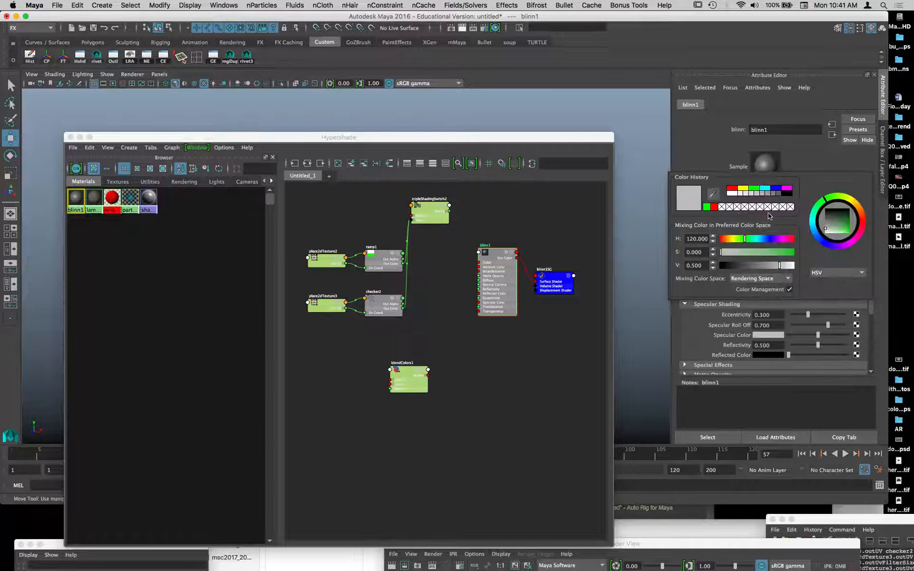
pyautogui.click(716, 209)
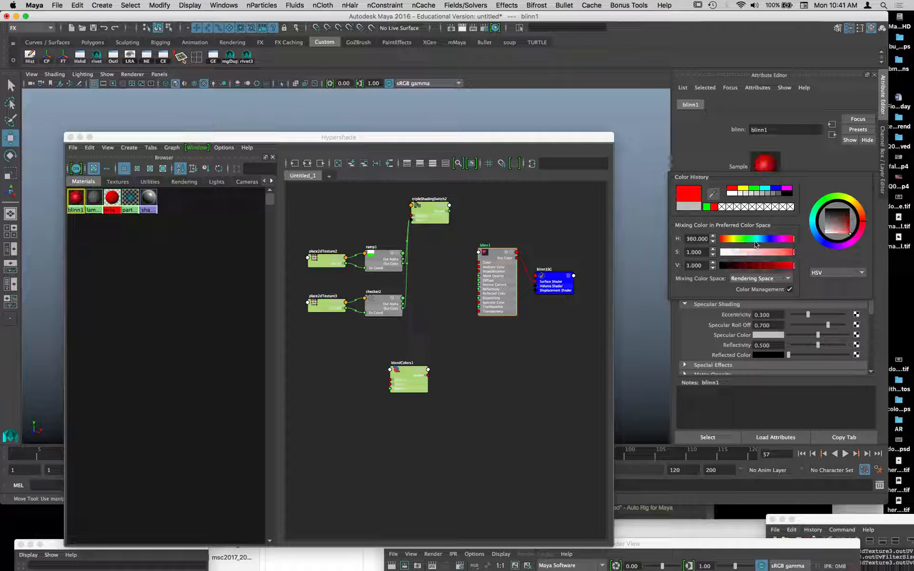
pyautogui.rightClick(743, 210)
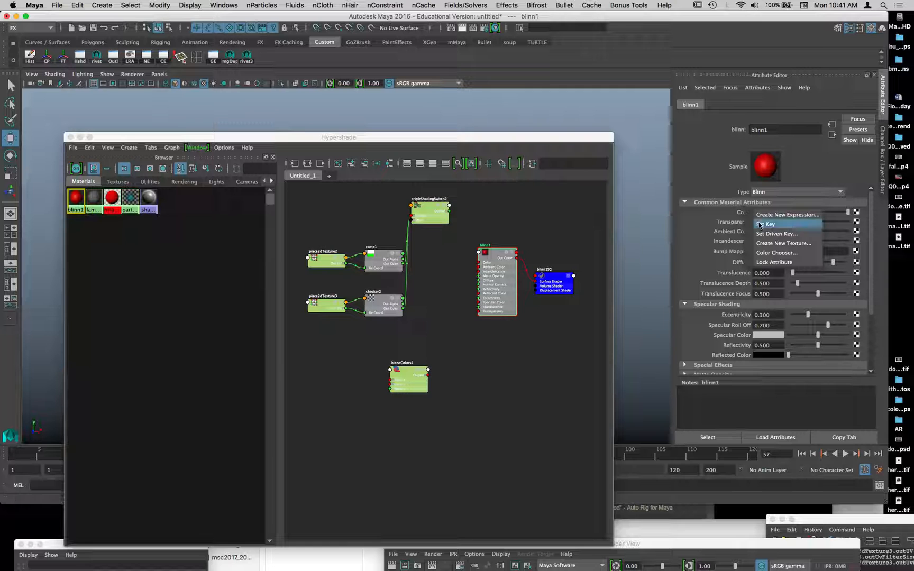
pyautogui.click(777, 223)
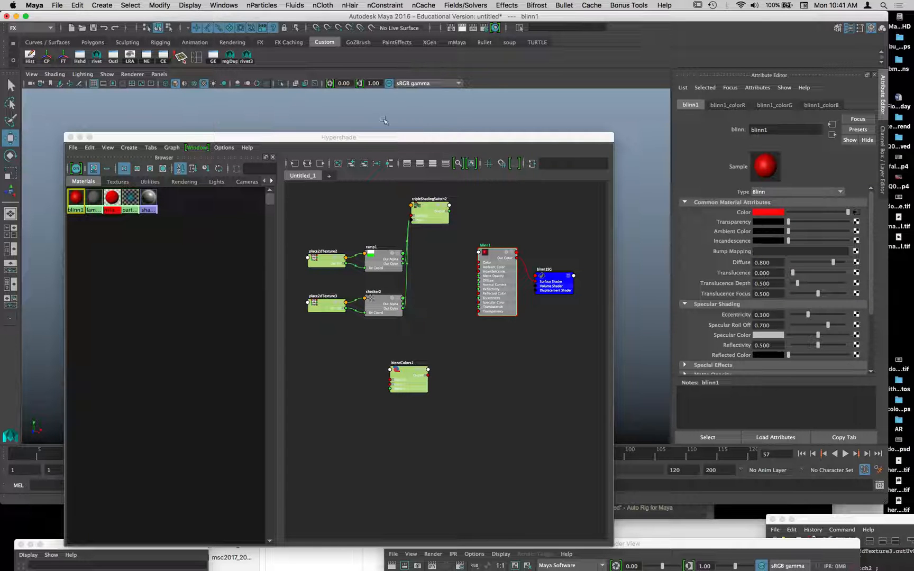
# Step: Move and shrink the Hypershade to uncover the timeline, then key blinn1's Color as green at frame 80
pyautogui.moveTo(387, 140); pyautogui.dragTo(429, 62)
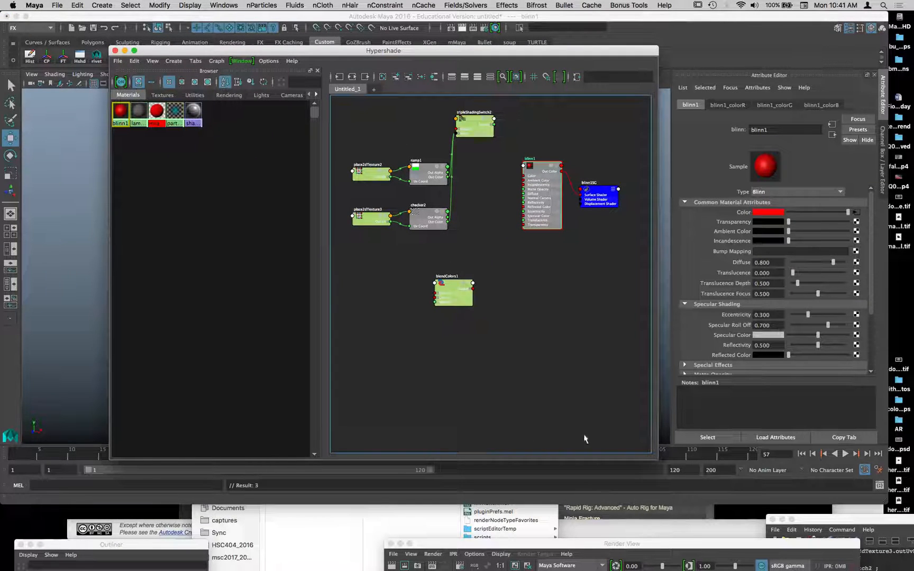
pyautogui.moveTo(656, 459); pyautogui.dragTo(607, 379)
pyautogui.moveTo(361, 456); pyautogui.dragTo(504, 451)
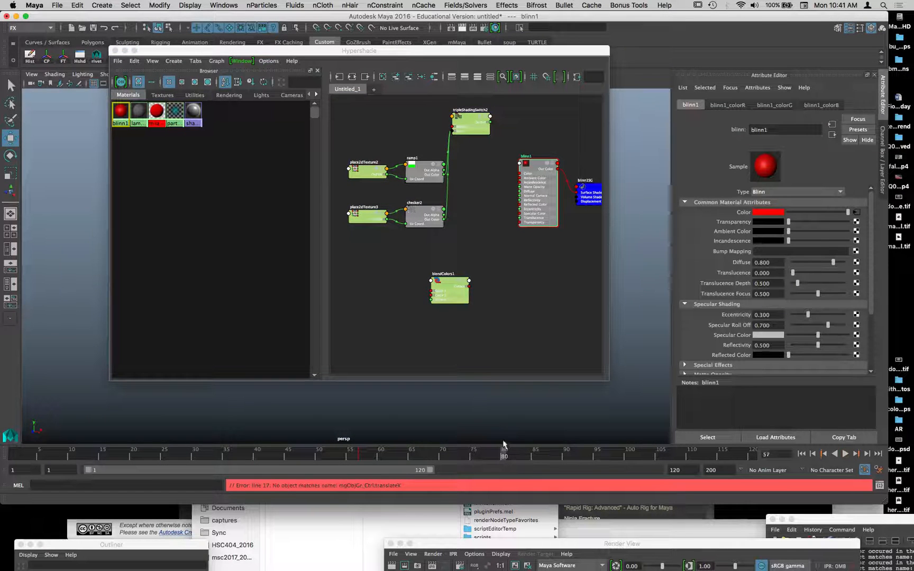
pyautogui.click(776, 212)
pyautogui.click(720, 203)
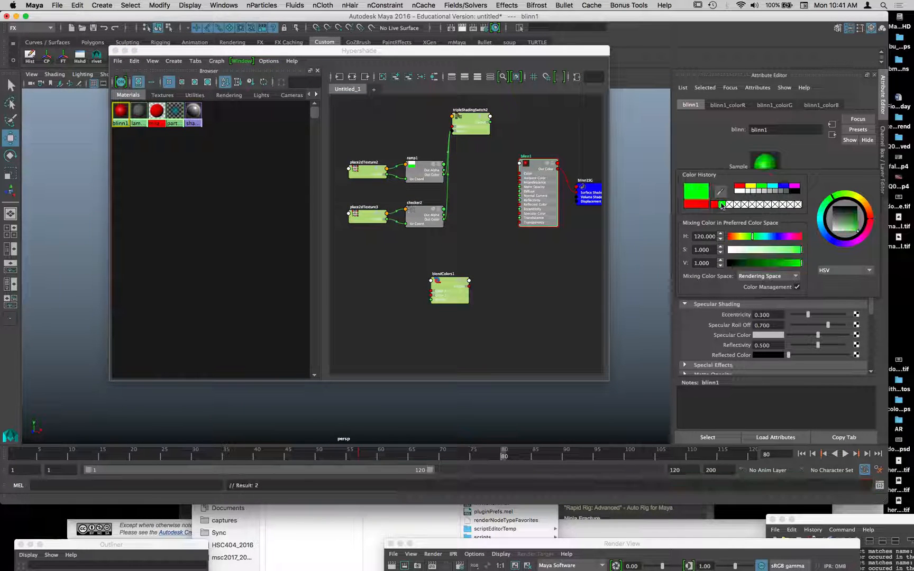
pyautogui.rightClick(738, 211)
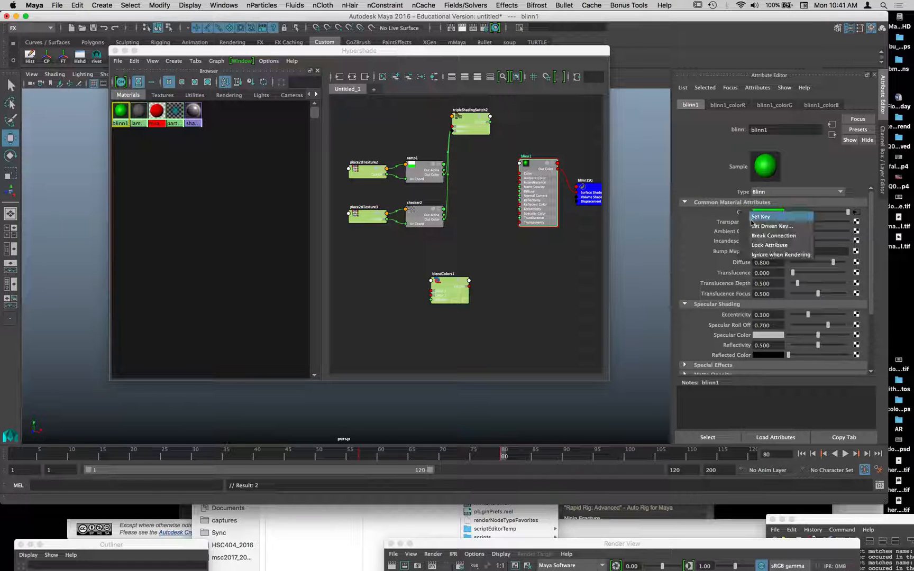
pyautogui.click(751, 218)
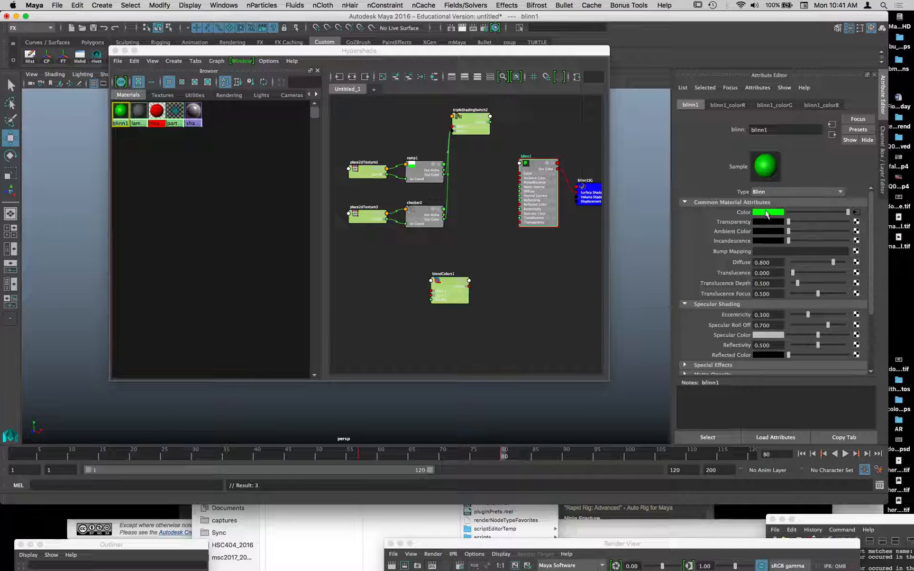
pyautogui.click(766, 212)
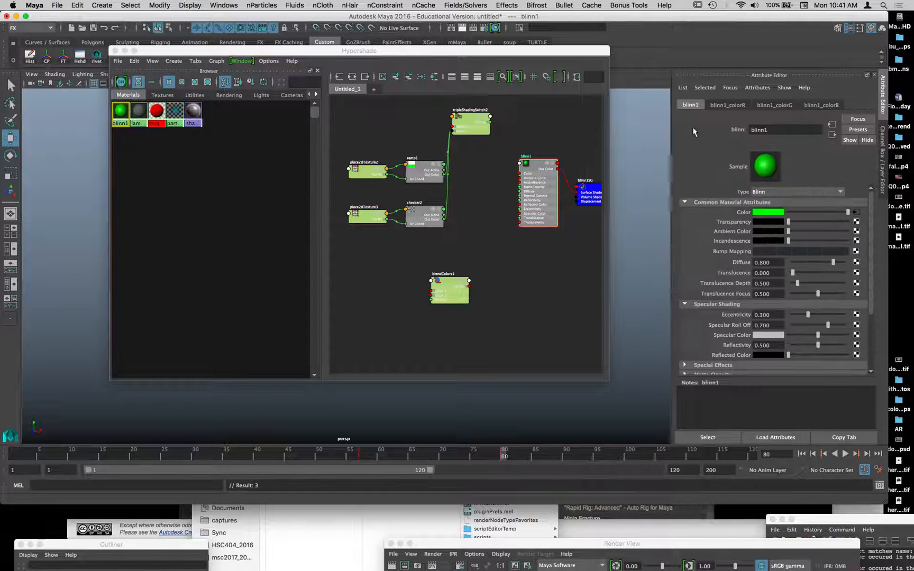
# Step: Break the keyed connection on blinn1's Color and connect blendColors1's output to it instead
pyautogui.moveTo(447, 295); pyautogui.dragTo(464, 275)
pyautogui.click(532, 197)
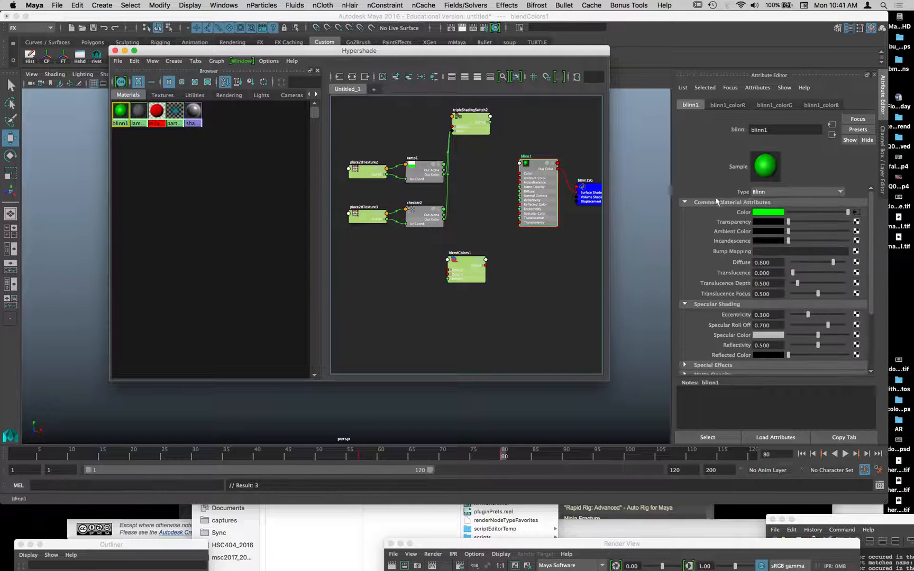
pyautogui.rightClick(742, 211)
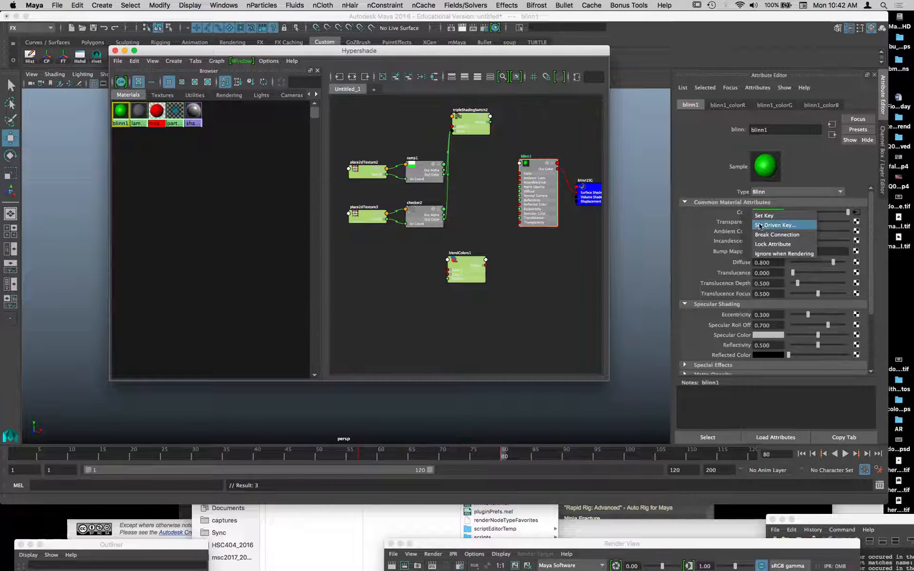
pyautogui.click(767, 241)
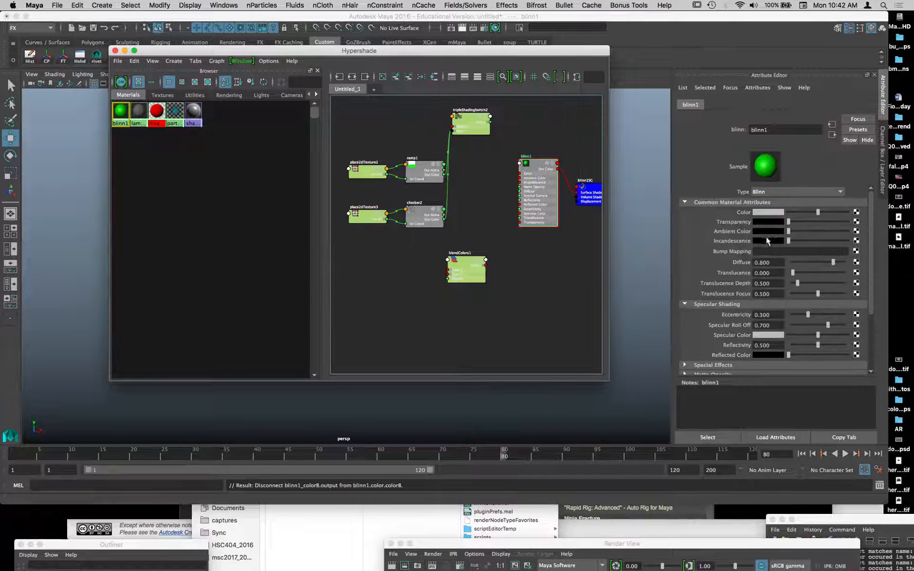
pyautogui.moveTo(470, 273); pyautogui.dragTo(746, 212, button='middle')
pyautogui.click(469, 279)
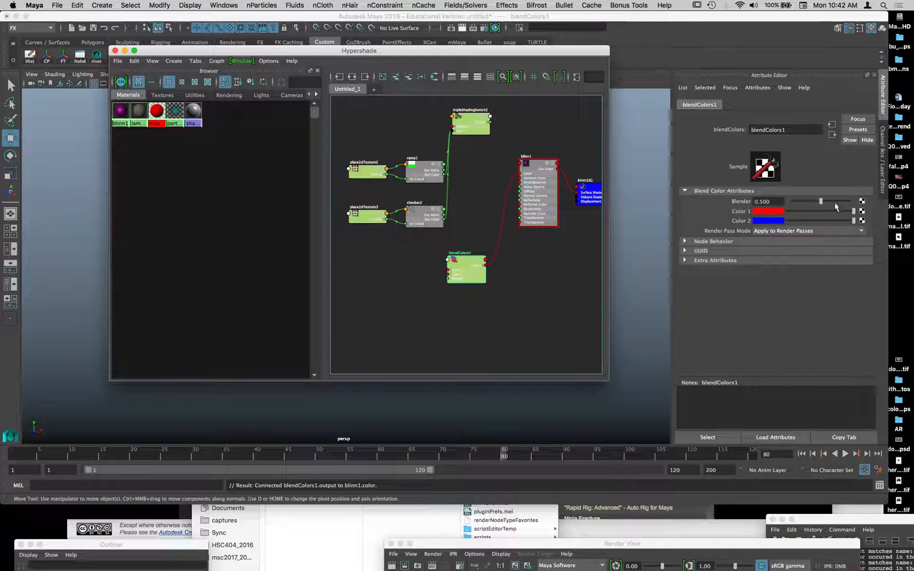
# Step: Enlarge the Hypershade material swatches and shift blendColors1's Blender to 1.000 and then down to 0.000
pyautogui.moveTo(821, 202); pyautogui.dragTo(850, 204)
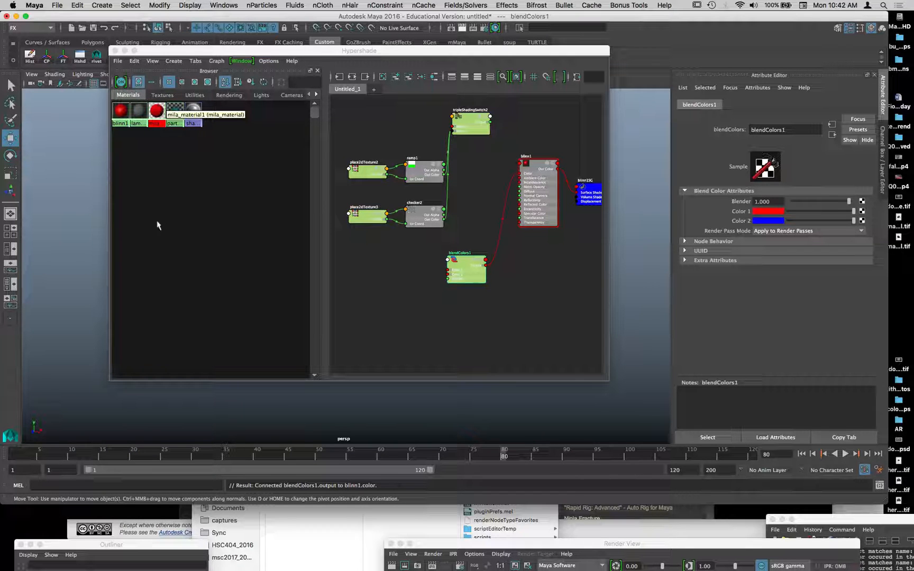
pyautogui.keyDown('alt'); pyautogui.moveTo(160, 201); pyautogui.dragTo(312, 206, button='right'); pyautogui.keyUp('alt')
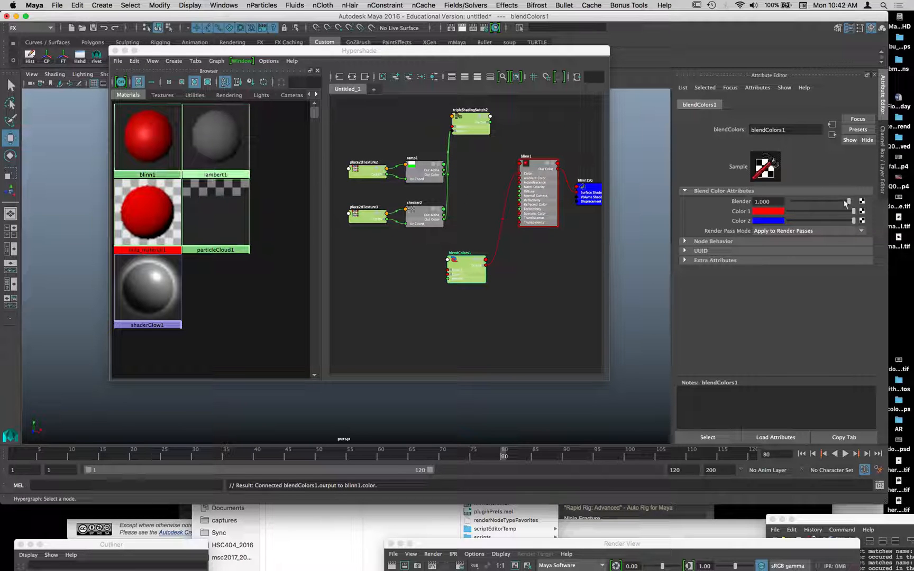
pyautogui.moveTo(846, 204); pyautogui.dragTo(800, 207)
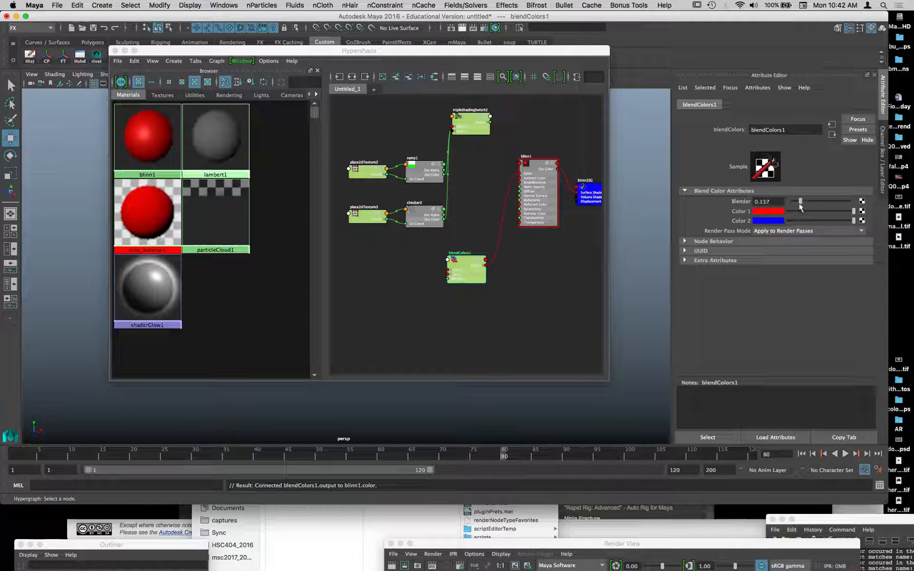
# Step: Open a floating copy of blinn1's attributes and move it clear of the Hypershade
pyautogui.click(200, 204)
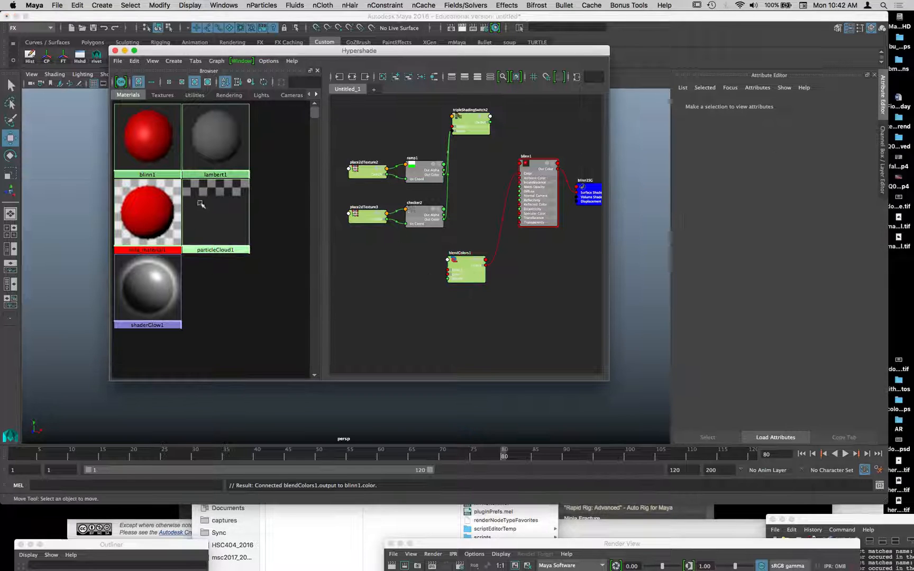
pyautogui.click(151, 140)
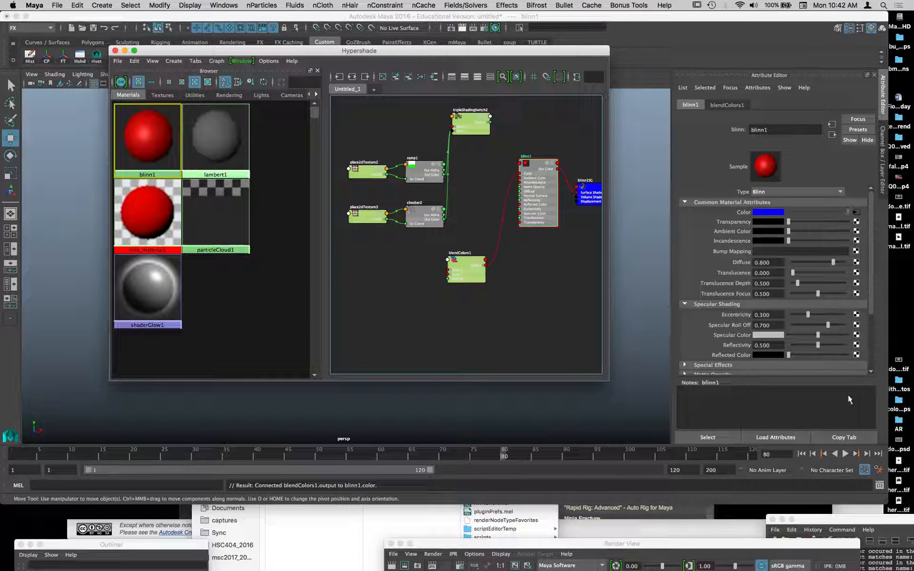
pyautogui.click(843, 438)
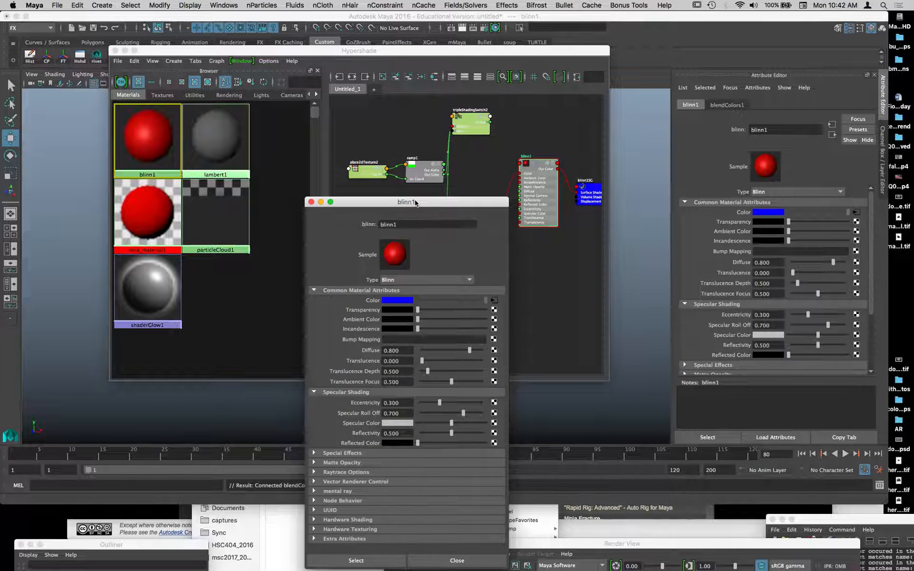
pyautogui.moveTo(416, 203); pyautogui.dragTo(810, 95)
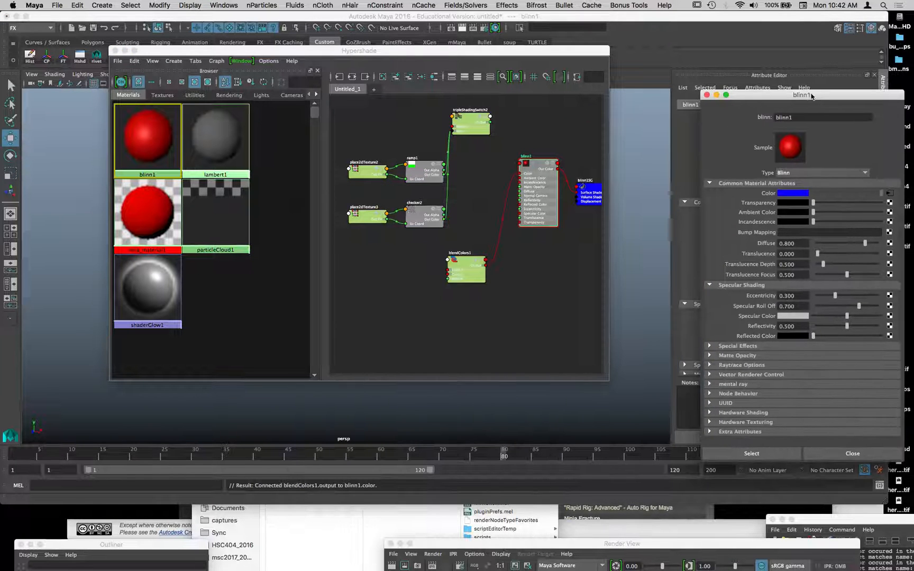
# Step: Raise blendColors1's Blender to 0.607 and then 1.000 with blinn1's floating attributes alongside, then place that window beside the Hypershade
pyautogui.click(454, 274)
pyautogui.moveTo(768, 94); pyautogui.dragTo(533, 93)
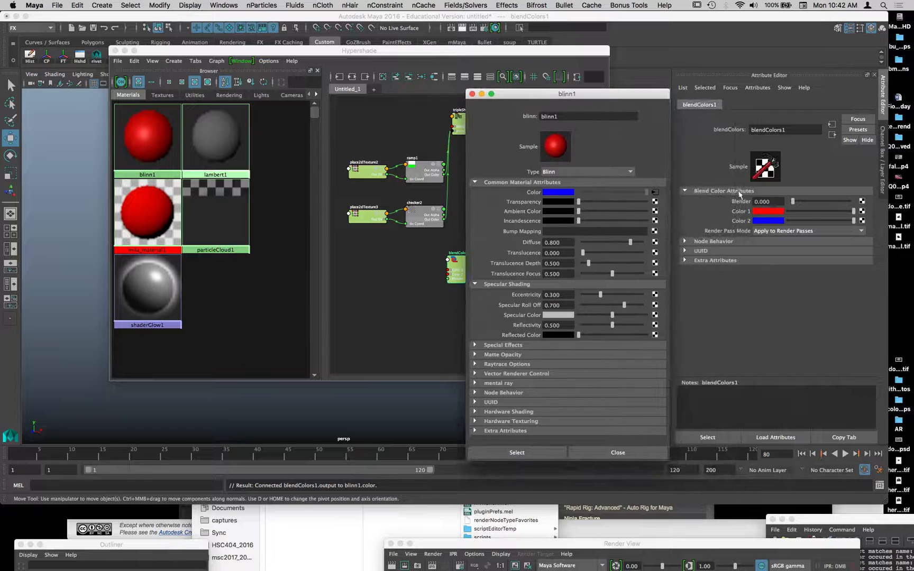
pyautogui.moveTo(795, 202); pyautogui.dragTo(828, 204)
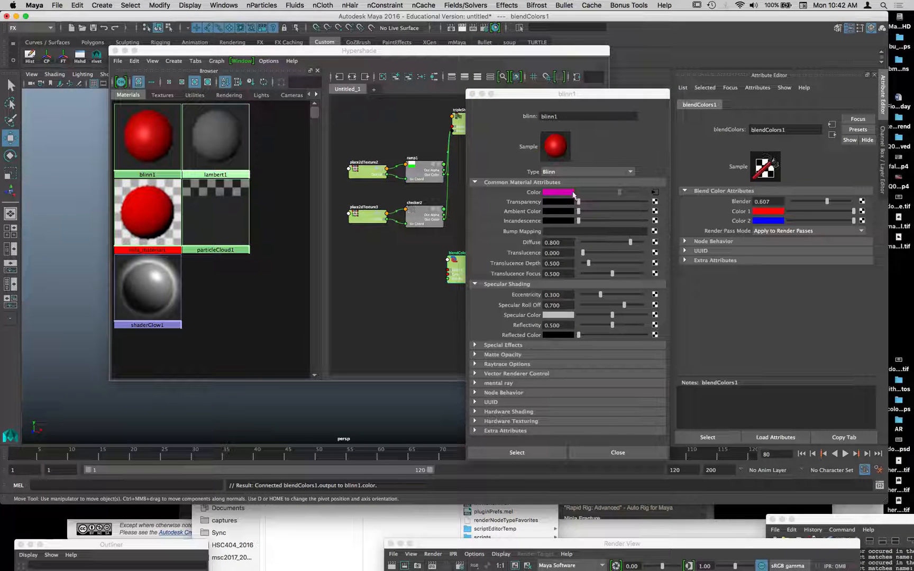
pyautogui.moveTo(827, 201); pyautogui.dragTo(851, 205)
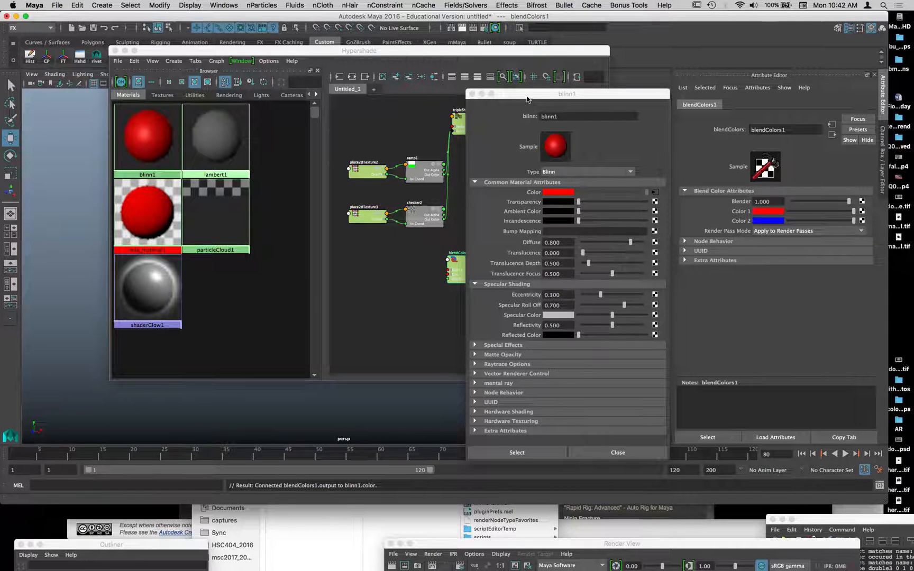
pyautogui.moveTo(527, 98); pyautogui.dragTo(680, 56)
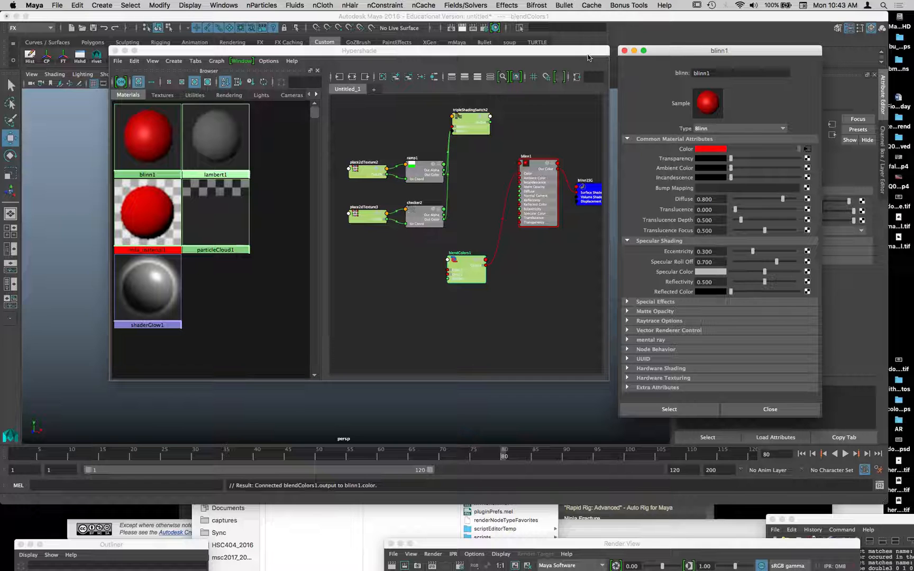
# Step: Close blinn1's floating attributes window and select the blinn1 node in the Hypershade graph
pyautogui.click(644, 51)
pyautogui.click(640, 51)
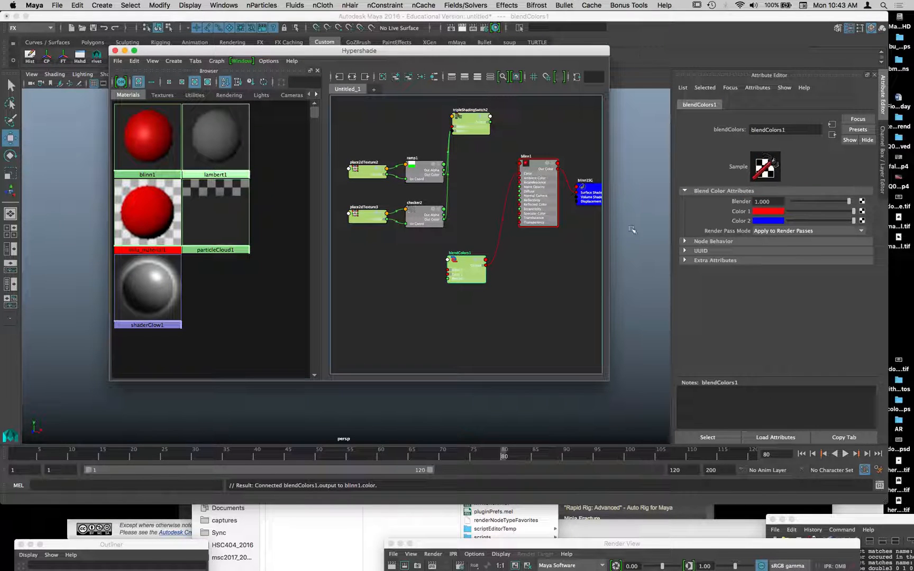
pyautogui.click(530, 214)
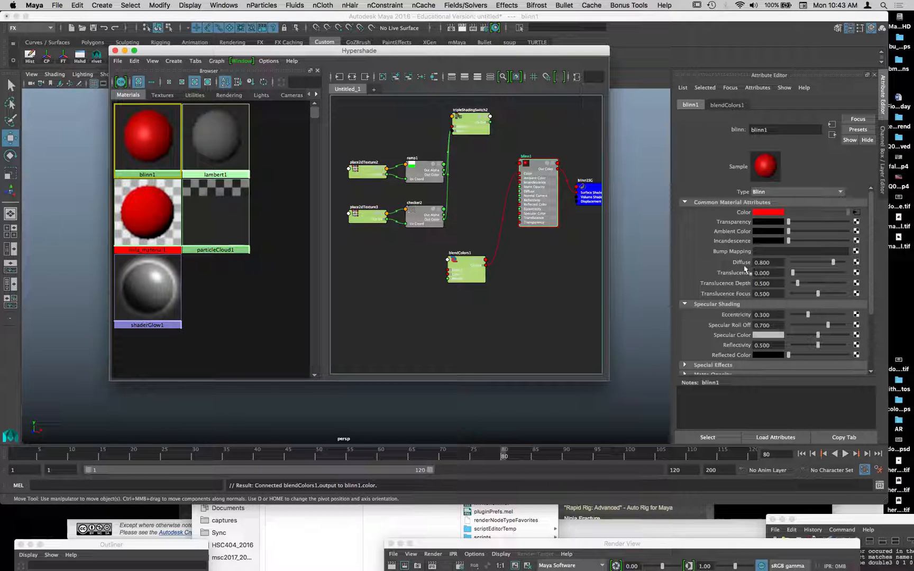
# Step: Load blendColors1 and blinn1 into the Connection Editor, examine which blinn1 attributes outputR can drive, and close the editor
pyautogui.moveTo(471, 272); pyautogui.dragTo(740, 263, button='middle')
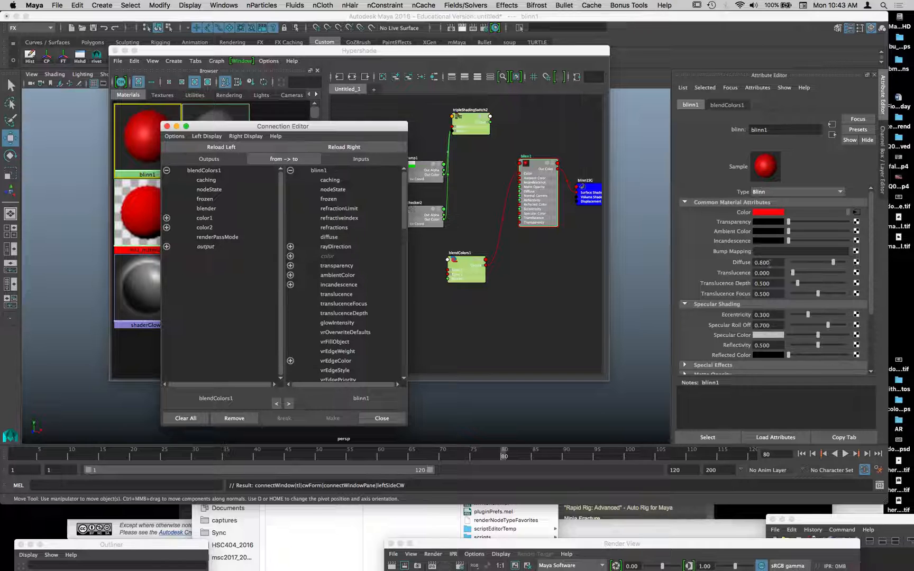
pyautogui.click(767, 263)
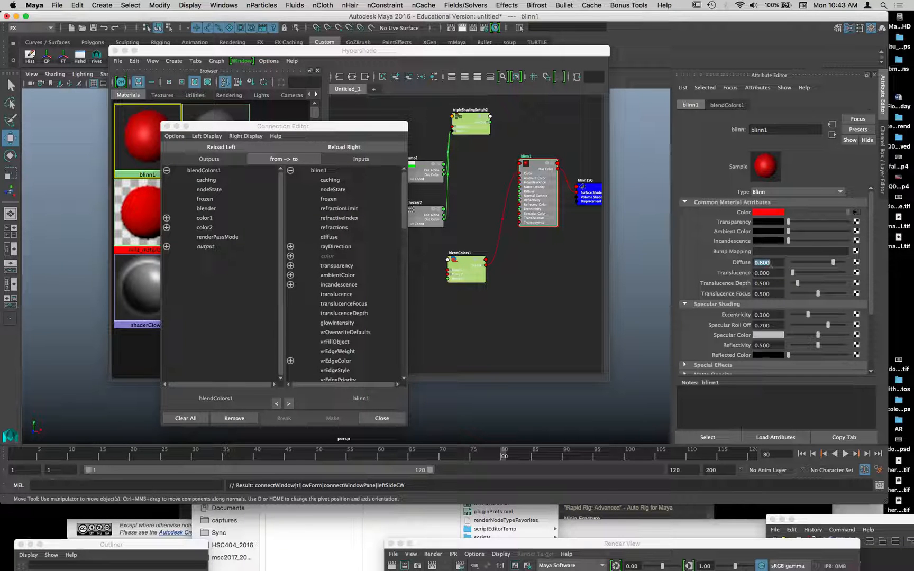
pyautogui.click(168, 247)
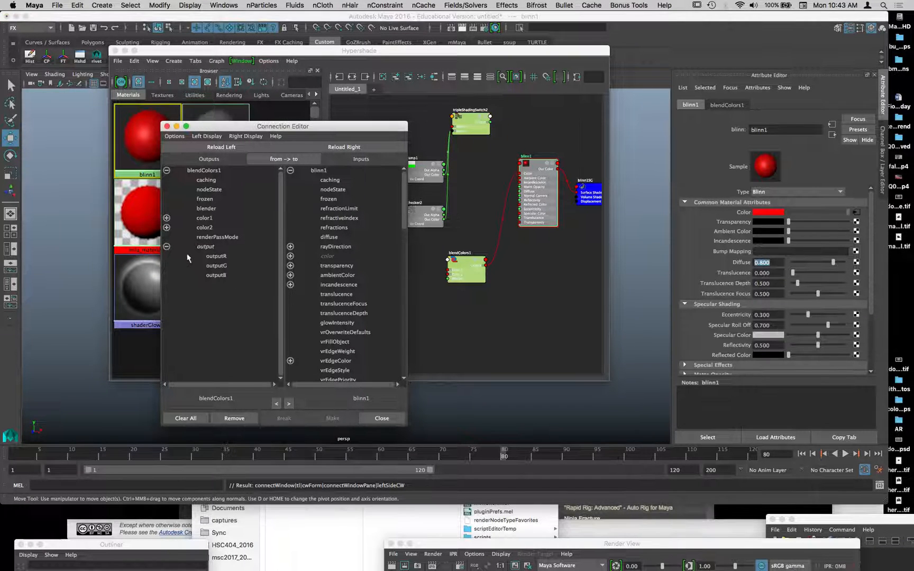
pyautogui.click(216, 257)
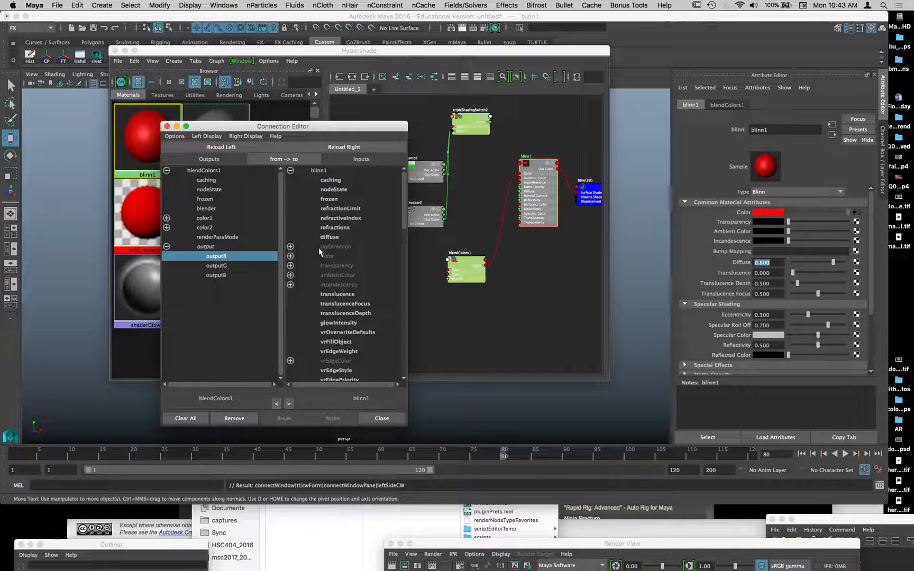
pyautogui.scroll(-2, 347, 312)
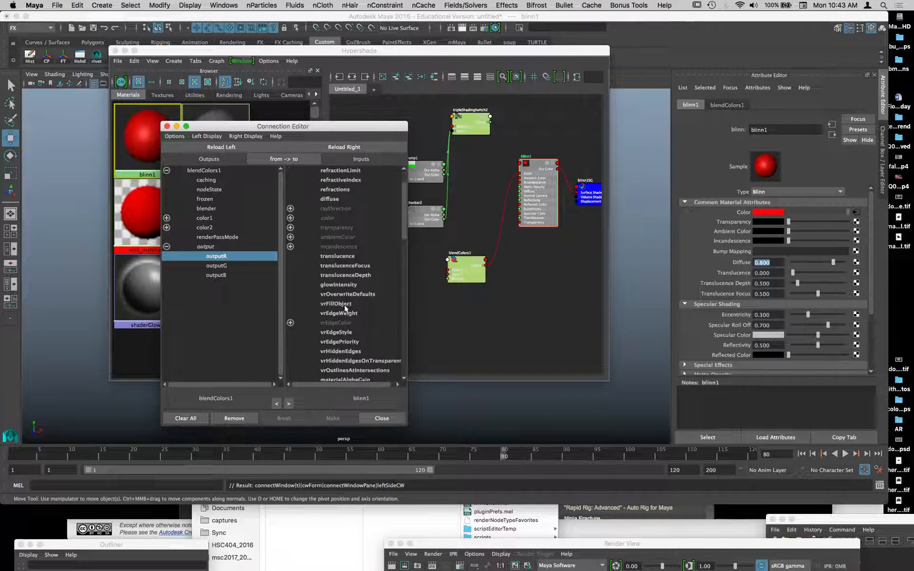
pyautogui.scroll(-6, 337, 304)
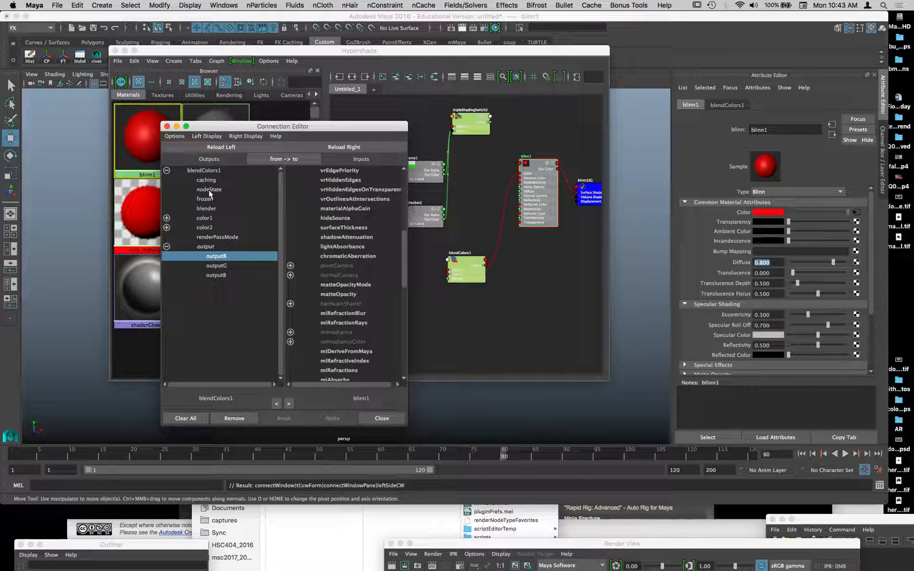
pyautogui.click(167, 126)
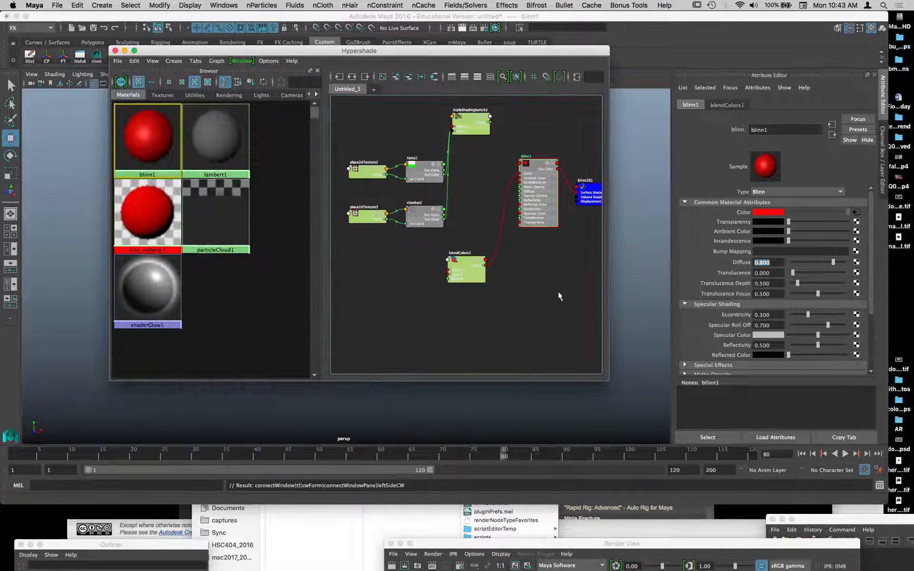
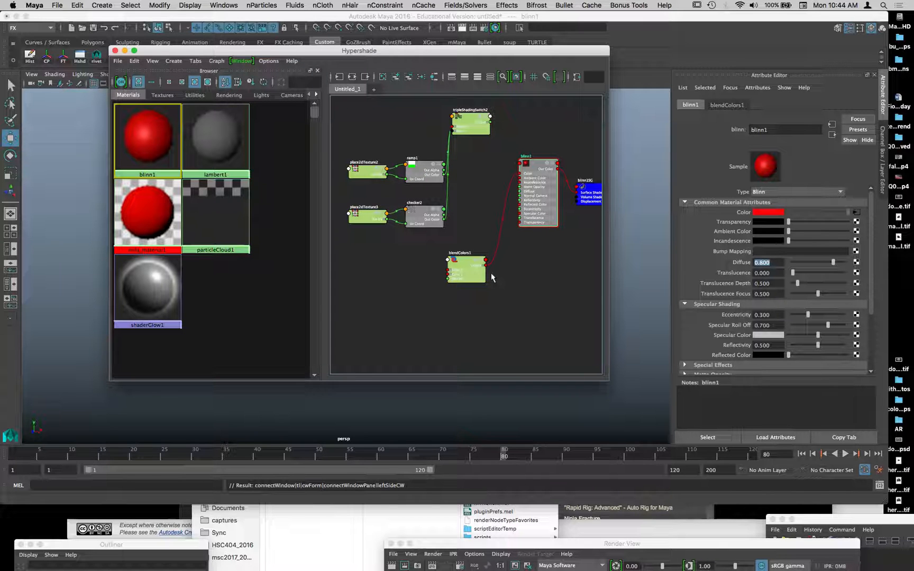
# Step: Move the Hypershade aside, switch to Chrome, and close the Hypershade window covering the browser
pyautogui.moveTo(147, 53); pyautogui.dragTo(177, 54)
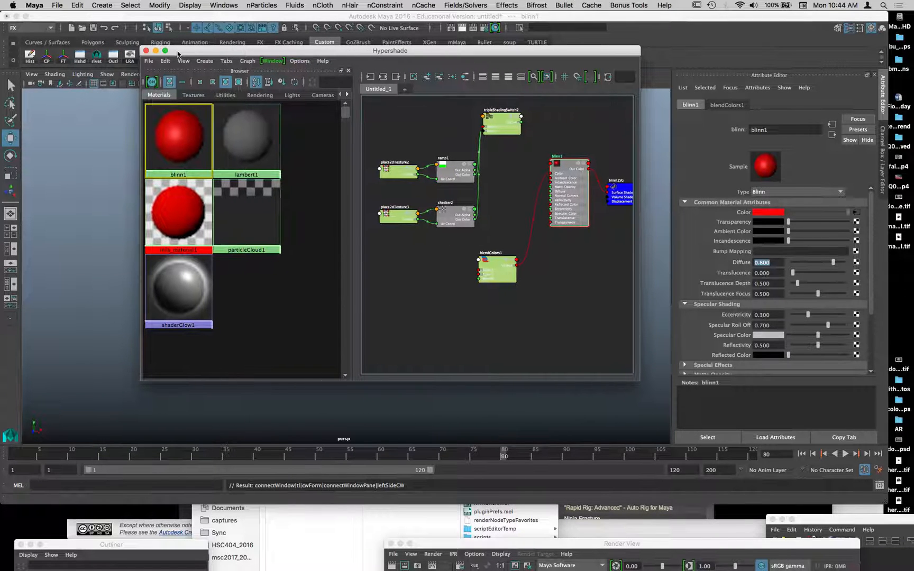
pyautogui.click(155, 51)
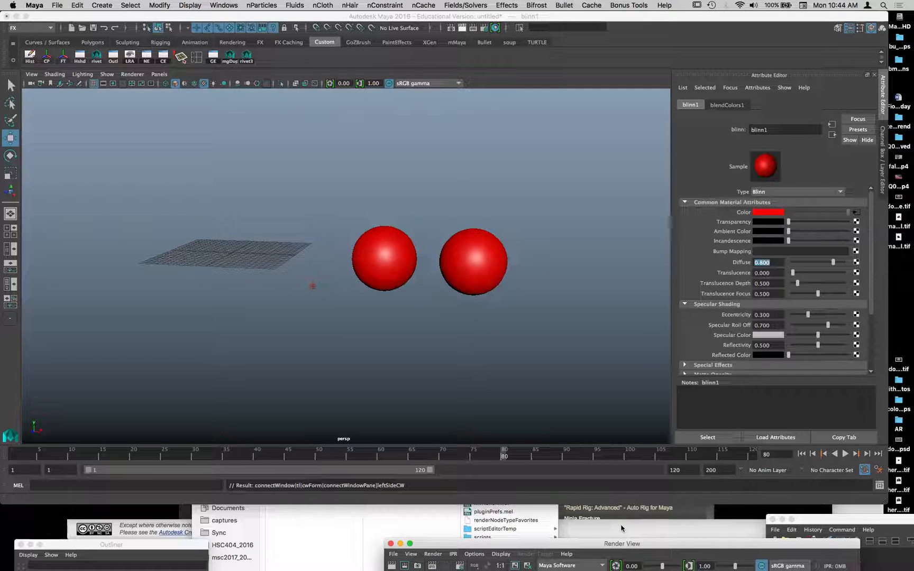
pyautogui.press('super+Tab')
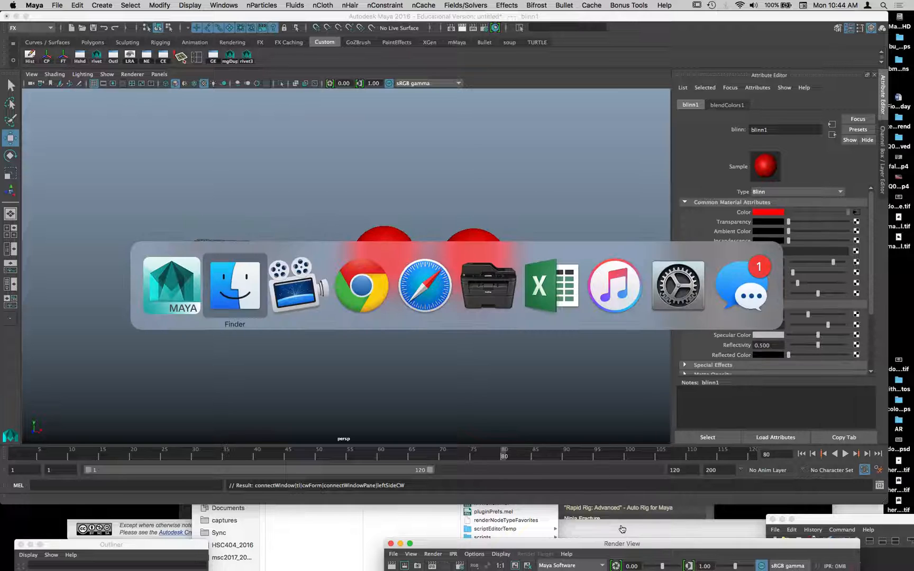
pyautogui.press('super+Tab')
pyautogui.press('super+Tab')
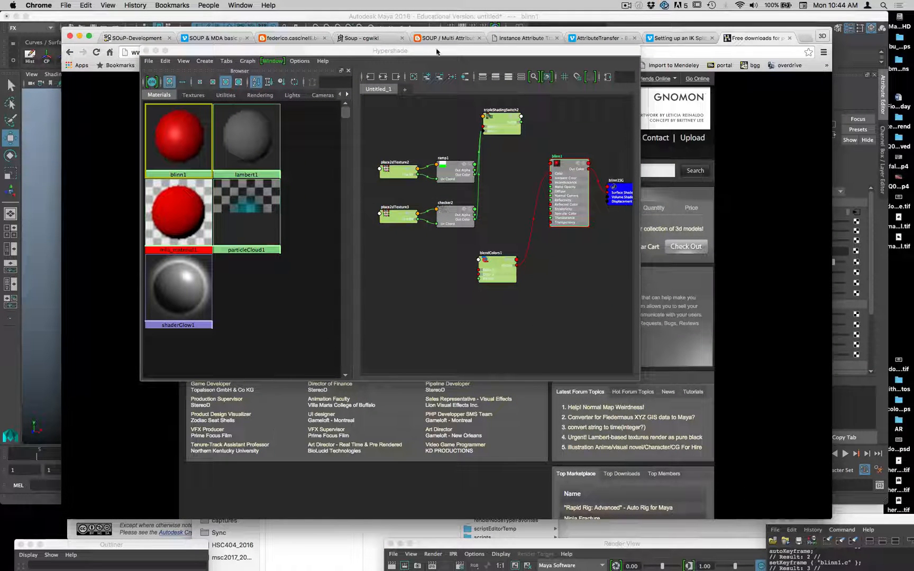
pyautogui.click(147, 51)
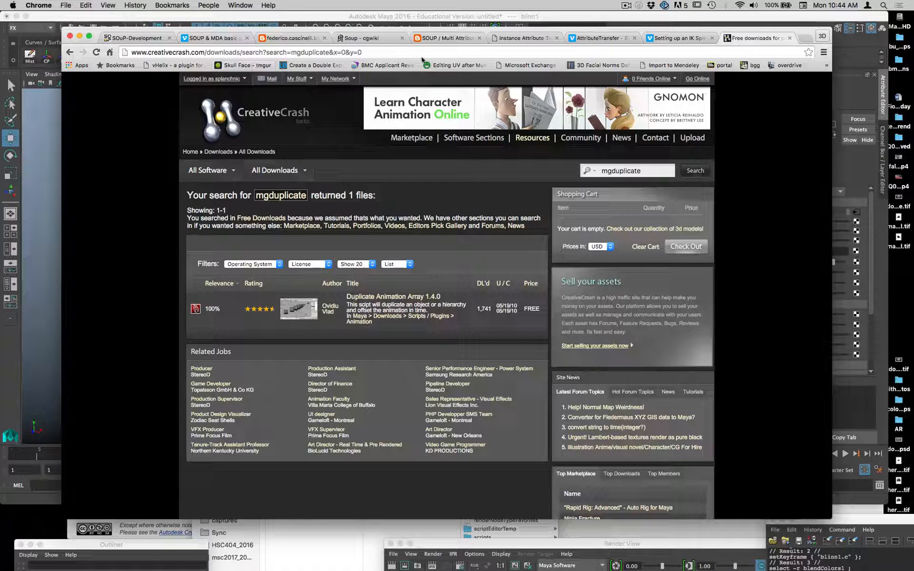
# Step: Return to Maya and open the scene hexagon_procedural_grid.ma
pyautogui.click(40, 193)
pyautogui.click(57, 5)
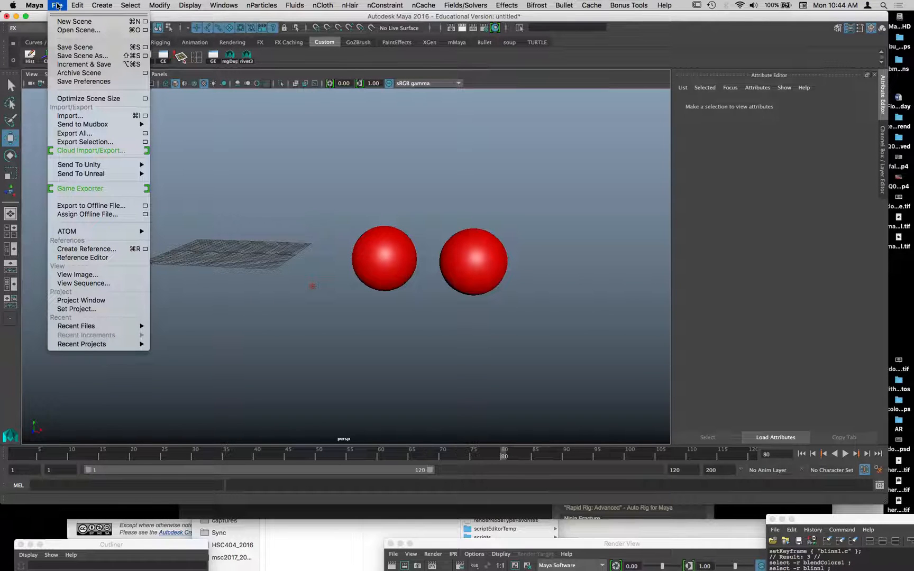
pyautogui.click(79, 30)
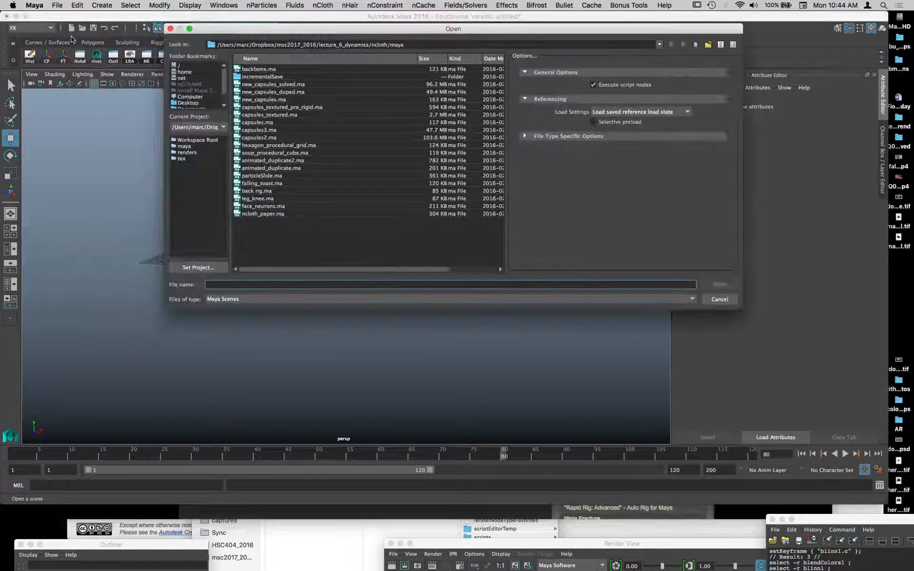
pyautogui.click(269, 145)
pyautogui.click(711, 286)
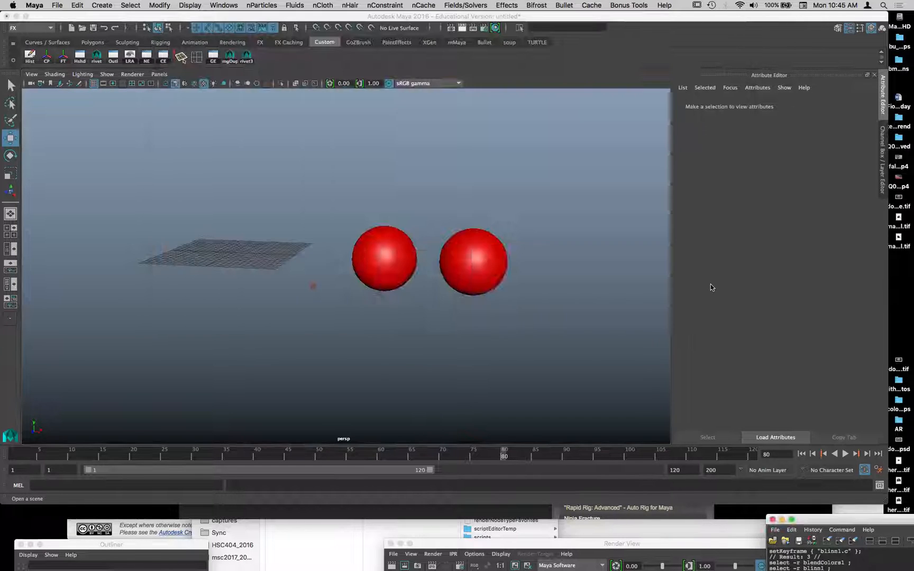
pyautogui.click(454, 291)
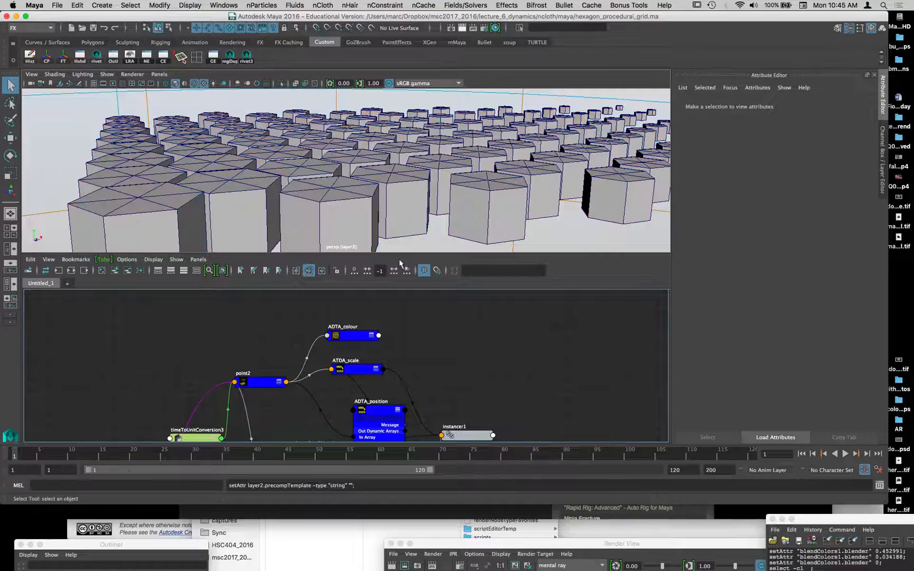
# Step: Maximize the perspective view and select the bounding sphere object that surrounds the hexagon grid
pyautogui.press('space')
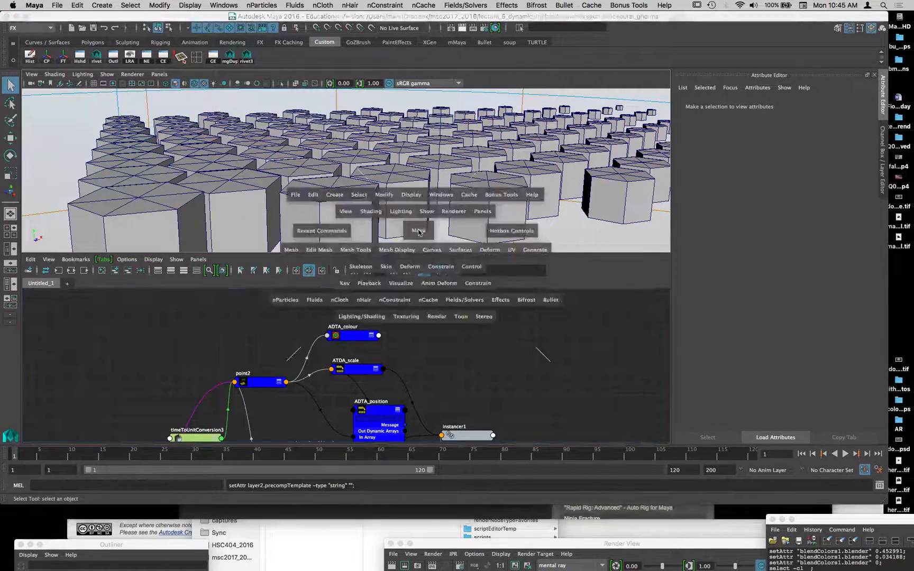
pyautogui.keyDown('alt'); pyautogui.moveTo(436, 225); pyautogui.dragTo(422, 274); pyautogui.keyUp('alt')
pyautogui.keyDown('alt'); pyautogui.moveTo(422, 274); pyautogui.dragTo(330, 267, button='right'); pyautogui.keyUp('alt')
pyautogui.keyDown('alt'); pyautogui.moveTo(339, 269); pyautogui.dragTo(344, 238); pyautogui.keyUp('alt')
pyautogui.keyDown('alt'); pyautogui.moveTo(365, 244); pyautogui.dragTo(313, 247, button='right'); pyautogui.keyUp('alt')
pyautogui.keyDown('alt'); pyautogui.moveTo(313, 246); pyautogui.dragTo(330, 184); pyautogui.keyUp('alt')
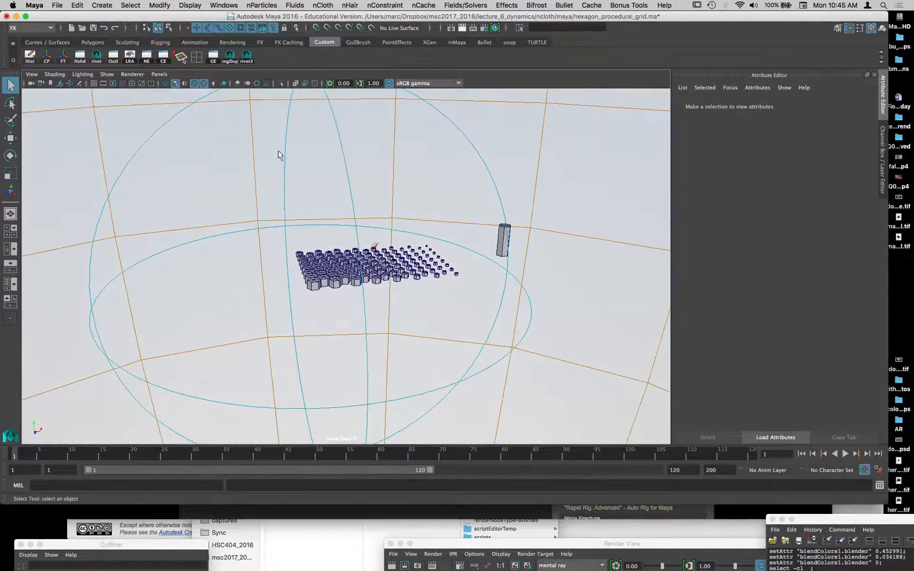
pyautogui.click(295, 163)
pyautogui.keyDown('alt'); pyautogui.moveTo(395, 232); pyautogui.dragTo(385, 259); pyautogui.keyUp('alt')
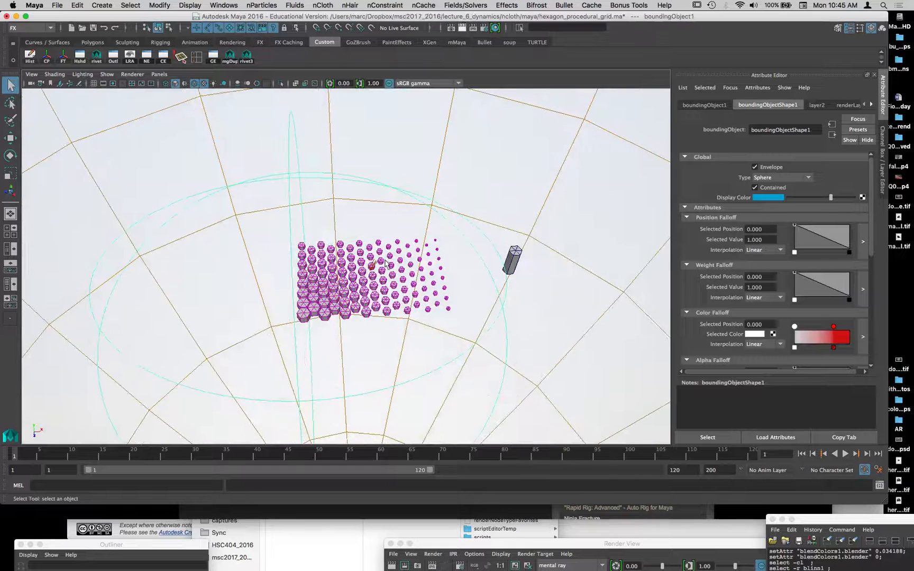
# Step: Scale the bounding object down uniformly so it encloses only the near corner of the hexagon grid
pyautogui.press('w')
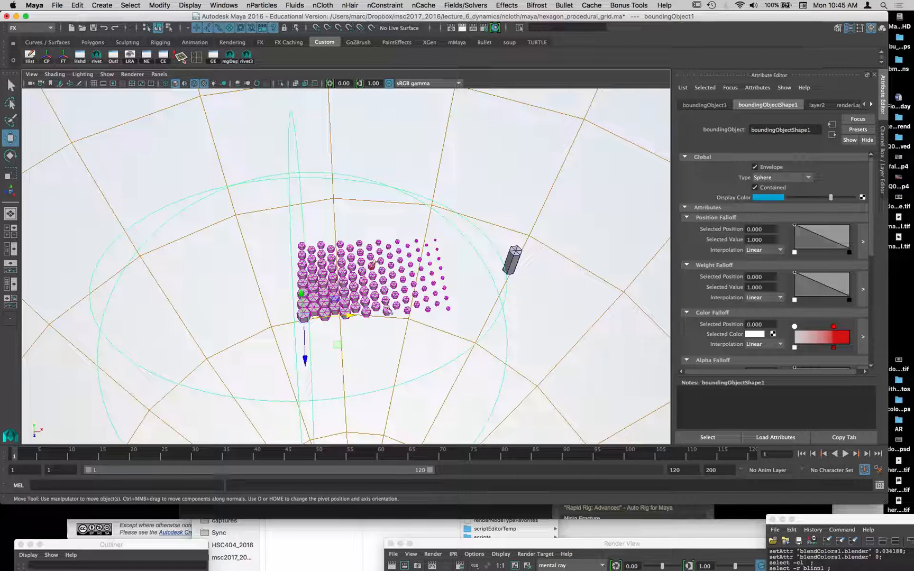
pyautogui.press('r')
pyautogui.moveTo(305, 318); pyautogui.dragTo(86, 377)
pyautogui.keyDown('alt'); pyautogui.moveTo(139, 367); pyautogui.dragTo(191, 377); pyautogui.keyUp('alt')
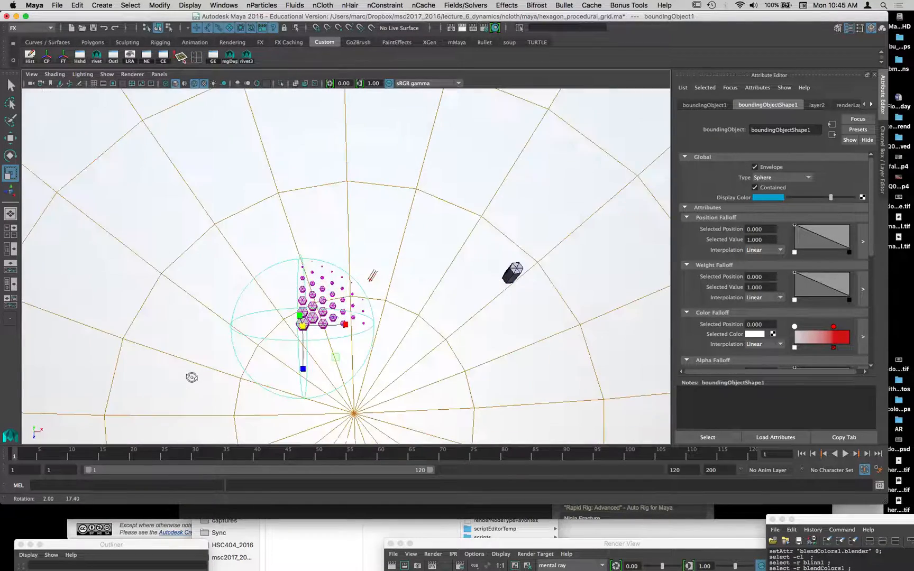
pyautogui.keyDown('alt'); pyautogui.moveTo(192, 377); pyautogui.dragTo(360, 365, button='right'); pyautogui.keyUp('alt')
pyautogui.keyDown('alt'); pyautogui.moveTo(359, 365); pyautogui.dragTo(388, 281, button='middle'); pyautogui.keyUp('alt')
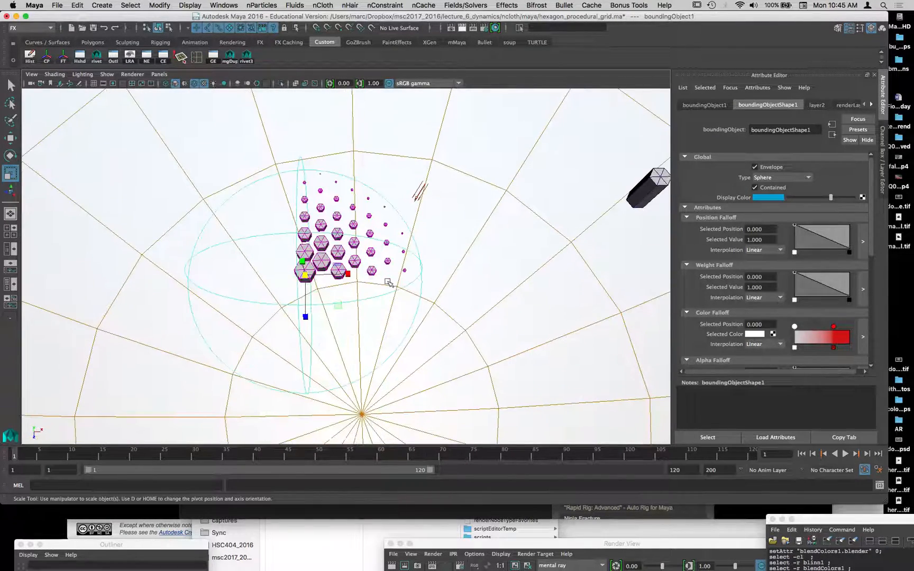
# Step: Move the bounding object away from the grid's corner and back across the hexagons with the Move tool
pyautogui.press('w')
pyautogui.keyDown('alt'); pyautogui.moveTo(375, 309); pyautogui.dragTo(369, 316); pyautogui.keyUp('alt')
pyautogui.keyDown('alt'); pyautogui.moveTo(369, 316); pyautogui.dragTo(426, 302, button='right'); pyautogui.keyUp('alt')
pyautogui.keyDown('alt'); pyautogui.moveTo(426, 302); pyautogui.dragTo(437, 259, button='middle'); pyautogui.keyUp('alt')
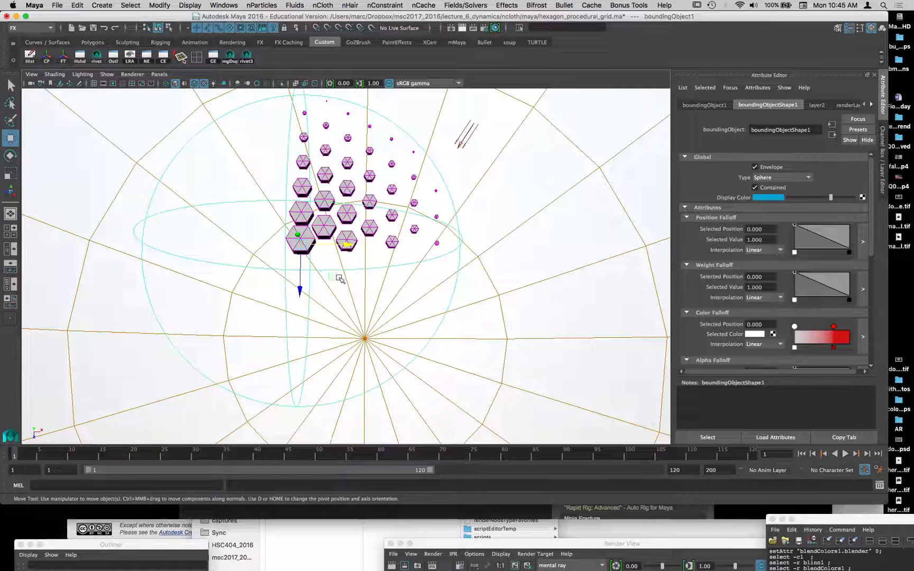
pyautogui.moveTo(347, 244); pyautogui.dragTo(263, 289)
pyautogui.keyDown('alt'); pyautogui.moveTo(338, 238); pyautogui.dragTo(349, 288); pyautogui.keyUp('alt')
pyautogui.moveTo(251, 372); pyautogui.dragTo(619, 318)
# Step: Scale the bounding object up uniformly until it encloses the whole hexagon grid
pyautogui.press('r')
pyautogui.keyDown('alt'); pyautogui.moveTo(424, 330); pyautogui.dragTo(398, 346); pyautogui.keyUp('alt')
pyautogui.moveTo(289, 343); pyautogui.dragTo(671, 331)
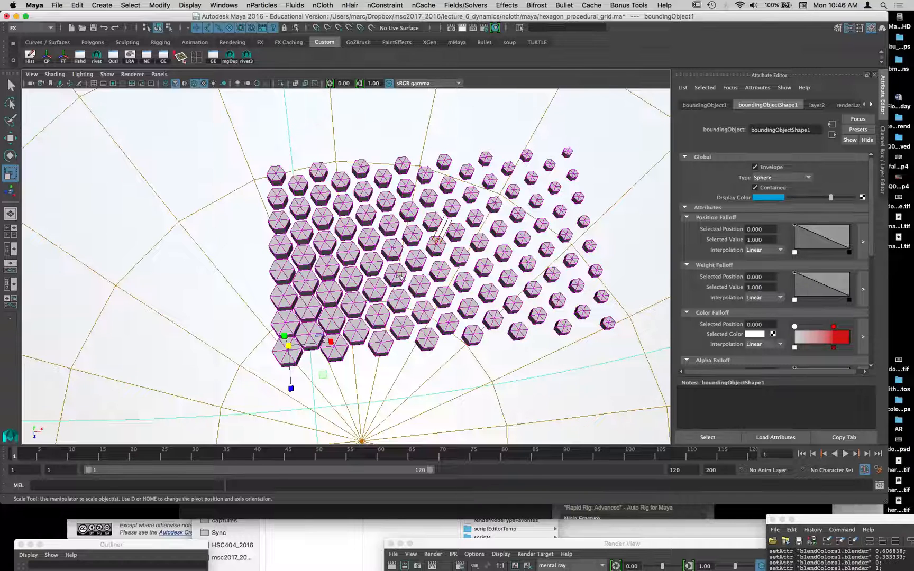
# Step: Show the SOuP shelf and examine its lists of nodes, tools and connect options
pyautogui.click(509, 42)
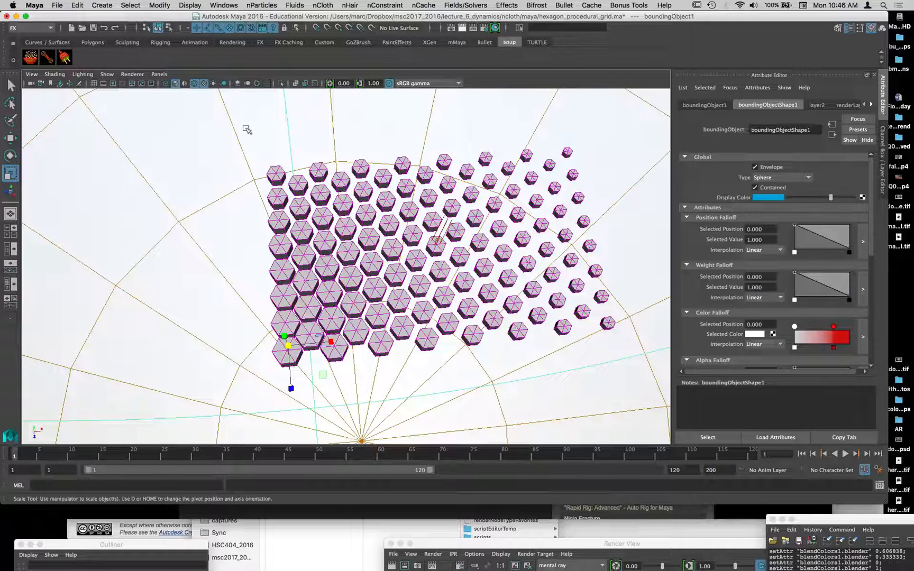
pyautogui.click(30, 61)
pyautogui.click(31, 61)
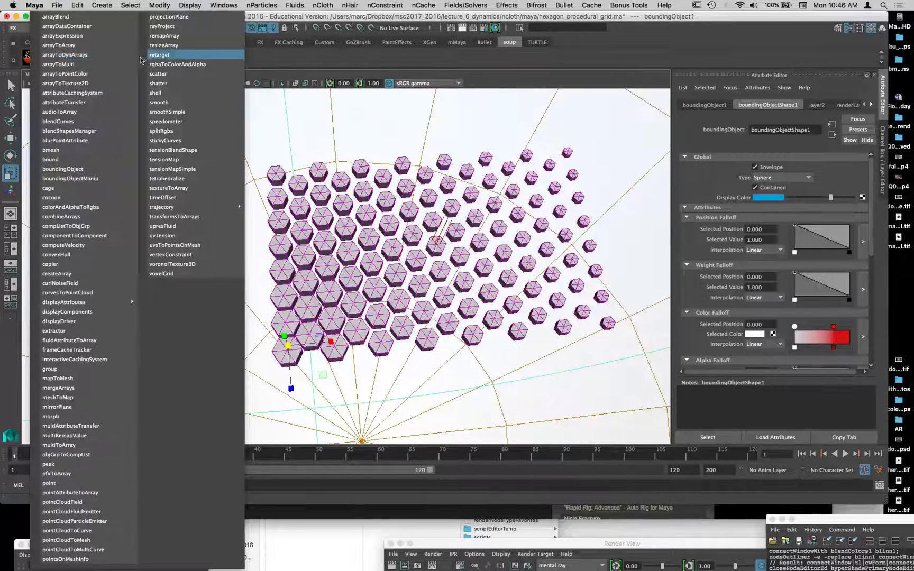
pyautogui.click(310, 59)
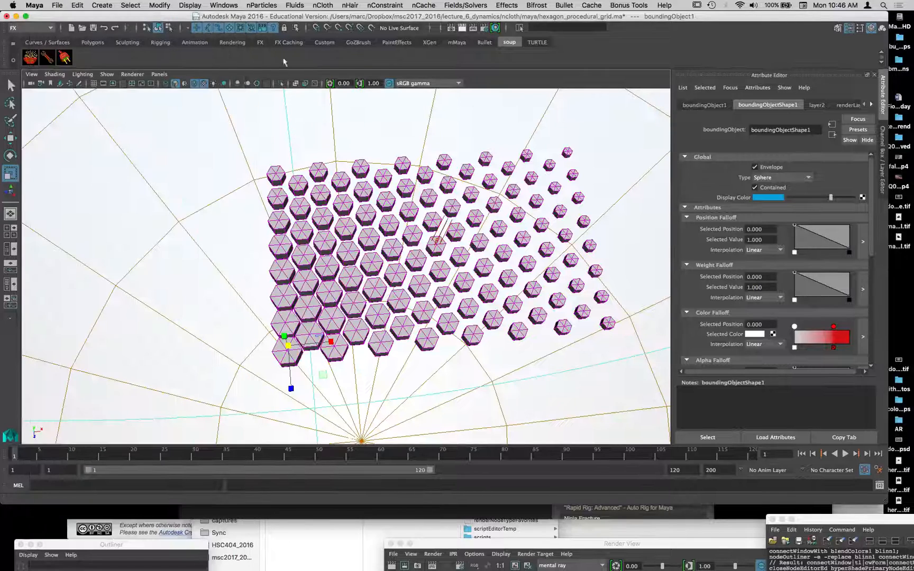
pyautogui.click(52, 59)
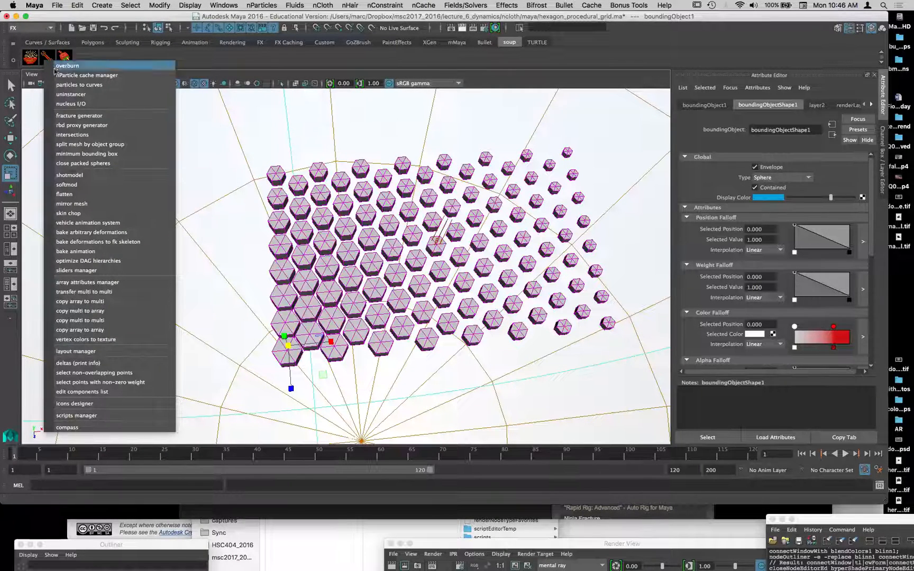
pyautogui.click(93, 59)
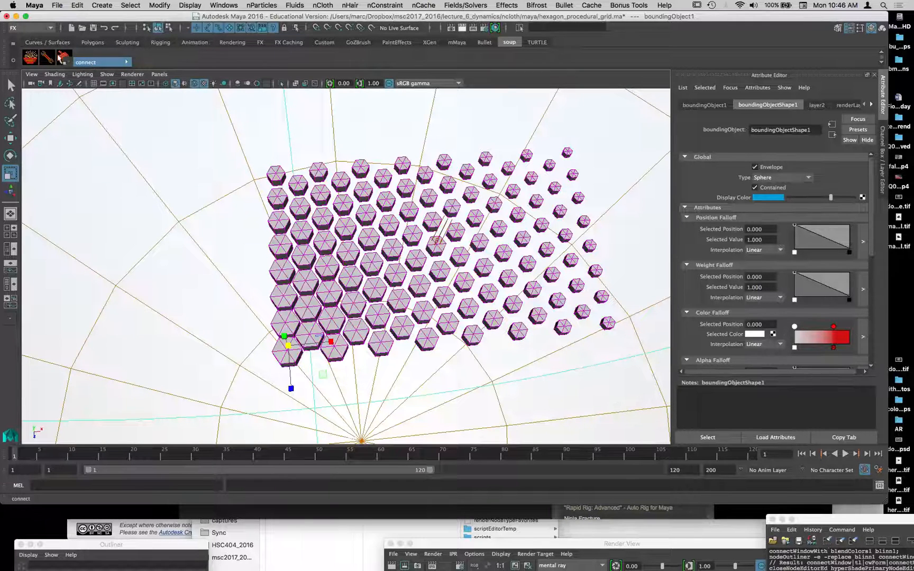
pyautogui.click(61, 58)
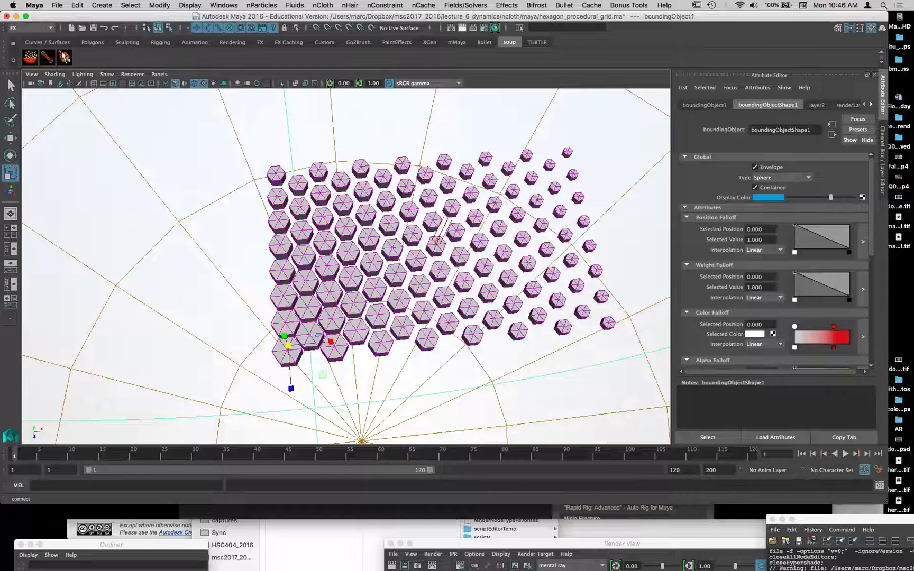
# Step: Switch to Chrome and view the SOuP download and learning sections on the SOuP-Development tools page
pyautogui.press('super+Tab')
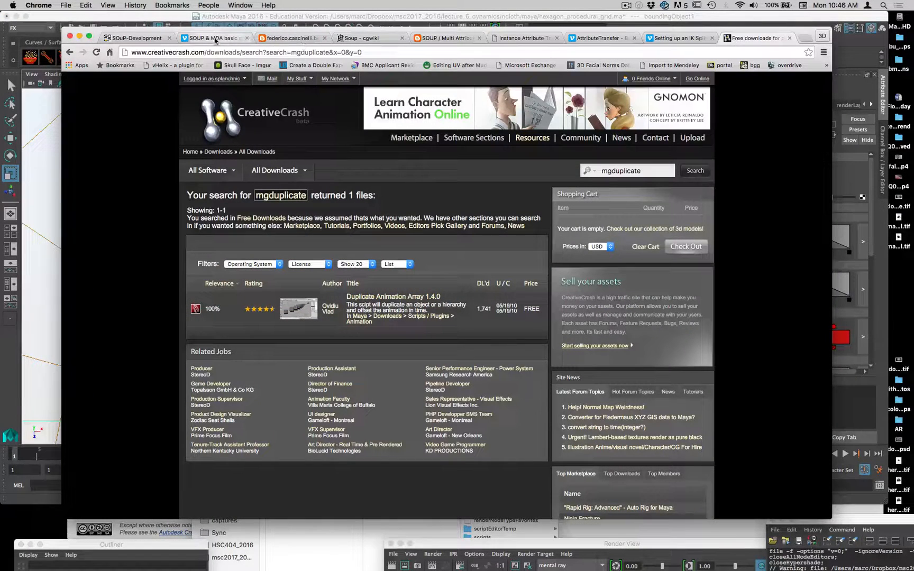
pyautogui.click(153, 40)
pyautogui.scroll(5, 335, 228)
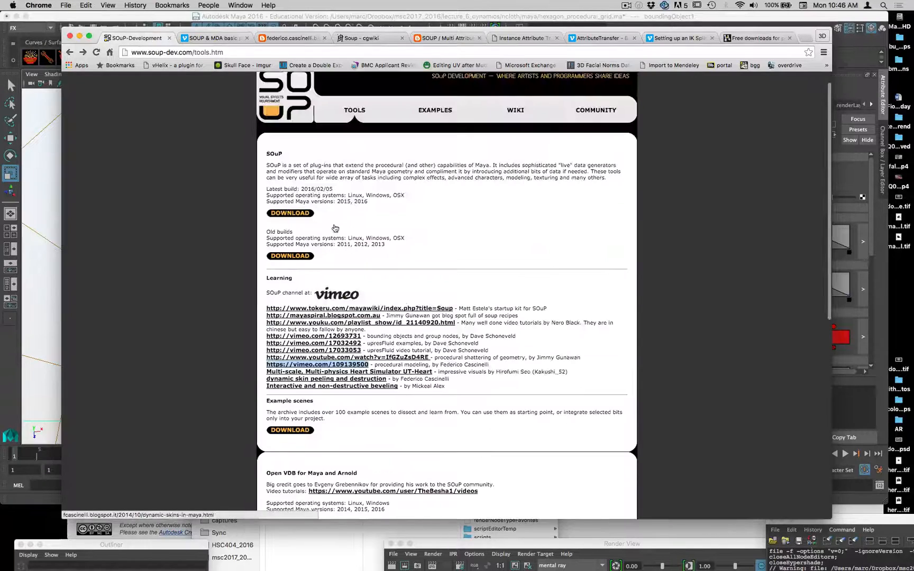
# Step: Highlight the tools.htm part of the SOuP-Development page's web address
pyautogui.scroll(2, 418, 246)
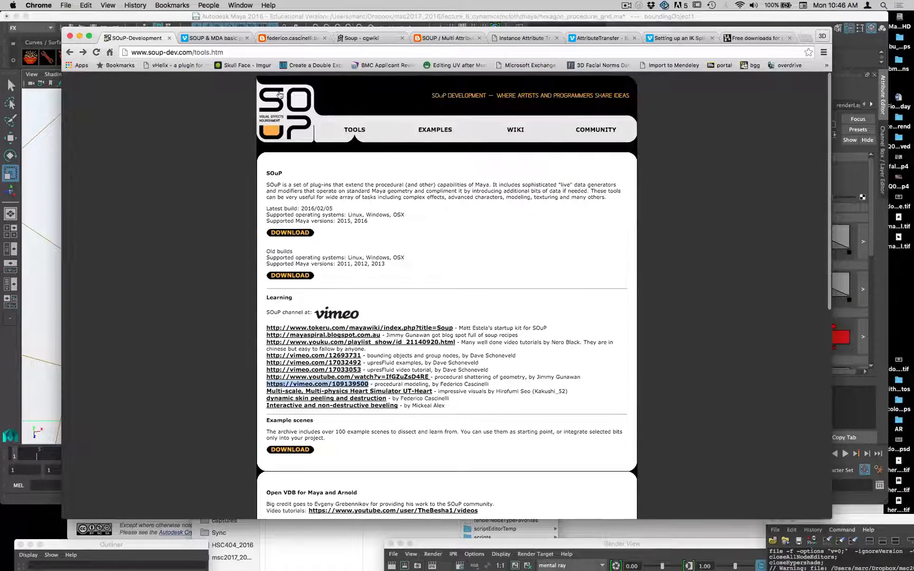
pyautogui.moveTo(193, 51); pyautogui.dragTo(224, 52)
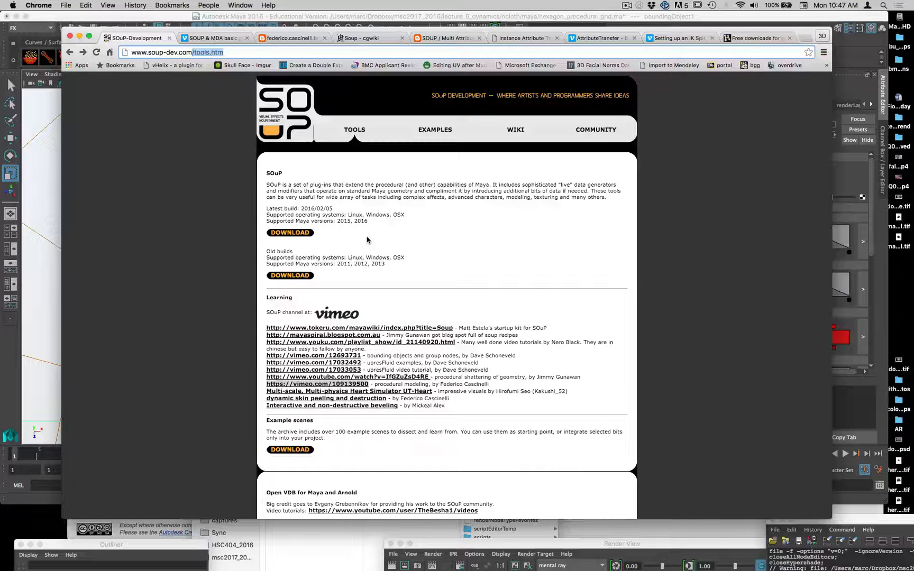
# Step: Switch to Finder and examine the SOuP icon files in the icons folder of Maya's 2016 prefs
pyautogui.press('super+Tab')
pyautogui.press('super+Tab')
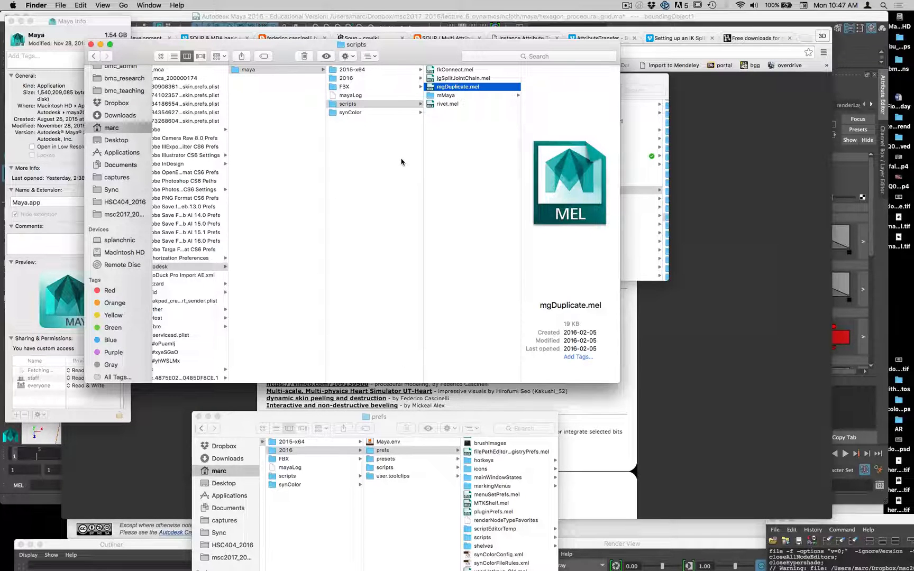
pyautogui.moveTo(284, 48); pyautogui.dragTo(301, 49)
pyautogui.click(367, 79)
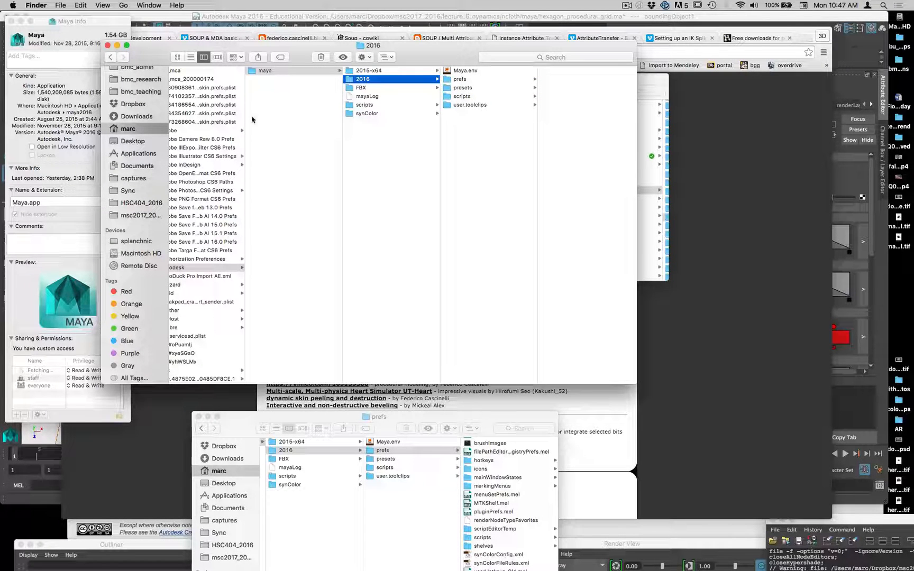
pyautogui.click(458, 79)
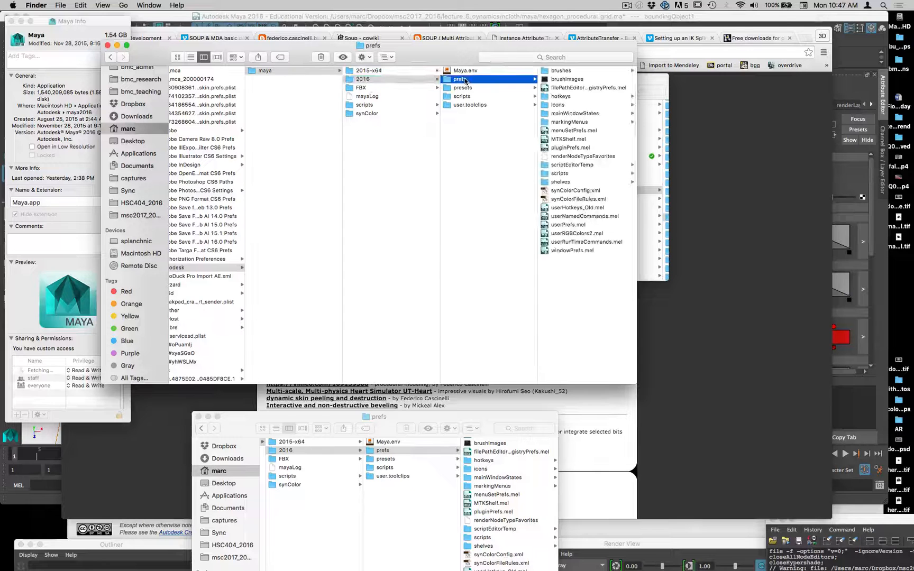
pyautogui.click(566, 108)
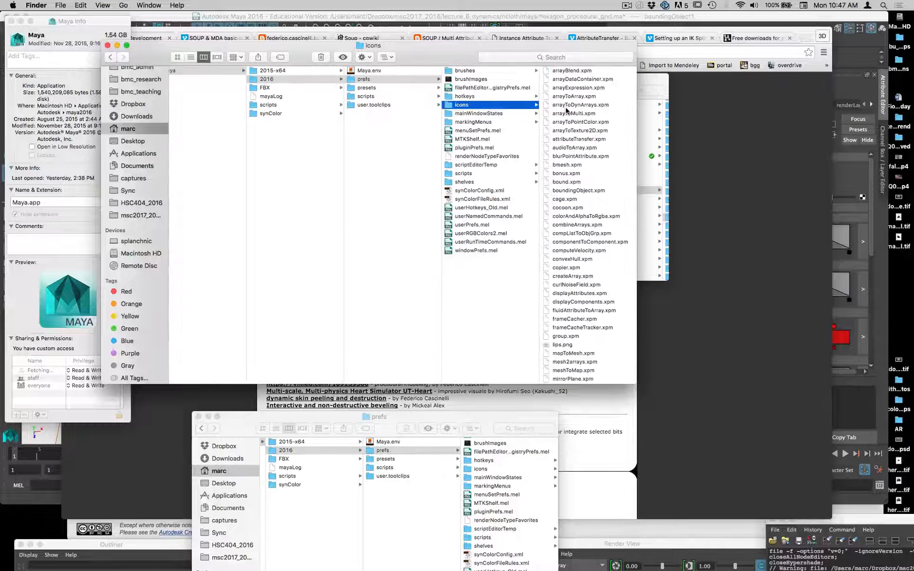
pyautogui.scroll(-1, 582, 338)
pyautogui.scroll(-10, 577, 285)
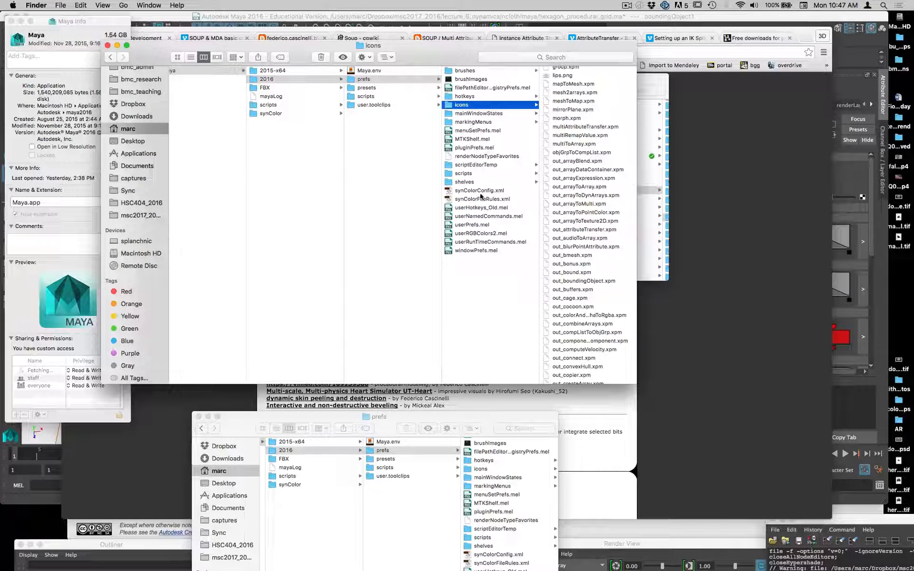
# Step: Show shelf_soup.mel in the prefs shelves folder and return to the icons folder
pyautogui.click(464, 183)
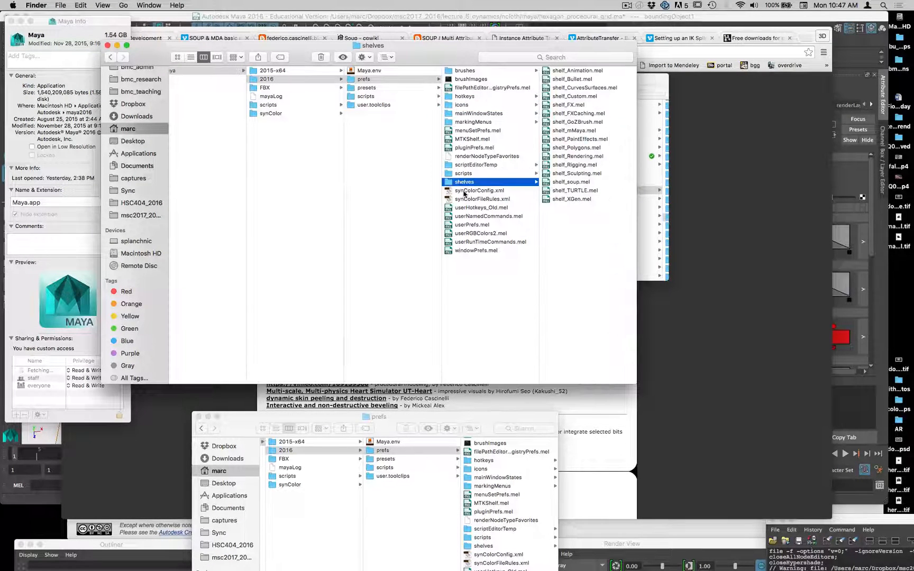
pyautogui.click(557, 183)
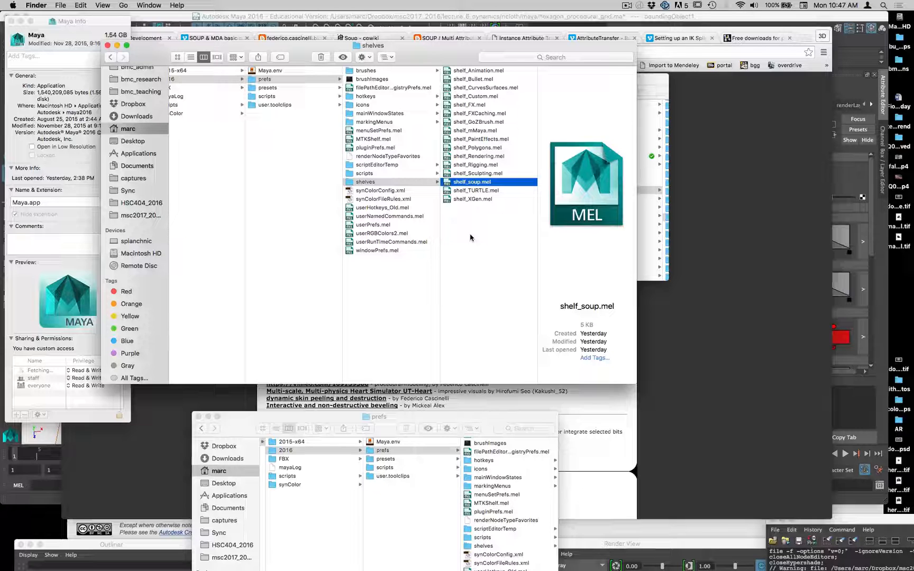
pyautogui.click(372, 104)
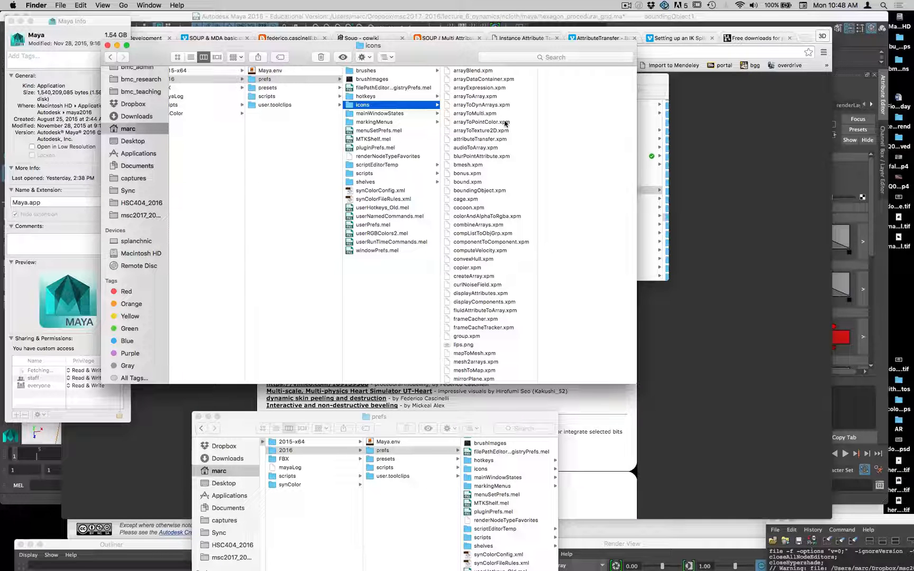
# Step: Browse from Macintosh HD to Users, Shared, Autodesk, maya, 2016 and show the contents of its plug-ins folder
pyautogui.moveTo(260, 59); pyautogui.dragTo(341, 47)
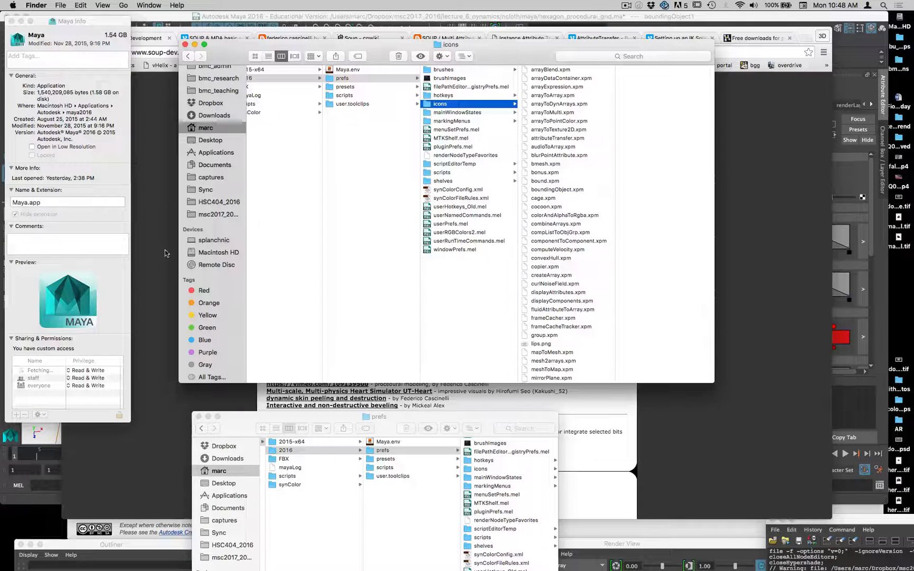
pyautogui.click(214, 240)
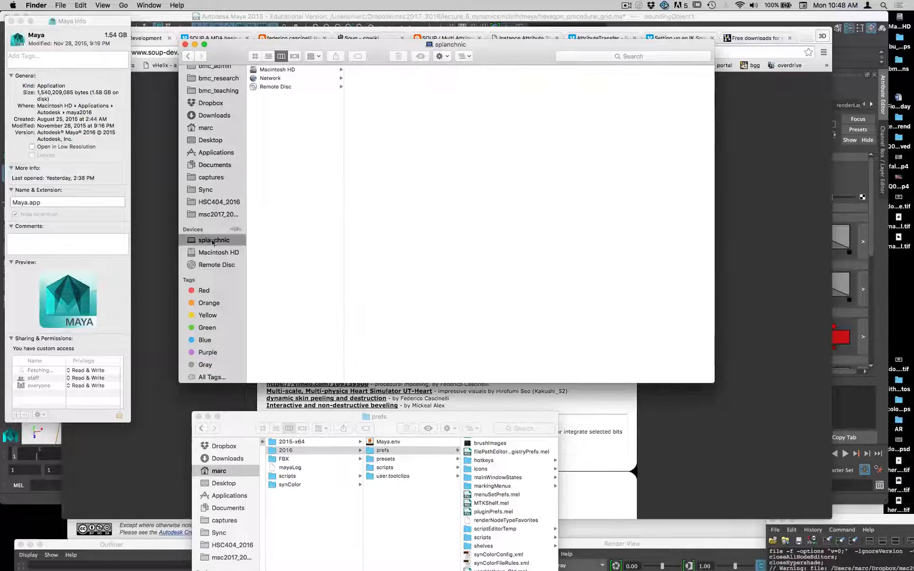
pyautogui.click(217, 252)
pyautogui.click(267, 198)
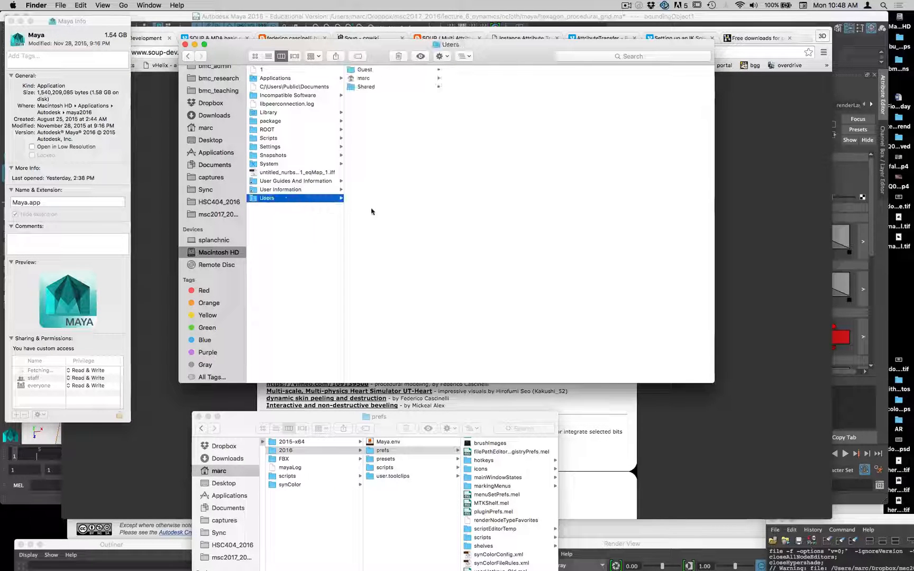
pyautogui.click(366, 87)
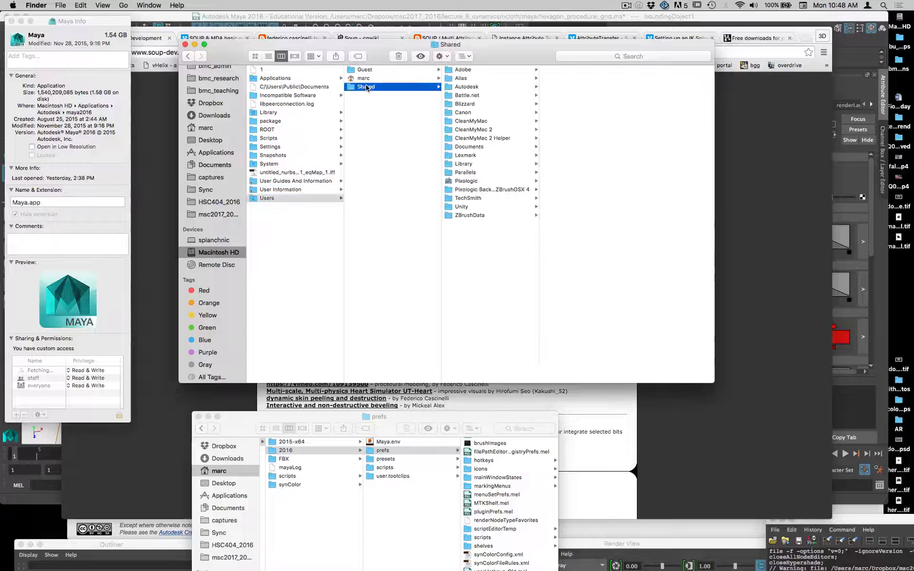
pyautogui.click(467, 87)
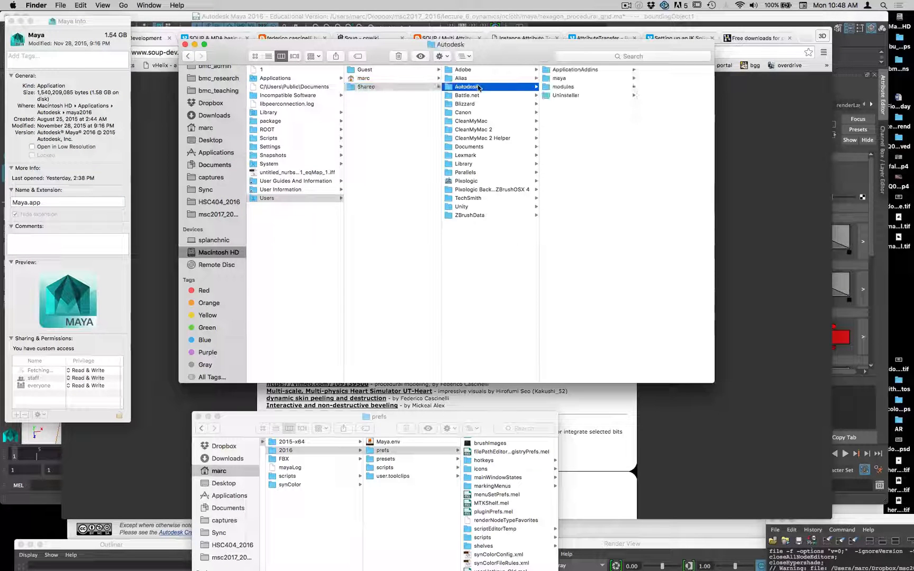
pyautogui.click(550, 80)
pyautogui.click(638, 139)
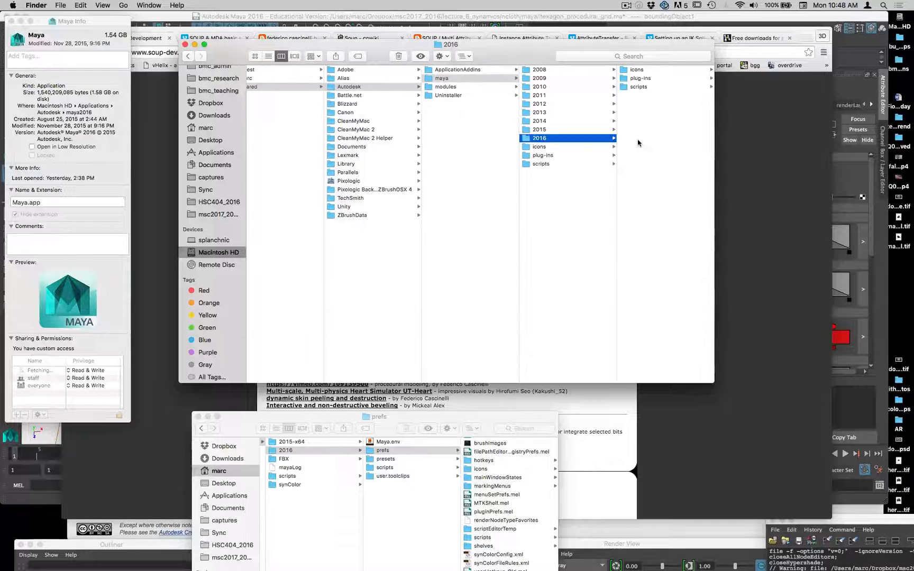
pyautogui.click(640, 78)
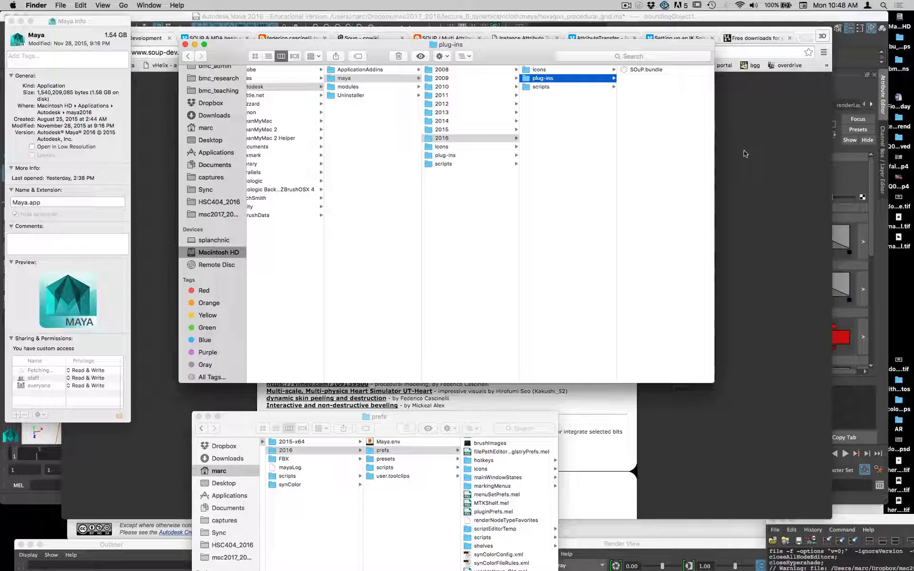
# Step: Switch to Chrome, view a middle section of the linked Multi-scale, Multi-physics Heart Simulator UT-Heart video, and return to the SOuP tools page
pyautogui.click(782, 256)
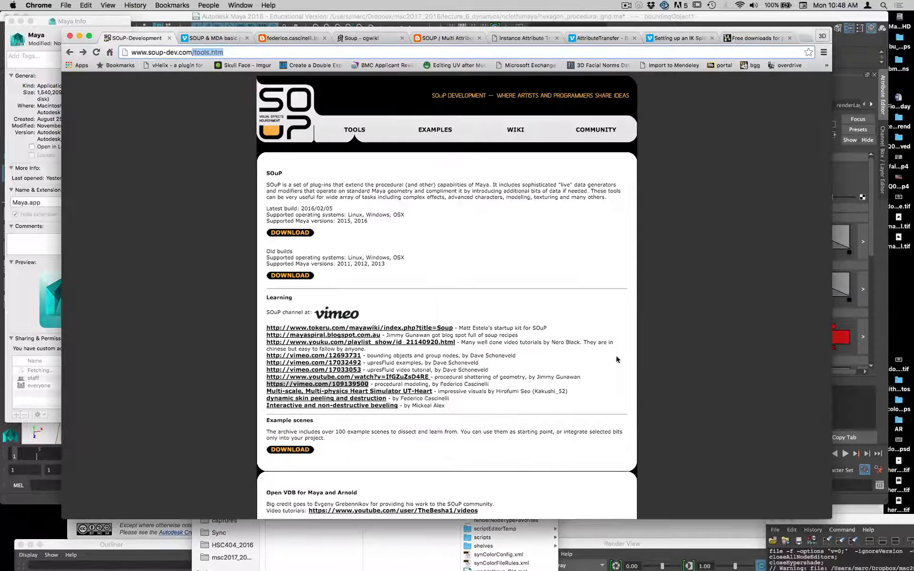
pyautogui.click(407, 394)
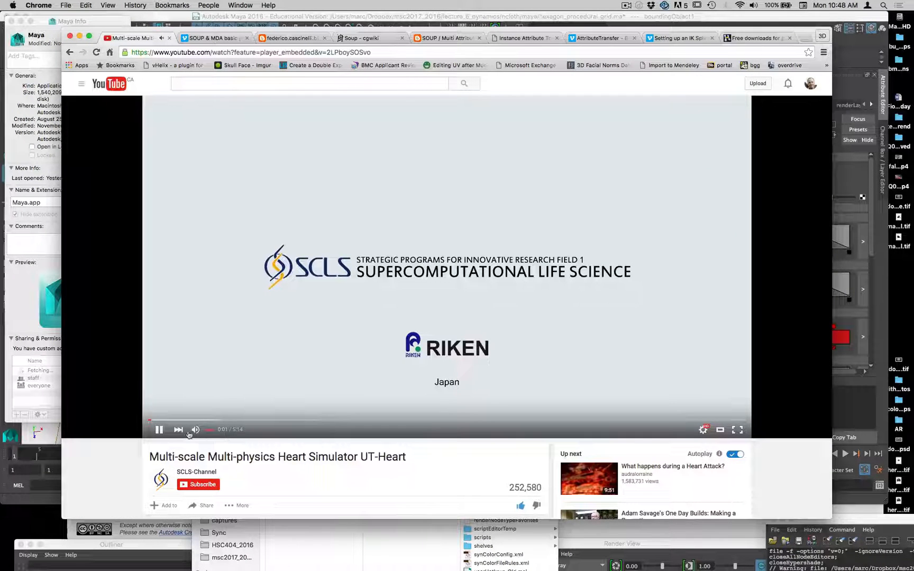
pyautogui.moveTo(169, 421); pyautogui.dragTo(417, 431)
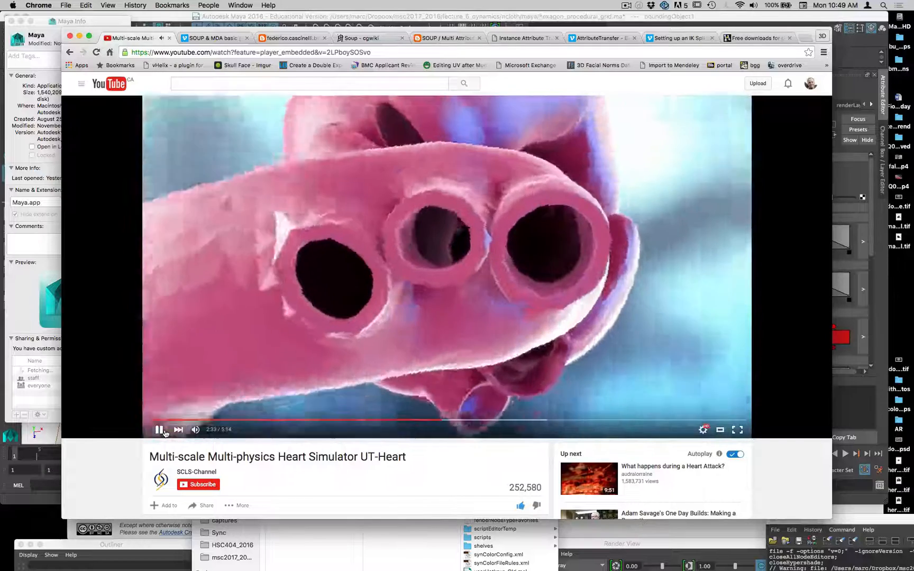
pyautogui.click(206, 398)
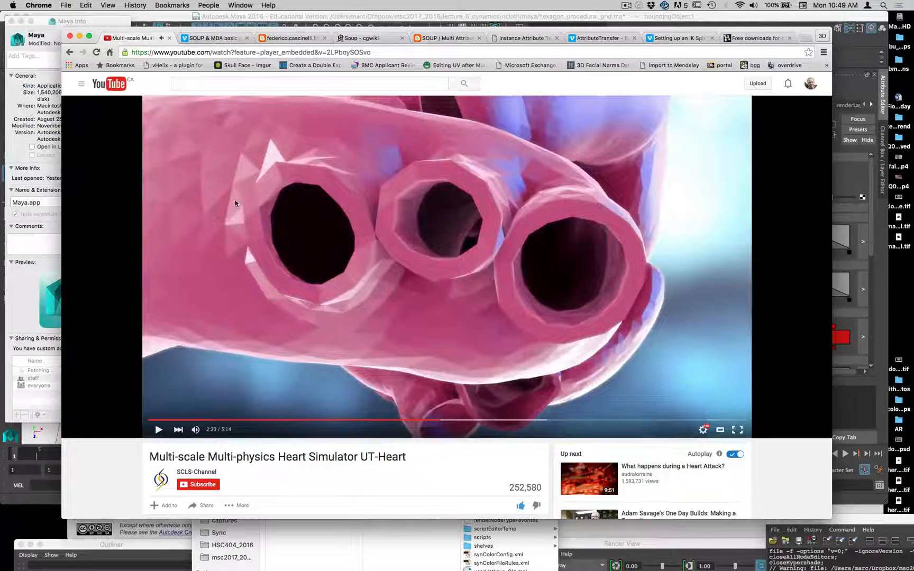
pyautogui.click(69, 52)
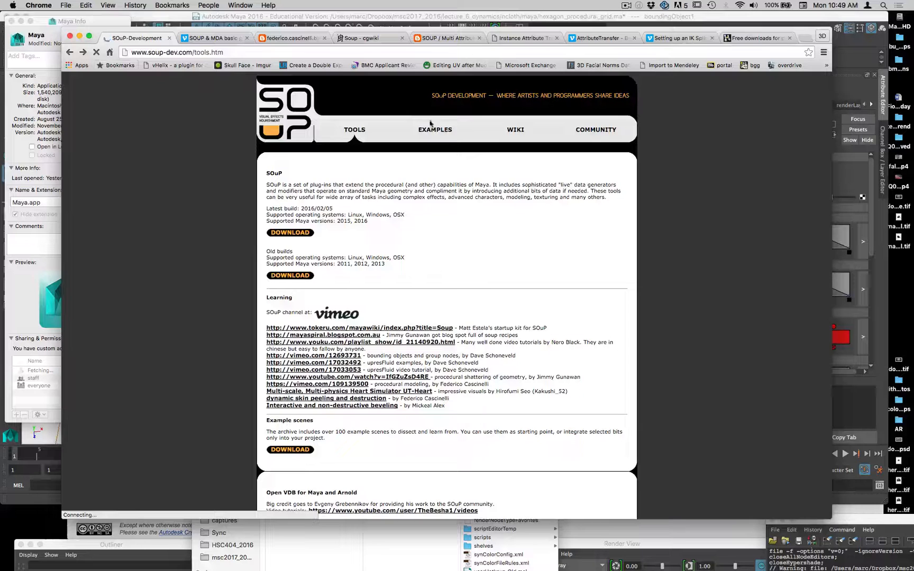
# Step: Open the SOuP site's Examples page and examine the node examples from upresFluid through voronoiTexture3D, retarget and rayProject to peak
pyautogui.click(433, 129)
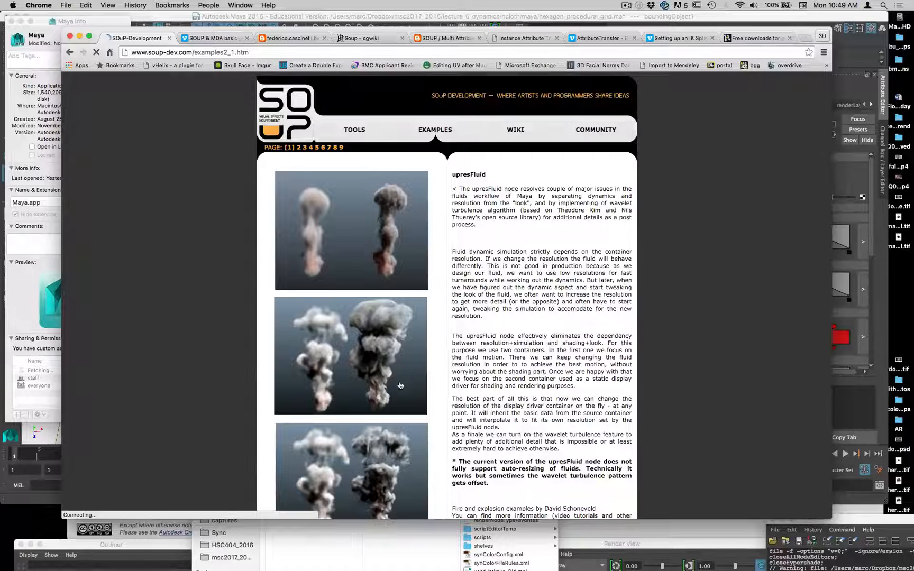
pyautogui.scroll(-2, 378, 312)
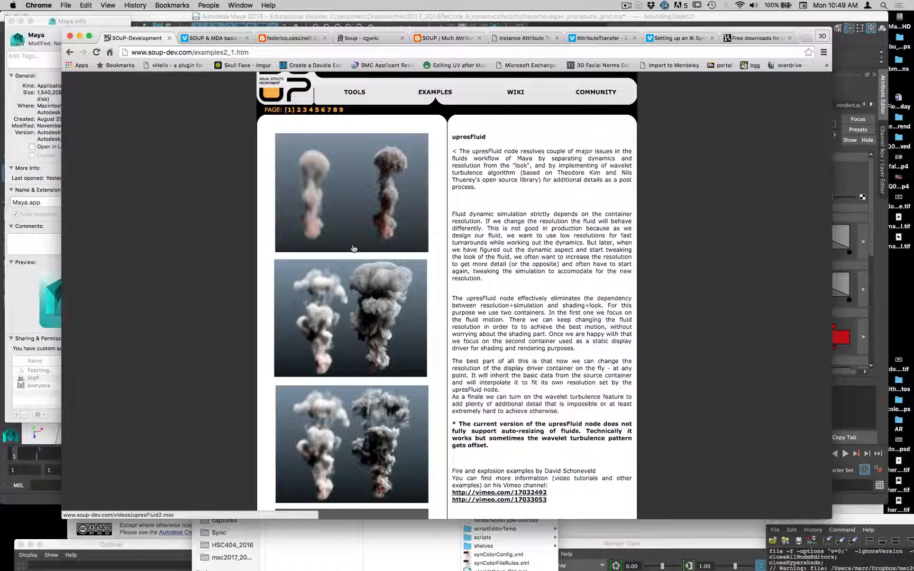
pyautogui.scroll(-10, 393, 380)
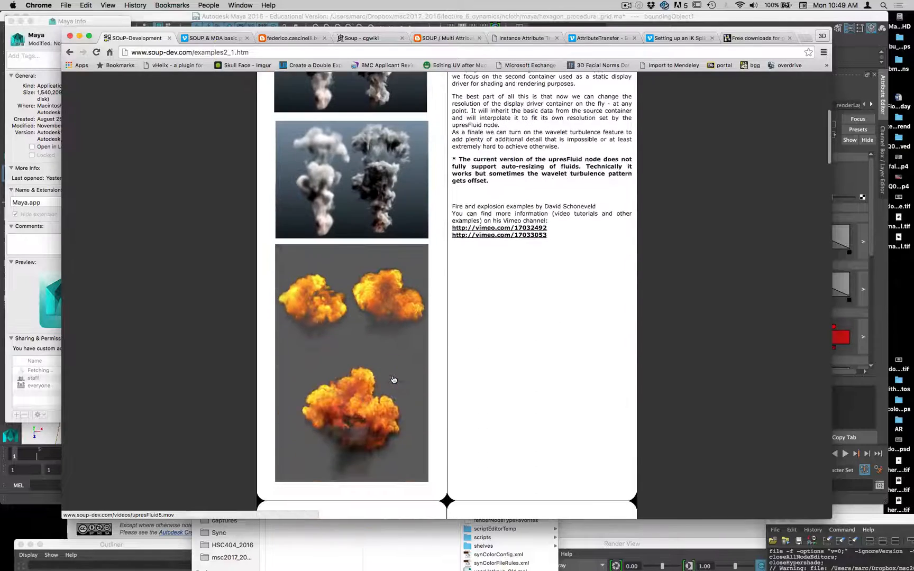
pyautogui.scroll(-11, 394, 380)
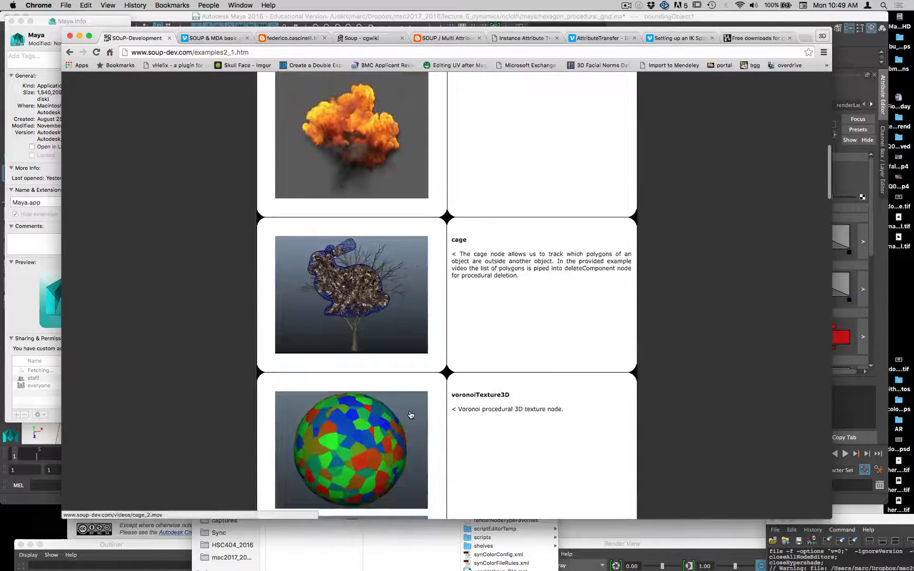
pyautogui.scroll(-5, 411, 415)
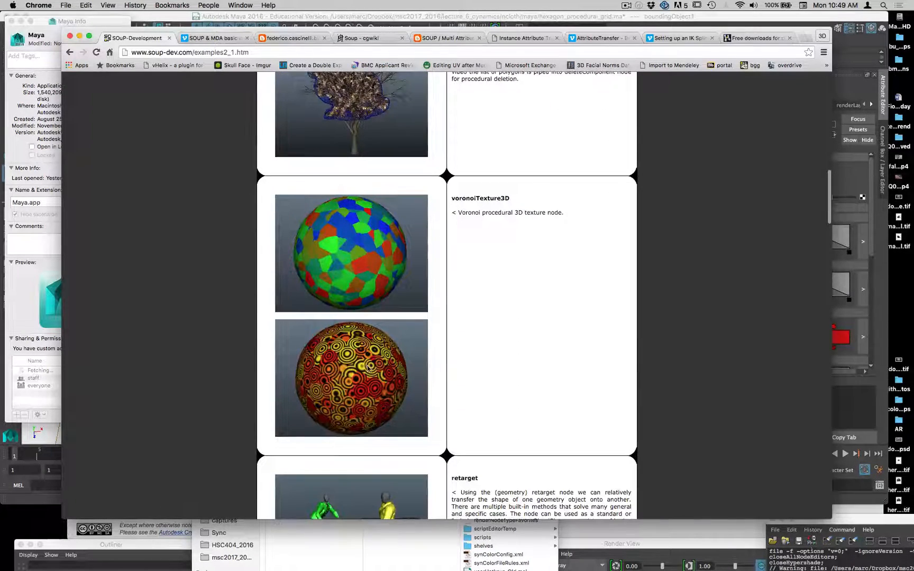
pyautogui.scroll(-10, 368, 367)
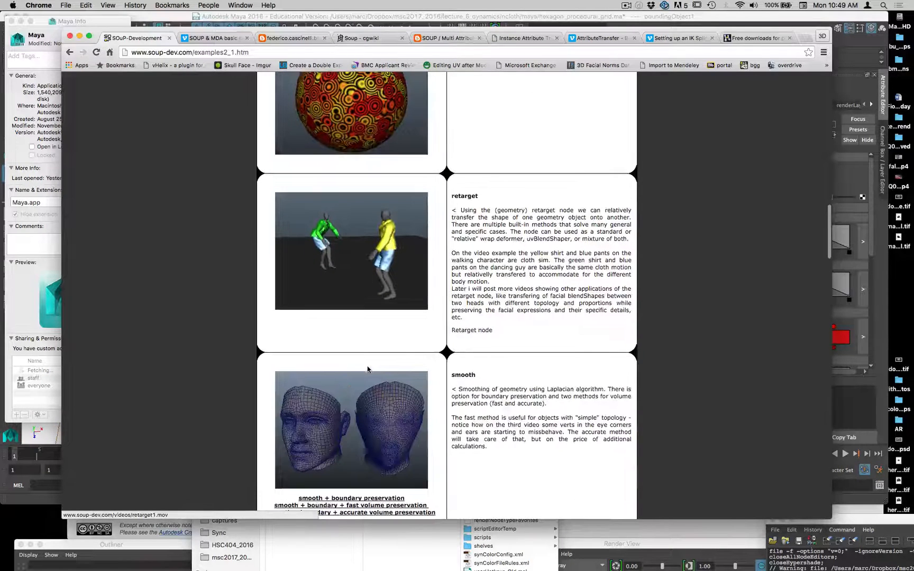
pyautogui.scroll(4, 368, 365)
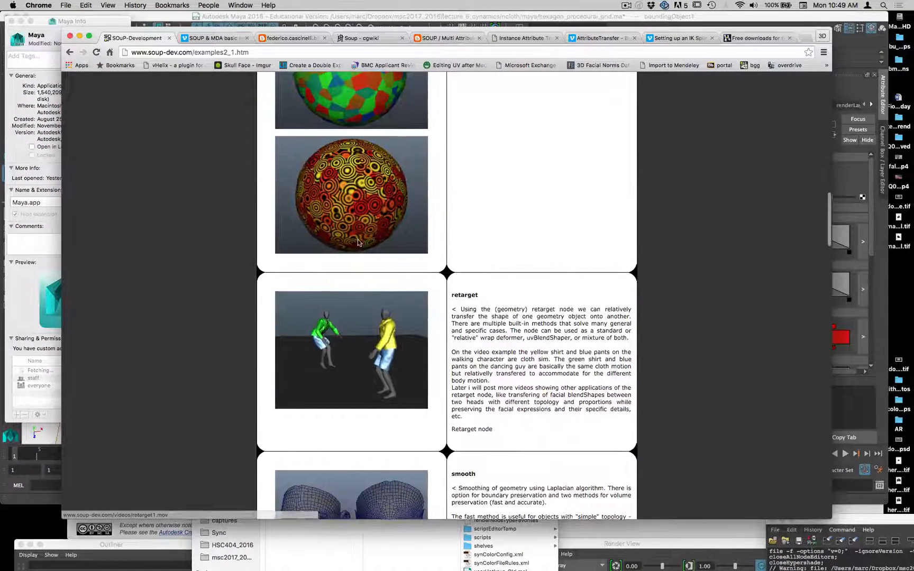
pyautogui.scroll(4, 358, 243)
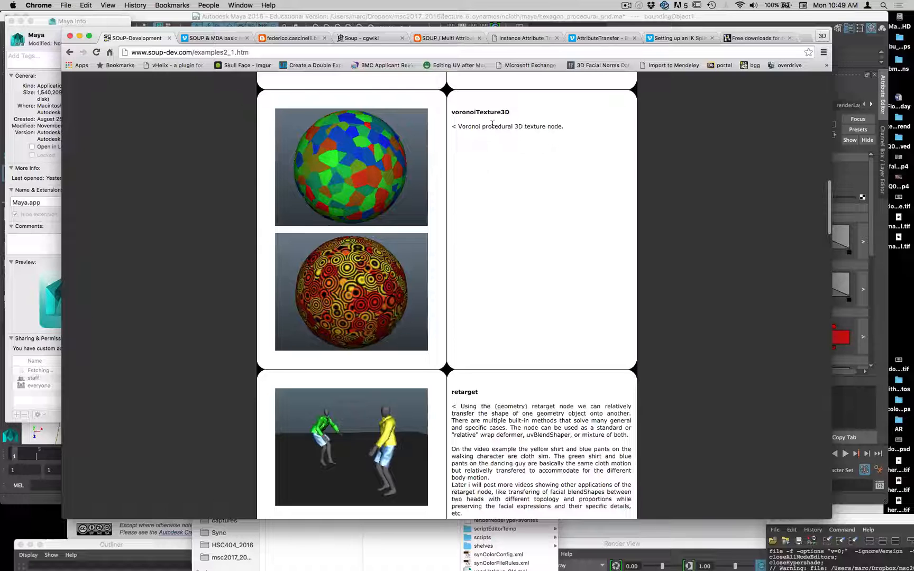
pyautogui.scroll(-3, 390, 317)
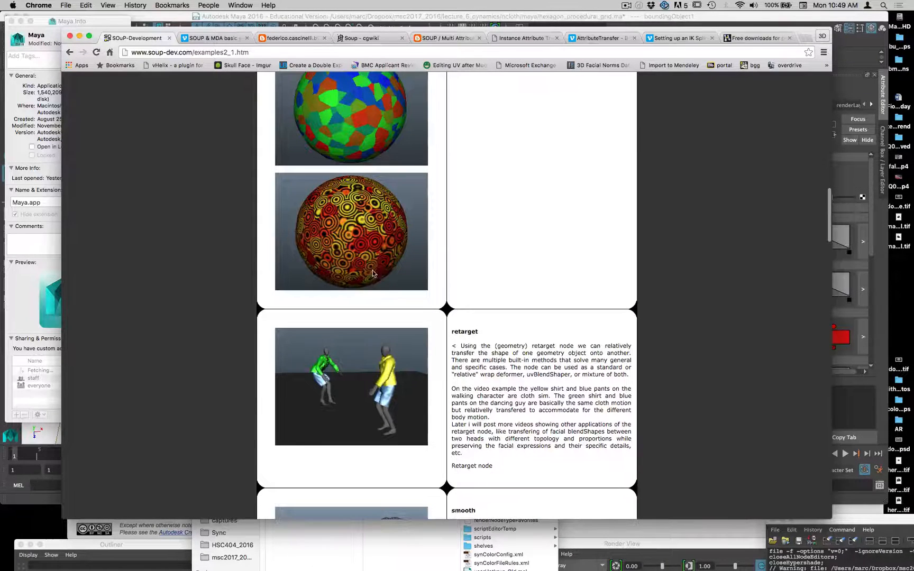
pyautogui.scroll(-20, 373, 274)
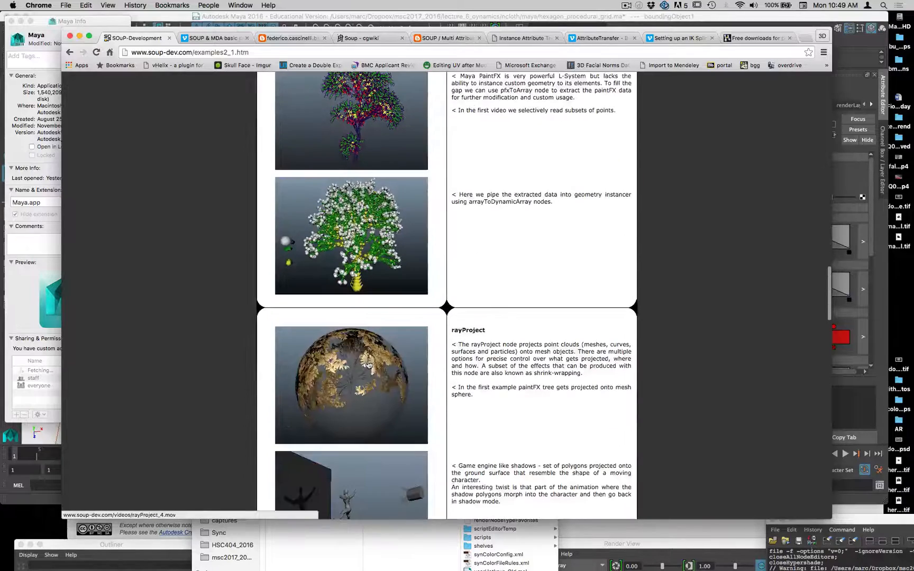
pyautogui.scroll(-10, 449, 397)
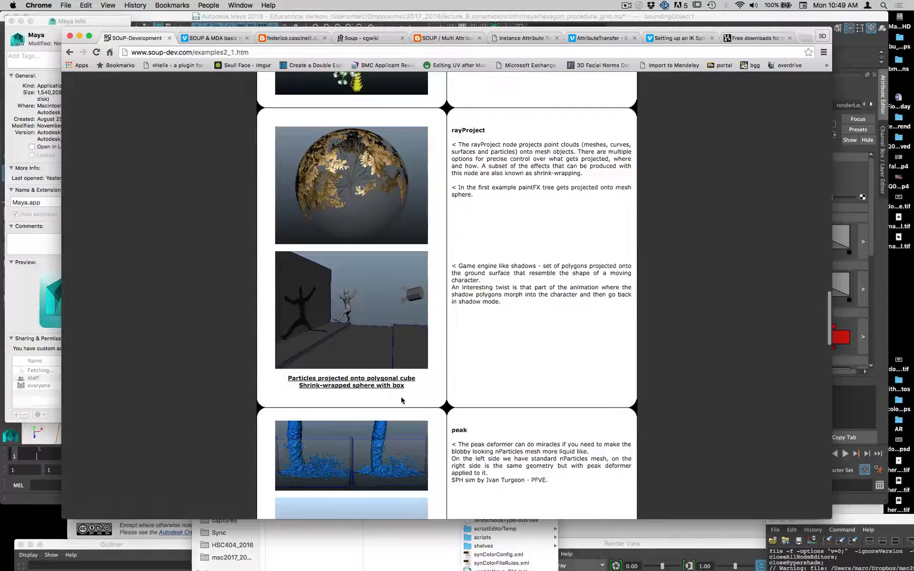
pyautogui.scroll(-8, 392, 401)
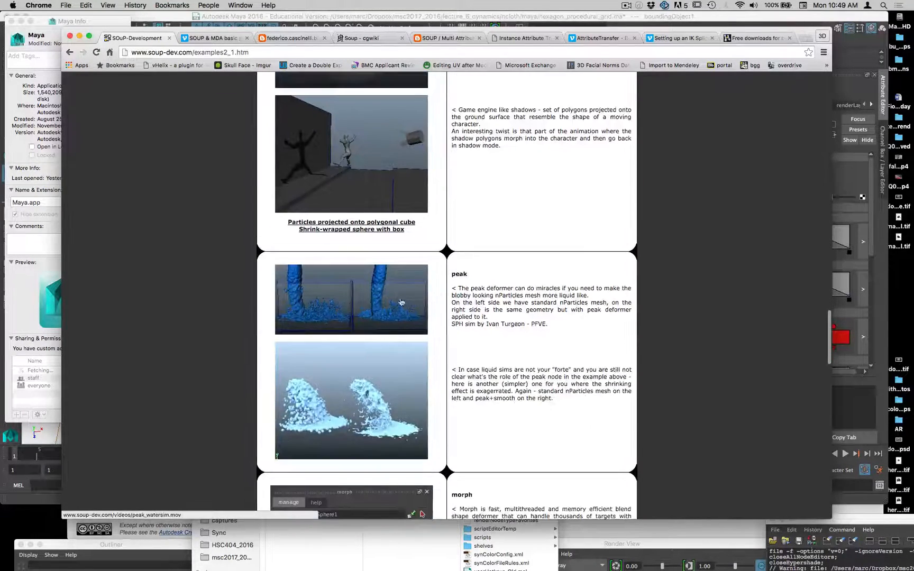
pyautogui.scroll(-3, 372, 424)
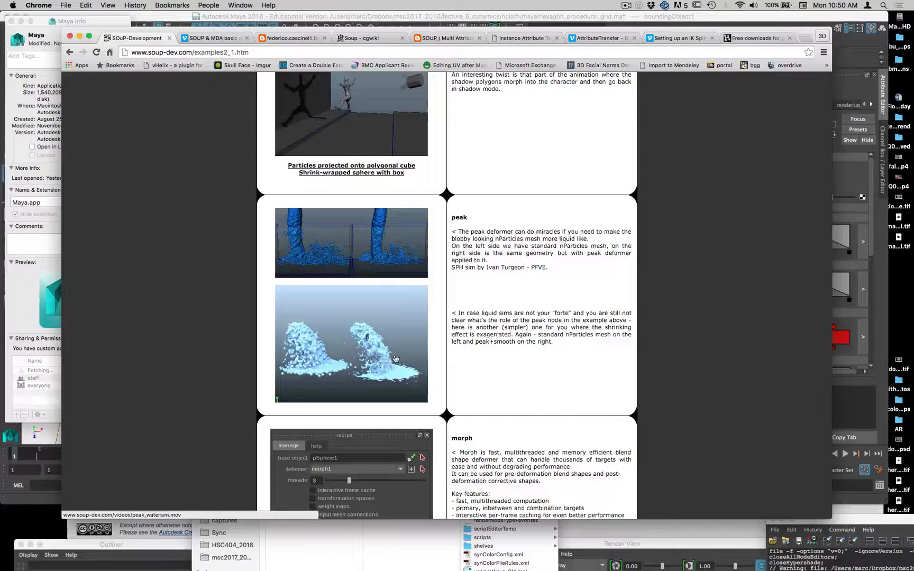
# Step: Examine the remaining examples on SOuP examples page 1, from peak through morph and BlendShapesManager to mush
pyautogui.scroll(-2, 395, 365)
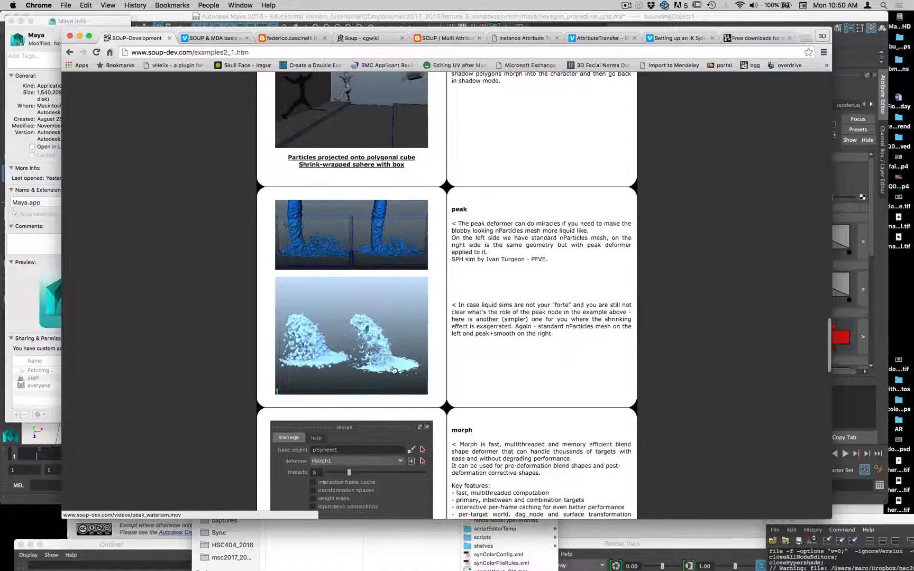
pyautogui.scroll(-10, 394, 370)
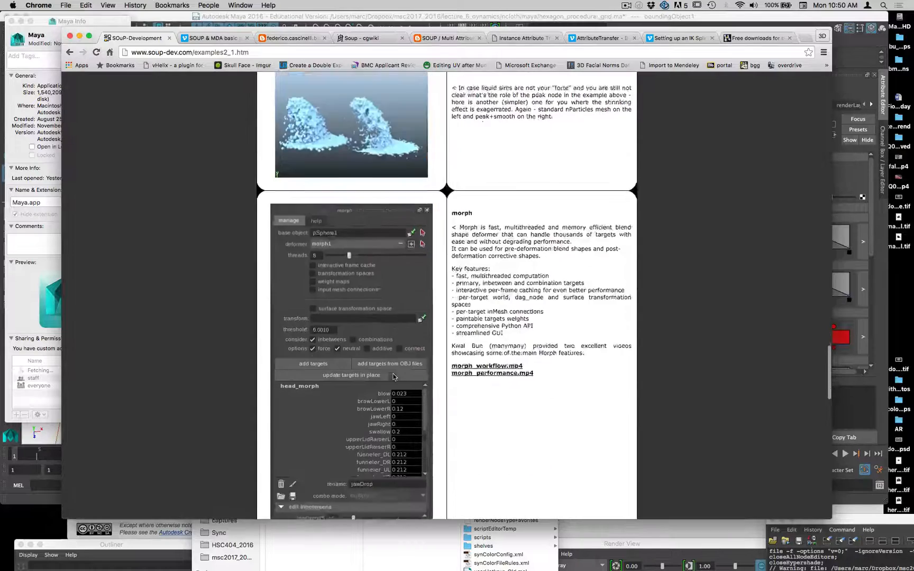
pyautogui.scroll(-20, 393, 378)
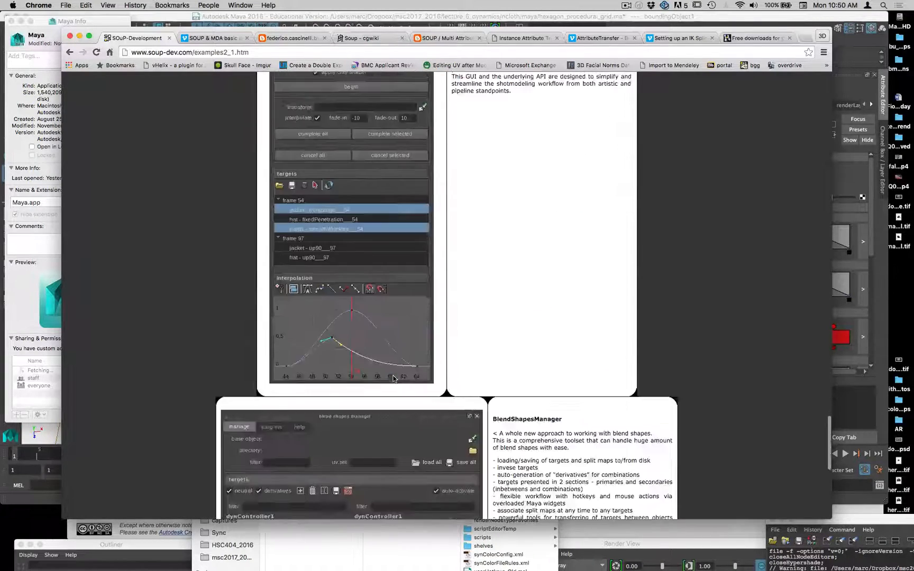
pyautogui.scroll(-13, 393, 378)
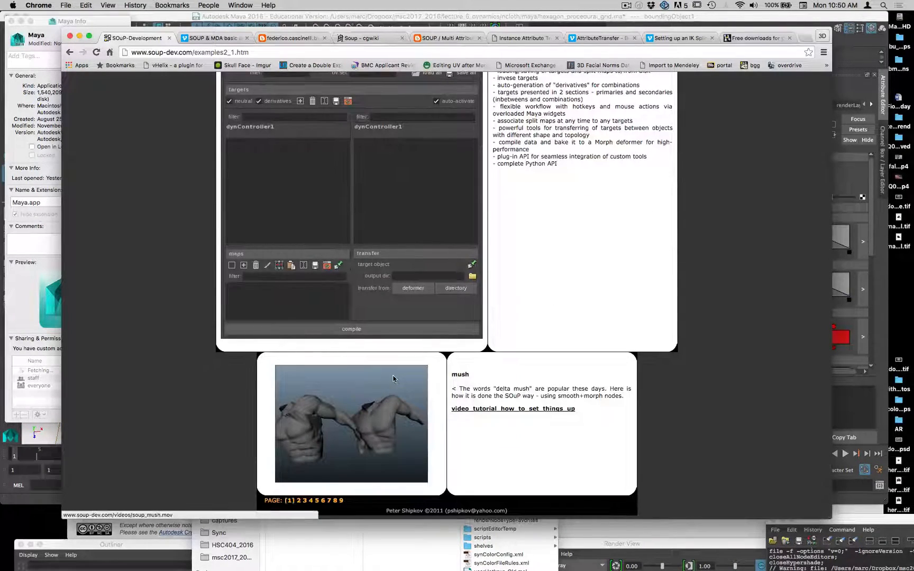
# Step: Open examples page 2 and examine the scatter node examples down the page
pyautogui.click(298, 501)
pyautogui.scroll(-10, 387, 458)
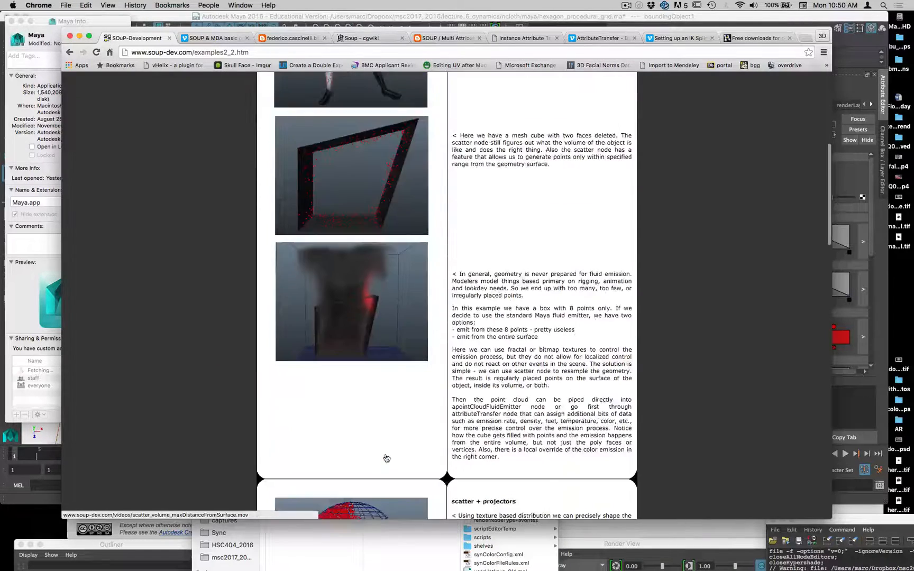
pyautogui.scroll(-15, 387, 458)
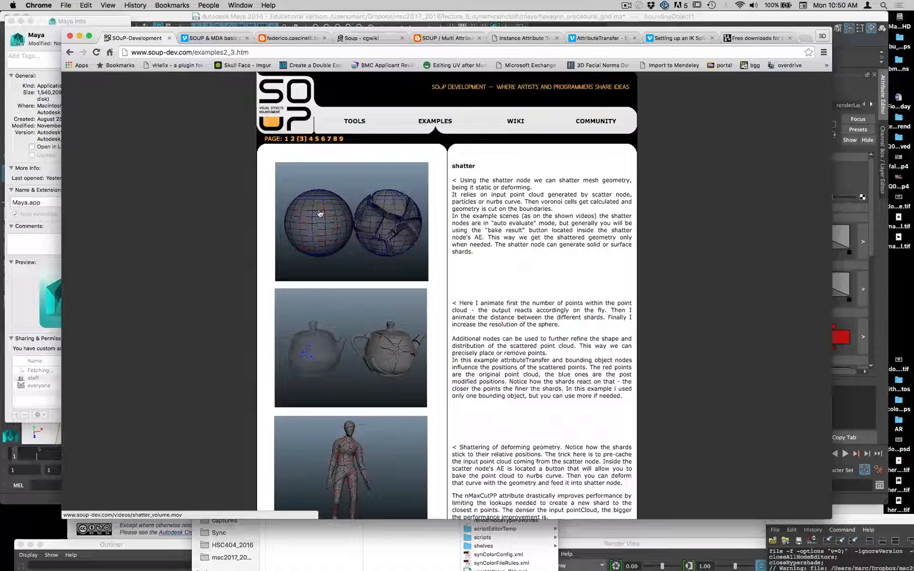
# Step: On examples page 3, try to open the shatter videos for deforming geometry and shattered geometry in action
pyautogui.scroll(-5, 352, 315)
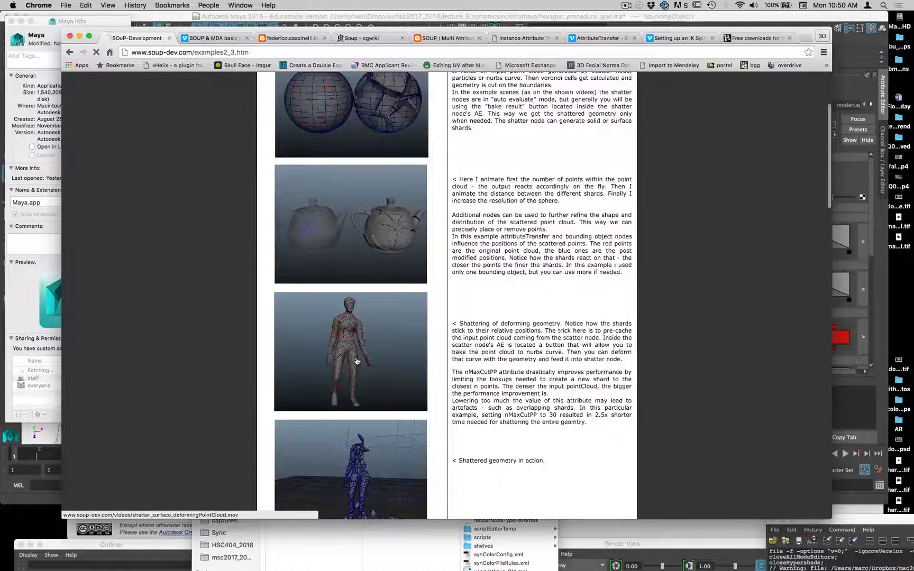
pyautogui.click(357, 361)
pyautogui.rightClick(353, 371)
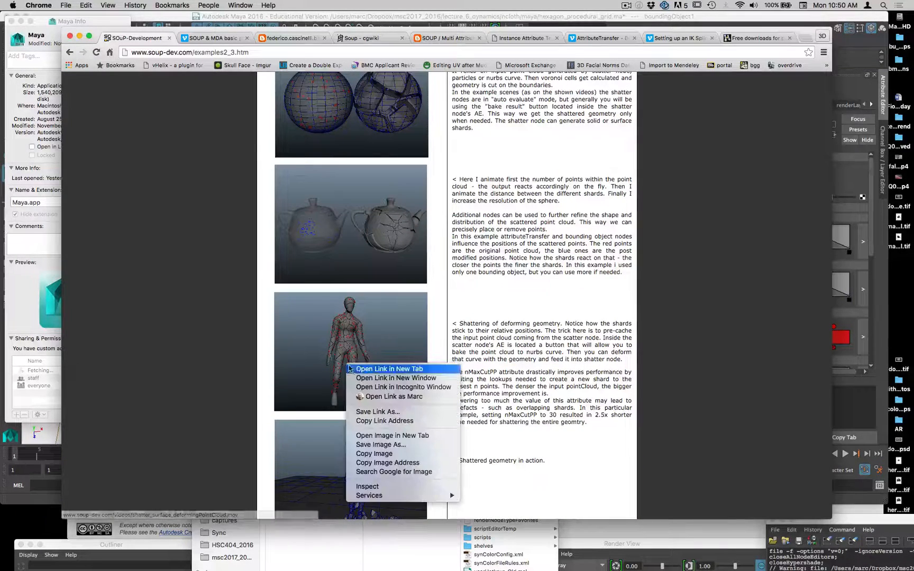
pyautogui.click(356, 372)
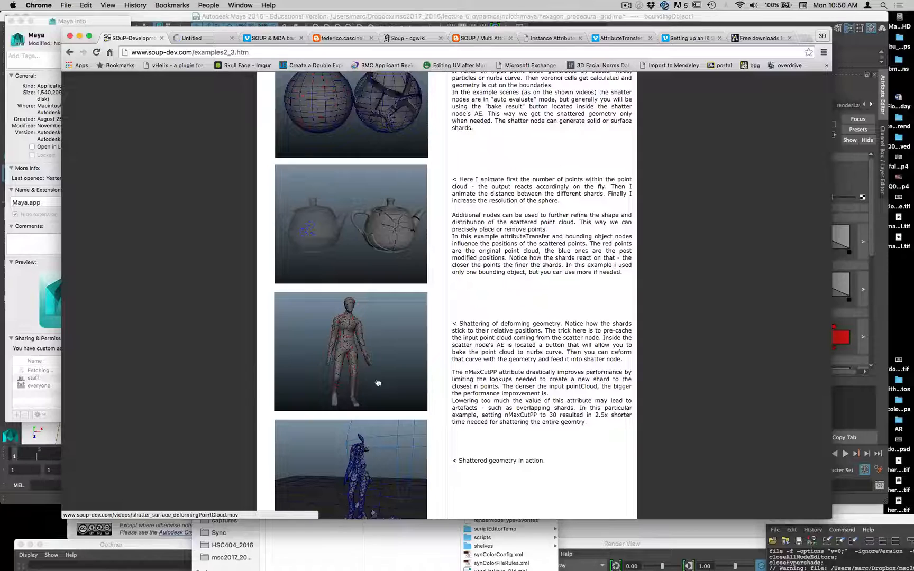
pyautogui.scroll(-3, 378, 383)
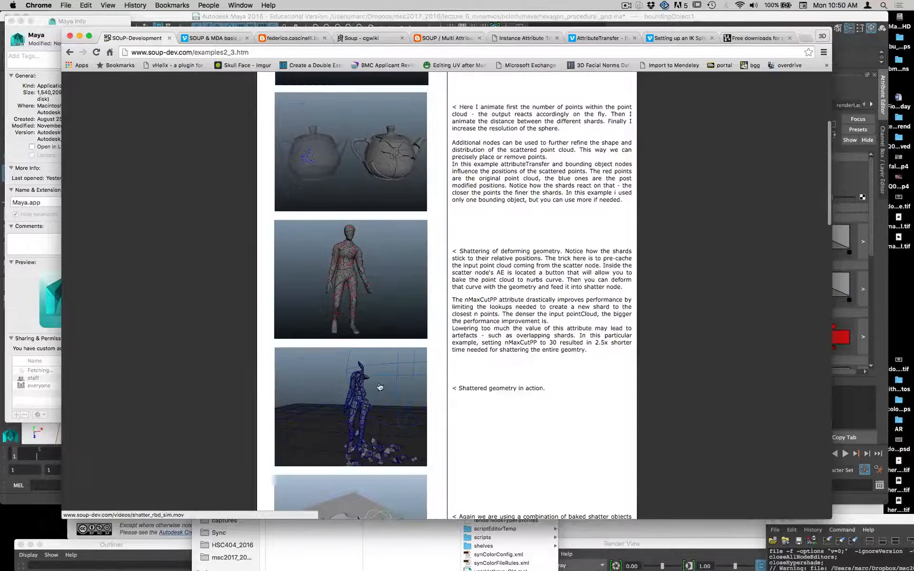
pyautogui.click(384, 390)
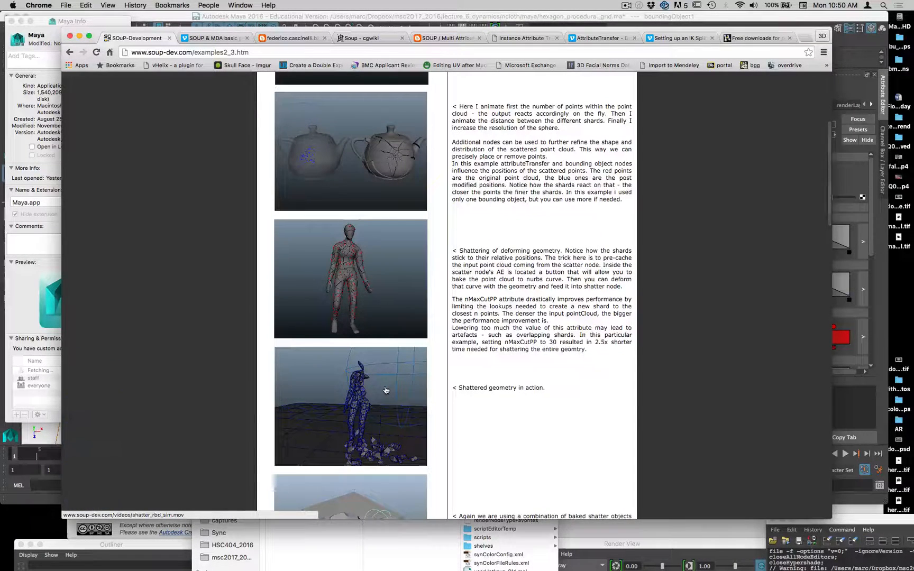
# Step: Examine the rest of examples page 3, from the remaining shatter examples through computeVelocity and group to interactive caching system
pyautogui.scroll(-10, 386, 389)
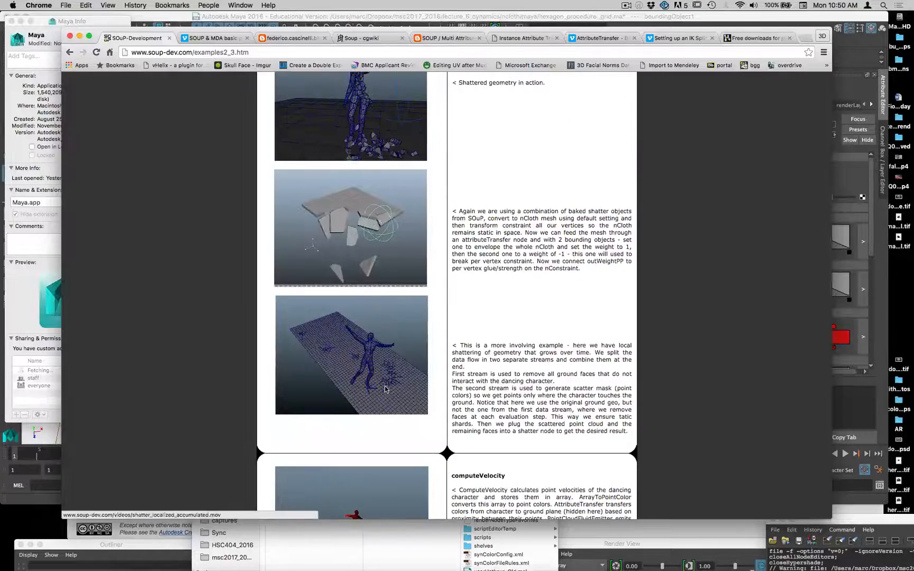
pyautogui.scroll(-14, 385, 389)
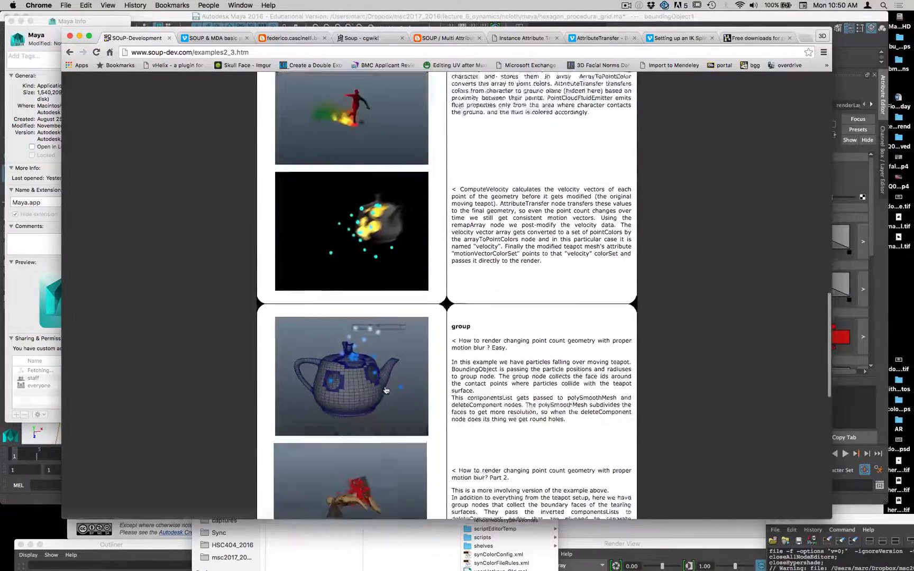
pyautogui.scroll(-19, 386, 390)
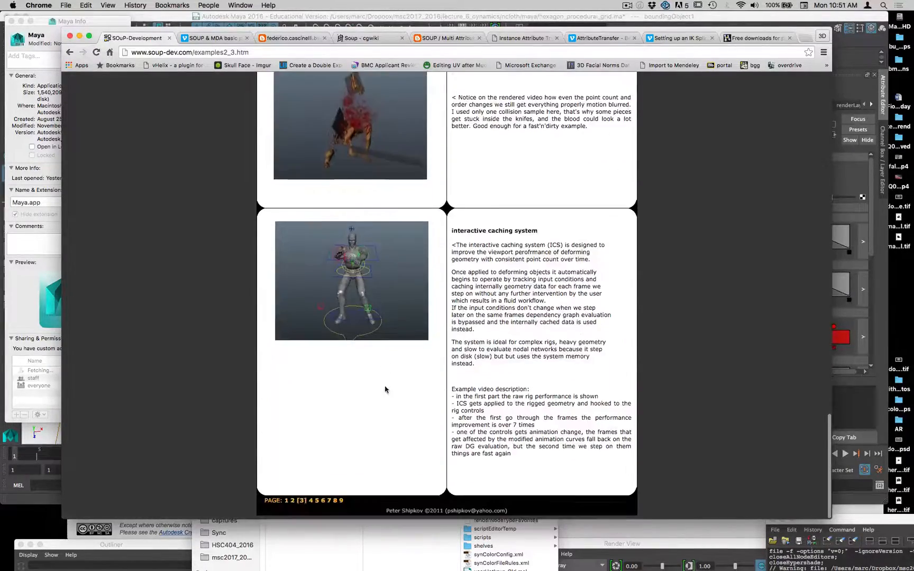
# Step: Open examples page 4 and examine the bound, pointCloudField, tensionMap and scriptsManager examples
pyautogui.click(312, 500)
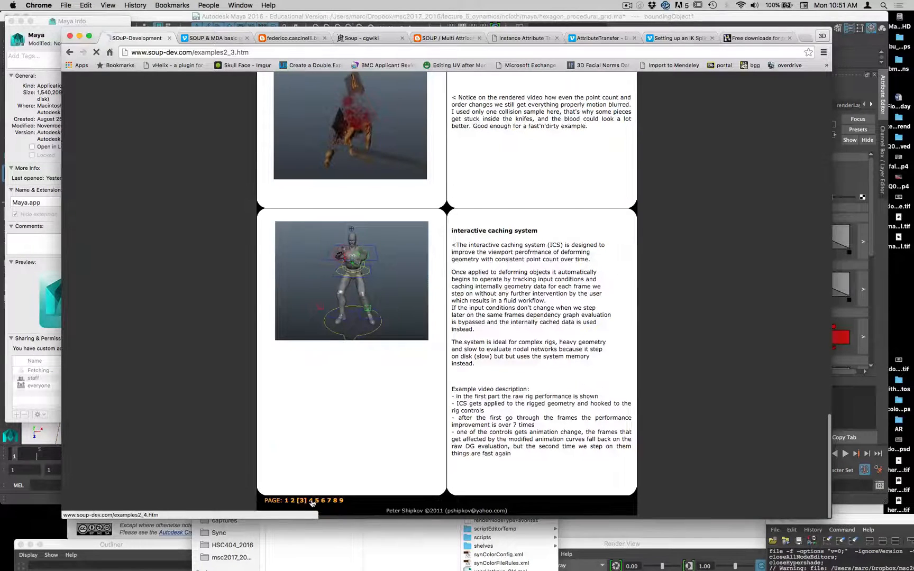
pyautogui.scroll(-5, 349, 449)
pyautogui.scroll(-12, 348, 449)
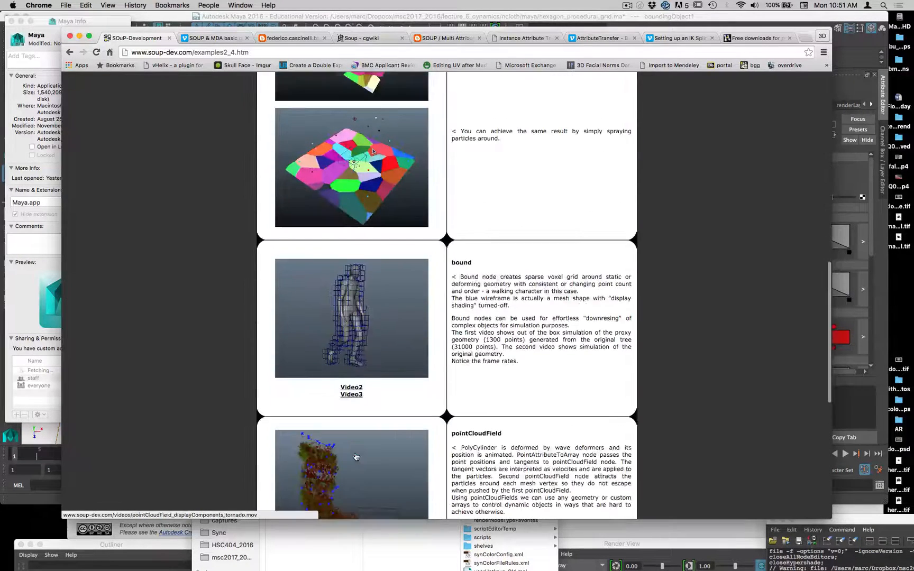
pyautogui.scroll(-8, 356, 457)
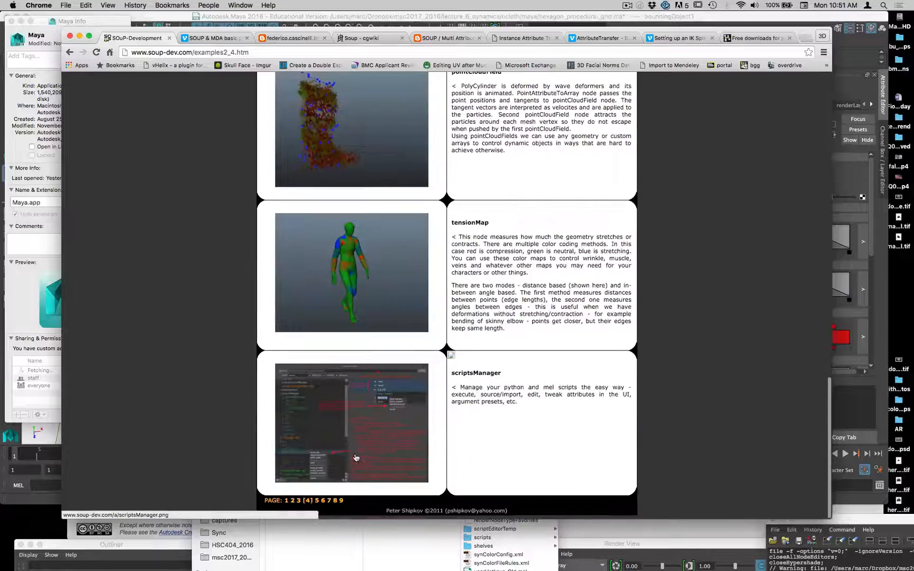
# Step: Open examples page 5 and examine the examples from pointCloudFluidEmitter through textureToArray, peak and trajectory to timeOffset
pyautogui.click(316, 501)
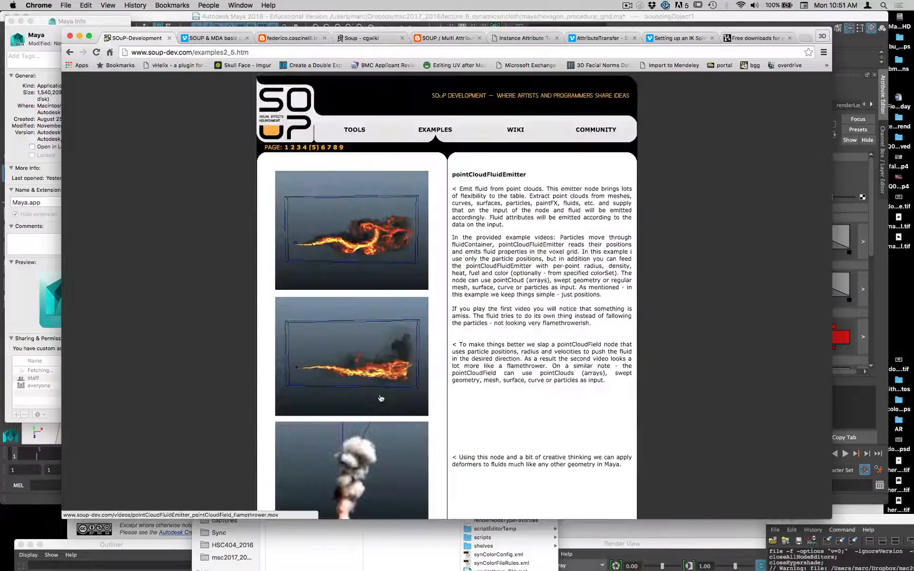
pyautogui.scroll(-5, 399, 453)
pyautogui.scroll(-10, 398, 453)
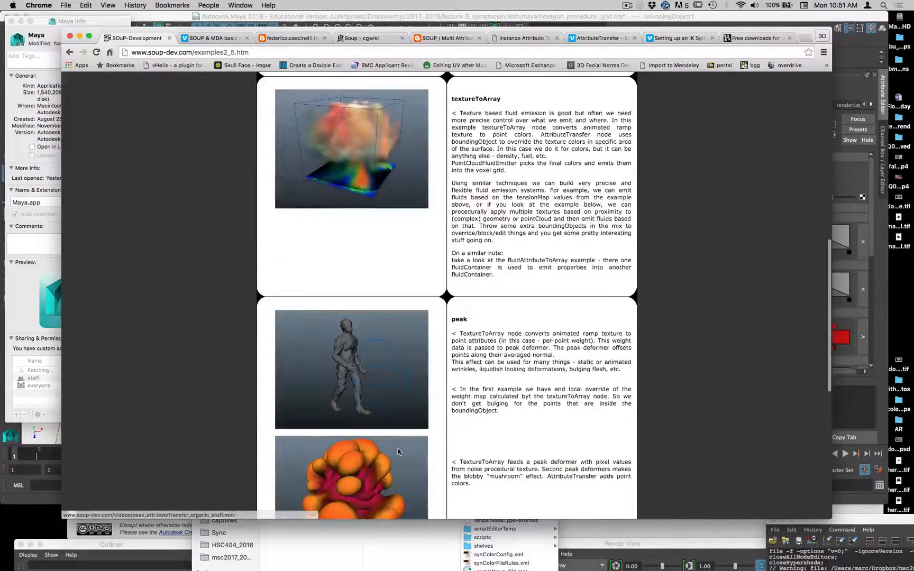
pyautogui.scroll(-5, 390, 453)
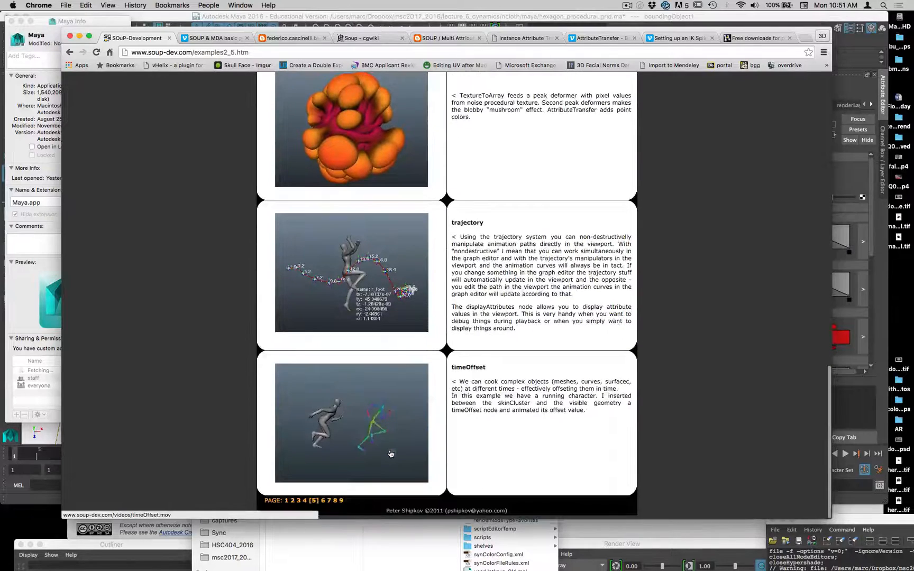
# Step: Open examples page 6 and copy the link address of the first multiAttributeTransfer video
pyautogui.click(324, 500)
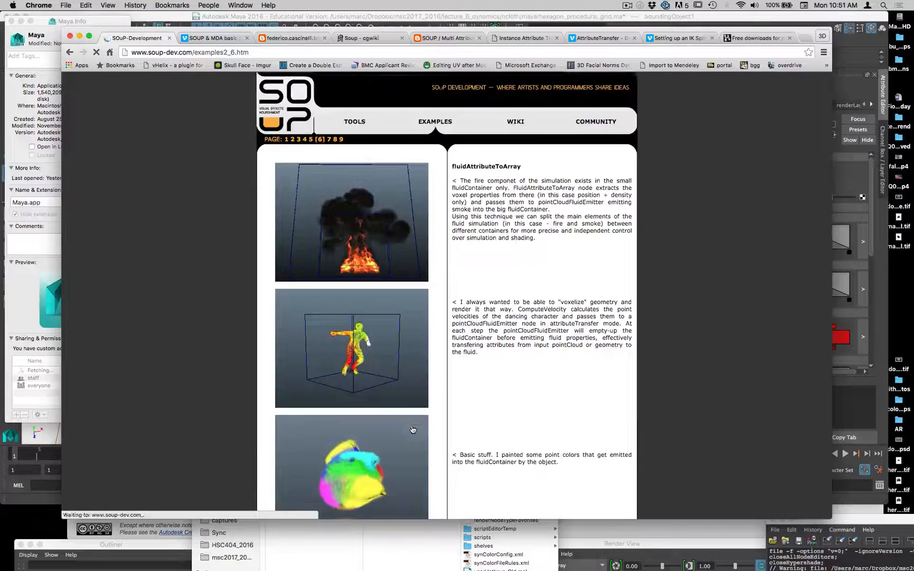
pyautogui.scroll(-8, 406, 431)
pyautogui.click(352, 418)
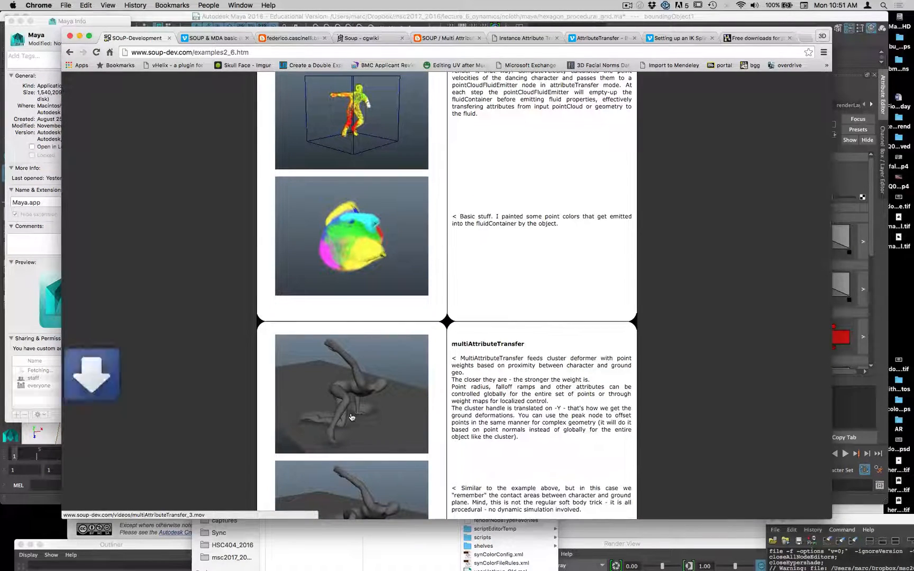
pyautogui.rightClick(389, 381)
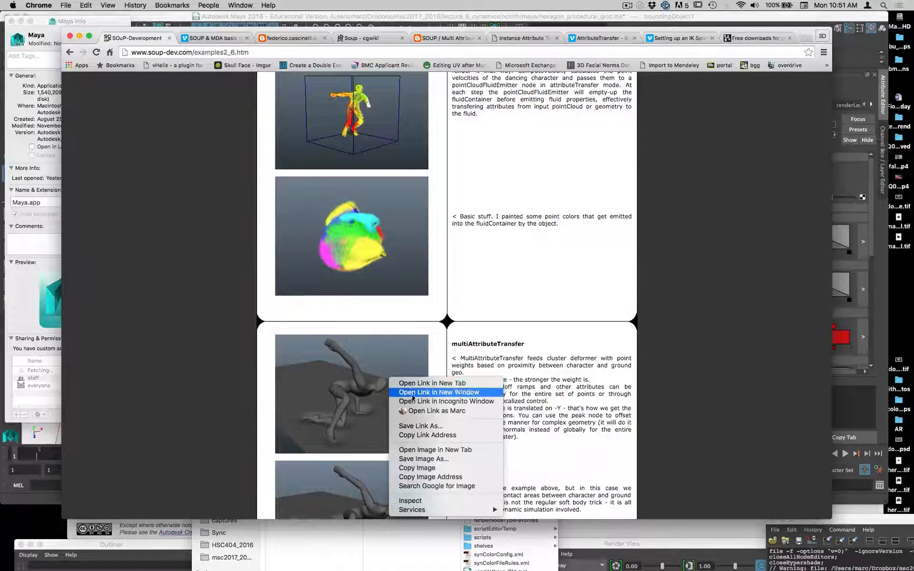
pyautogui.click(426, 434)
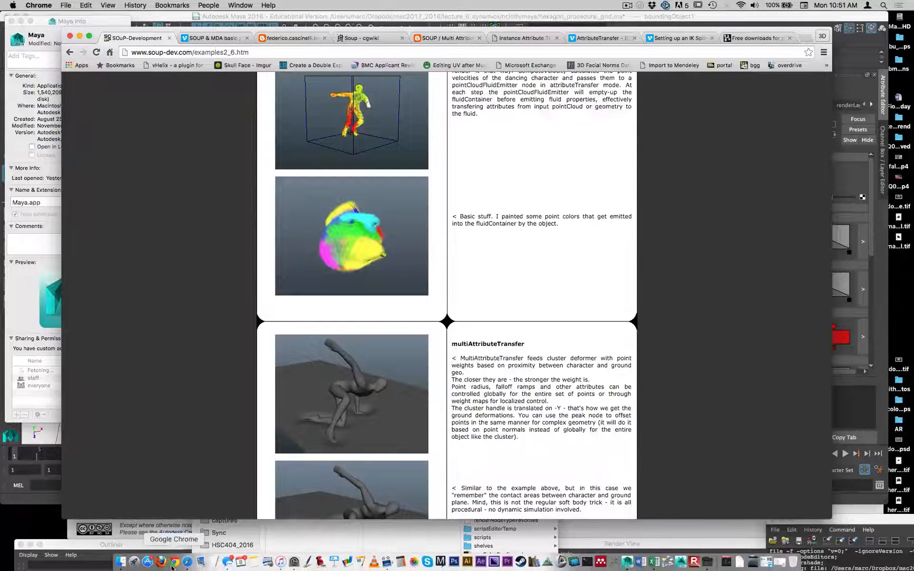
pyautogui.click(201, 563)
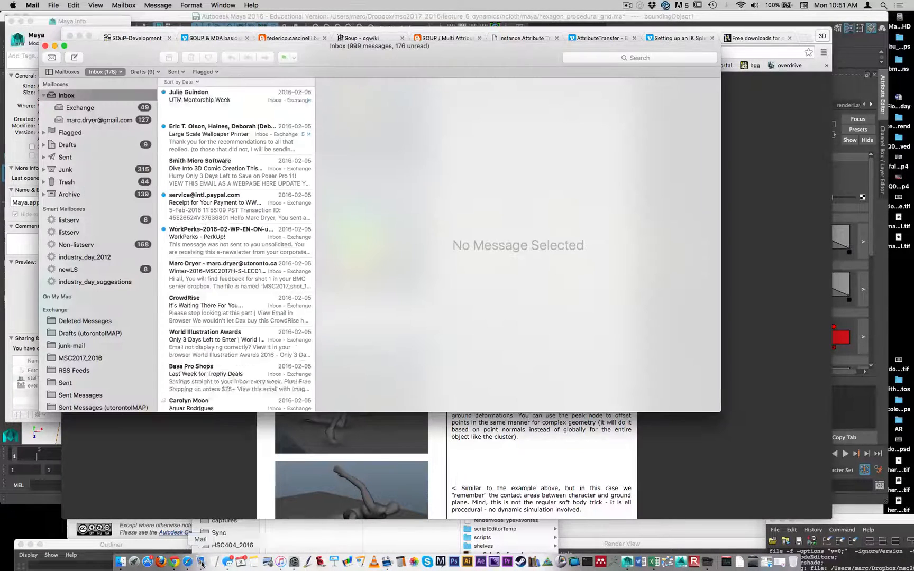
pyautogui.rightClick(201, 562)
pyautogui.click(203, 538)
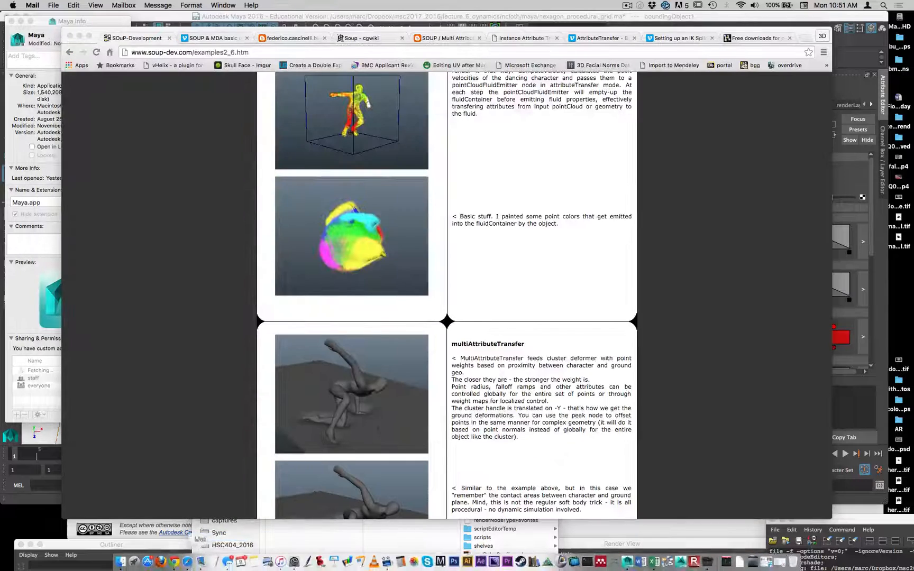
# Step: Switch to Safari, load the copied multiAttributeTransfer_3.mov link and scrub the video back to about 00:02
pyautogui.click(199, 561)
pyautogui.click(493, 19)
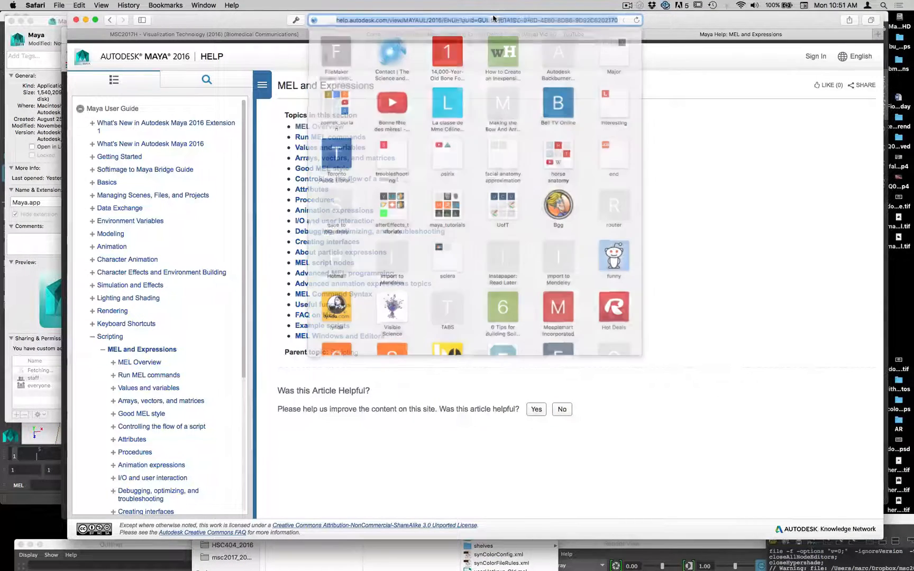
pyautogui.press('super+v')
pyautogui.press('Return')
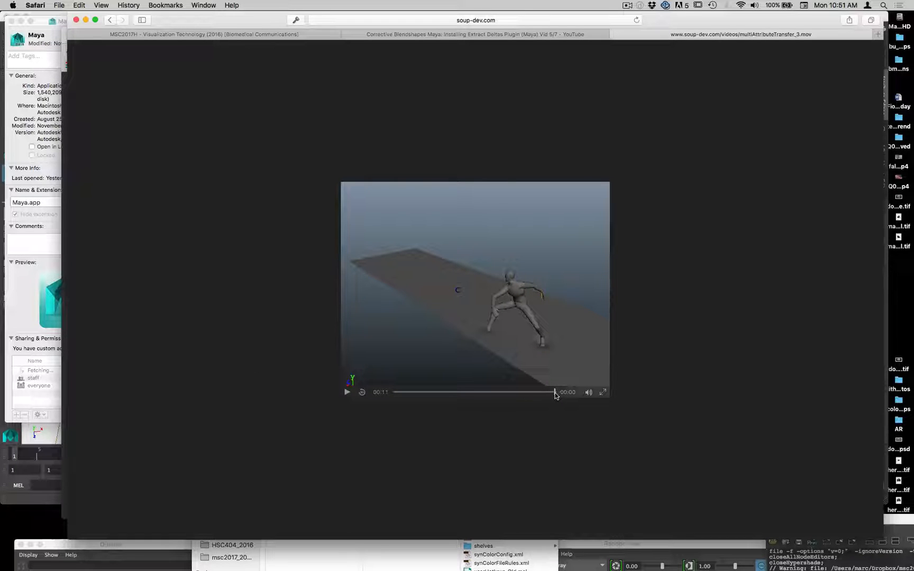
pyautogui.moveTo(555, 395); pyautogui.dragTo(425, 397)
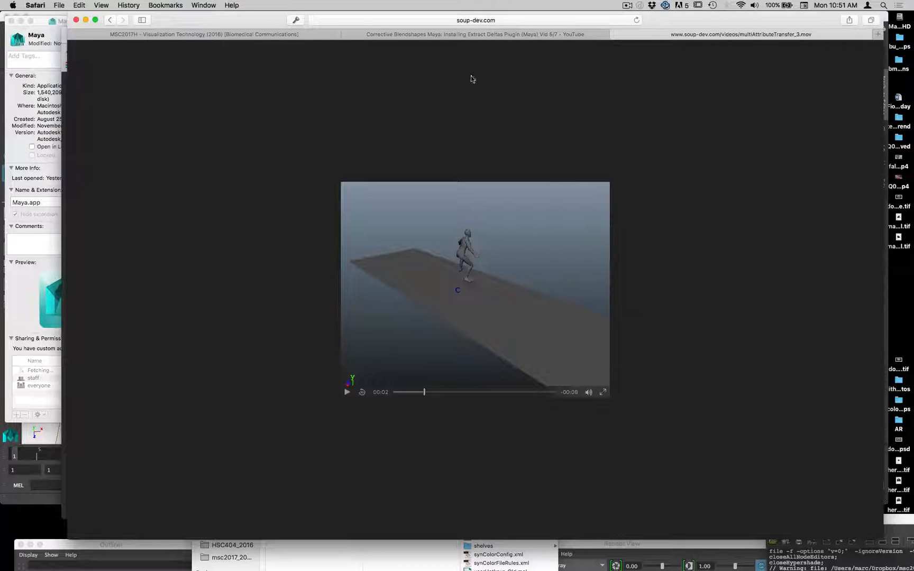
# Step: Switch to Chrome and go back through the visited examples pages to the SOuP tools page
pyautogui.press('super+Tab')
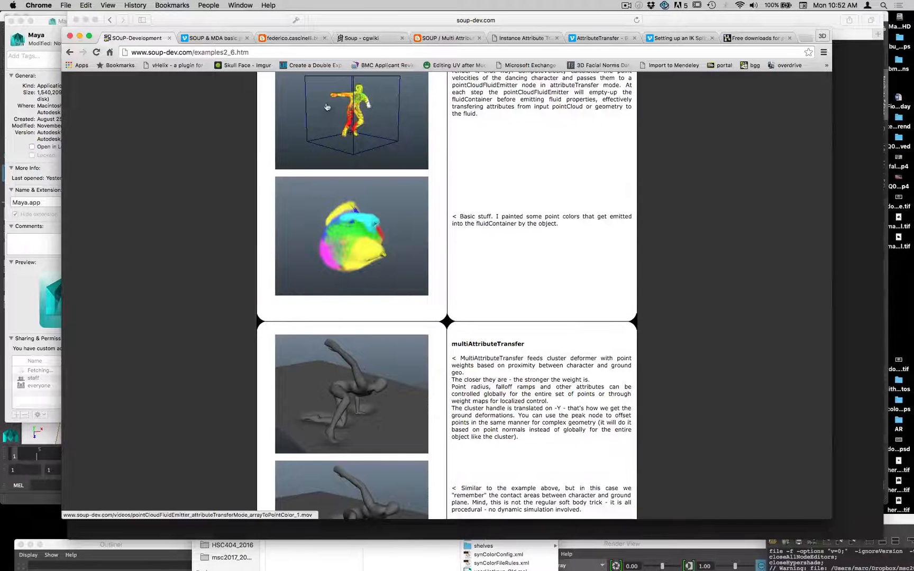
pyautogui.click(67, 53)
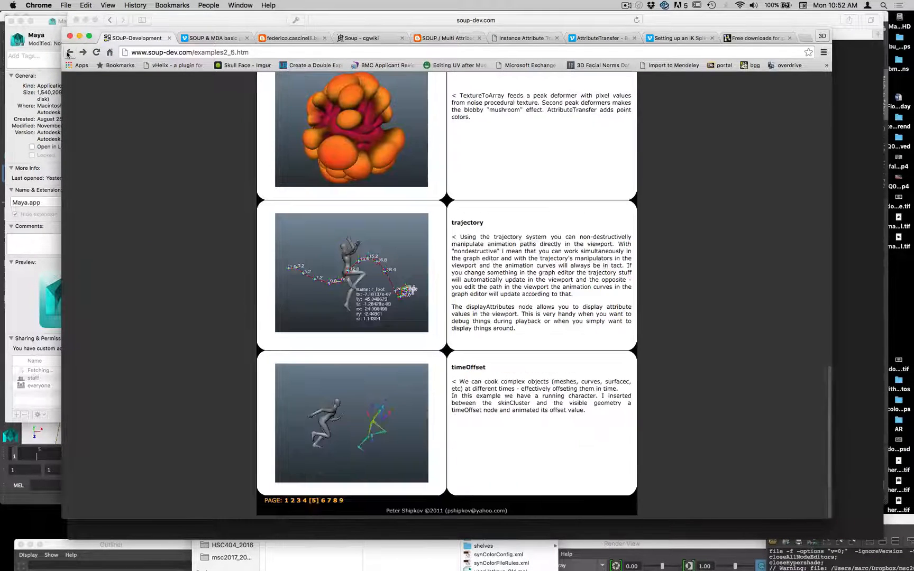
pyautogui.click(67, 53)
pyautogui.click(67, 52)
pyautogui.click(68, 53)
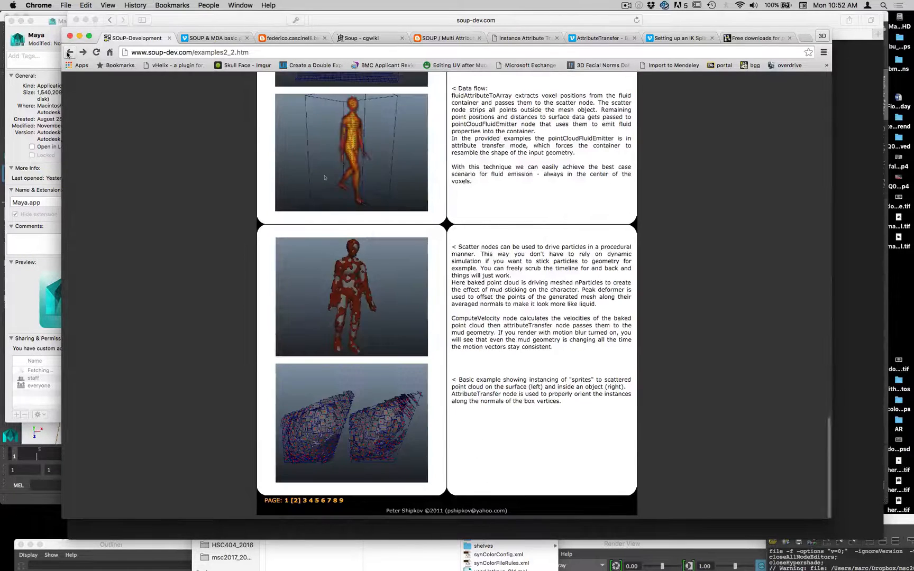
pyautogui.click(67, 53)
pyautogui.click(67, 53)
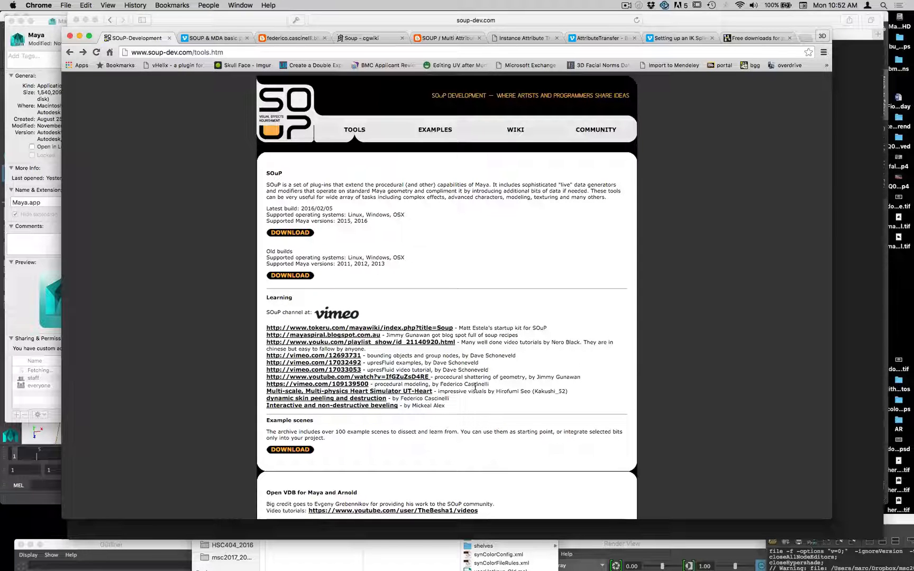
# Step: Open the procedural modeling Vimeo tutorial from the Learning links and view a later section of it
pyautogui.click(343, 385)
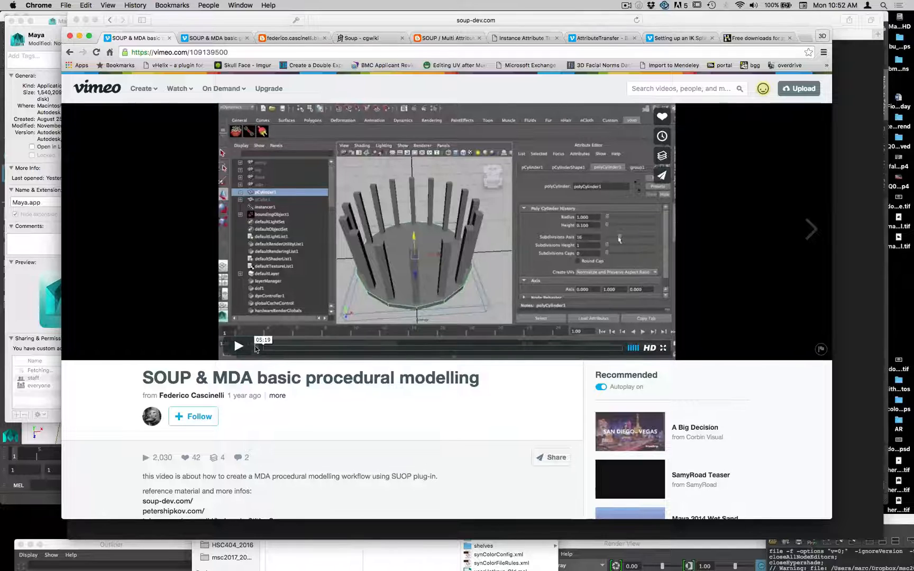
pyautogui.moveTo(263, 340); pyautogui.dragTo(478, 341)
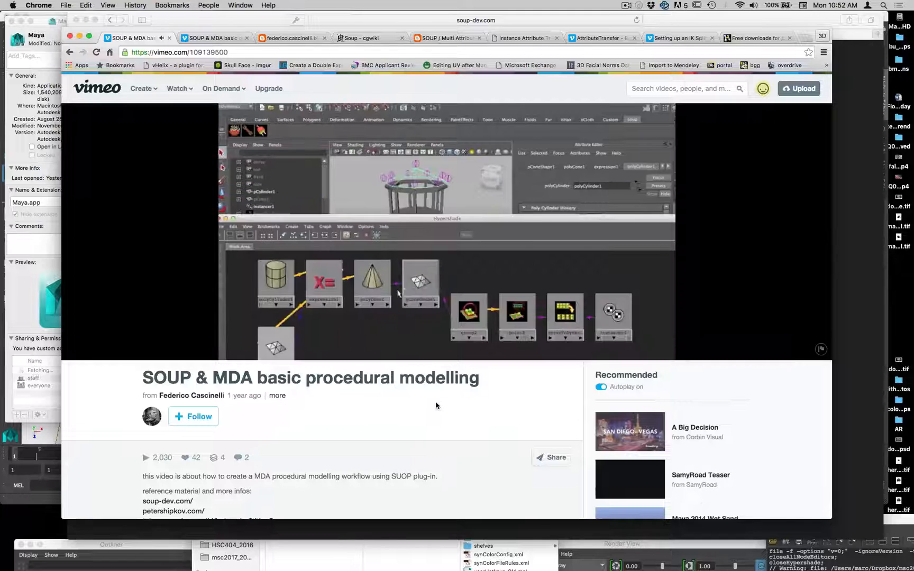
# Step: Return to the SOuP tools page and view the Youku tutorial playlist from the Learning links
pyautogui.click(69, 52)
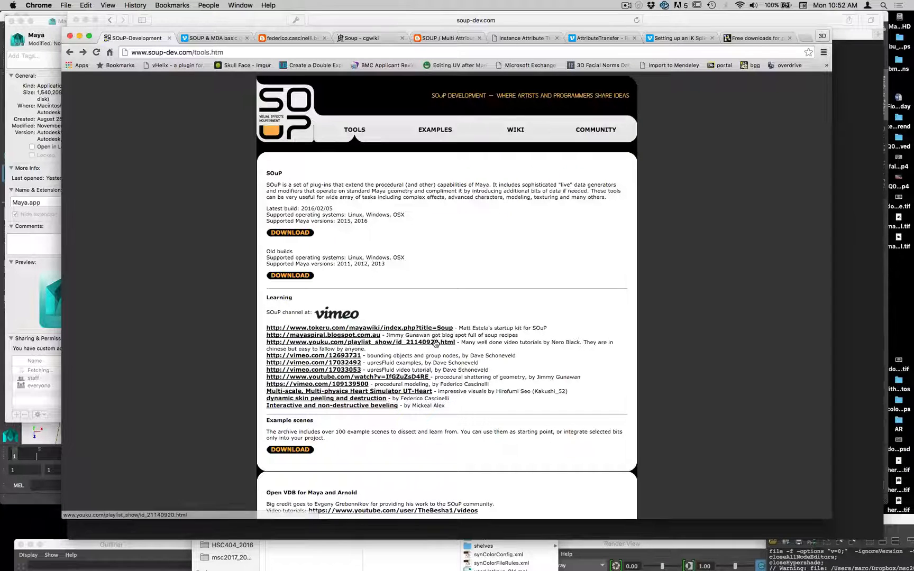
pyautogui.click(436, 343)
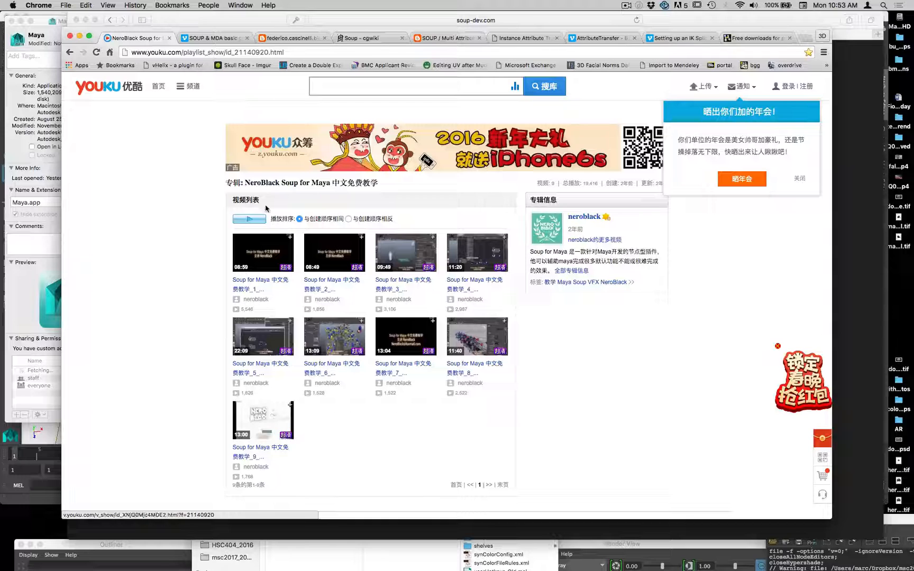
pyautogui.click(70, 53)
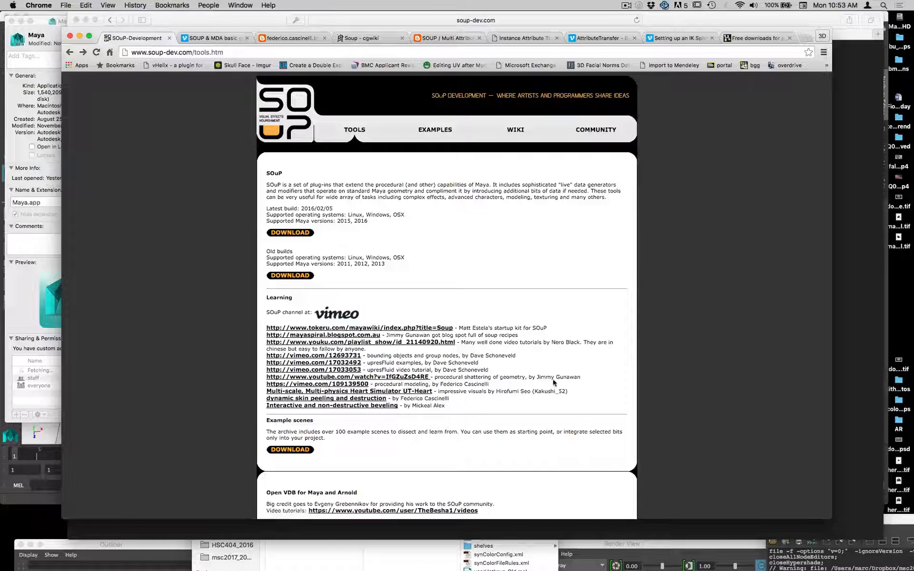
# Step: Open the procedural shattering YouTube tutorial from the Learning links, skip the ad, and pause the video at about 3:25
pyautogui.click(411, 377)
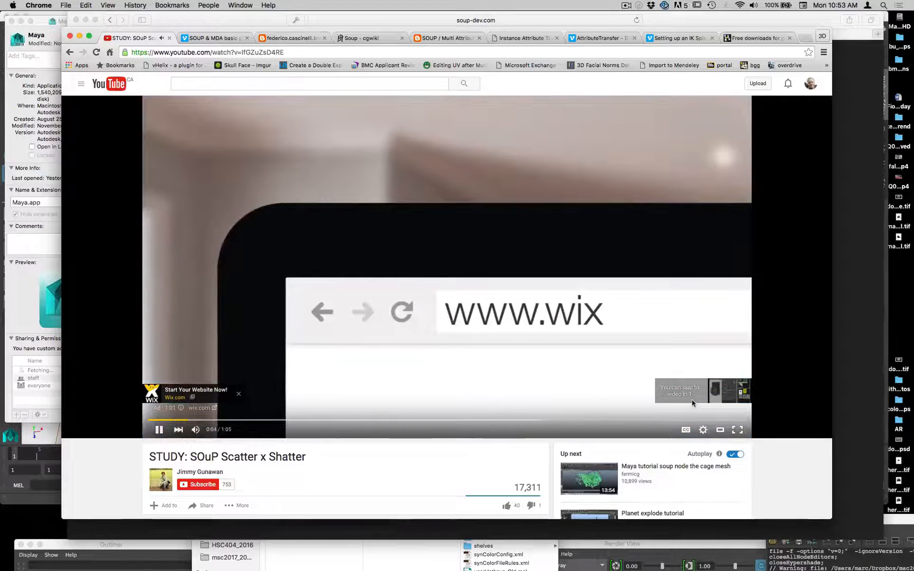
pyautogui.click(697, 398)
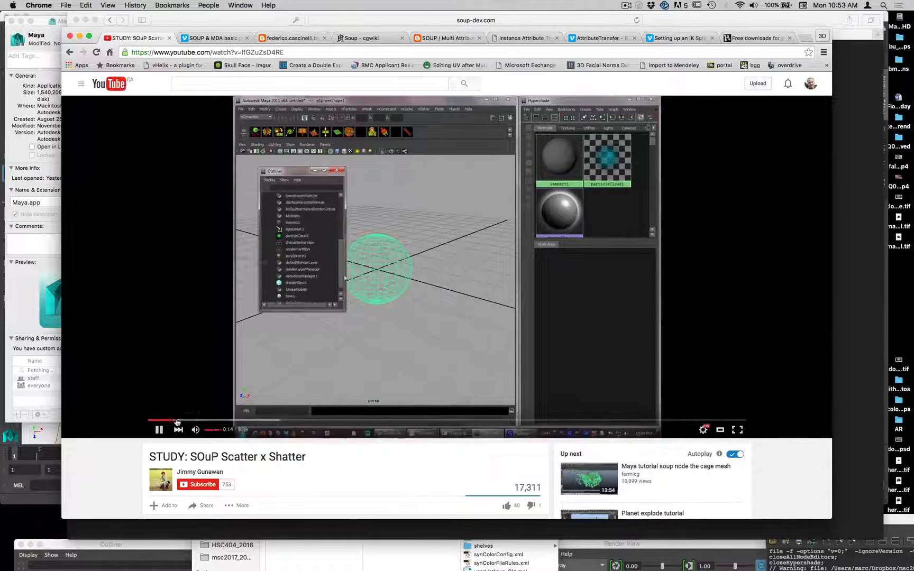
pyautogui.moveTo(176, 421); pyautogui.dragTo(494, 426)
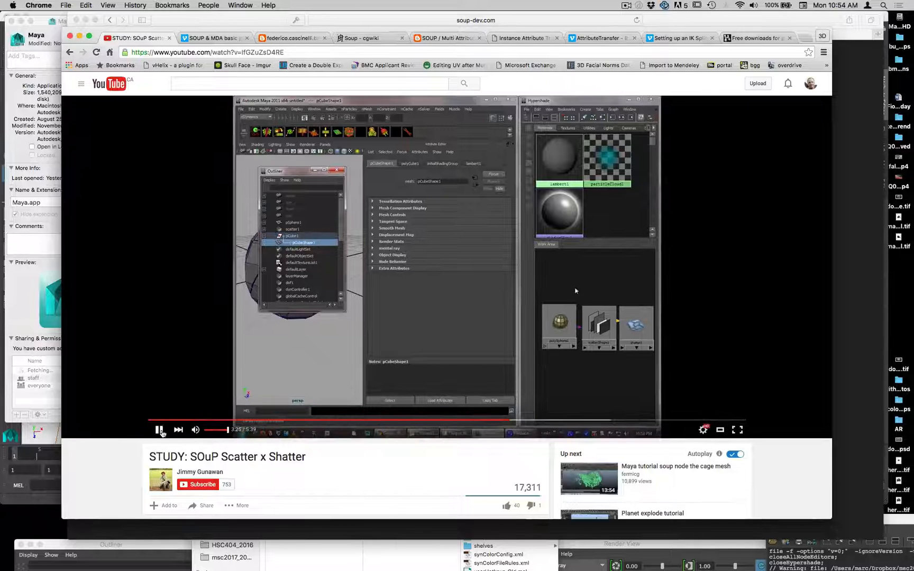
pyautogui.click(162, 433)
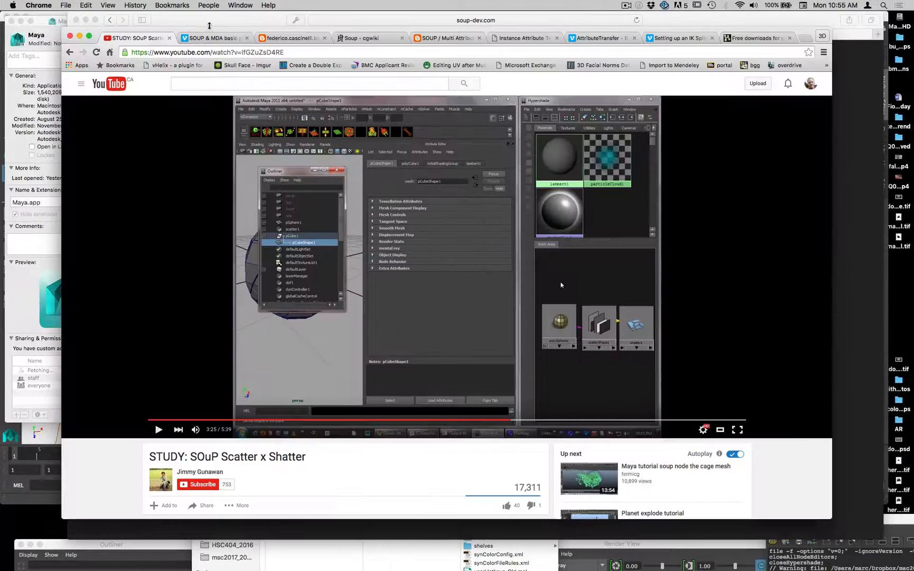
# Step: Switch to Maya and start a new scene without saving the changes to hexagon_procedural_grid.ma
pyautogui.moveTo(179, 21); pyautogui.dragTo(199, 27)
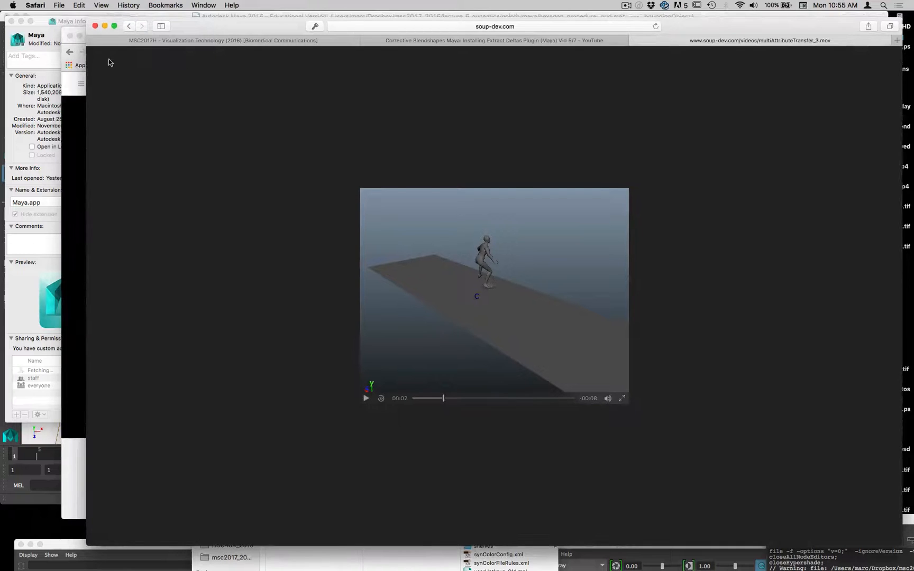
pyautogui.press('super+Tab')
pyautogui.press('super+Tab')
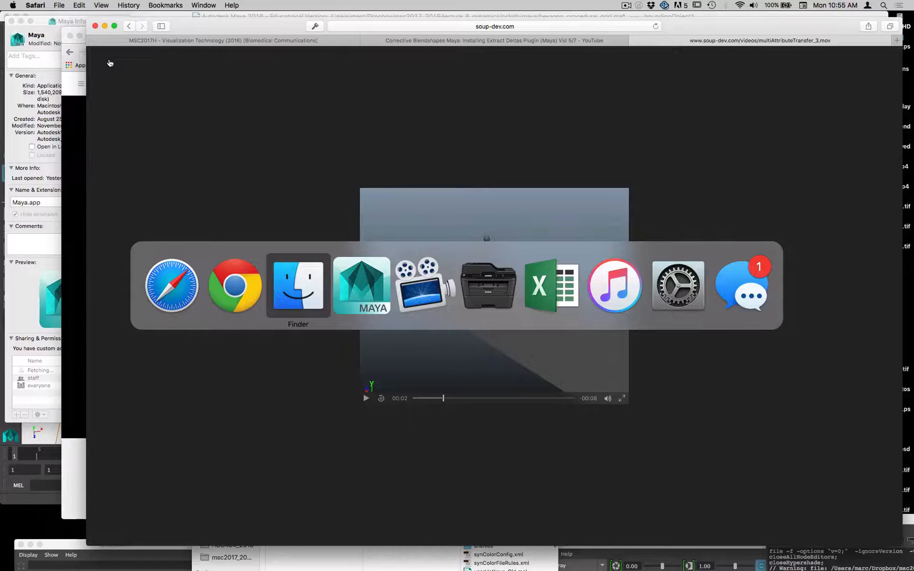
pyautogui.press('super+Tab')
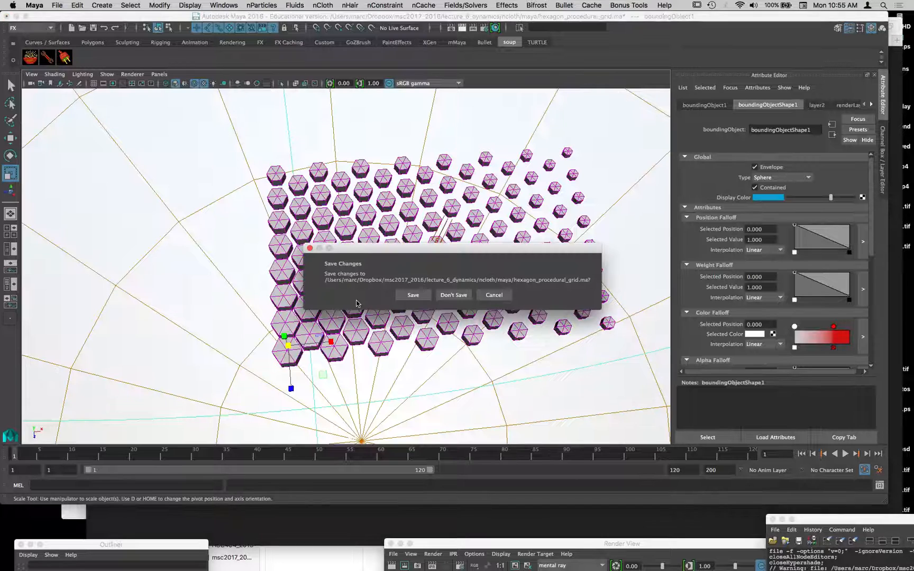
pyautogui.click(470, 297)
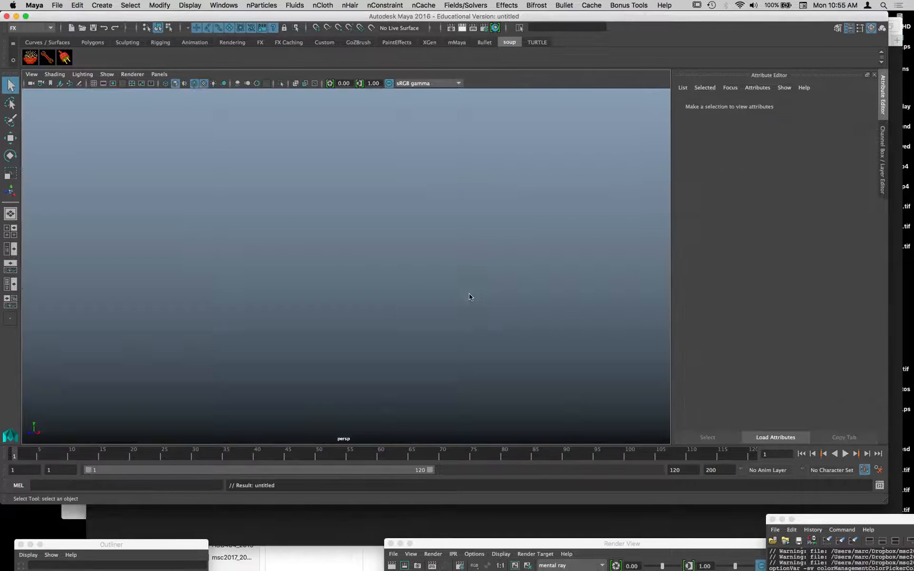